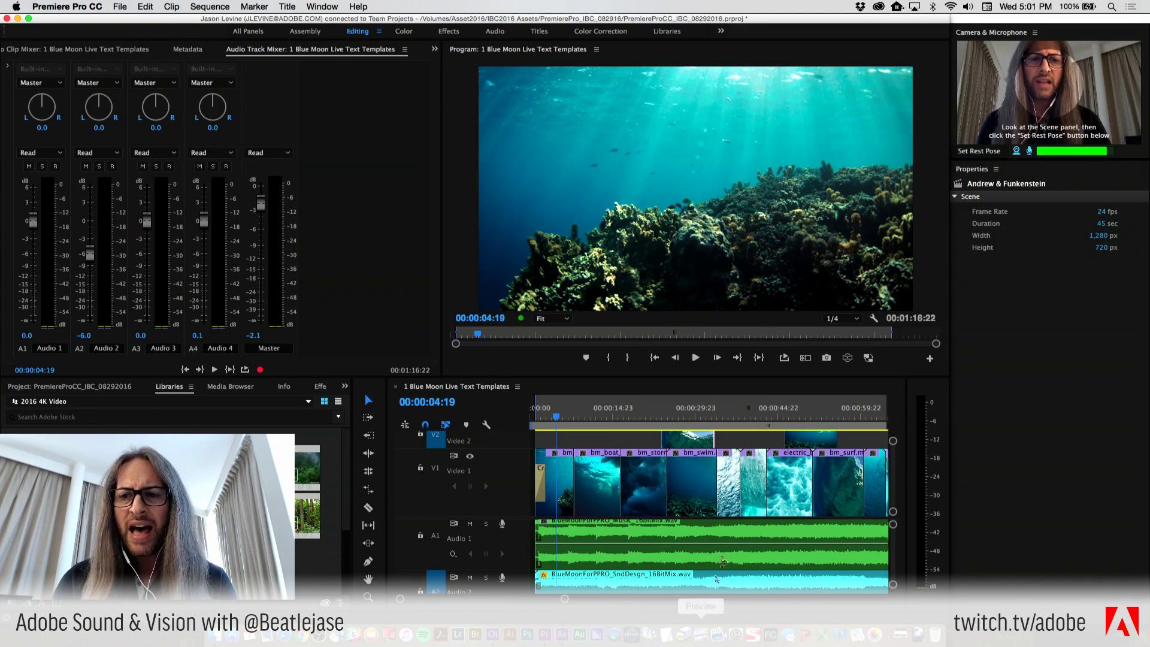
Collapse the Camera & Microphone/Properties column so the Program monitor and editing panels widen
left_click_drag(951, 287, 1147, 268)
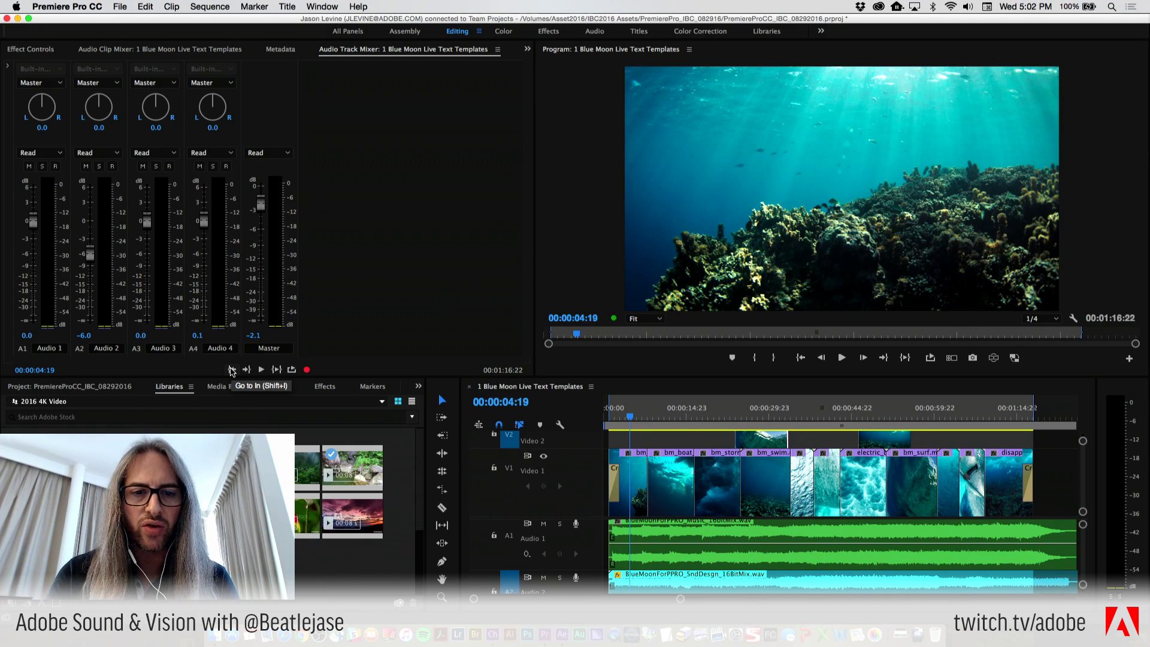
Play the Blue Moon sequence from its start, then park the playhead at 00:00:01:20
left_click(232, 371)
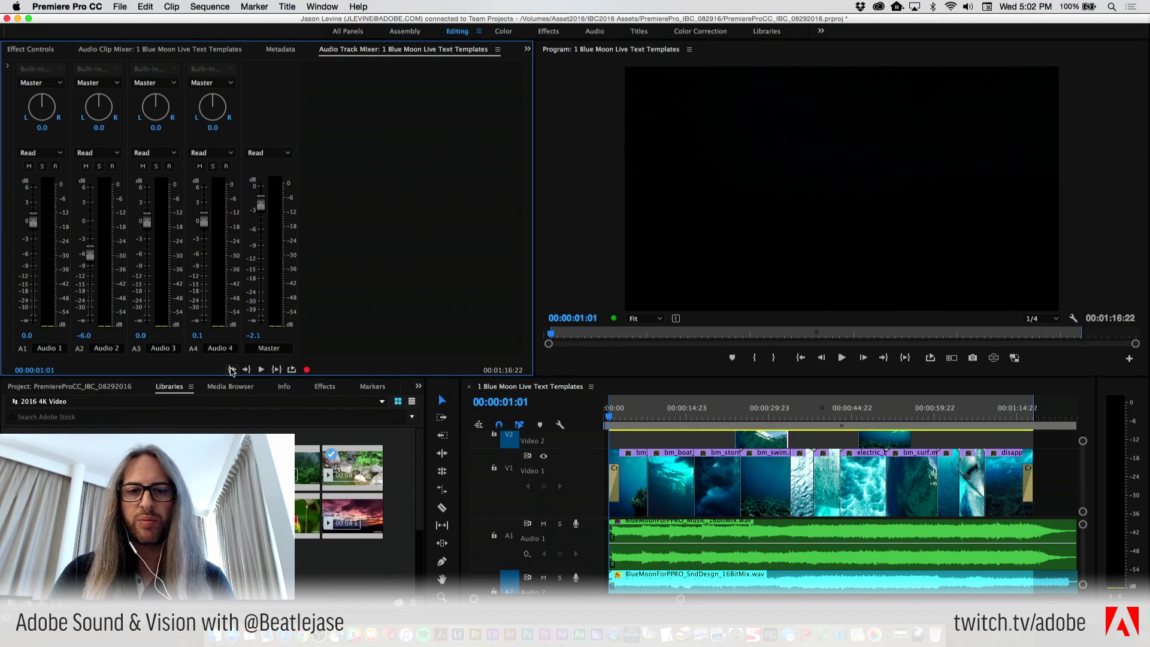
key("space")
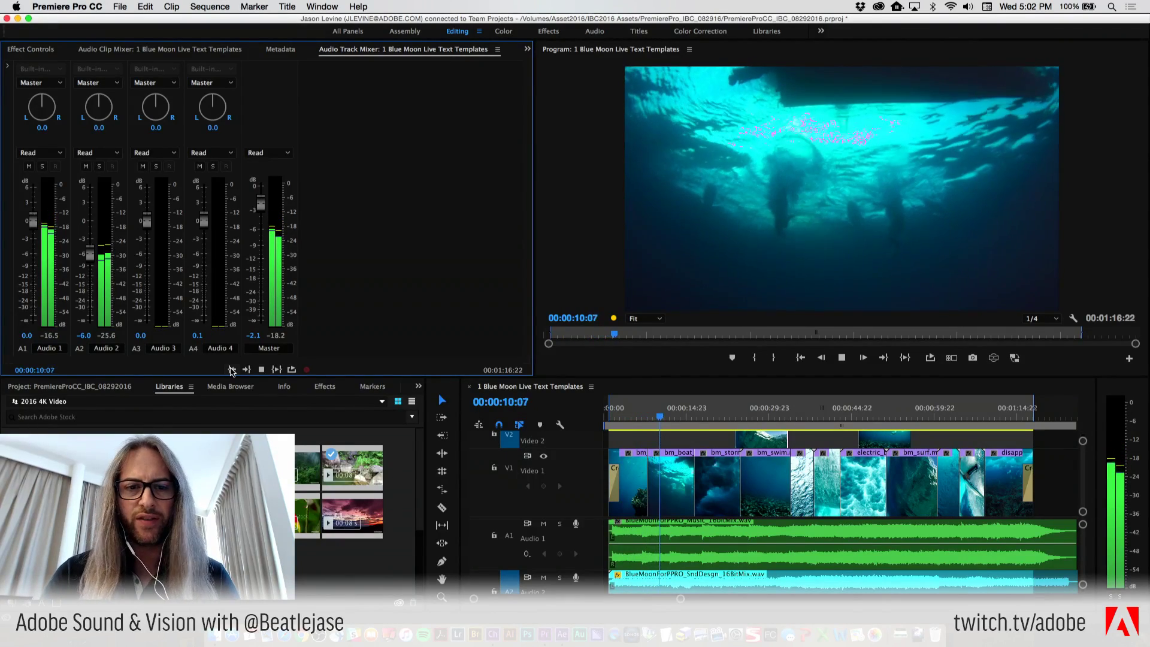
key("space")
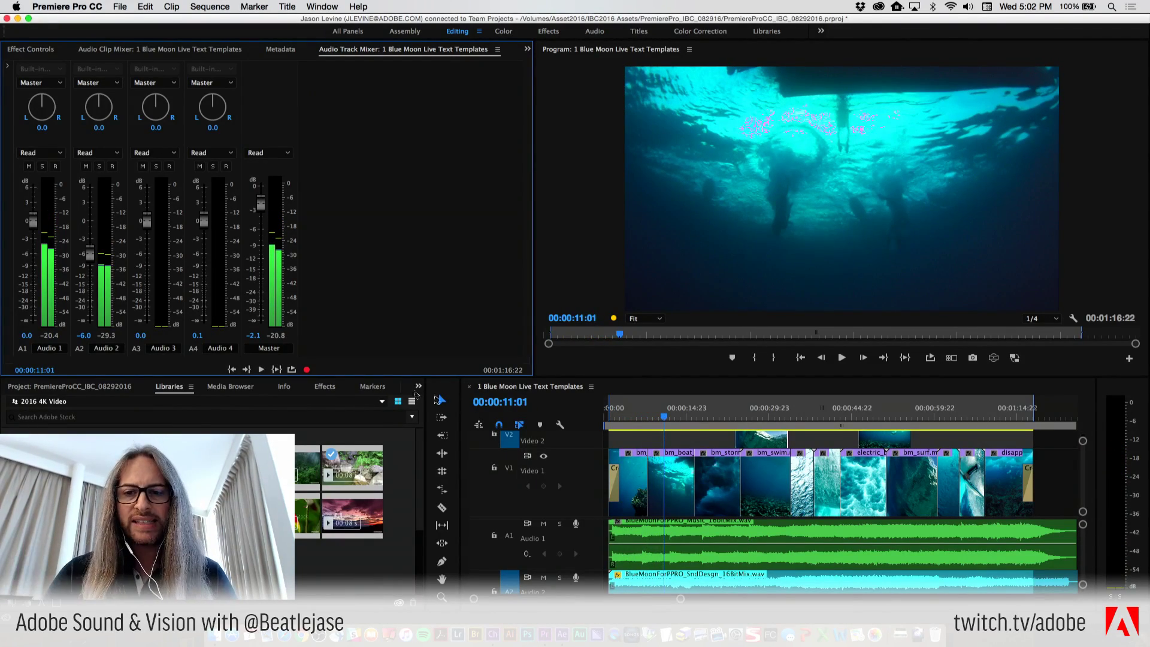
left_click_drag(668, 412, 613, 412)
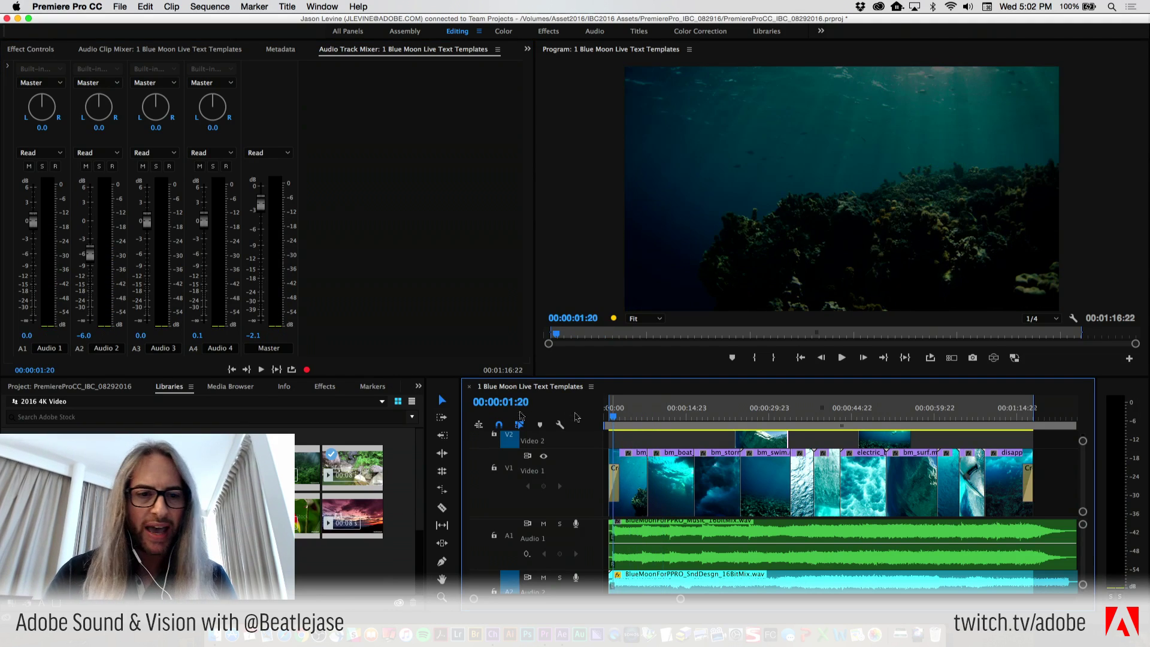
Show the PremiereProCC_IBC_08292016 project bin and browse its 26 items
left_click(89, 386)
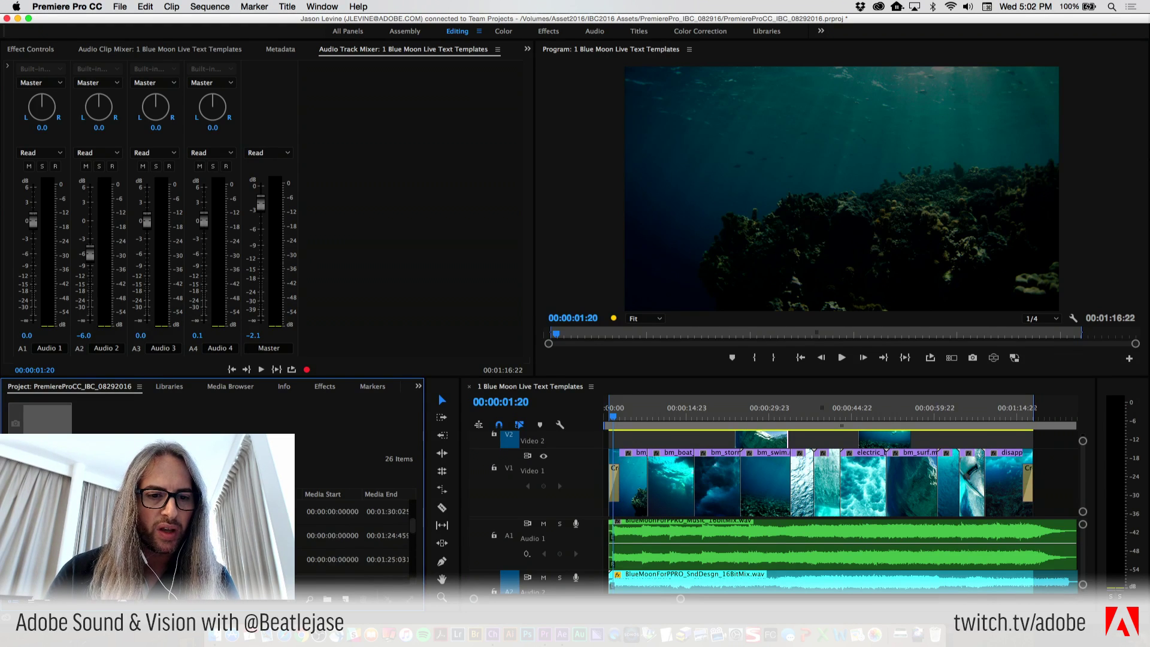
scroll(359, 527, "down", 3)
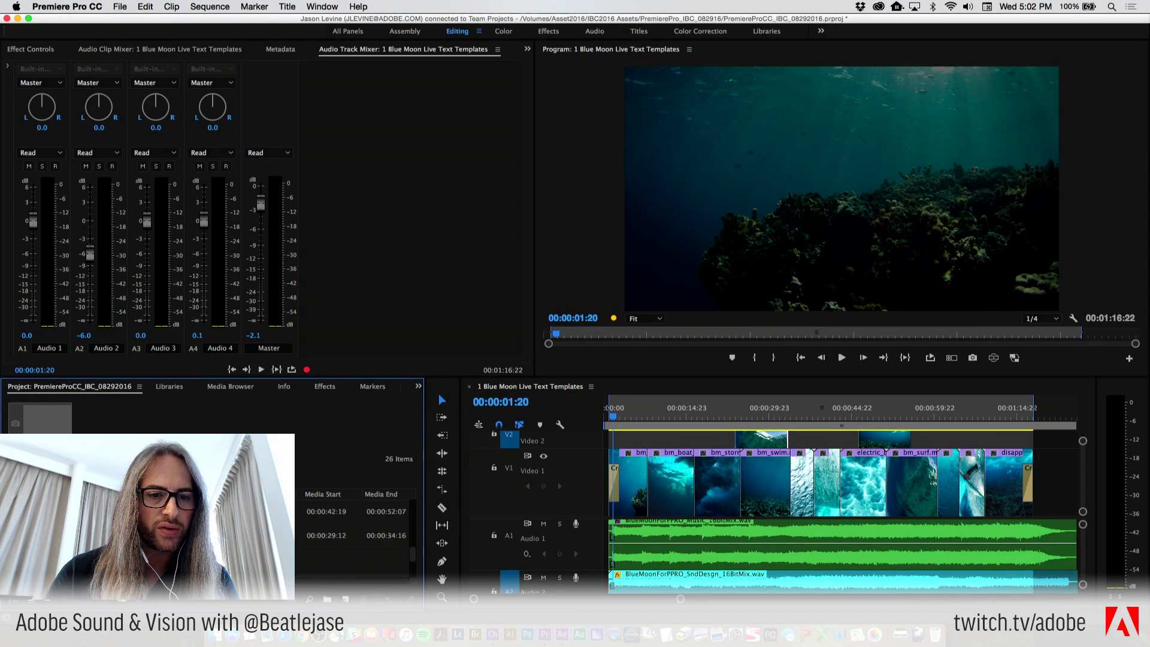
scroll(360, 527, "up", 2)
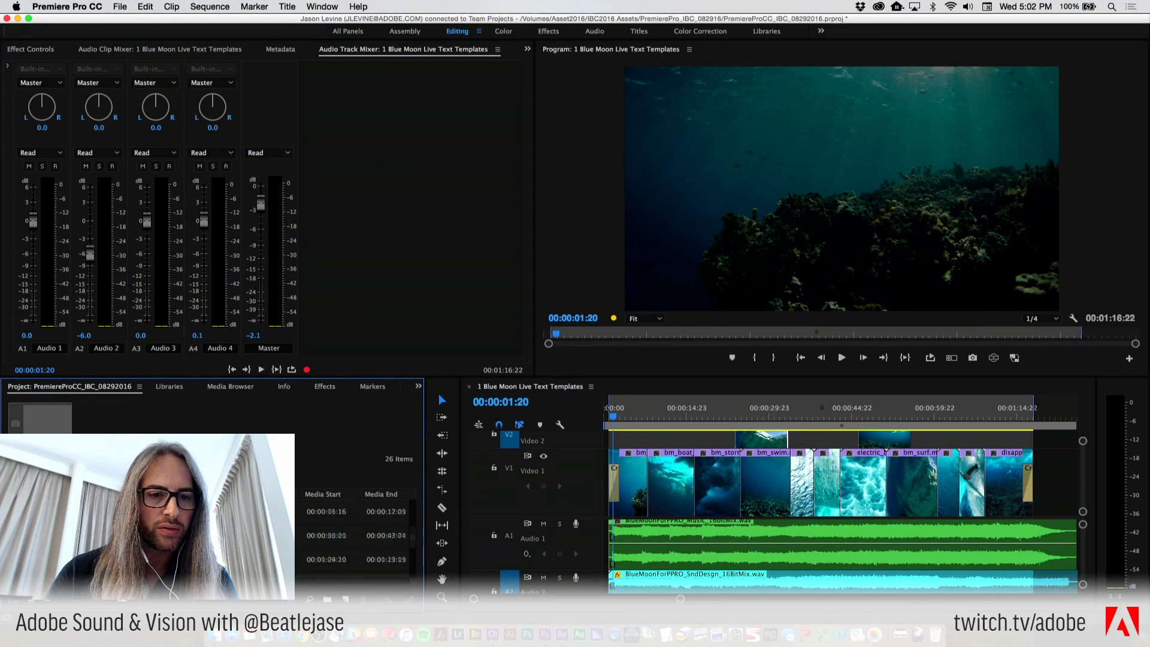
Dynamic Link import the left lower third and two line credit comps from AE_text_template_IBC.aep
left_click(121, 6)
mouse_move(179, 221)
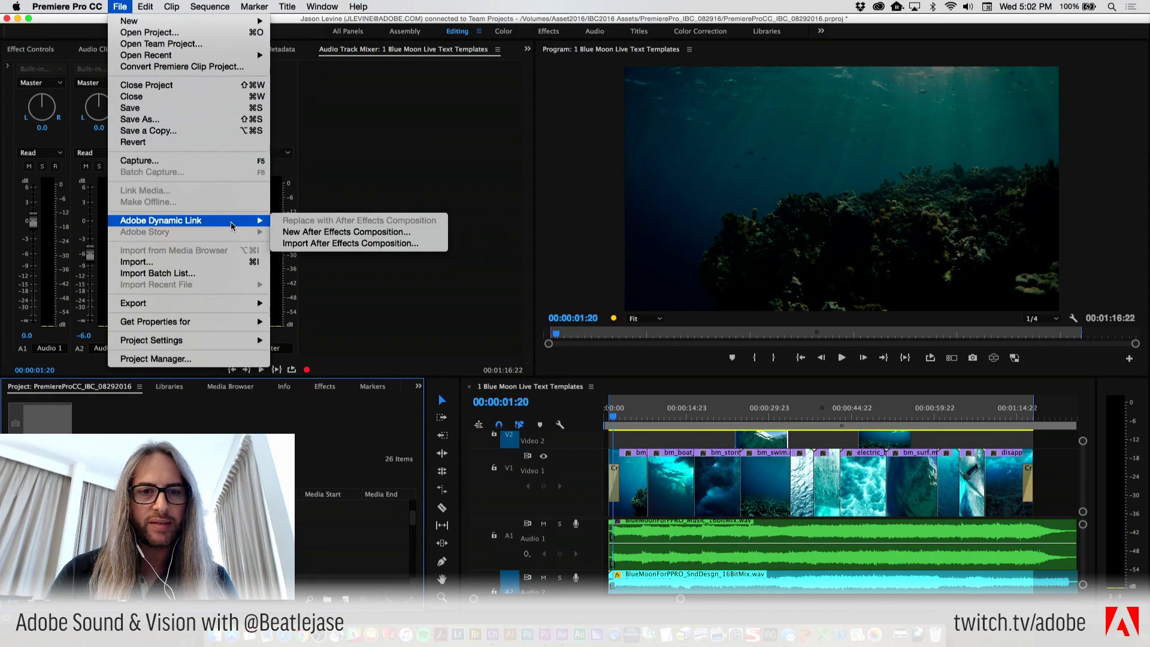
left_click(419, 243)
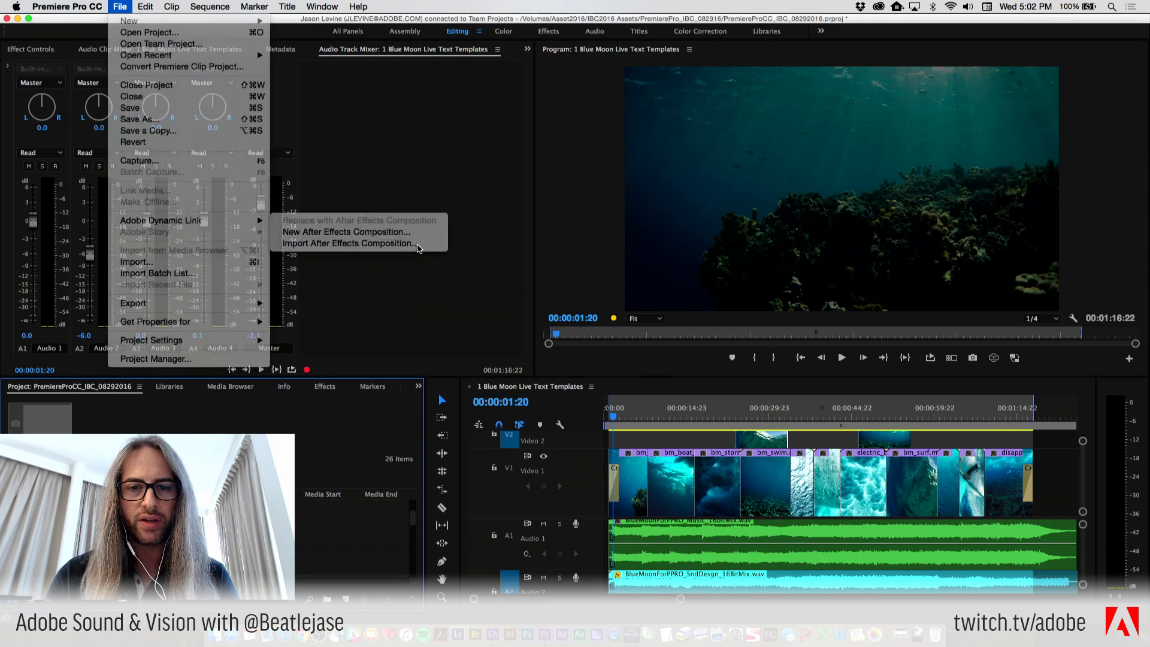
scroll(408, 273, "down", 5)
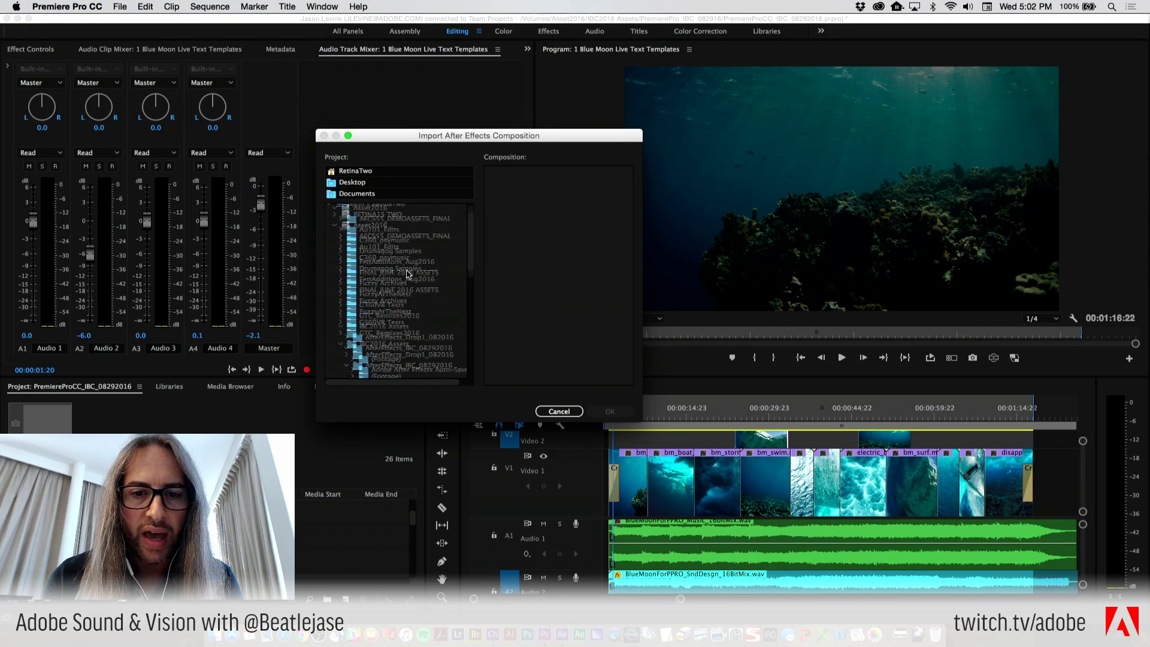
left_click(417, 287)
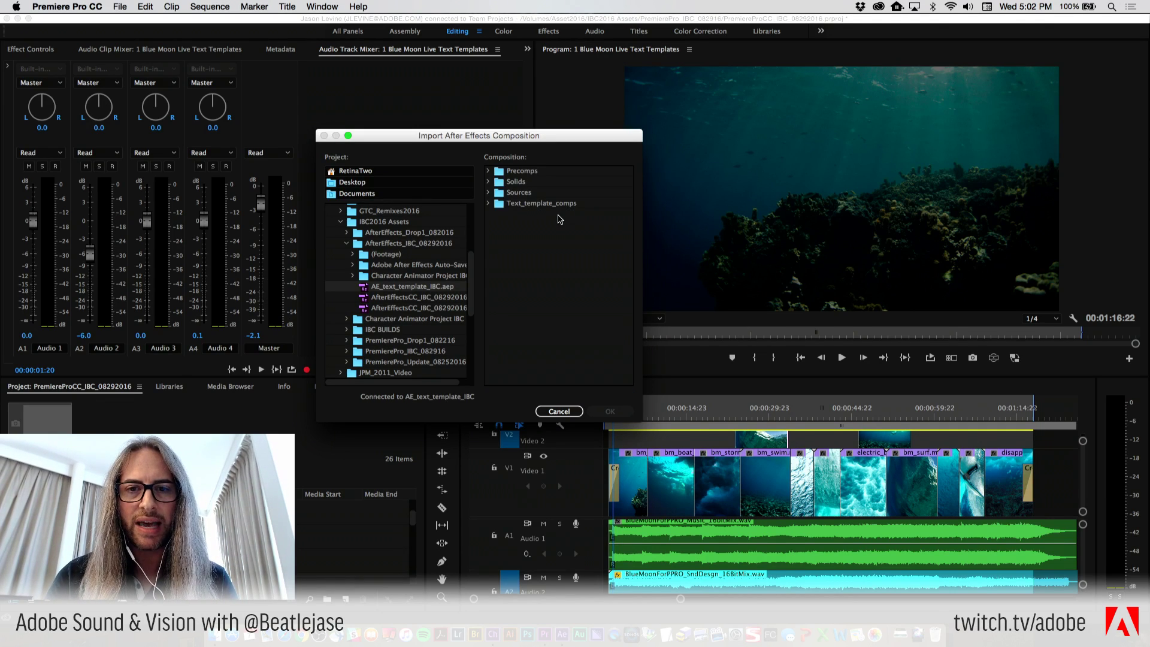
left_click(488, 205)
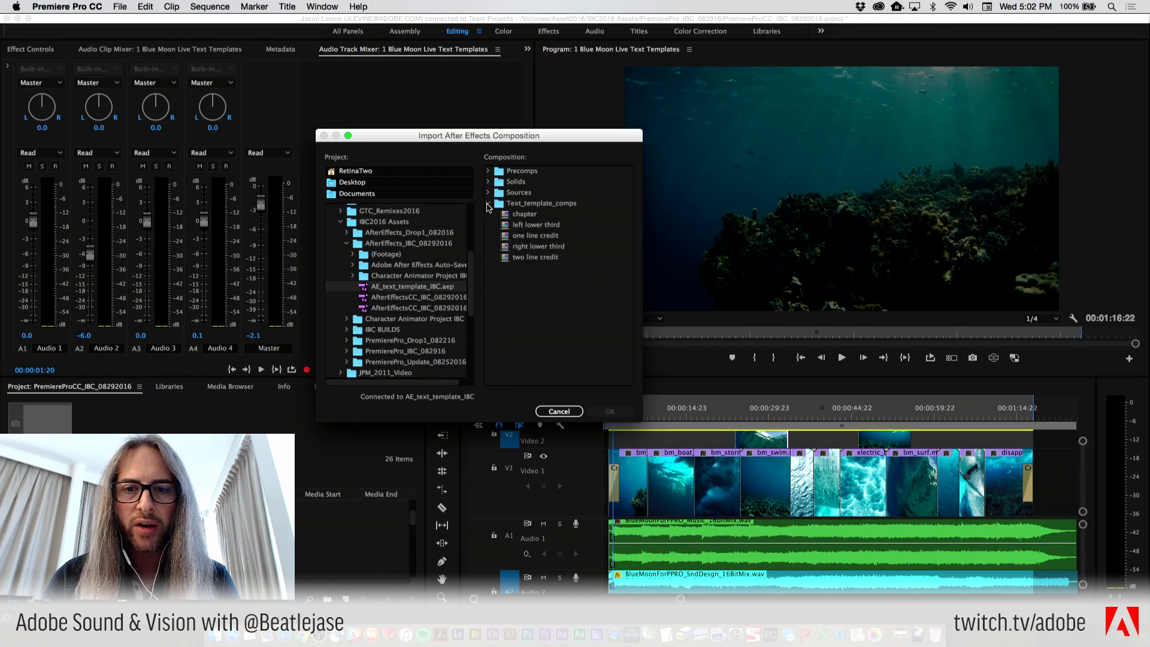
left_click(530, 226)
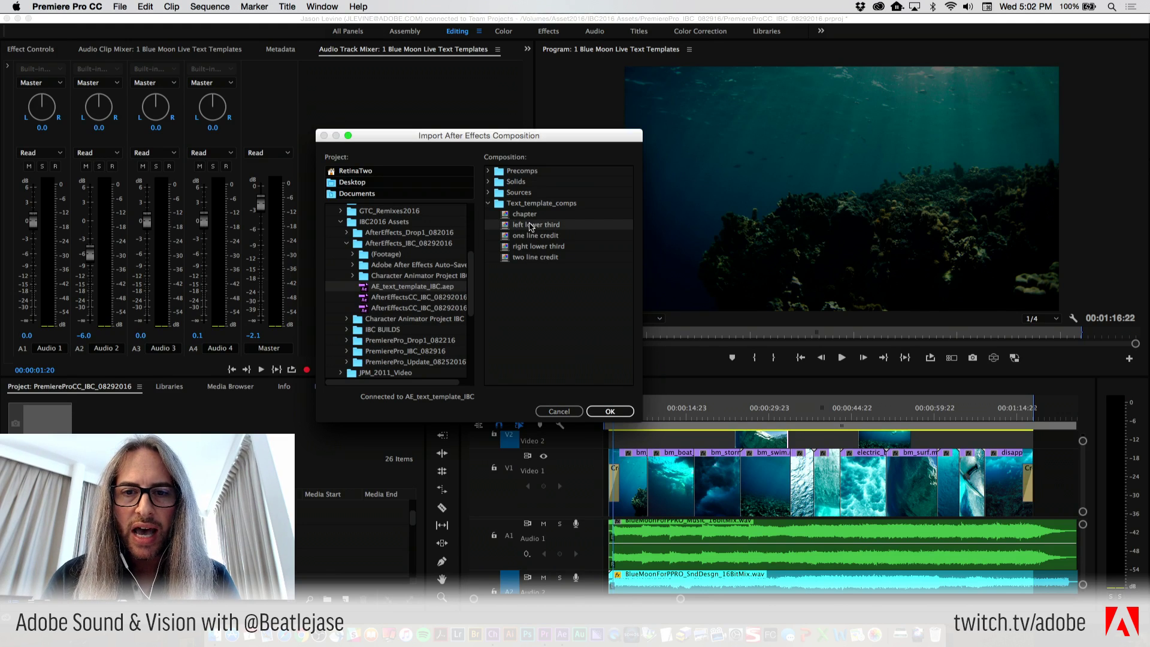
left_click(532, 258, "super")
left_click(610, 411)
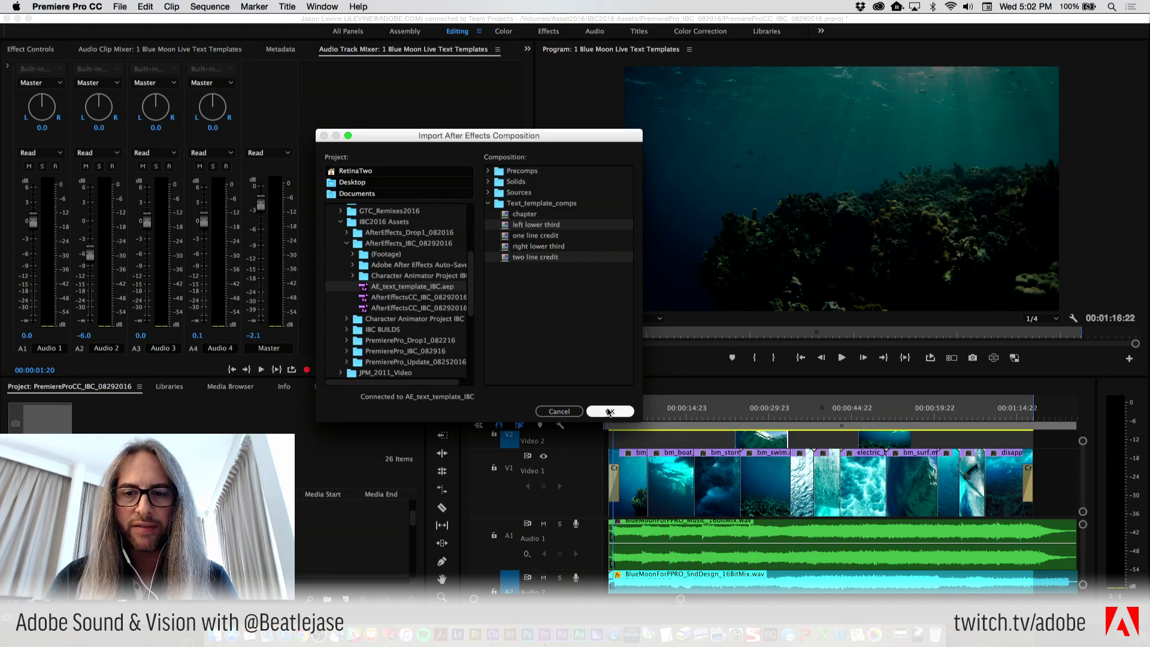
left_click(77, 512)
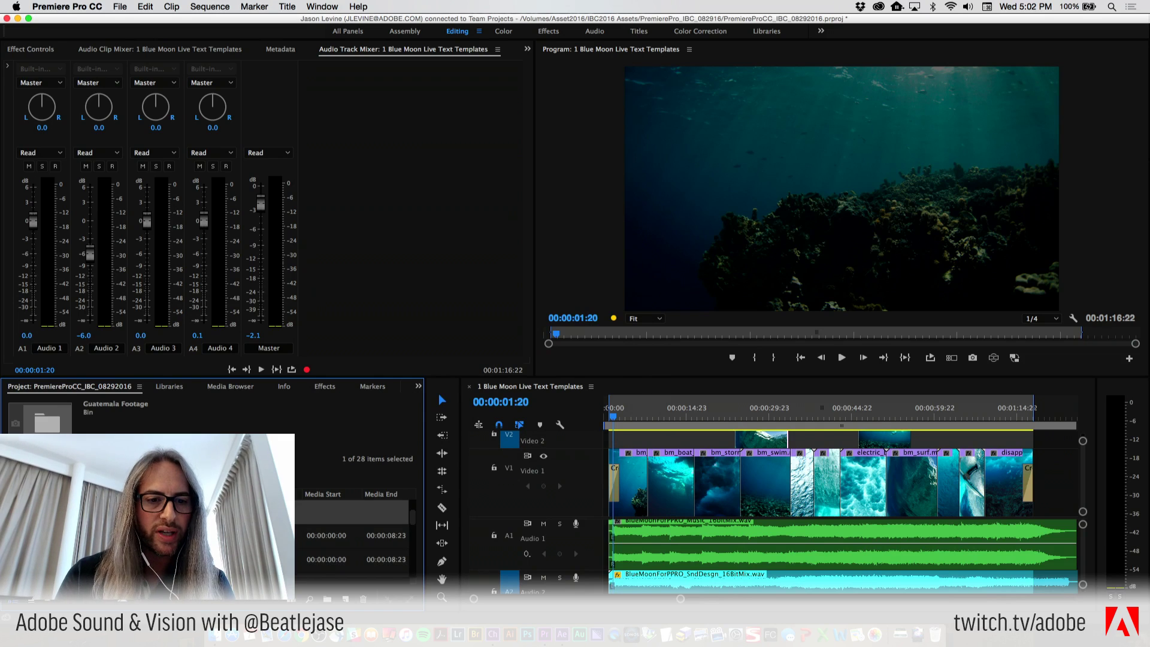
Preview the two line credit comp in the Source monitor, parking on a frame showing its text
double_click(78, 559)
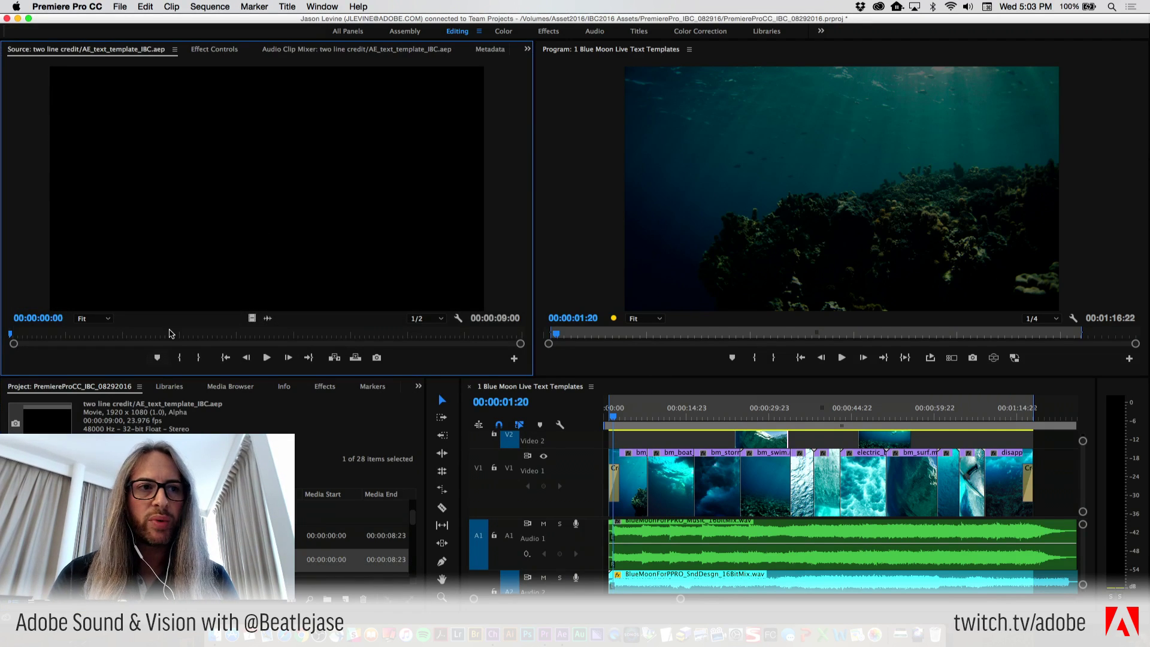
left_click(267, 358)
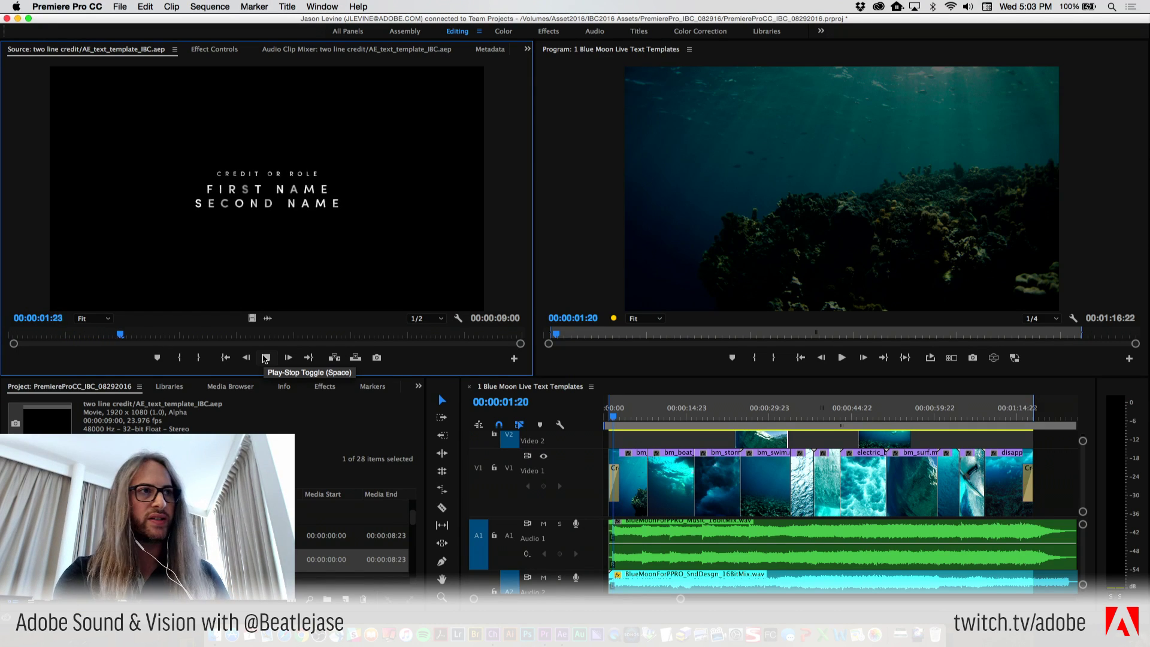
left_click(266, 358)
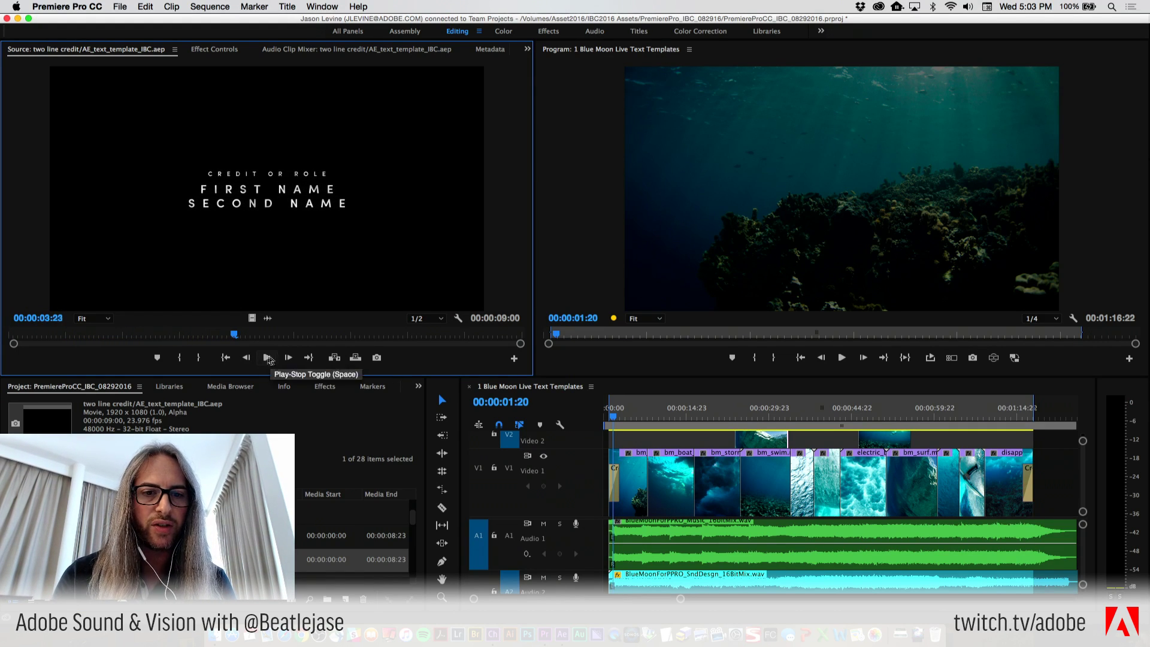
left_click_drag(228, 337, 198, 339)
Patch source video V1 to target track V5 in the timeline
scroll(784, 462, "up", 3)
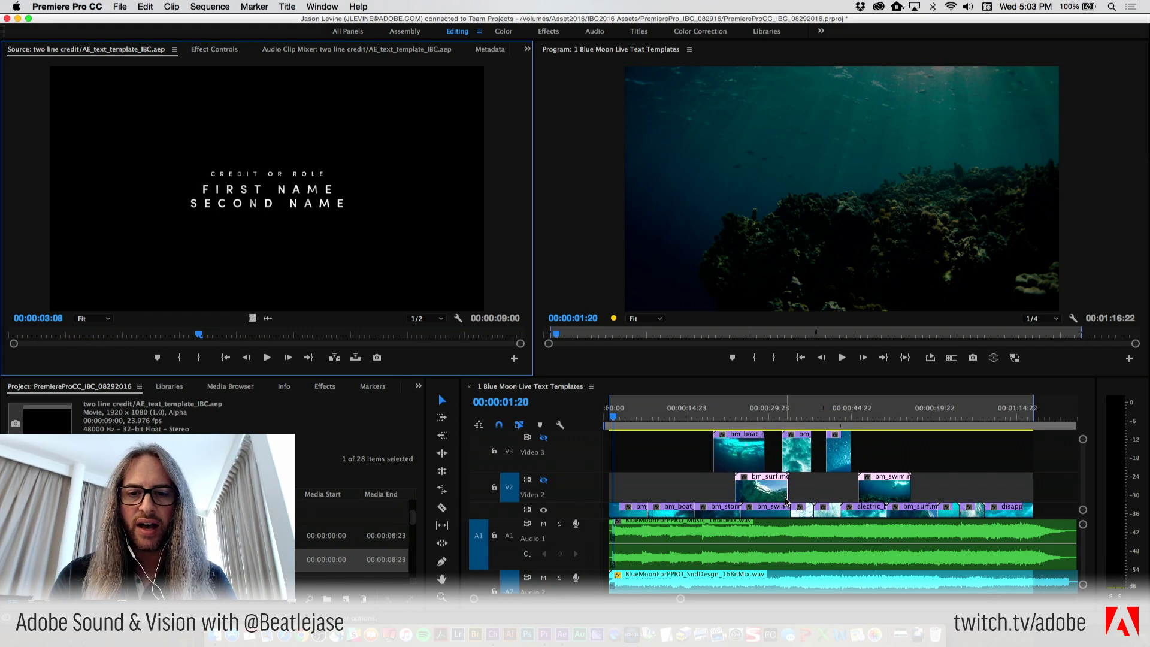
left_click(512, 490)
scroll(753, 477, "up", 5)
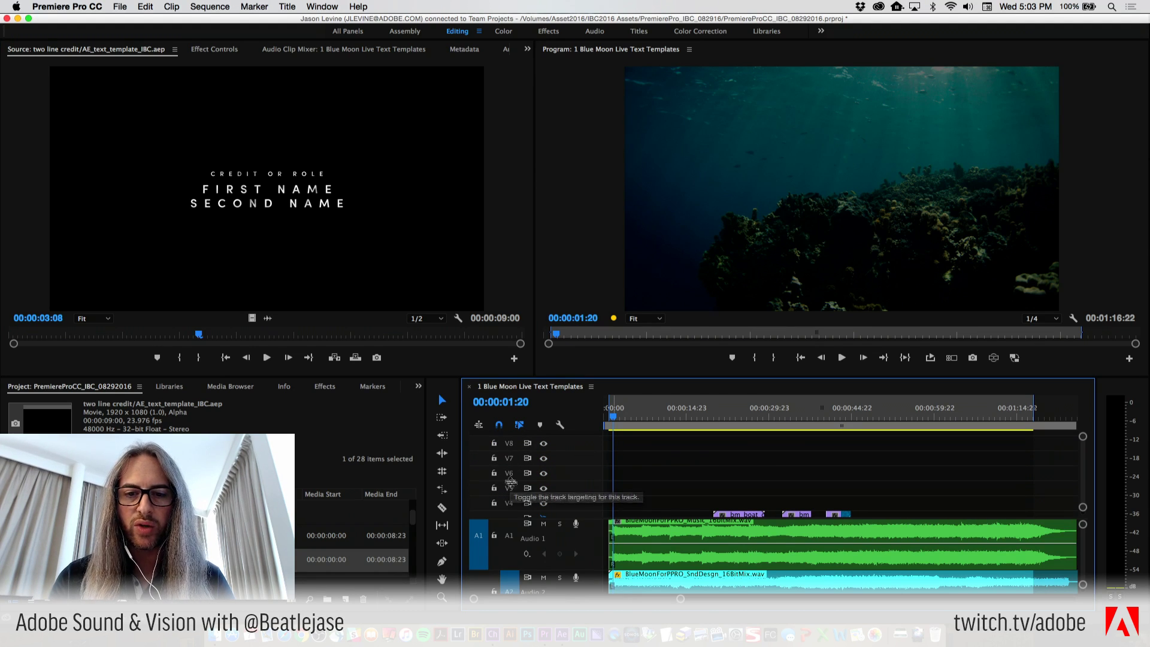
left_click(509, 489)
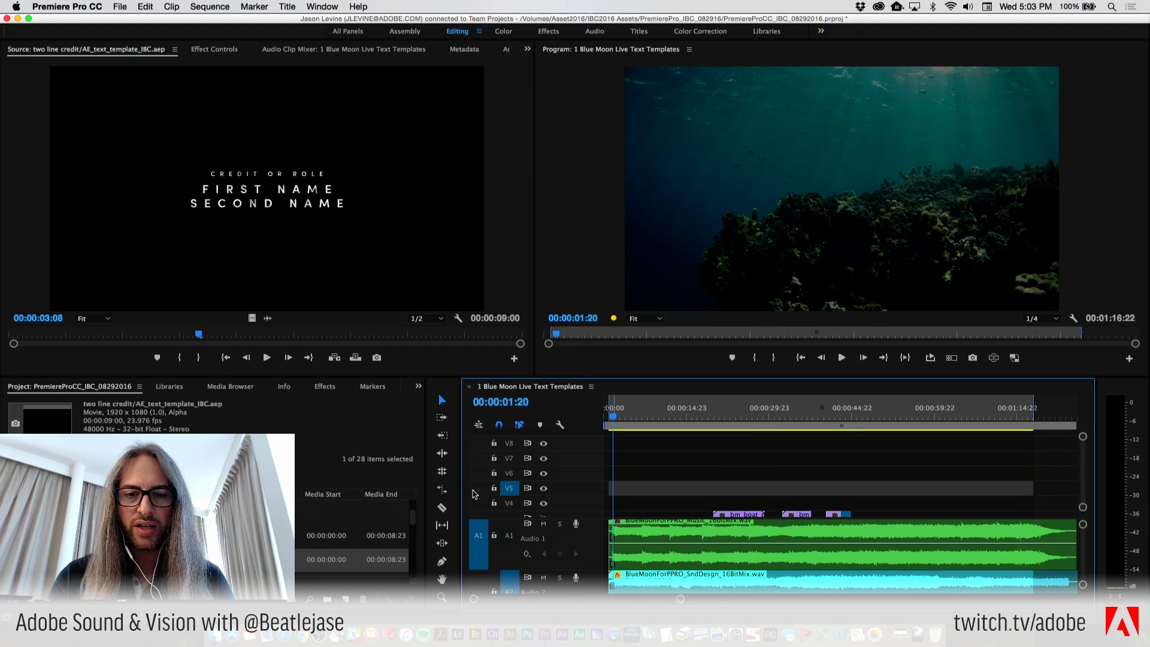
left_click(478, 489)
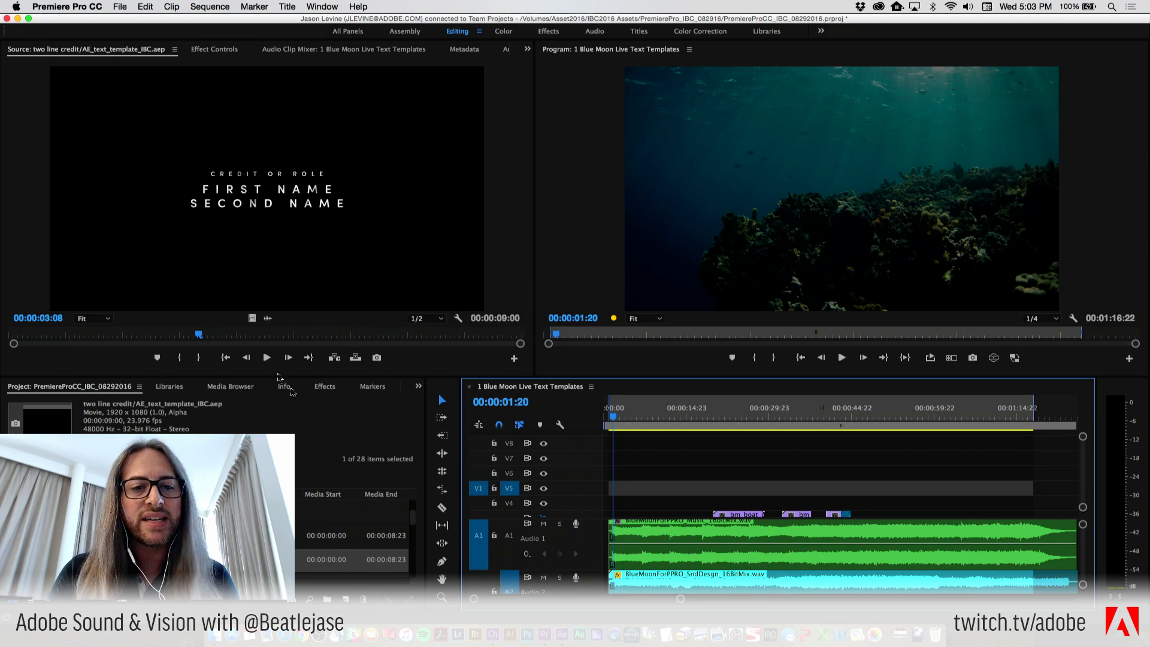
Drop the two line credit onto V5 over the reef footage, play it, and show Effect Controls
left_click_drag(252, 318, 624, 497)
key("space")
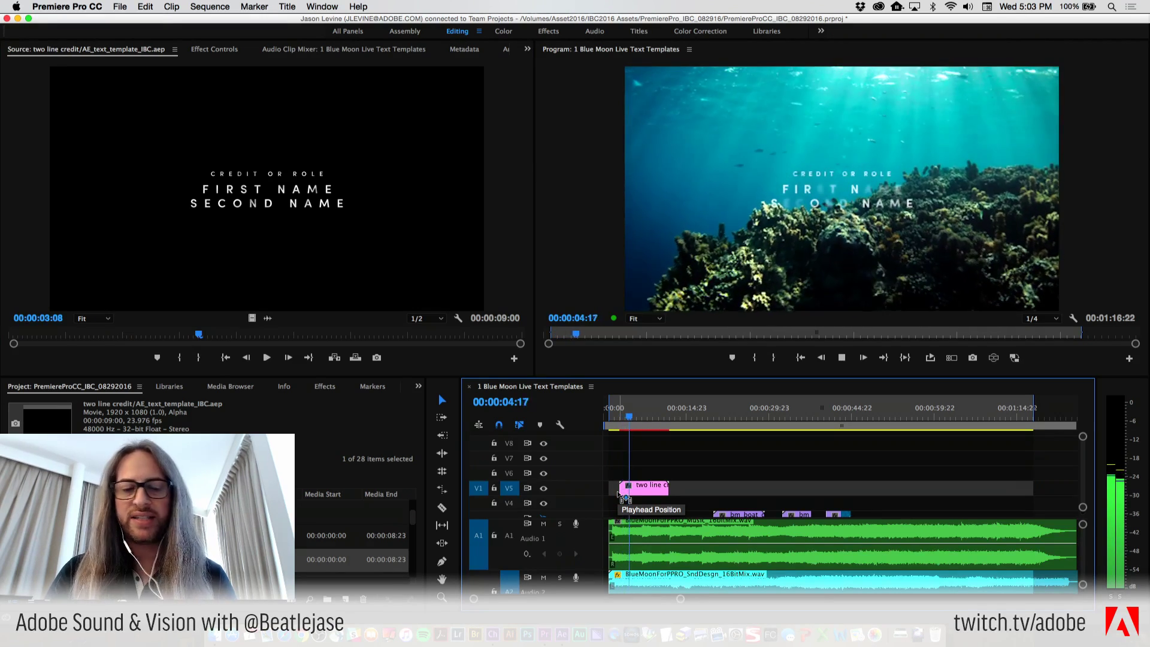
key("space")
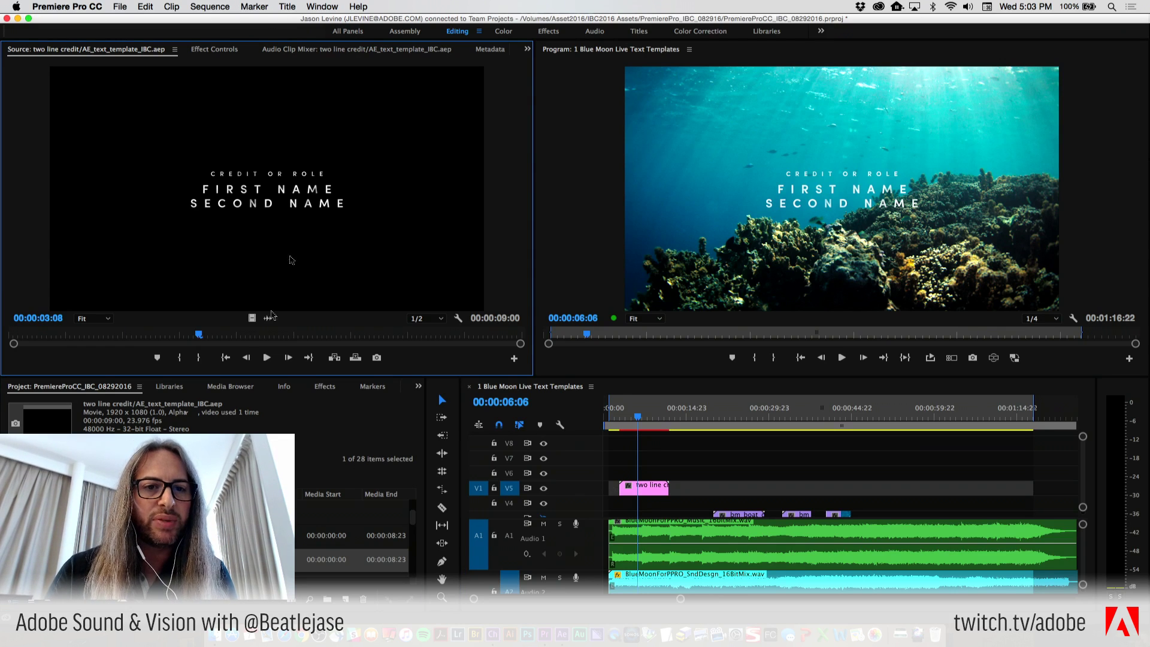
left_click(219, 52)
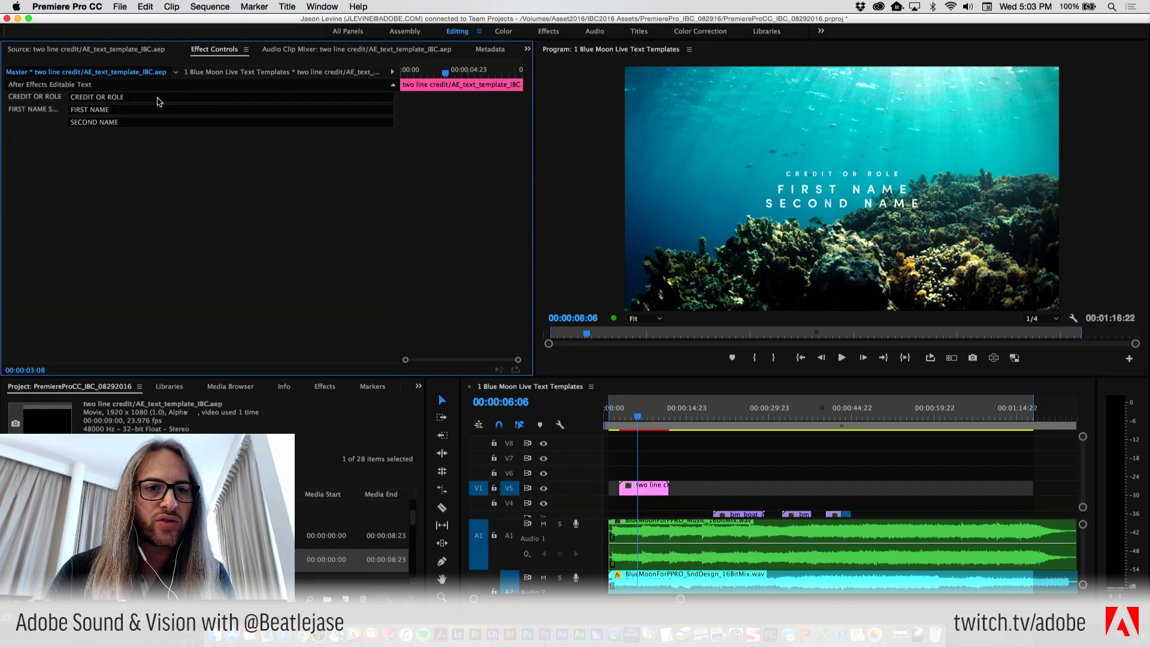
Replace the CREDIT OR ROLE placeholder with EXECUTIVE PRODUCER, fixing the typos
left_click(159, 101)
left_click_drag(159, 102, 53, 90)
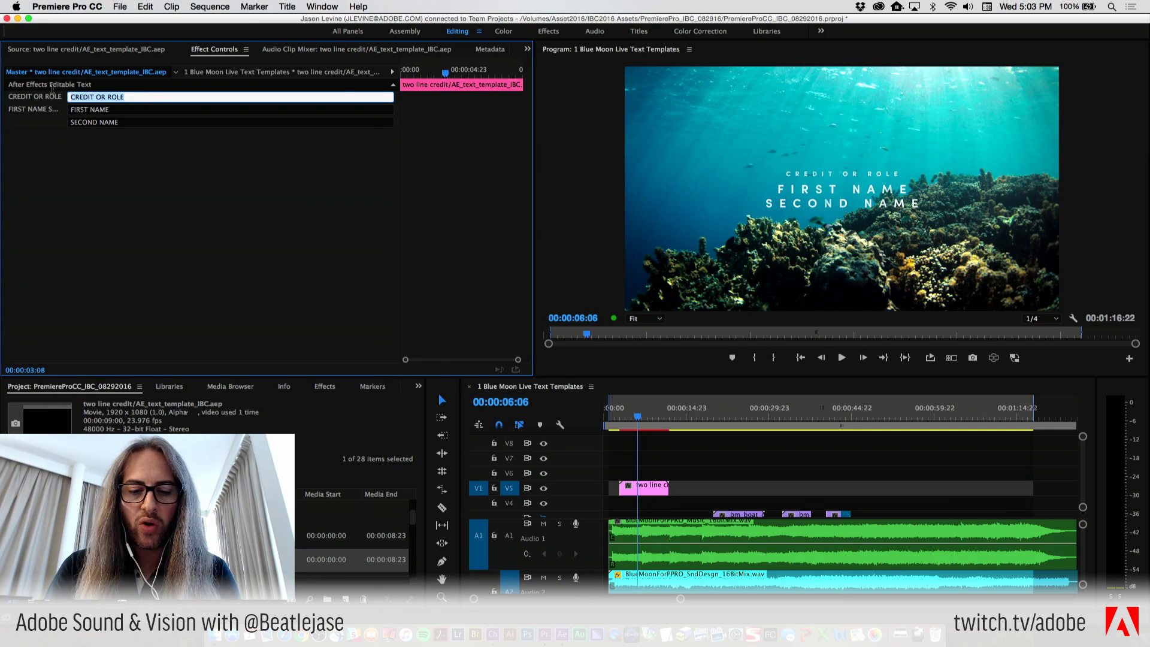
type("EXECTUIVE")
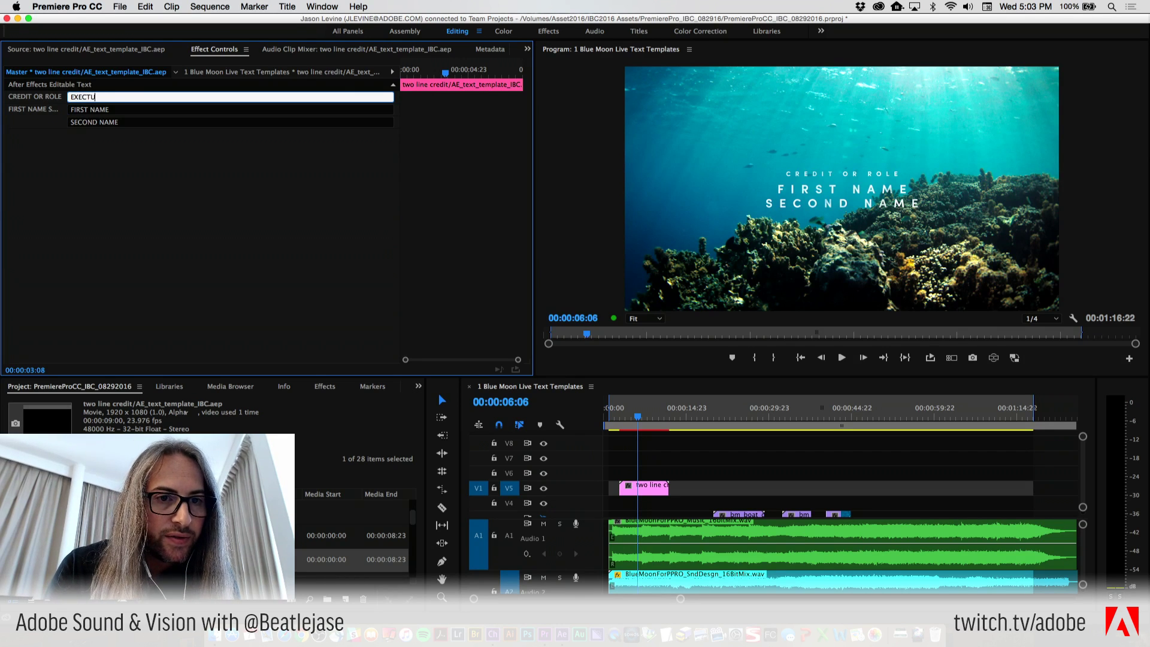
key("BackSpace")
key("BackSpace")
key("BackSpace")
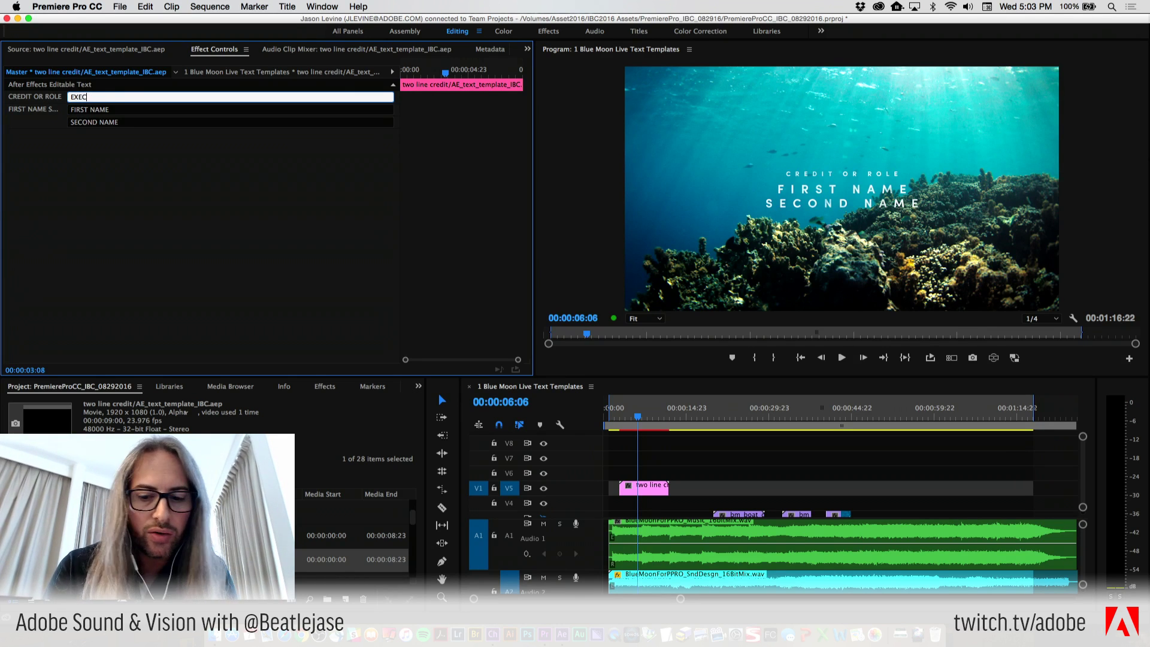
type("UIVR")
key("BackSpace")
key("BackSpace")
key("BackSpace")
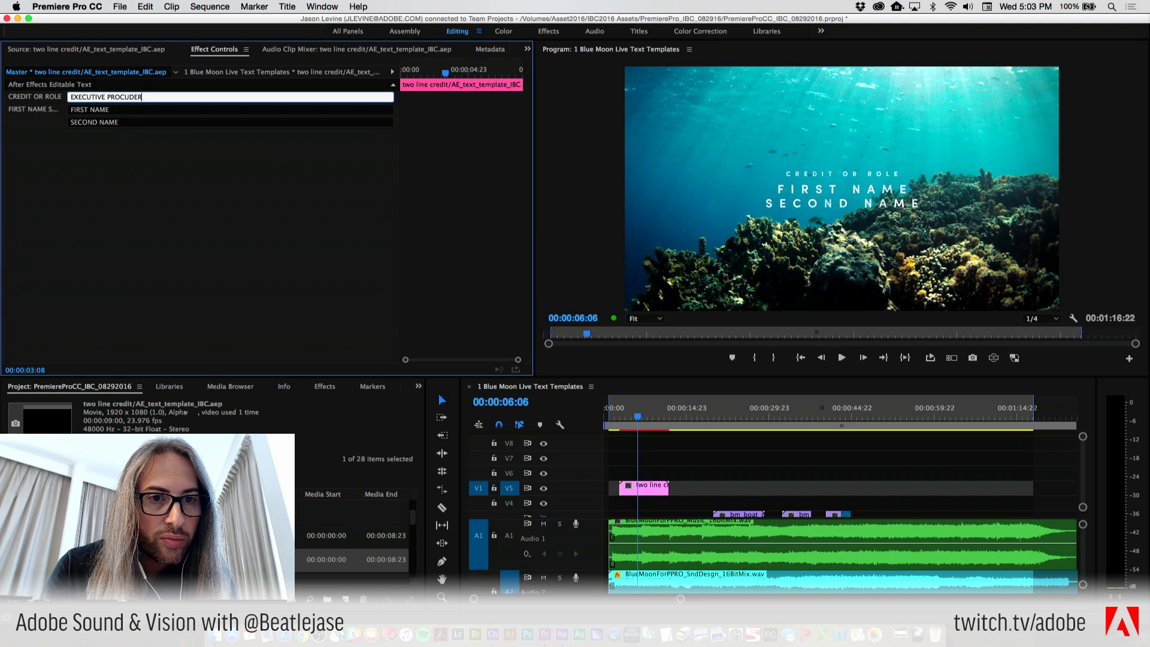
key("BackSpace")
key("BackSpace")
key("BackSpace")
key("BackSpace")
type("DUC")
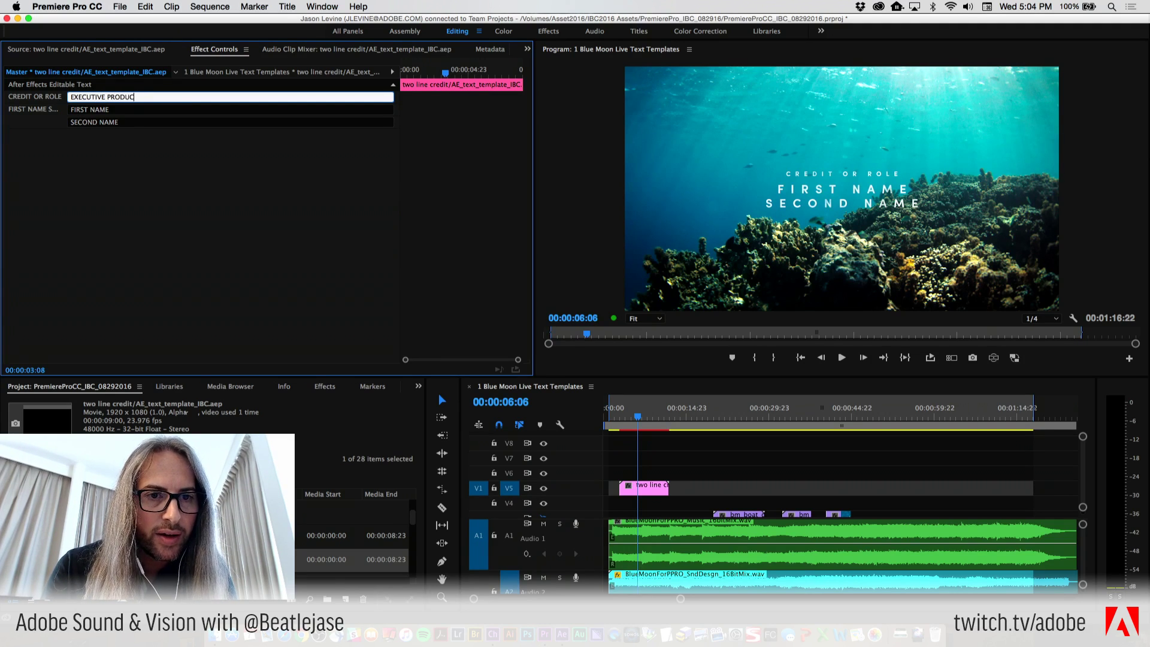
type("ER")
key("Tab")
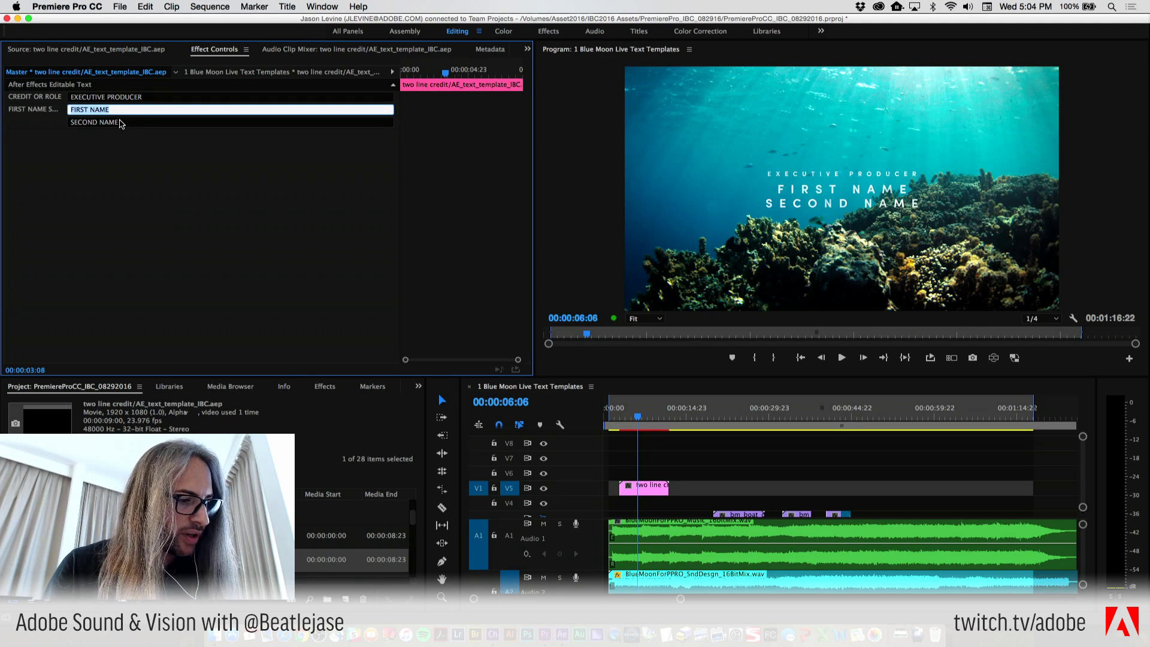
Enter the producer's first and second name, then play the credit back to check it
type("Curt")
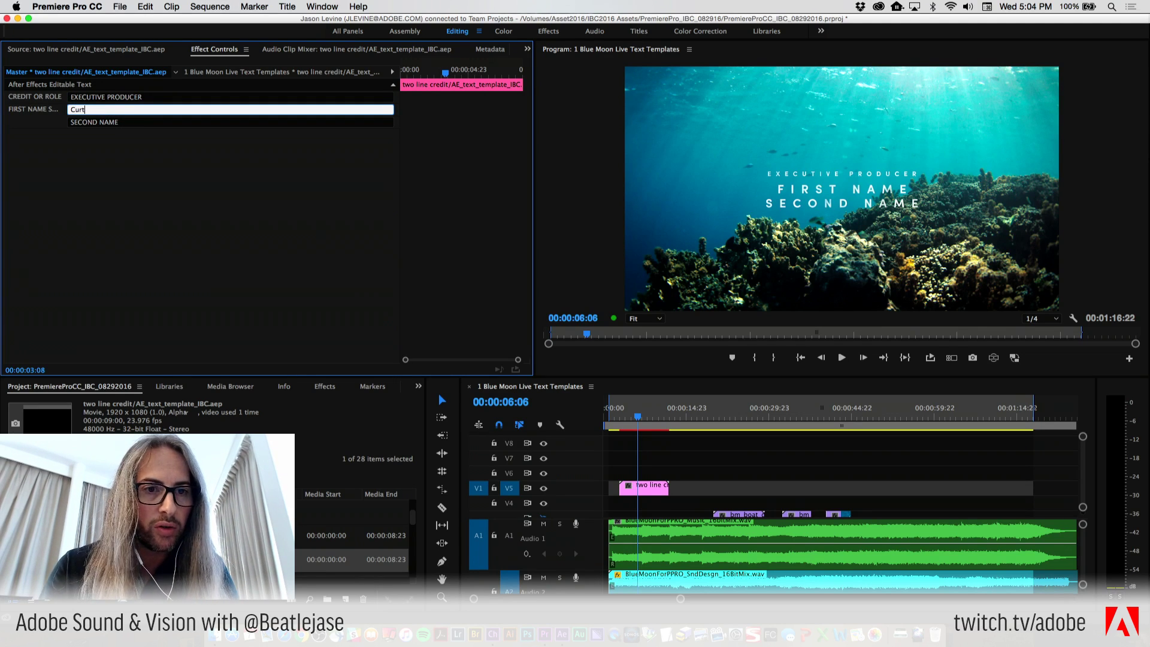
key("Tab")
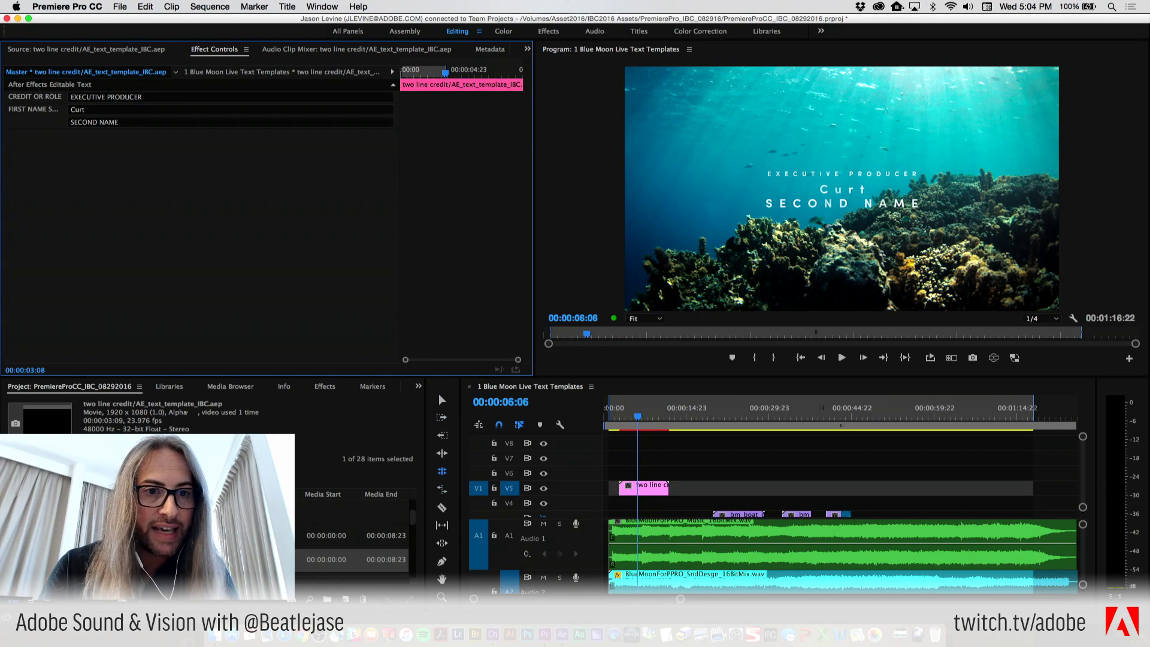
left_click(108, 125)
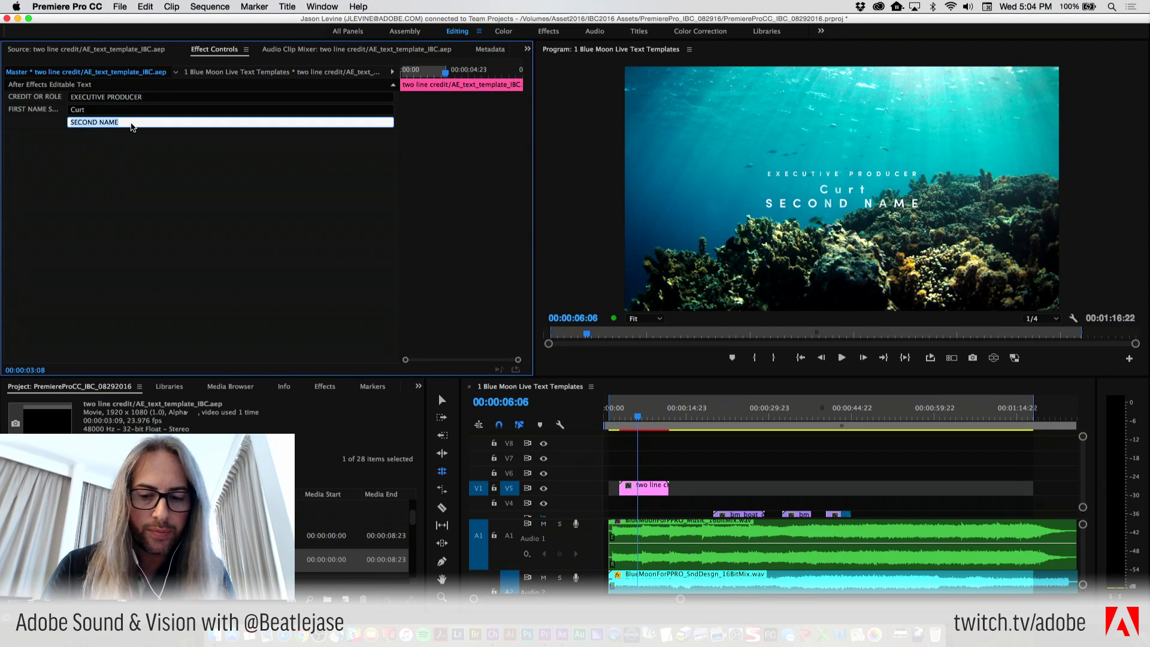
type("Morgan")
key("Return")
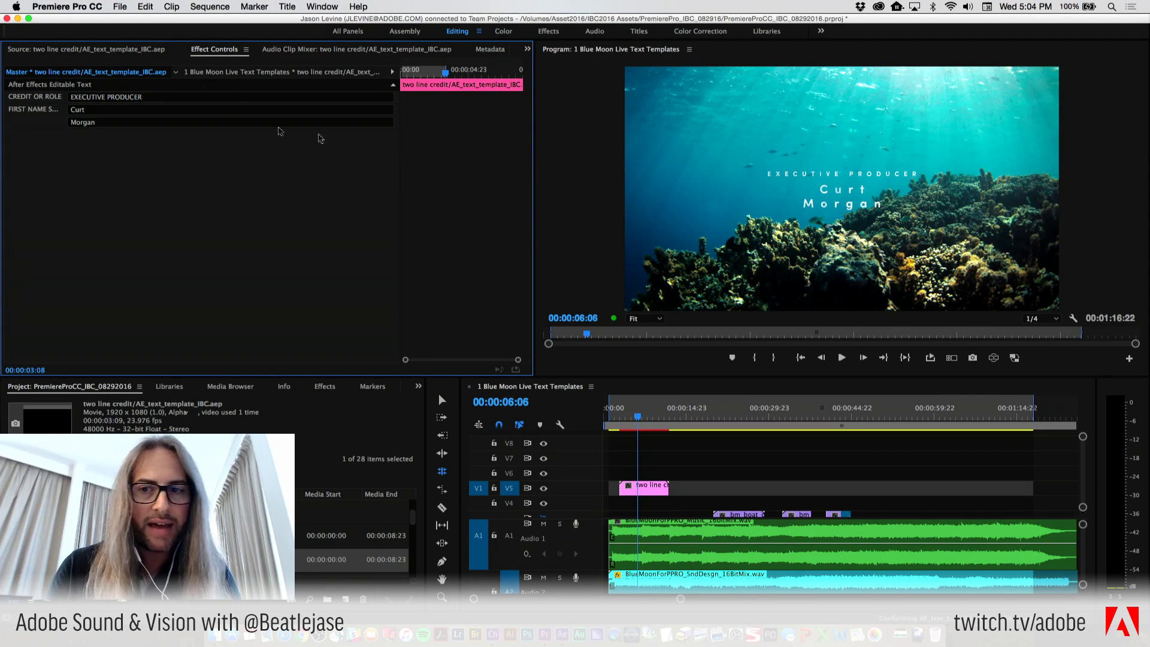
left_click_drag(638, 417, 621, 415)
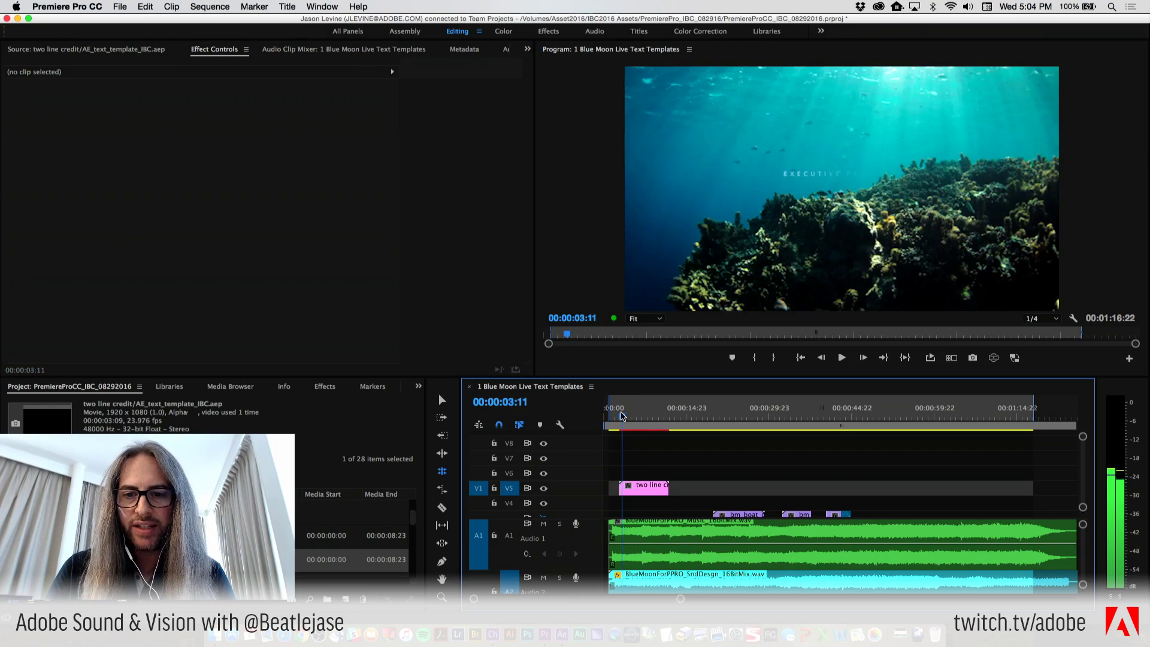
key("space")
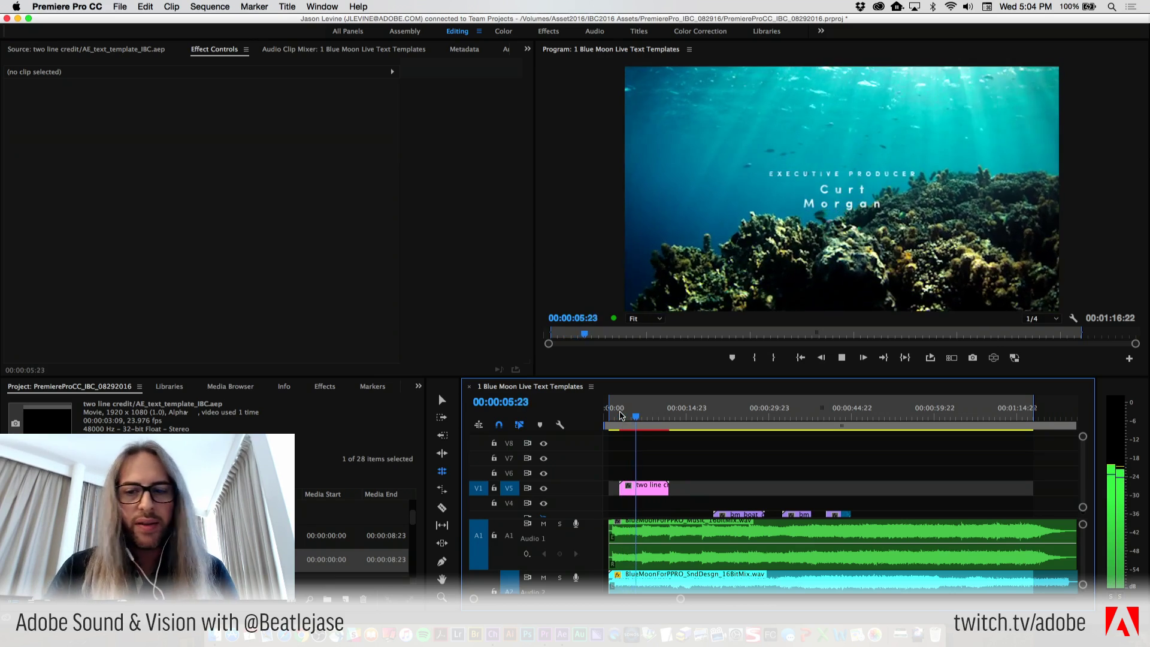
key("space")
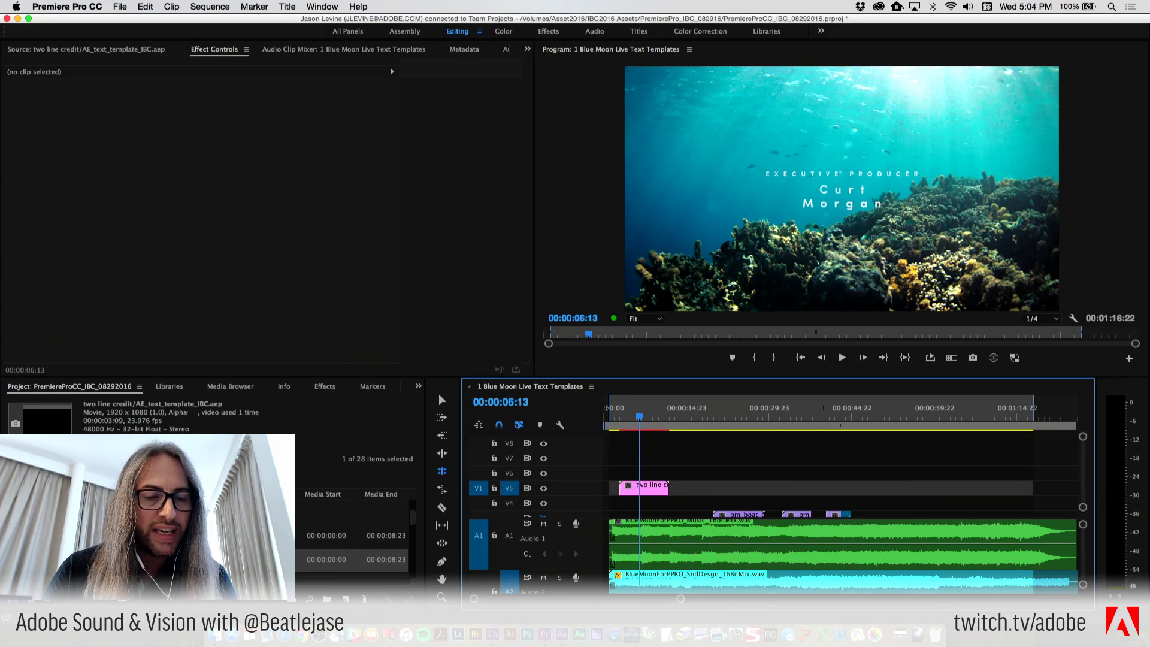
Deselect the credit clip and scrub forward to the underwater swimmer shot near 00:00:25
key("shift+2")
left_click(214, 49)
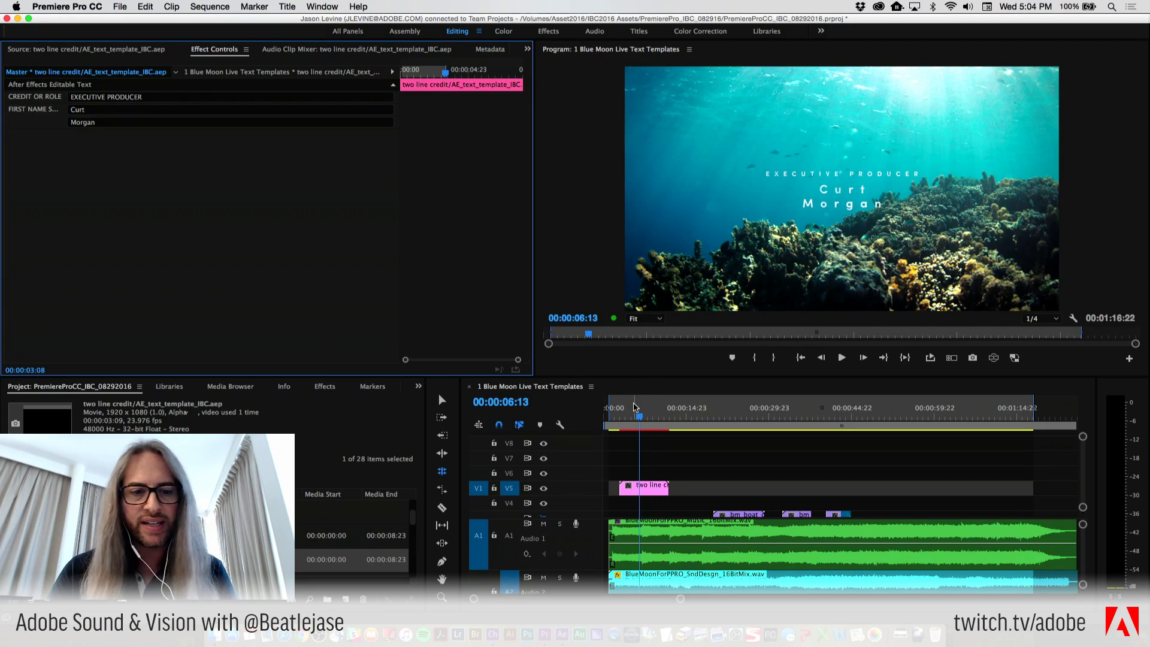
left_click(644, 417)
left_click_drag(644, 417, 745, 418)
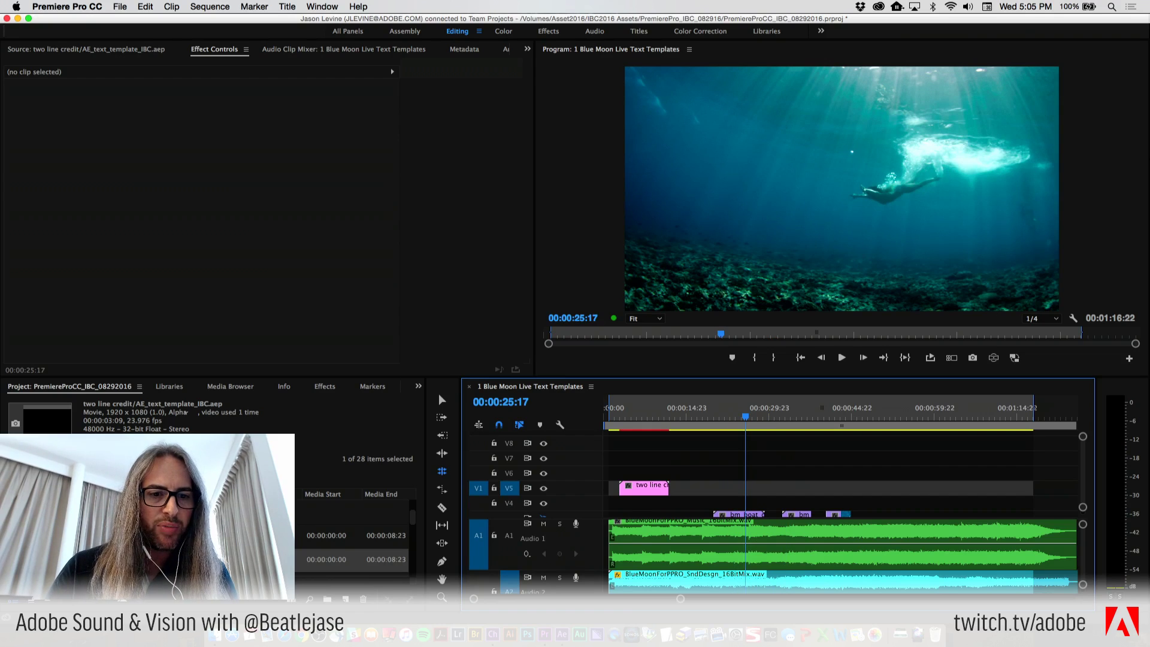
Load the left lower third template in the Source monitor and preview its animation
left_click(353, 535)
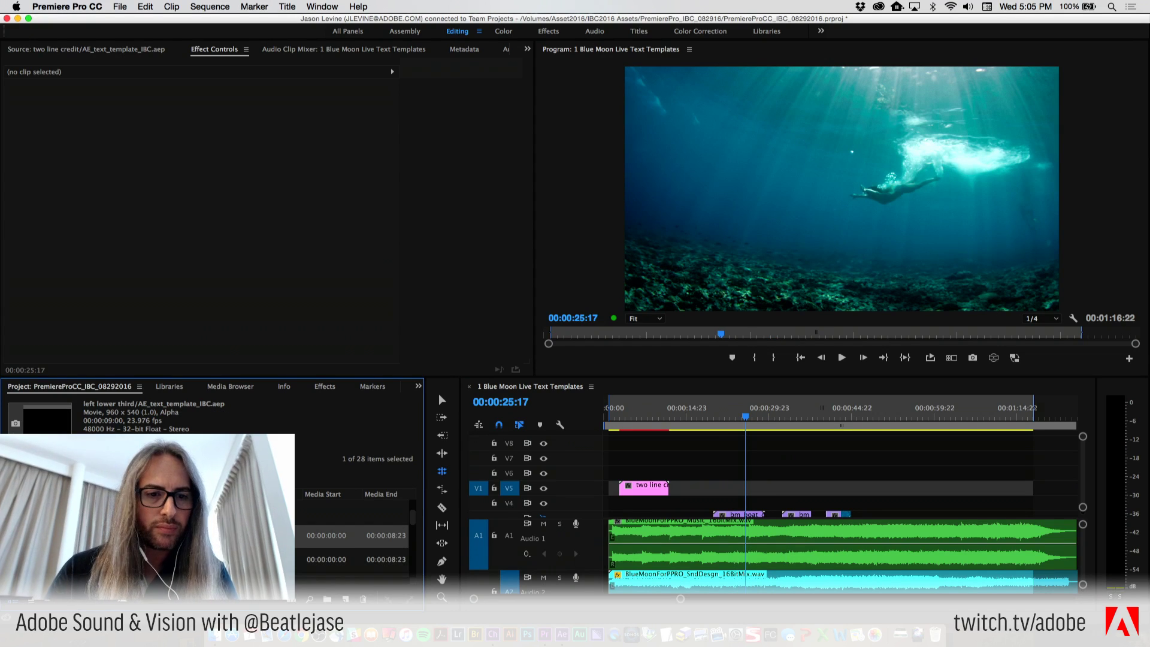
double_click(353, 559)
double_click(354, 535)
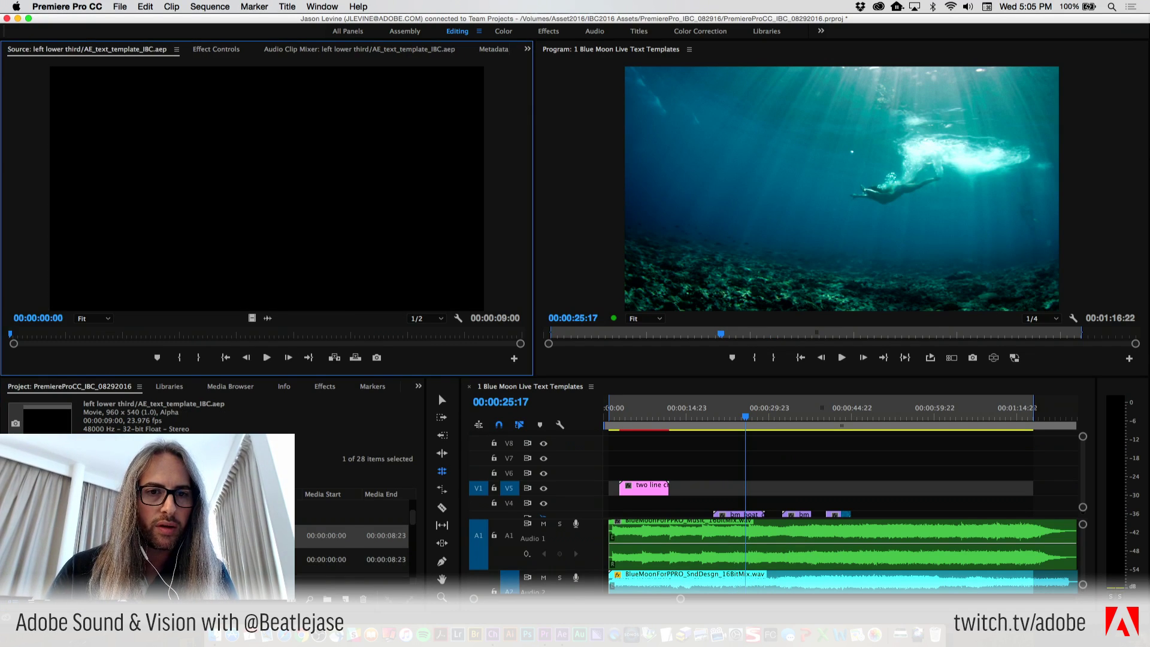
left_click(267, 358)
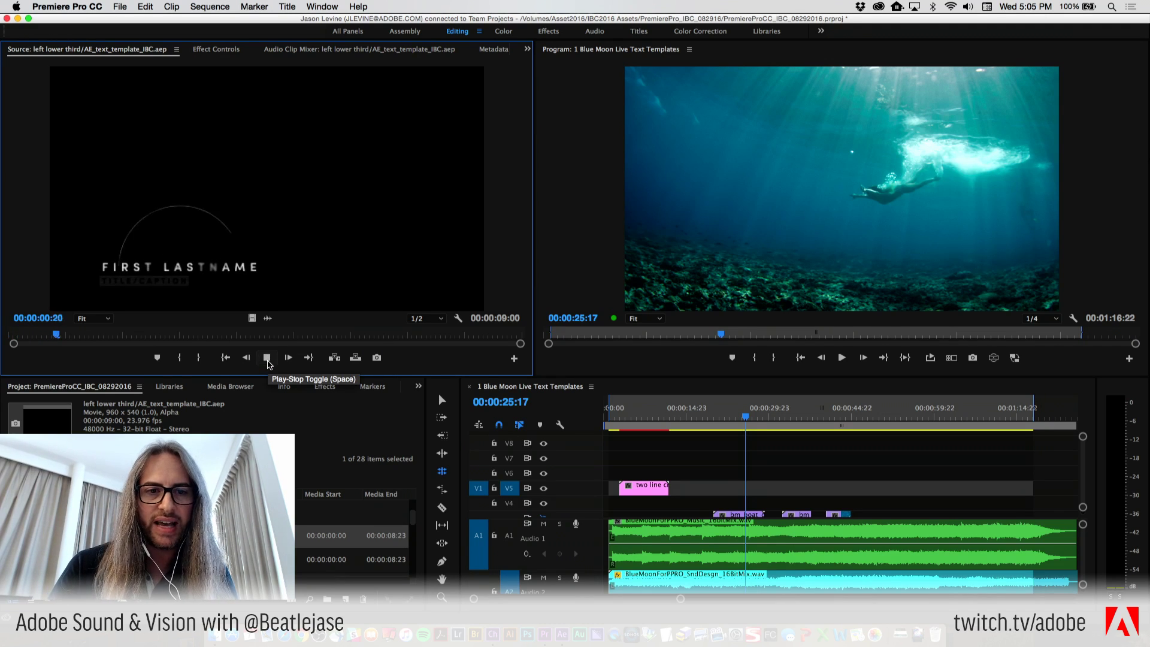
left_click(267, 358)
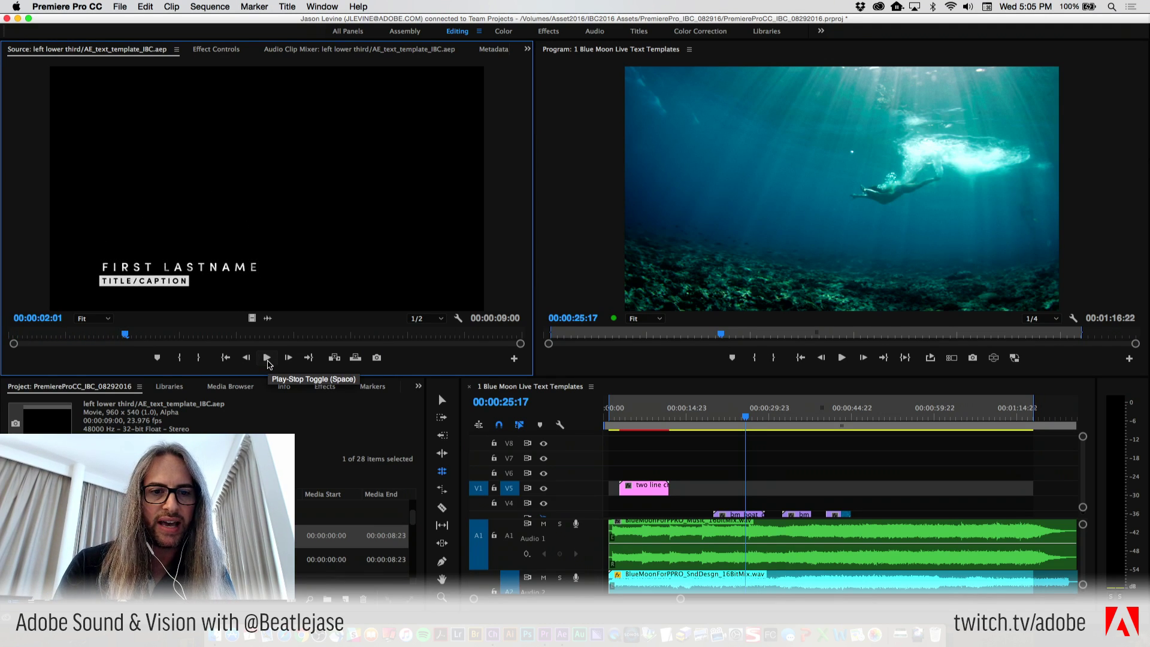
left_click_drag(127, 337, 74, 347)
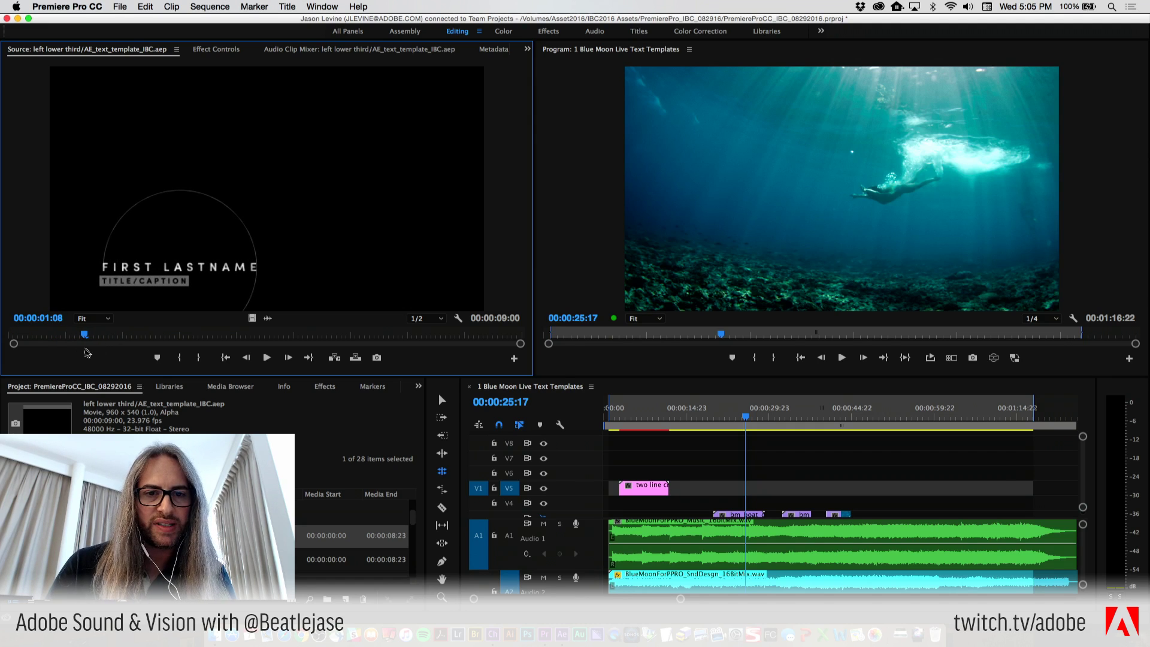
Place the left lower third on V5 over the swimmer shot and play it
left_click_drag(251, 317, 738, 490)
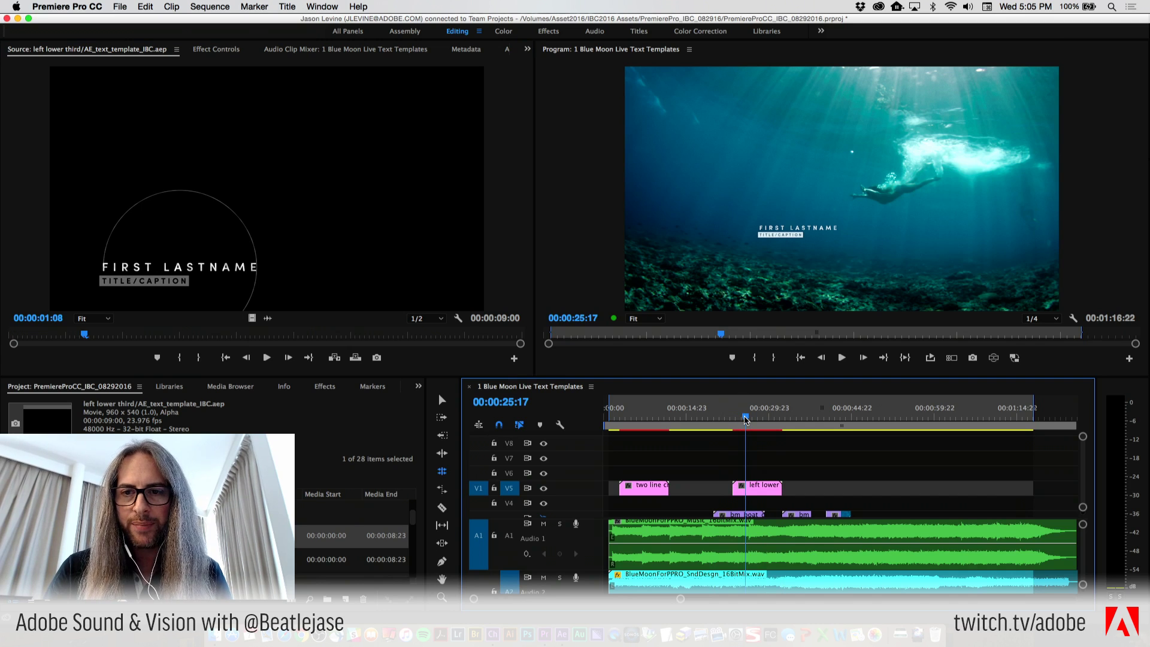
mouse_move(745, 417)
left_mouse_down()
mouse_move(731, 419)
mouse_move(744, 418)
left_mouse_up()
key("space")
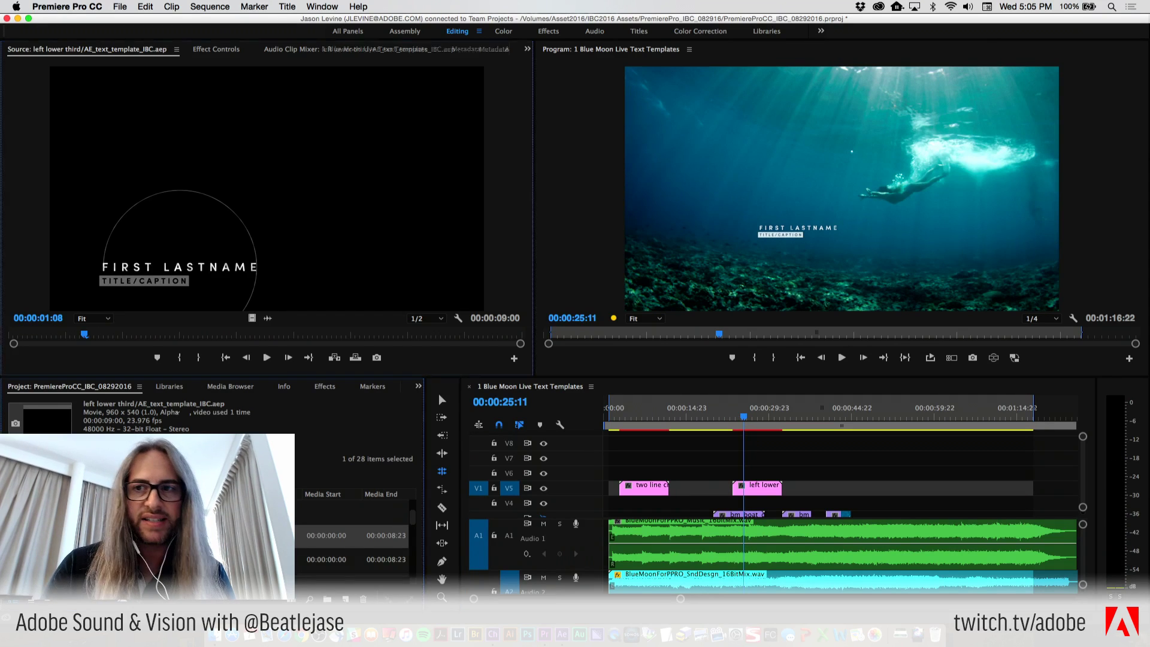
Replace FIRST LASTNAME with the presenter's name and the caption with PRINCIPAL AUDIO, then preview
left_click(253, 209)
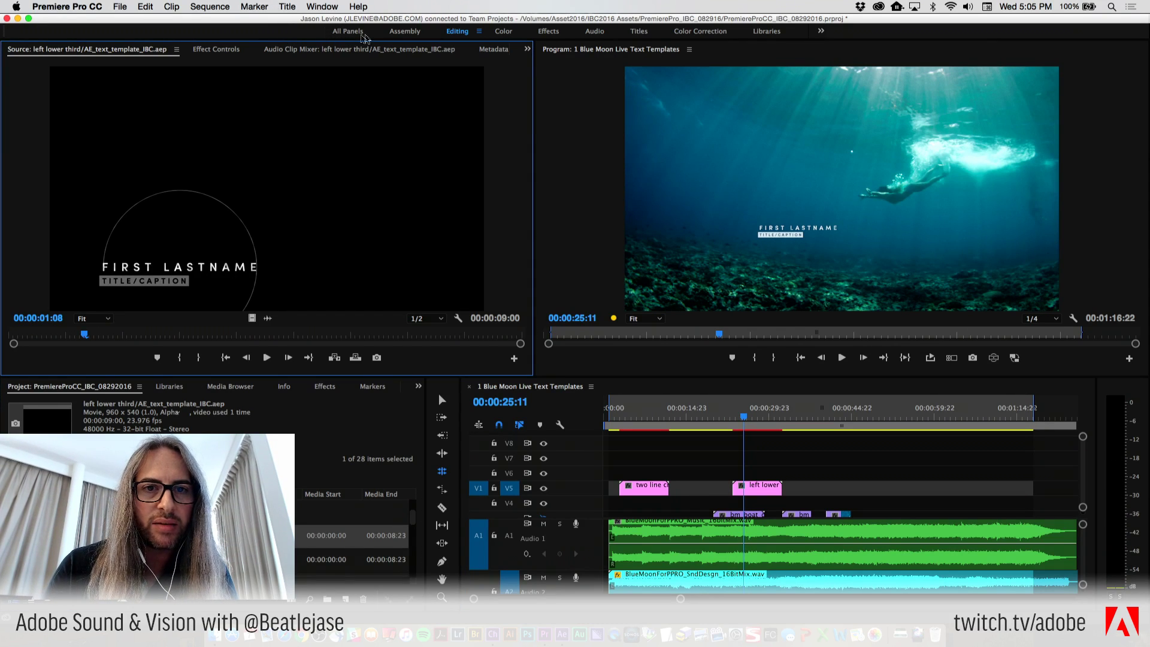
left_click(233, 50)
double_click(137, 101)
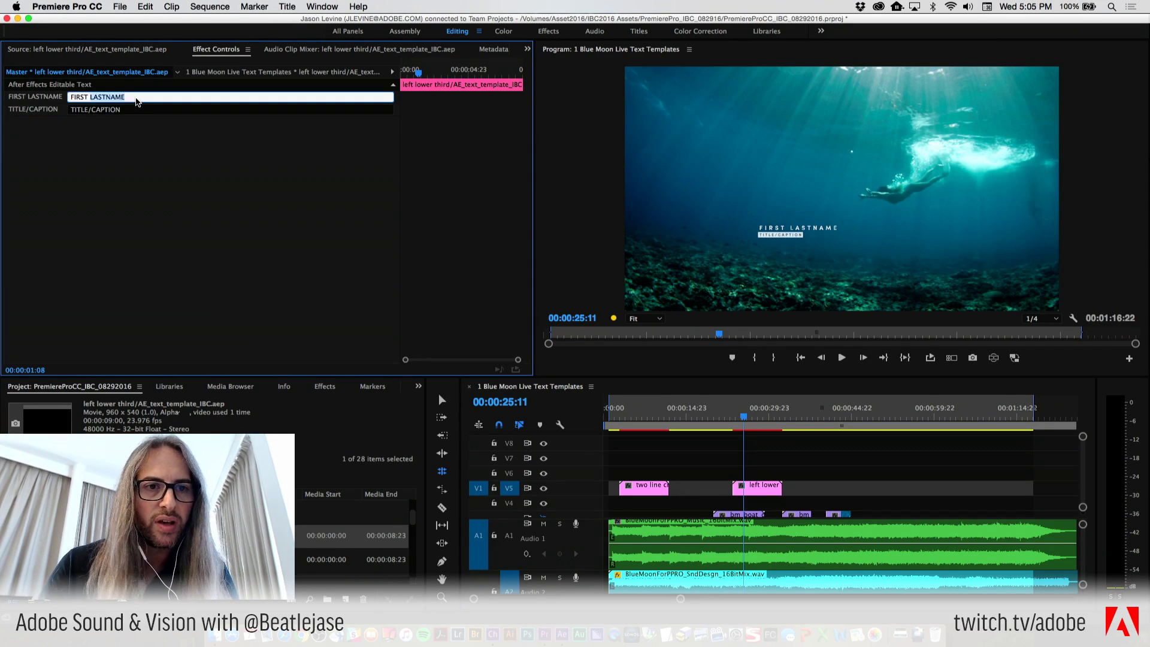
triple_click(137, 101)
type("JASON ")
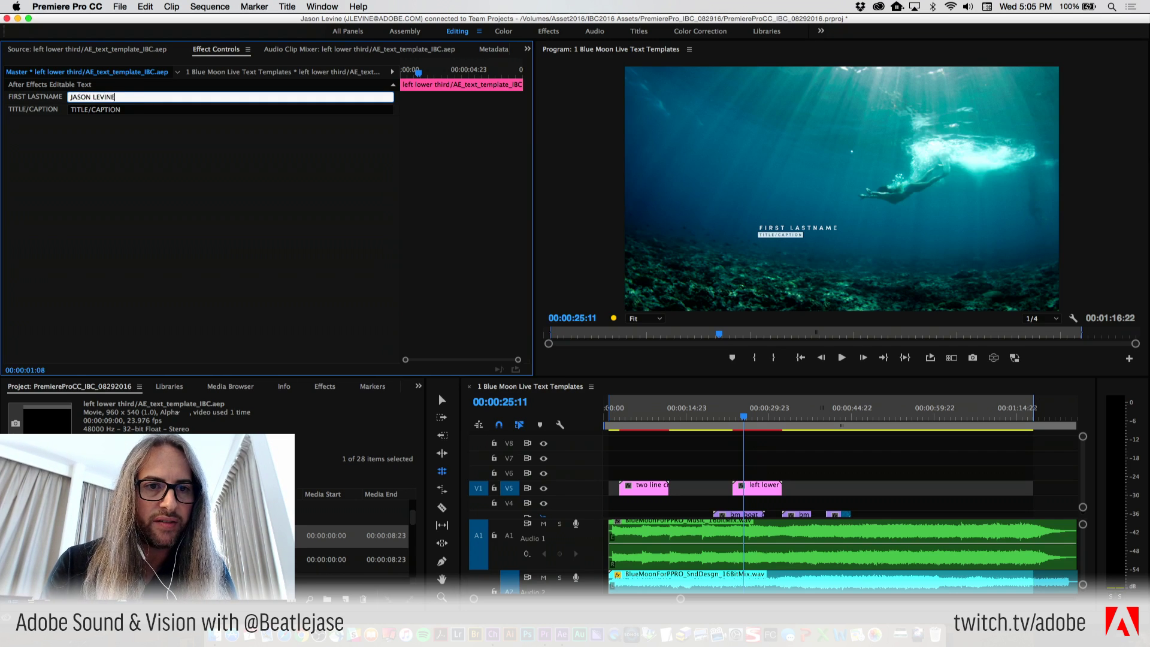
type("LEVINE")
key("Tab")
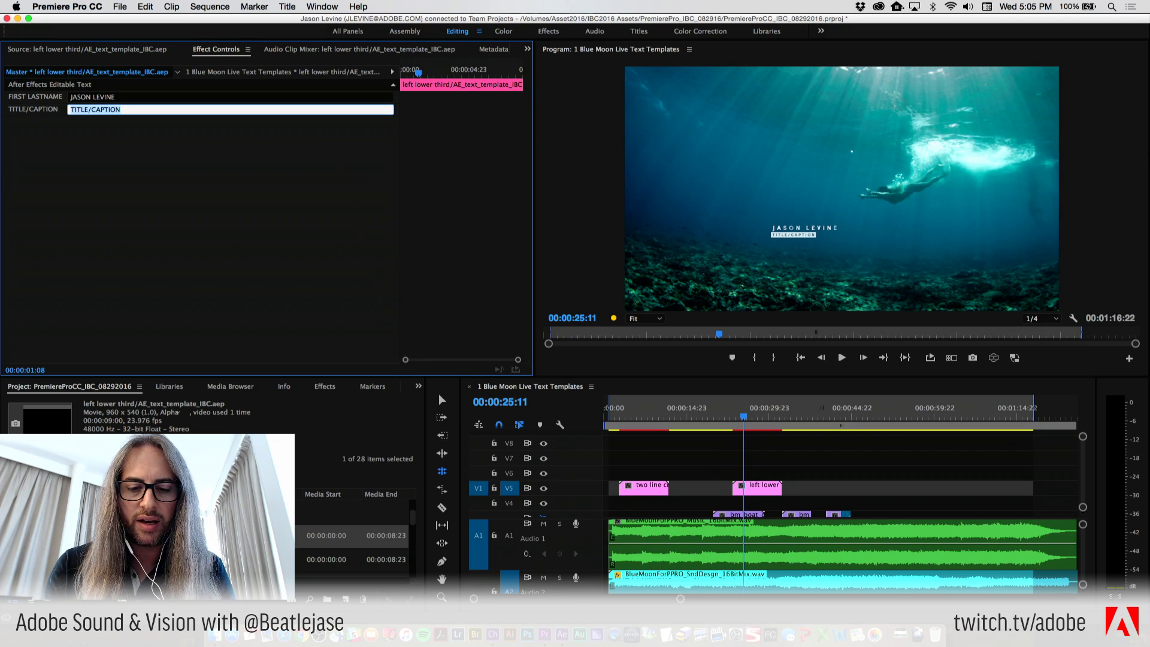
type("PRINCIP")
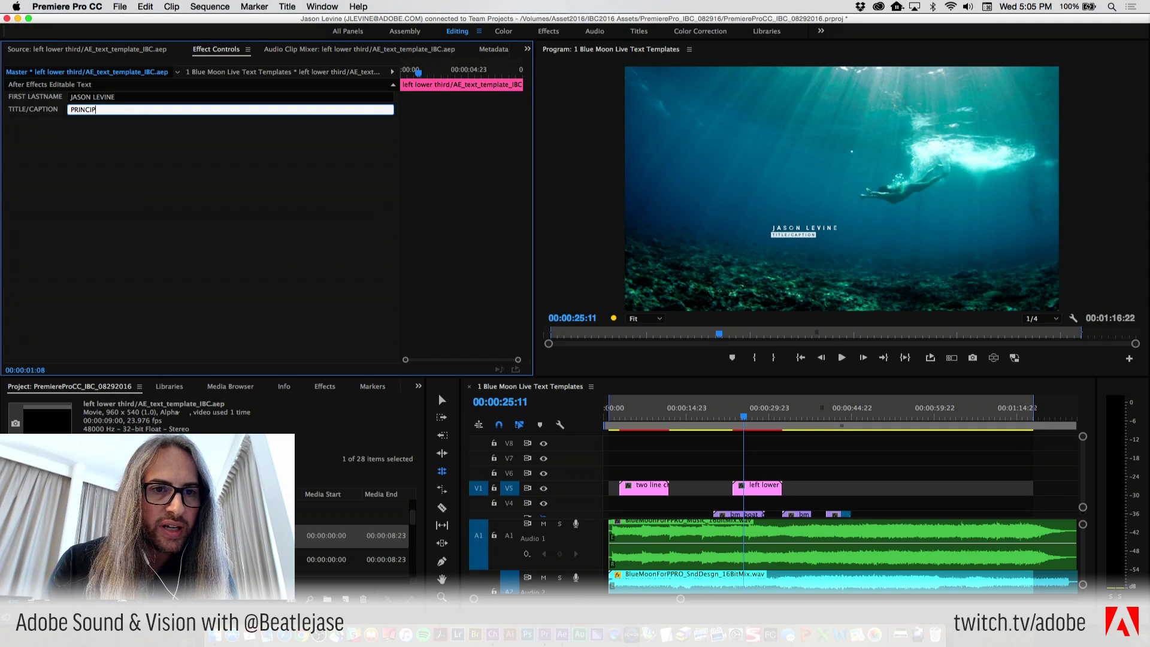
type("AL AUDIO")
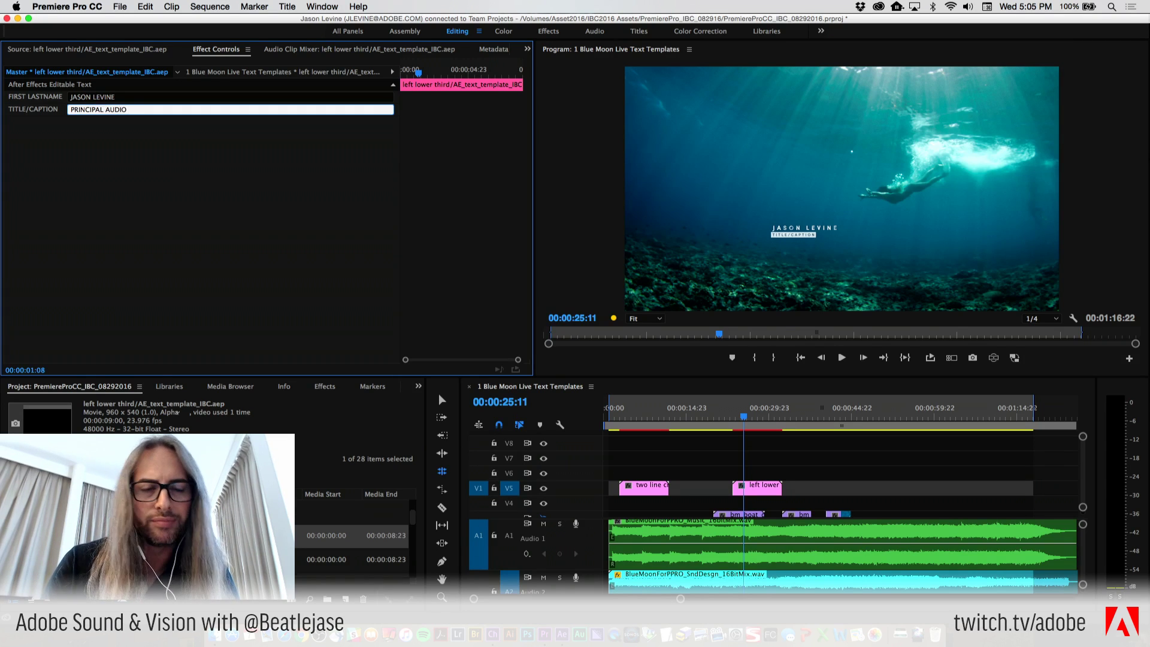
key("Return")
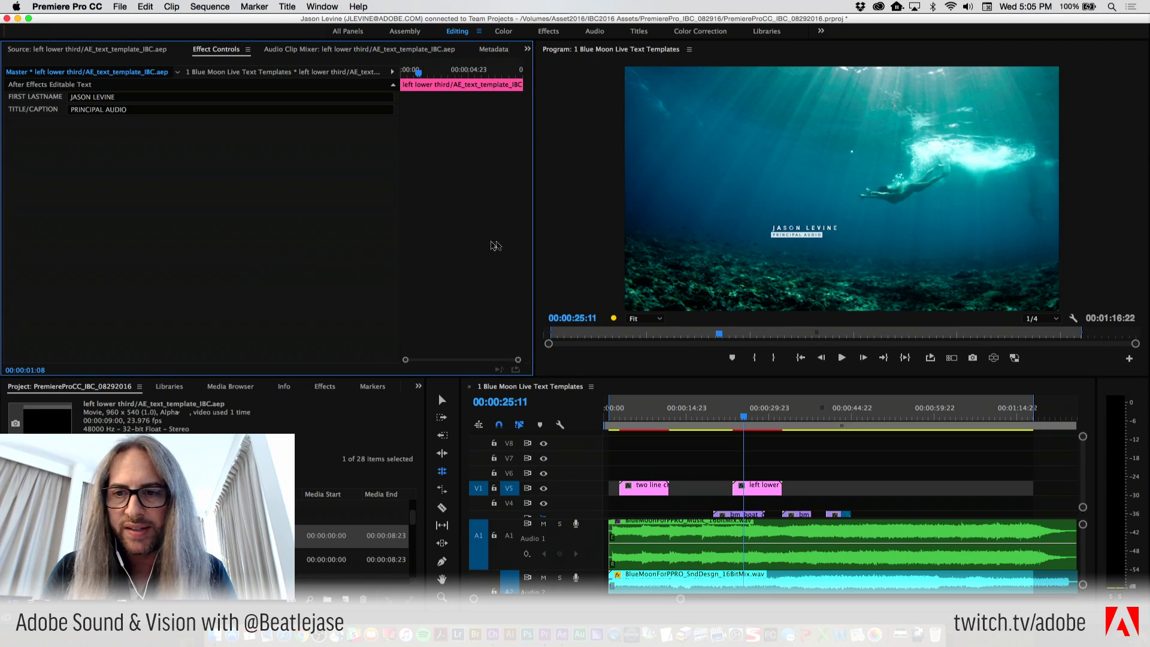
left_click(734, 418)
key("space")
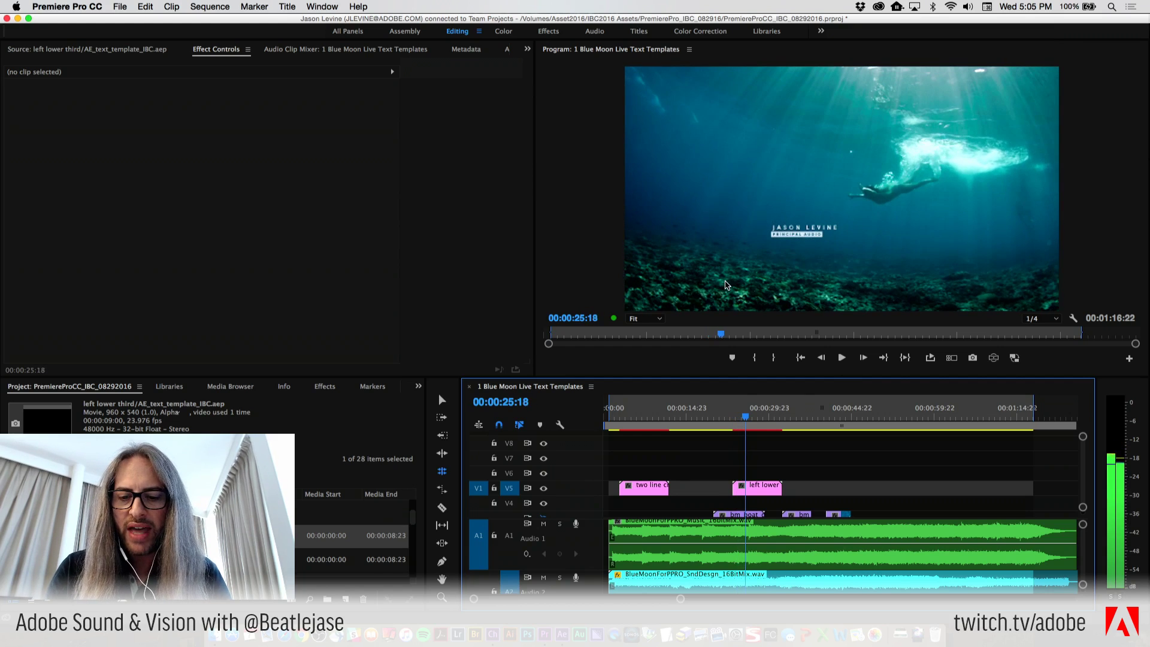
Insert the presenter's middle name into the lower third's name field in Effect Controls
left_click(740, 414)
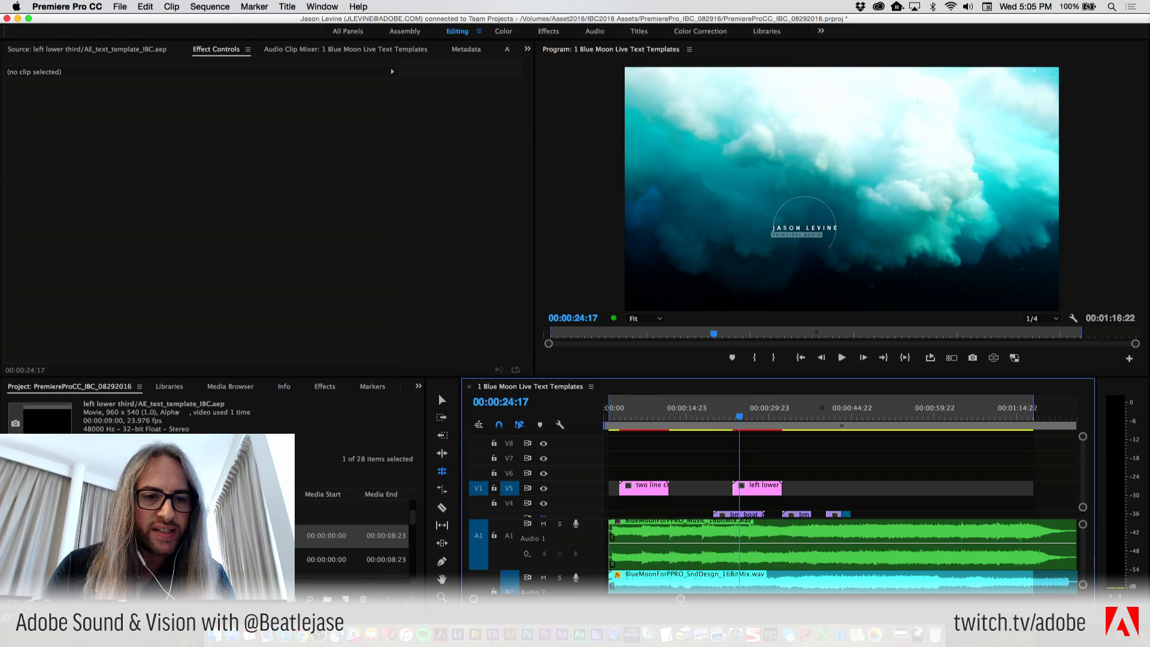
left_click(149, 52)
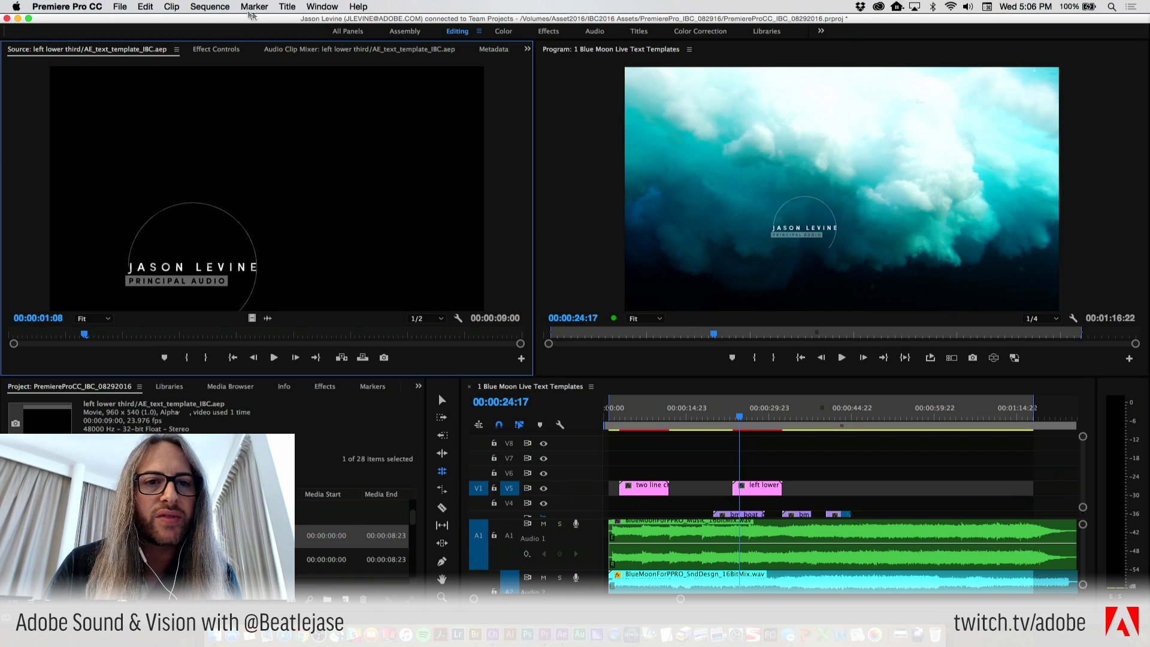
left_click(217, 49)
left_click(93, 97)
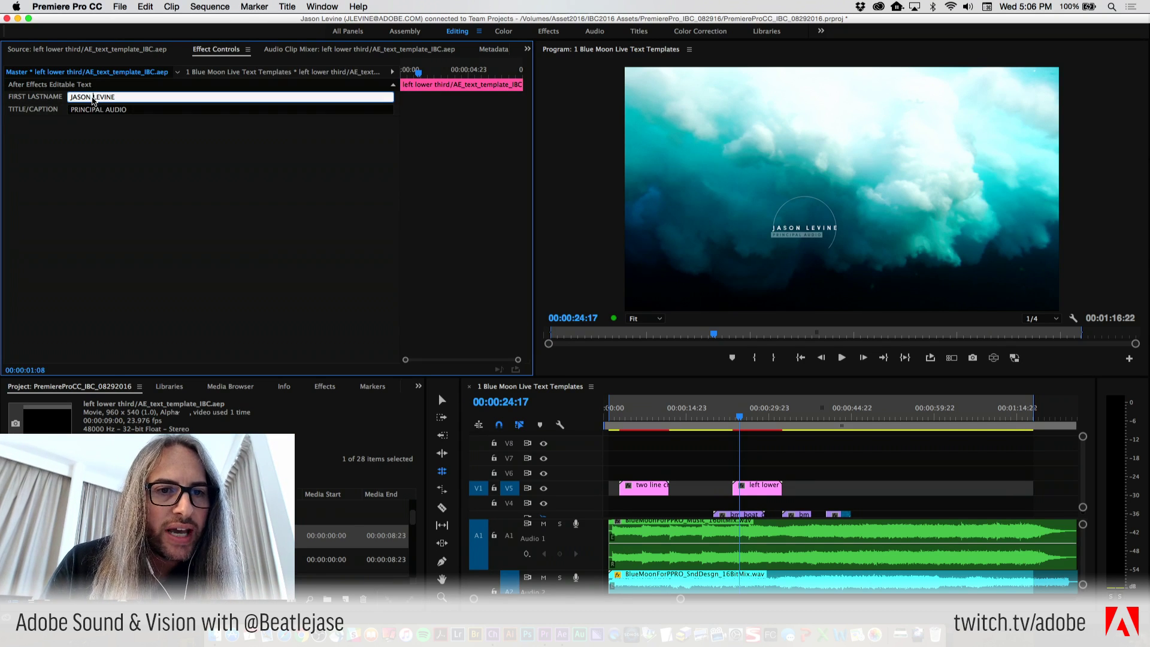
type("ADAM")
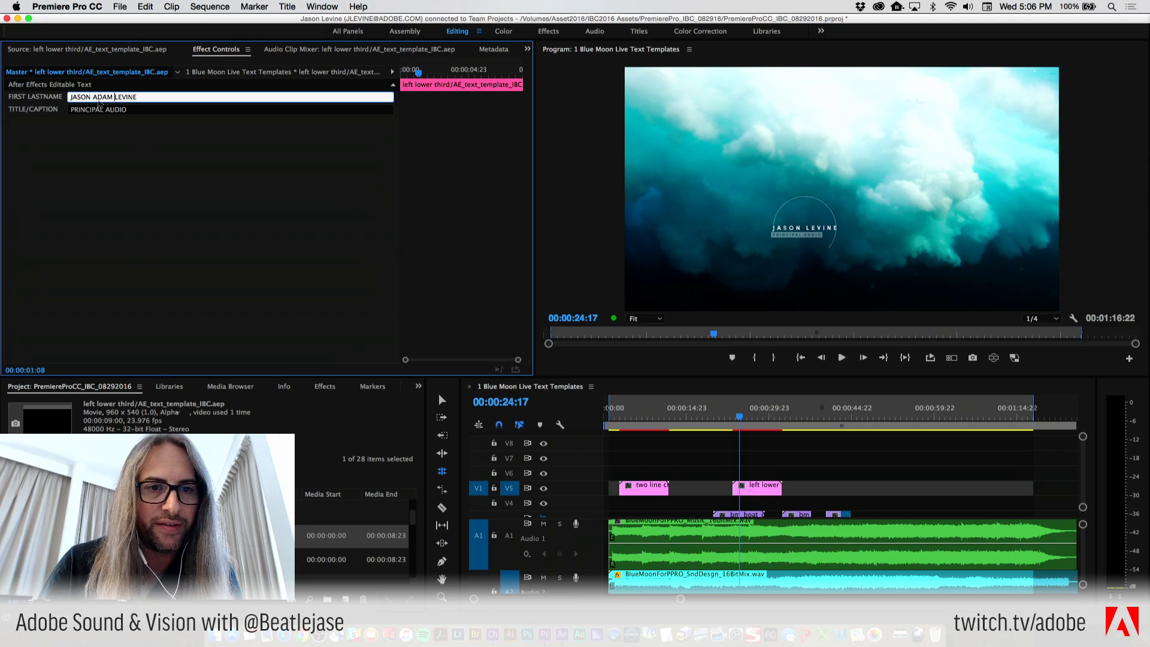
left_click(180, 122)
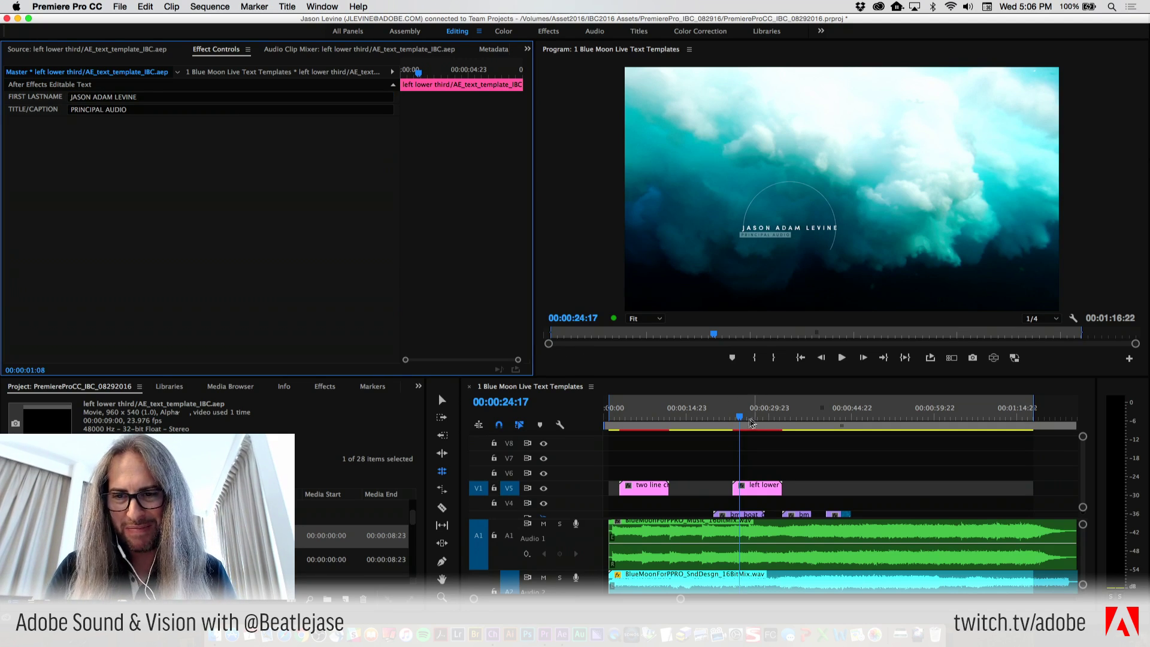
Scrub to the swimmer shot and play the title backward and forward to check it
left_click(737, 417)
left_click_drag(739, 418, 746, 418)
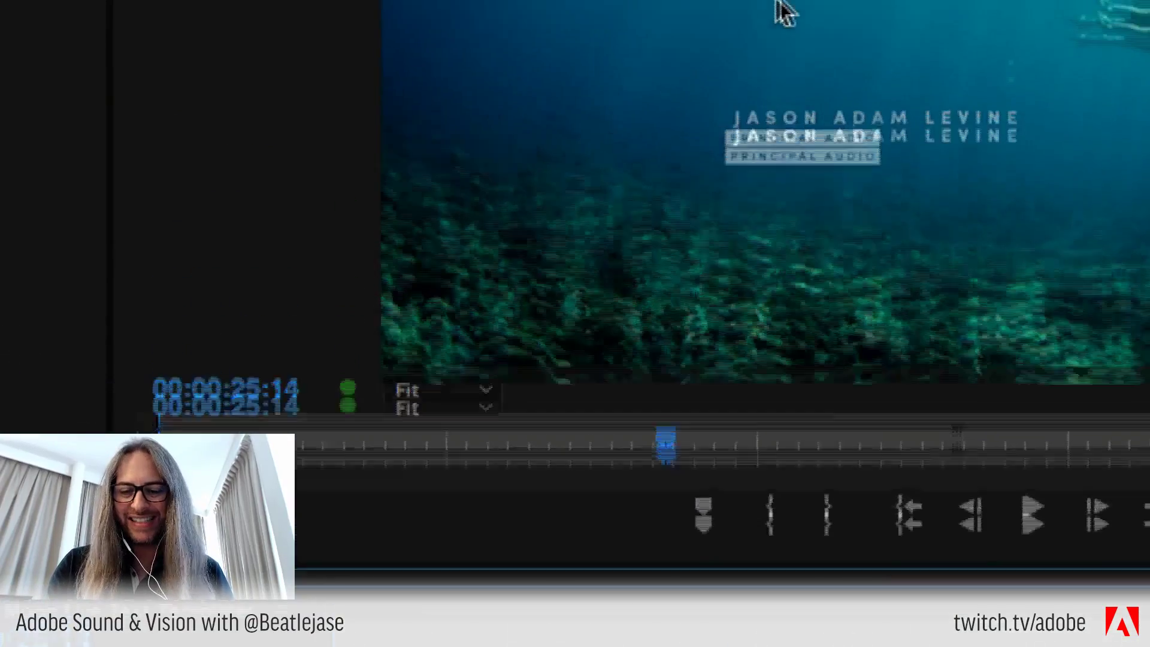
key("j")
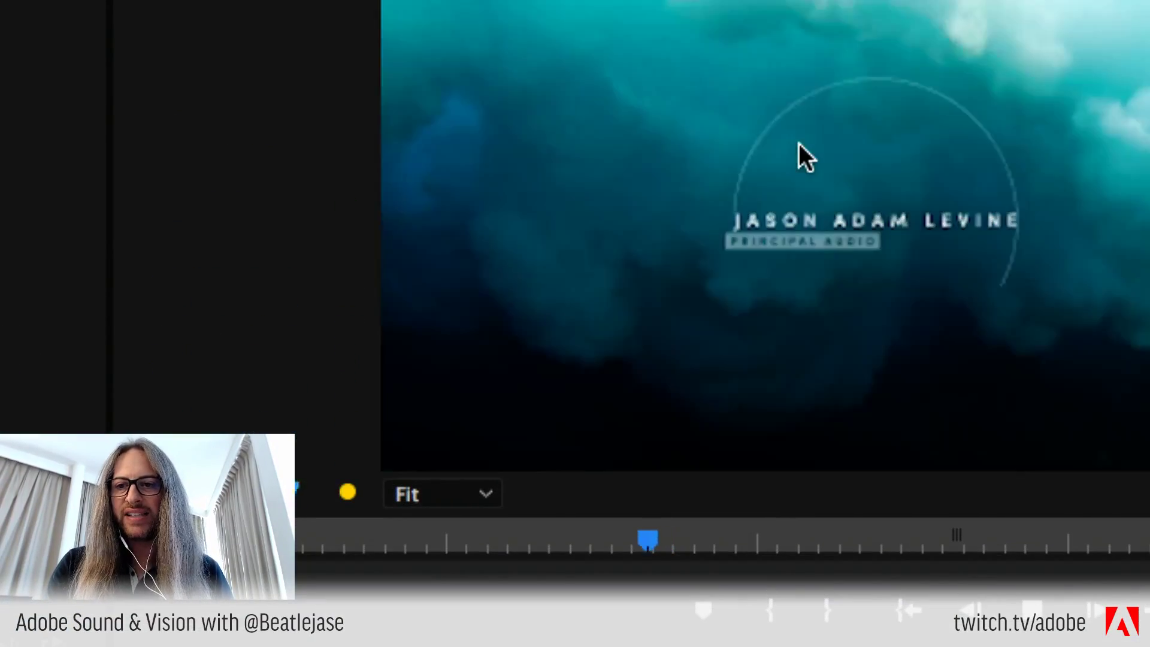
key("l")
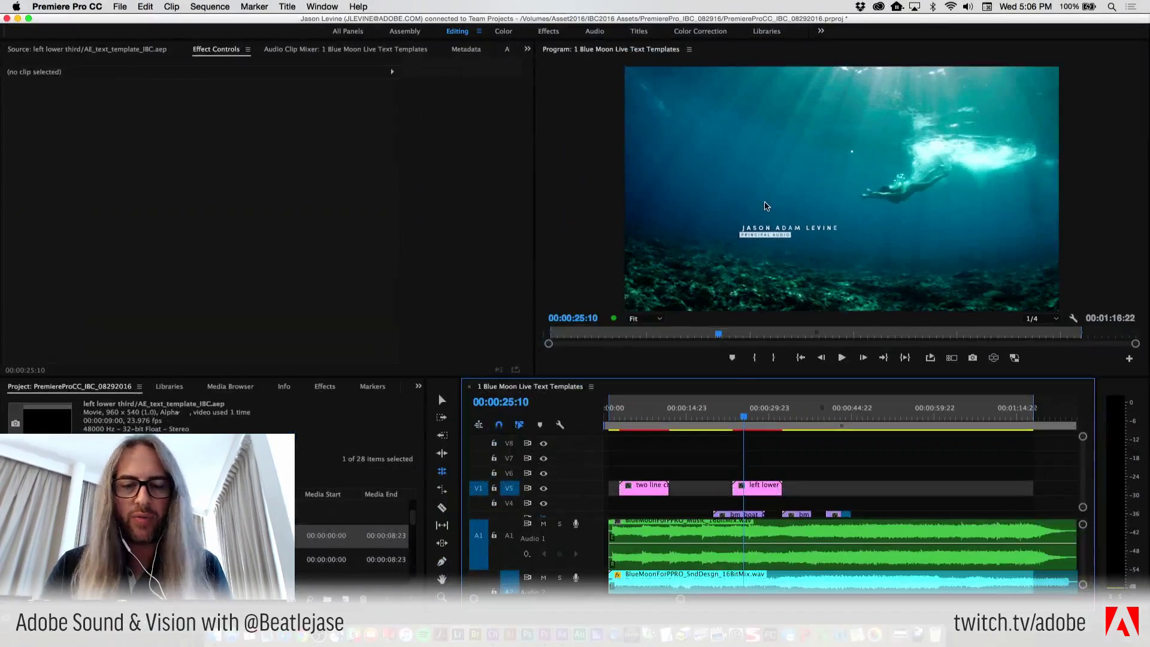
key("super+Tab")
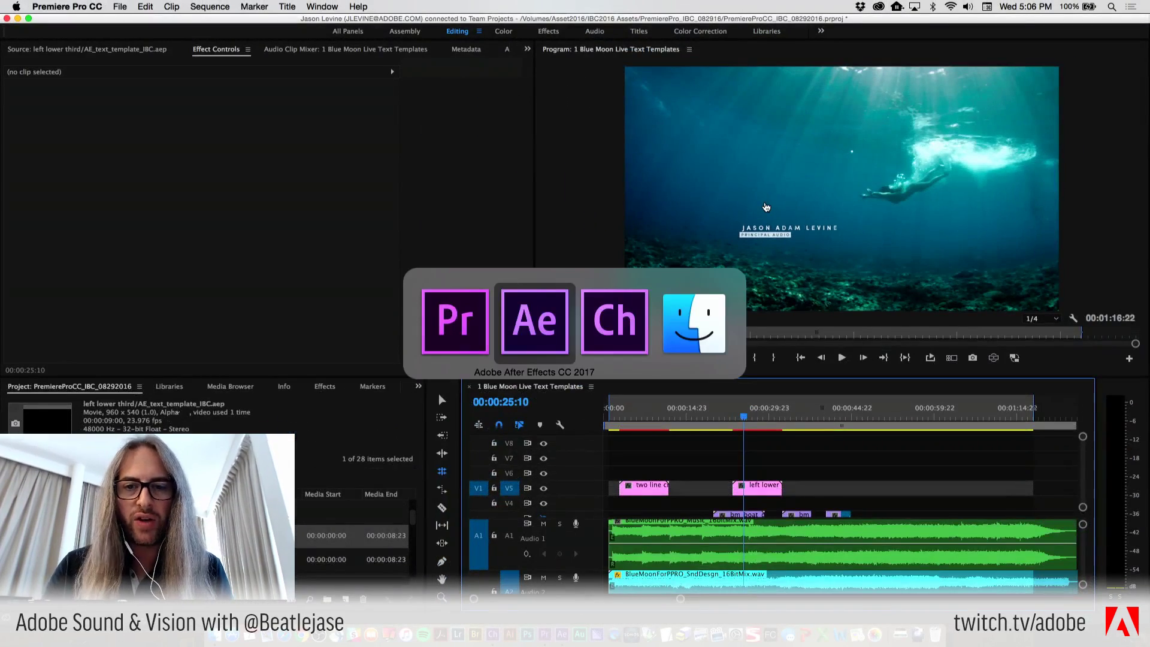
Use Edit Original on the left lower third clip on V5 to open its composition in After Effects
key("super+Tab")
key("super+Tab")
key("super+Tab")
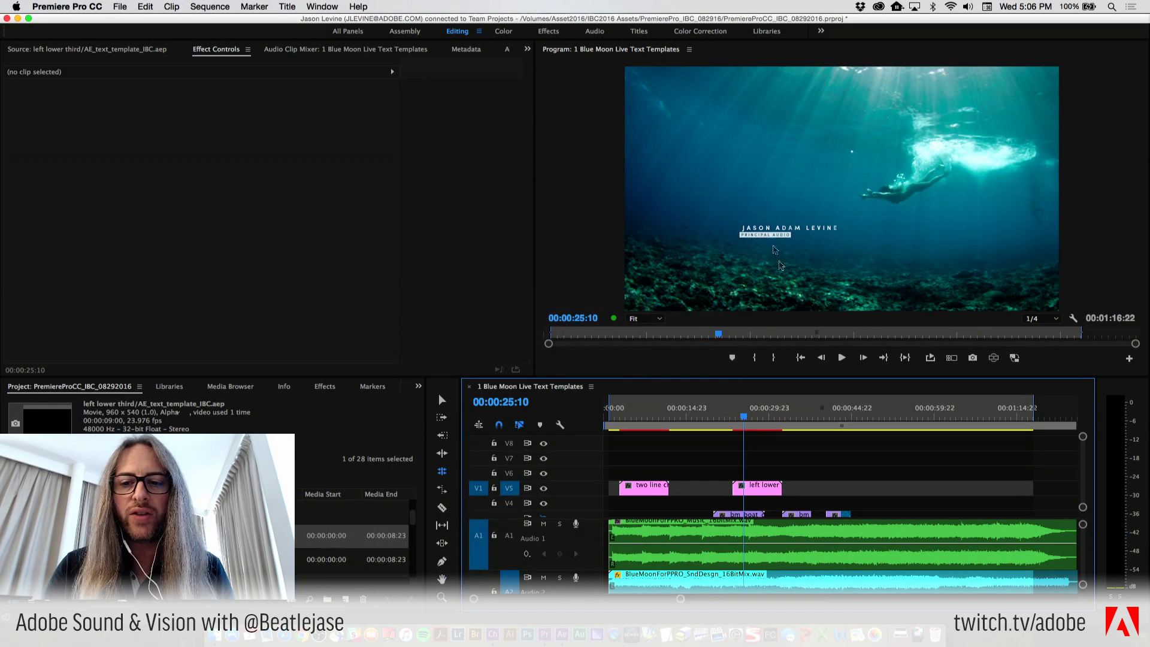
left_click(759, 493)
right_click(759, 493)
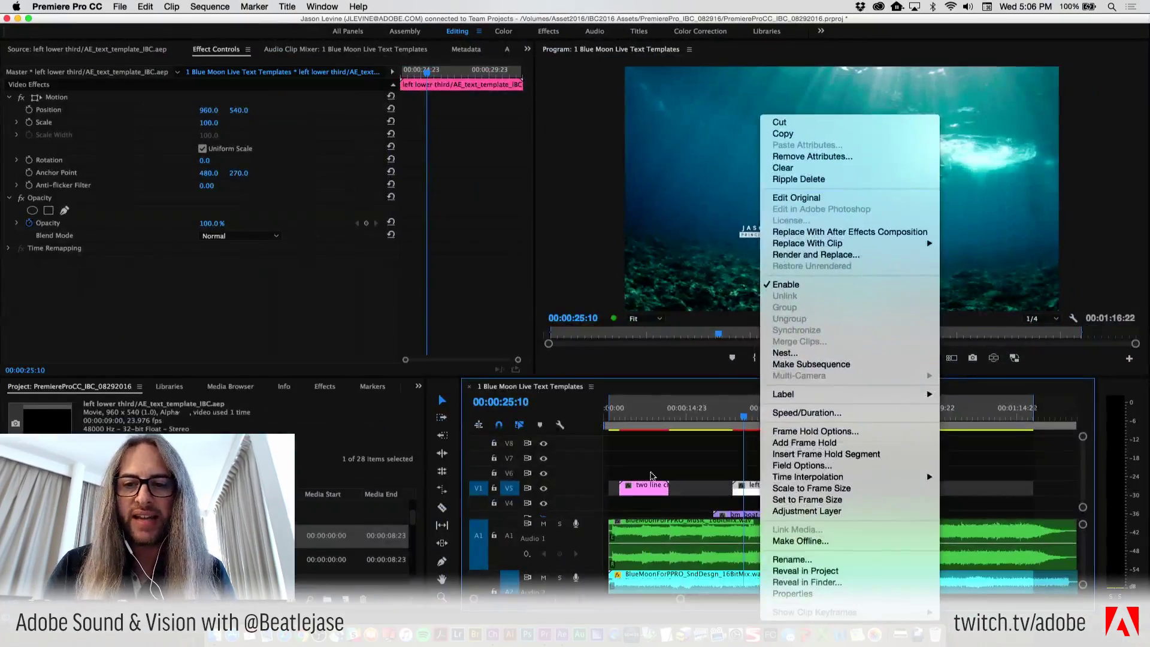
left_click(652, 475)
key("super+Tab")
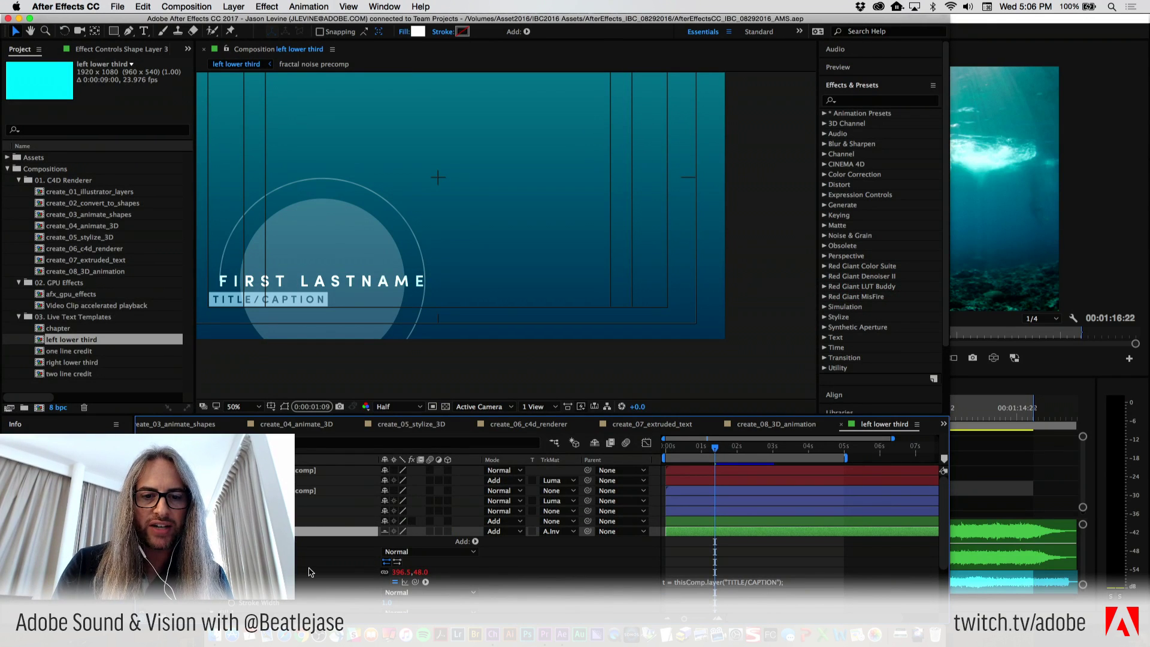
Bring up the left lower third composition's menu with Save Composition as Text Template
scroll(309, 571, "down", 3)
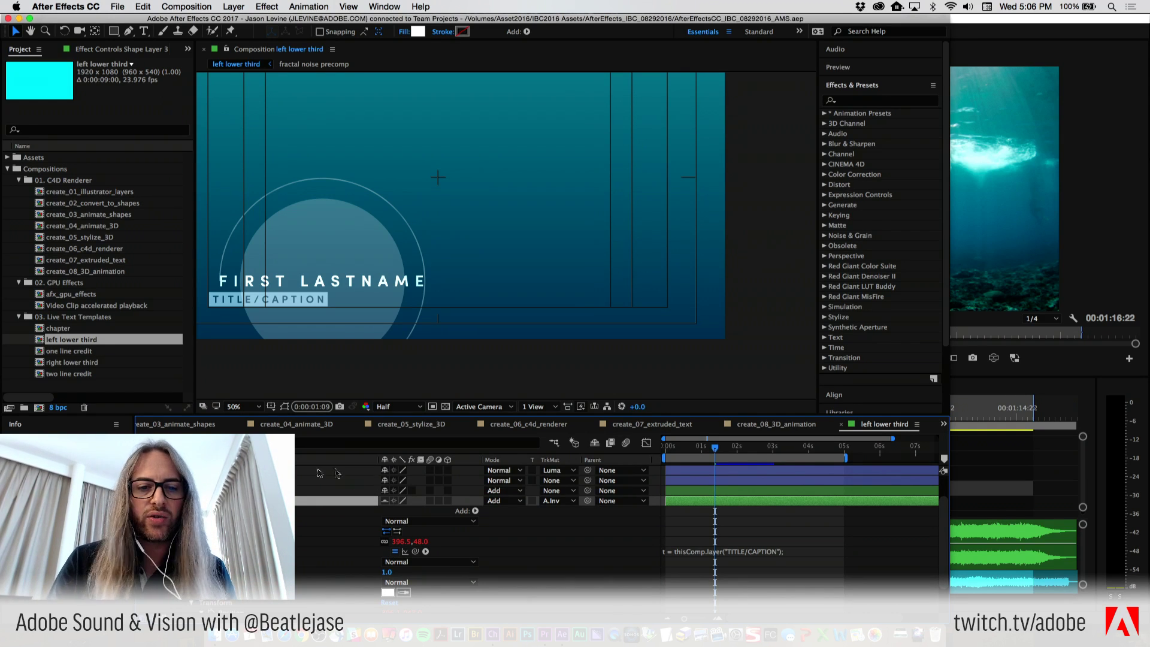
right_click(41, 342)
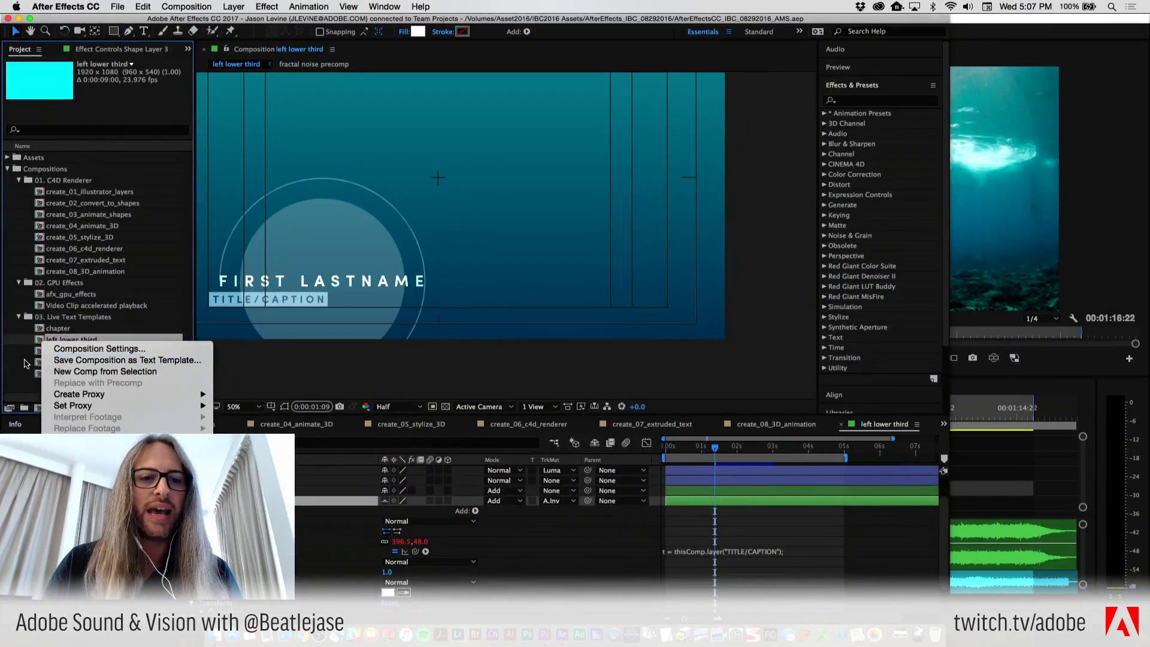
Dismiss the menu, reveal all the composition's layers, and return to Premiere Pro's Blue Moon sequence
key("Escape")
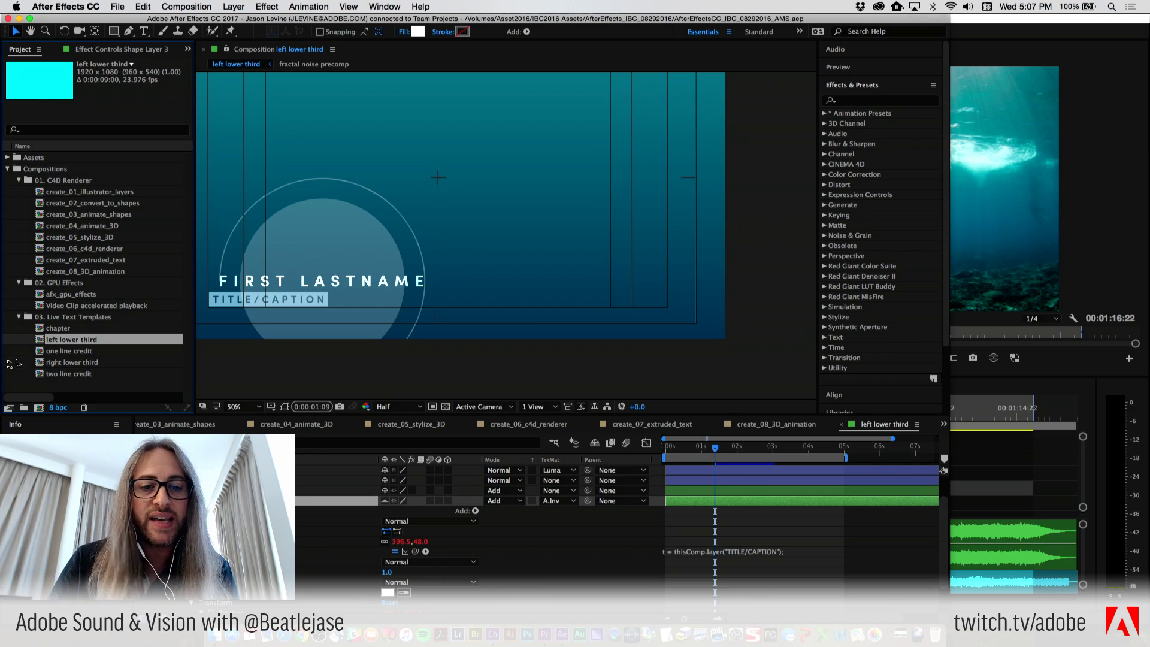
key("super+z")
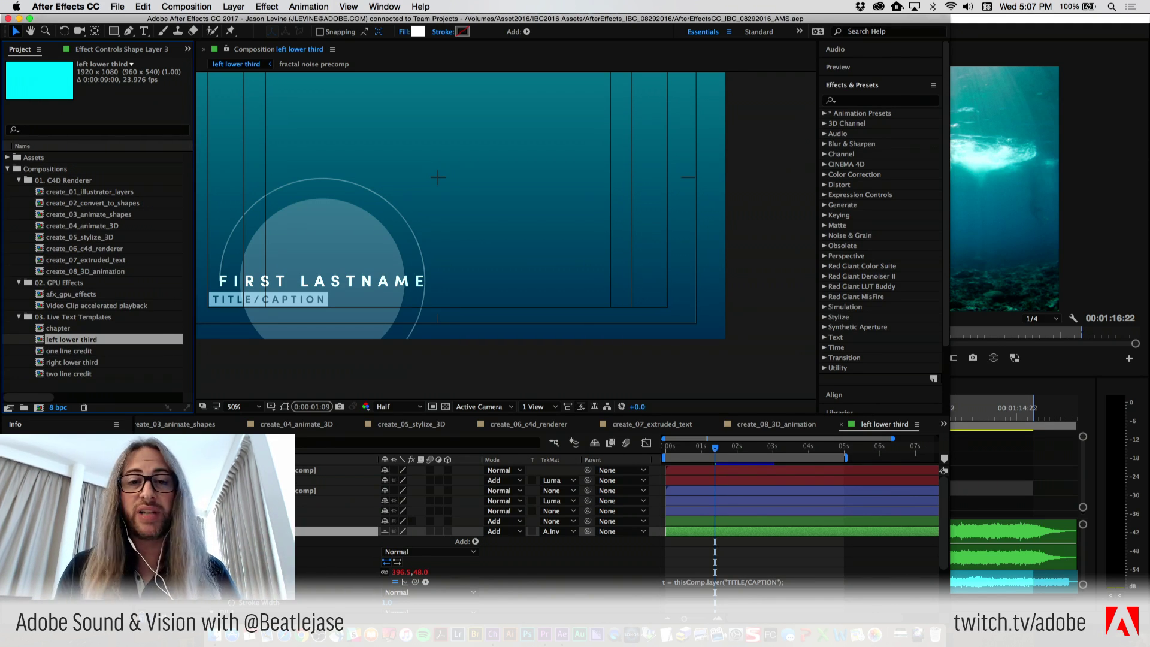
key("super+Tab")
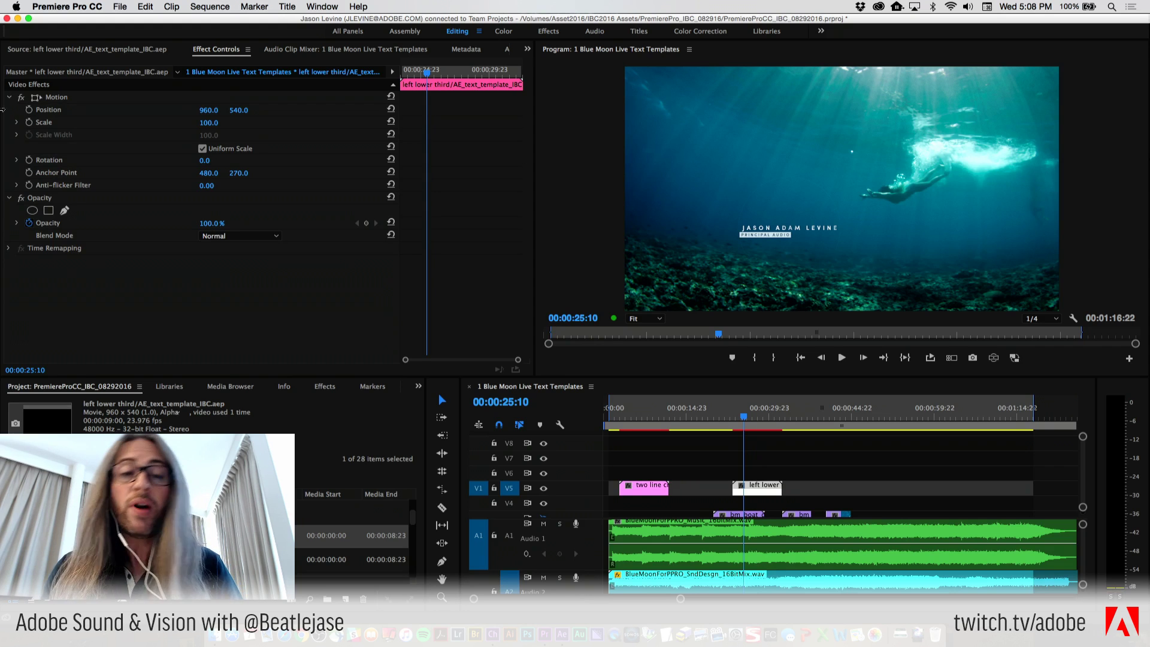
Open Premiere Pro CC > Keyboard Shortcuts, showing the Adobe Premiere Pro Default layout
left_click(67, 7)
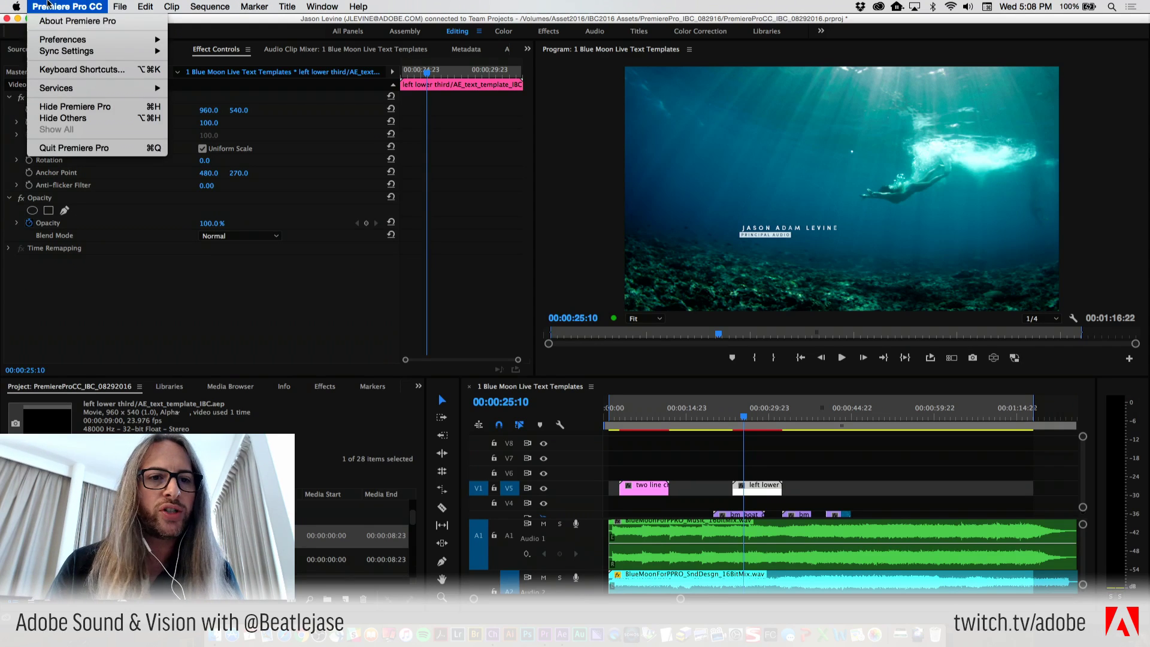
left_click(104, 71)
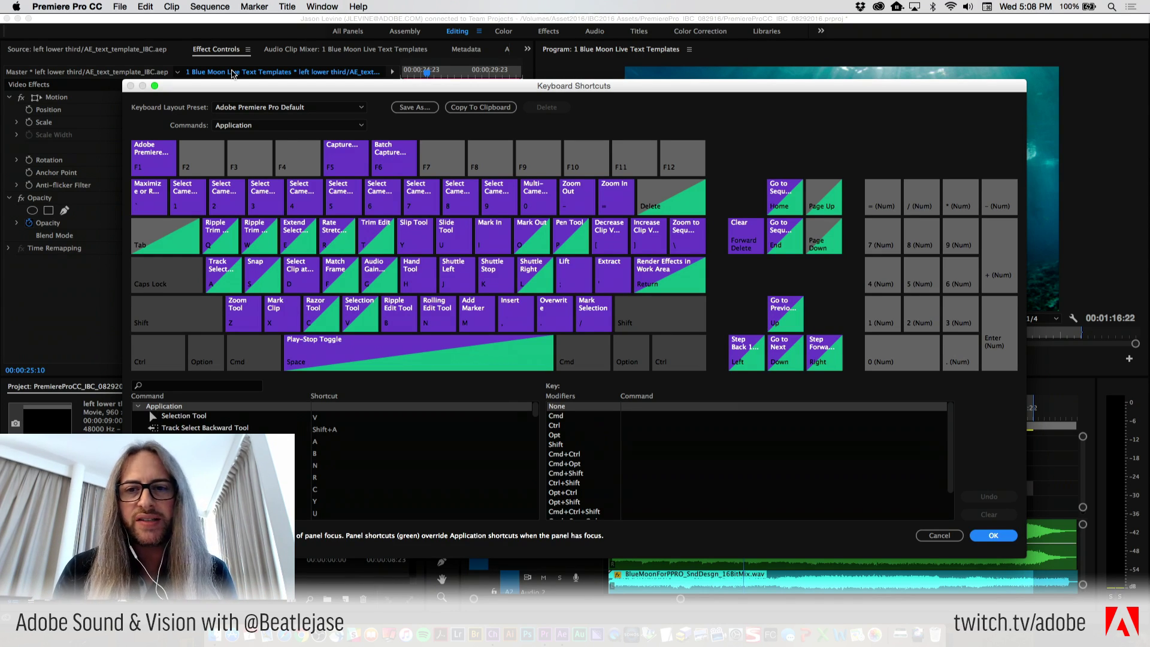
Try the Avid Media Composer 5 and Final Cut Pro 7.0 layouts, then restore Adobe Premiere Pro Default
left_click_drag(455, 90, 487, 64)
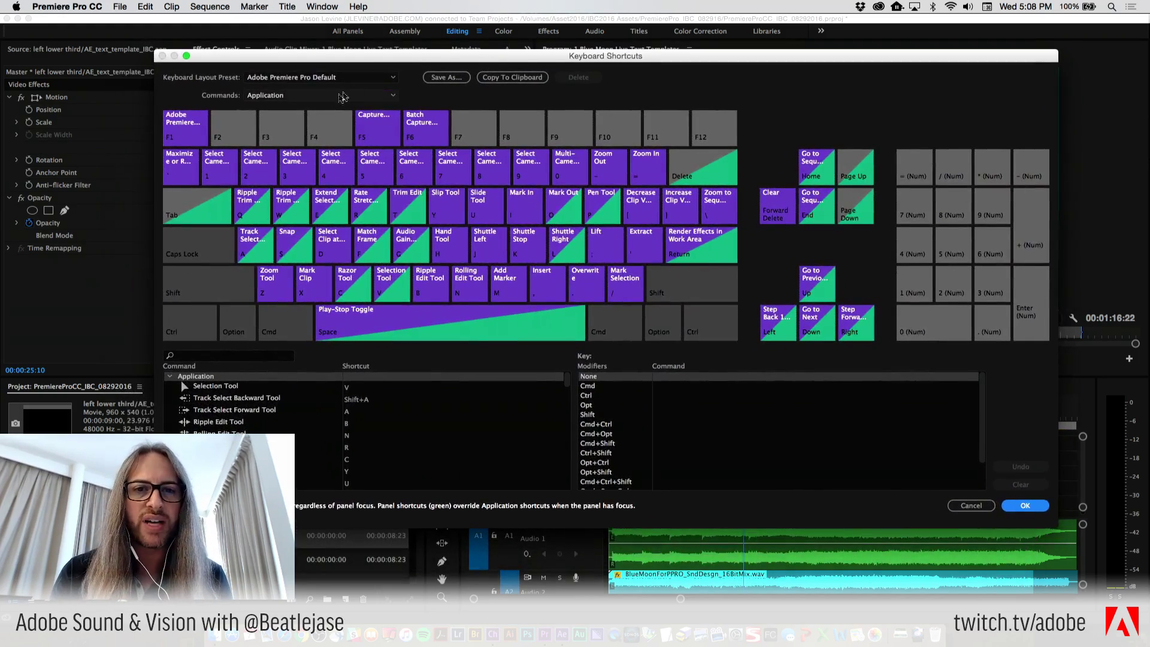
left_click(369, 76)
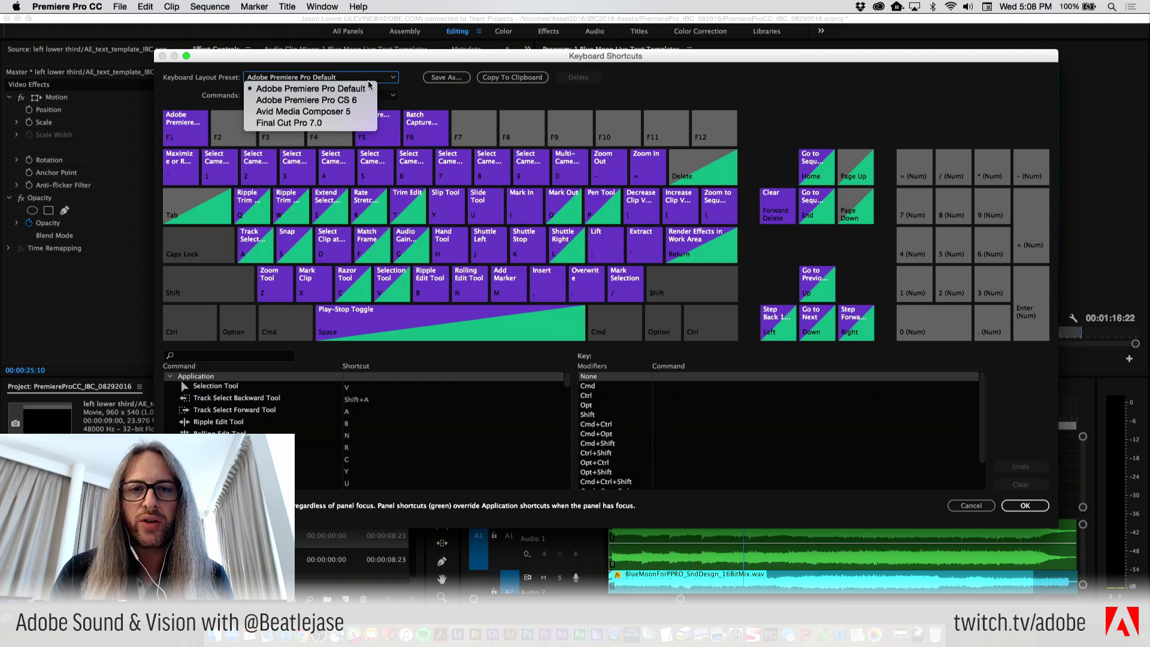
left_click(318, 112)
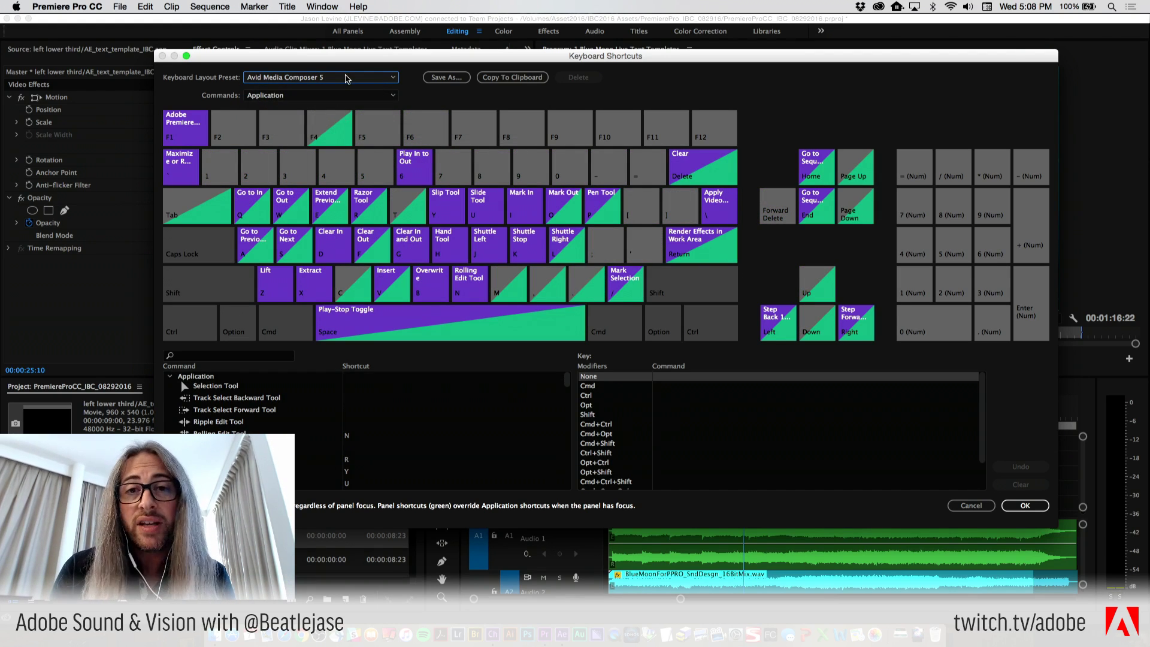
left_click(346, 78)
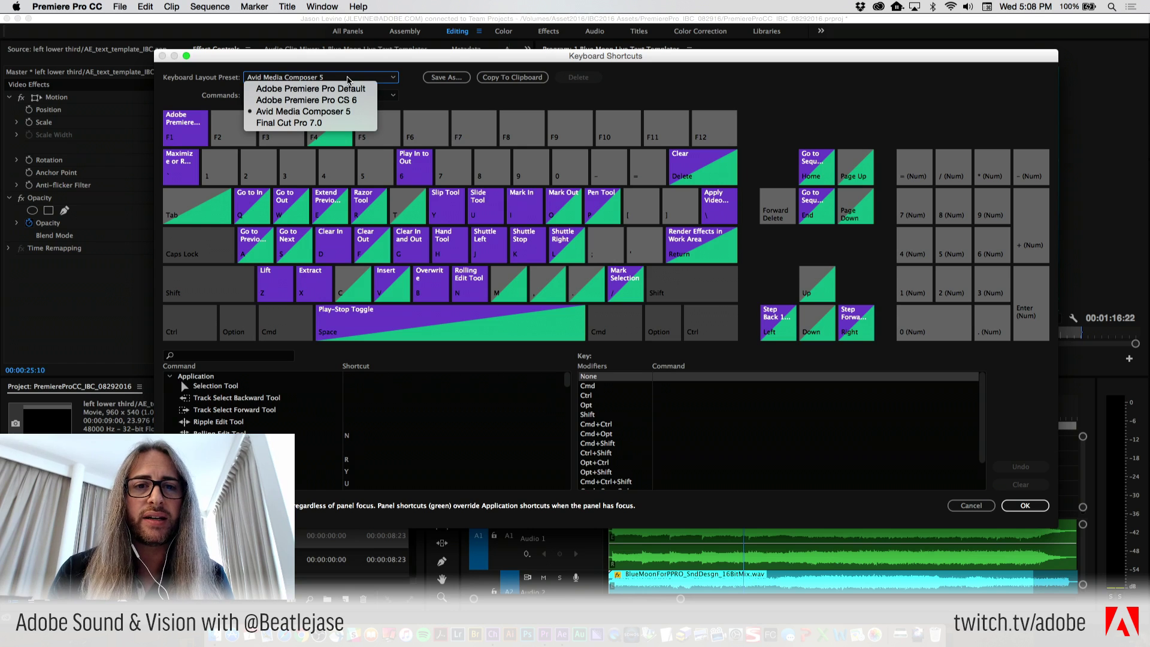
left_click(337, 124)
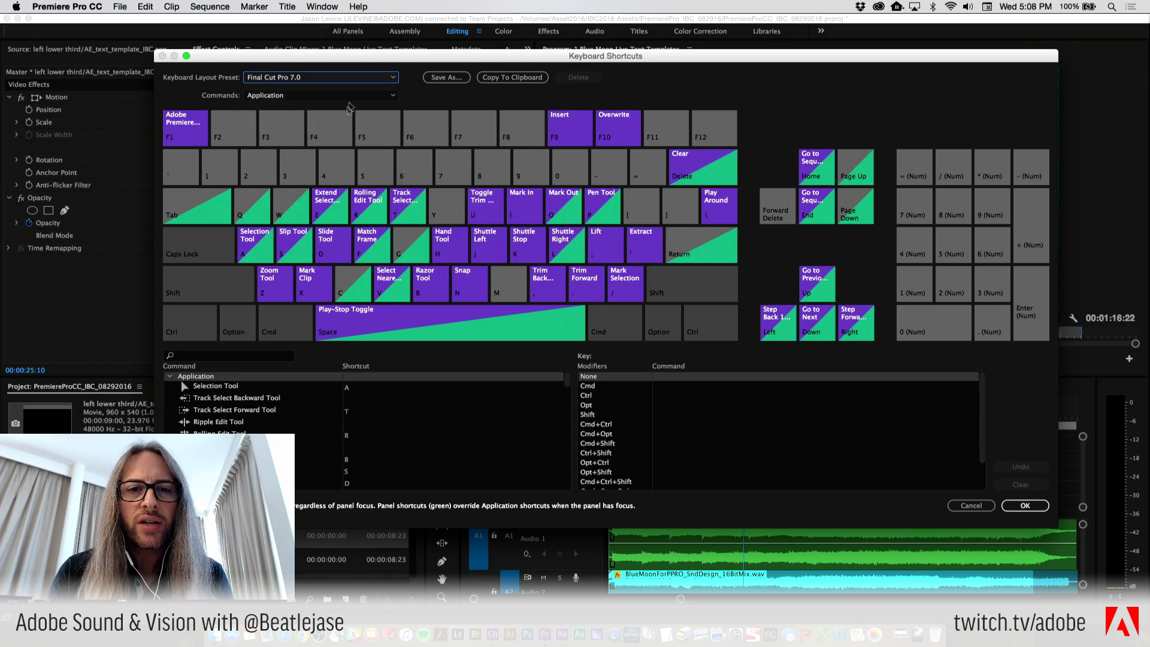
left_click(358, 76)
left_click(348, 113)
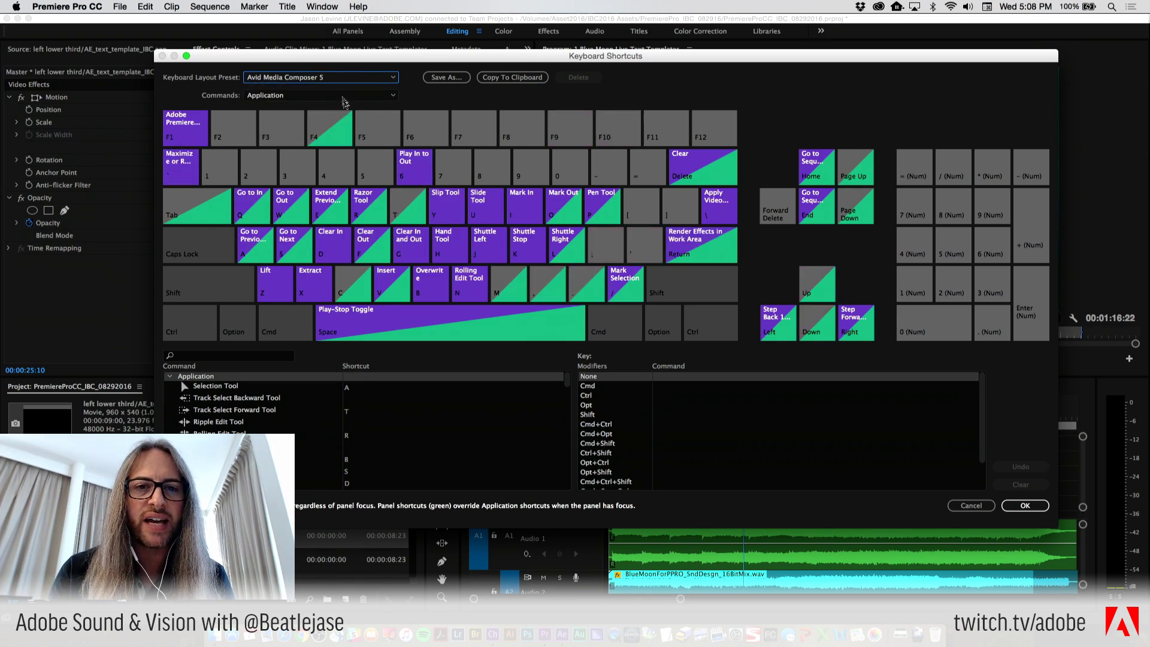
left_click(359, 78)
left_click(357, 89)
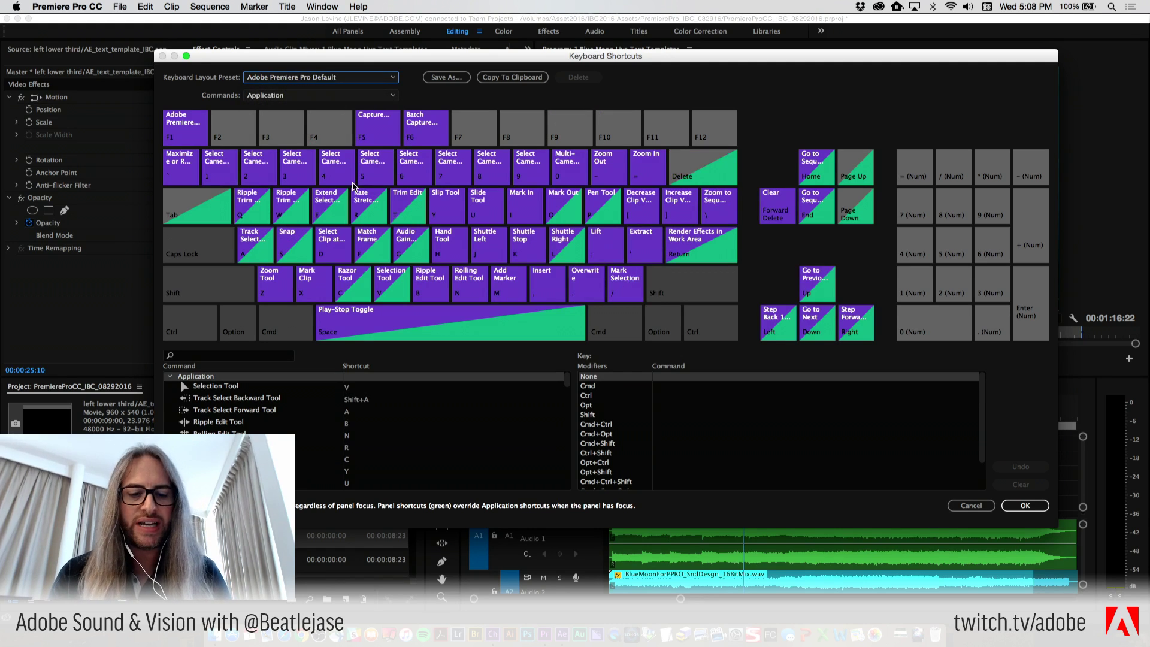
Preview the Shift, Cmd+Shift, Ctrl and Ctrl+Alt shortcut mappings, then toggle the map to full screen and back
key("shift")
key("shift")
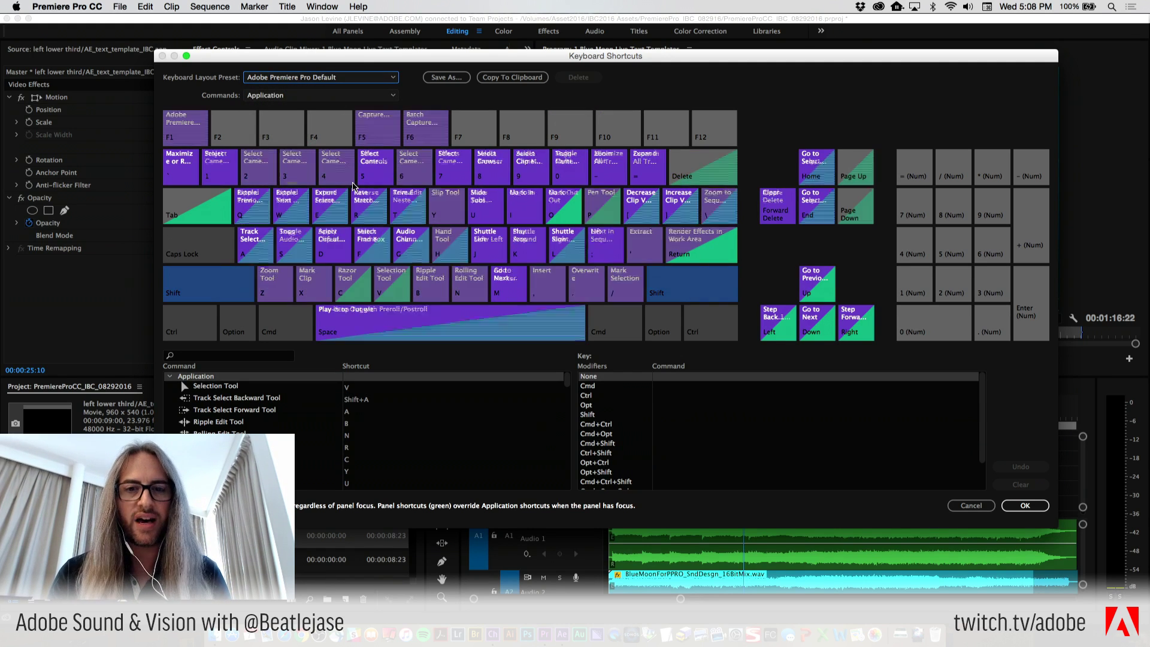
key("shift")
key("super+shift")
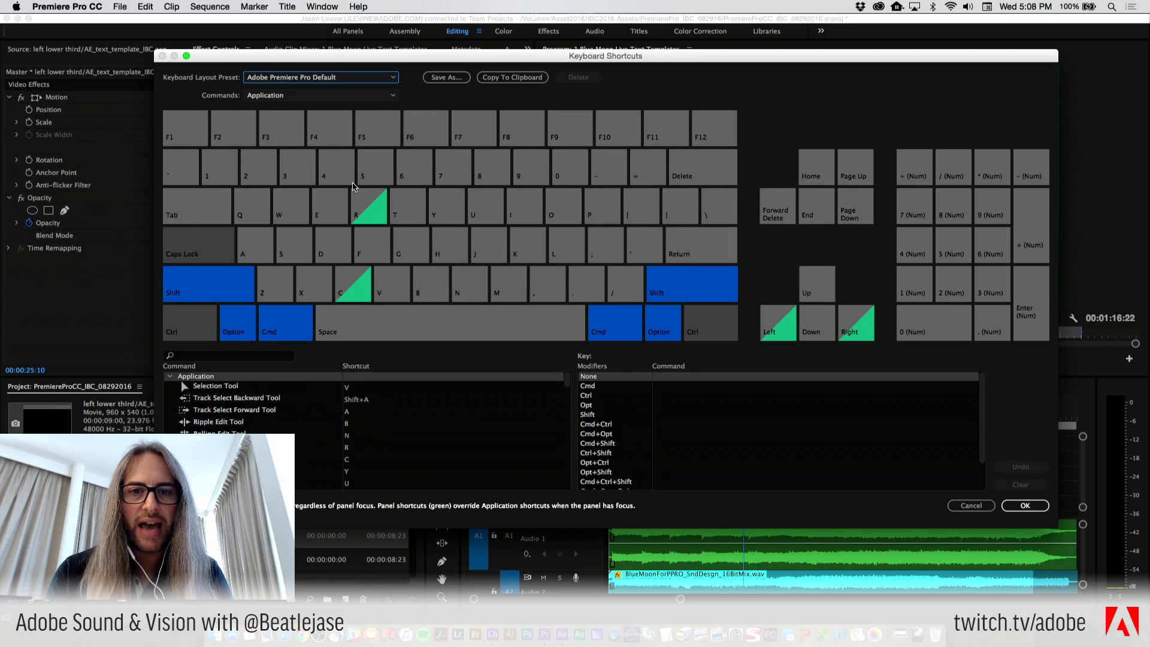
key("ctrl")
key("ctrl+alt")
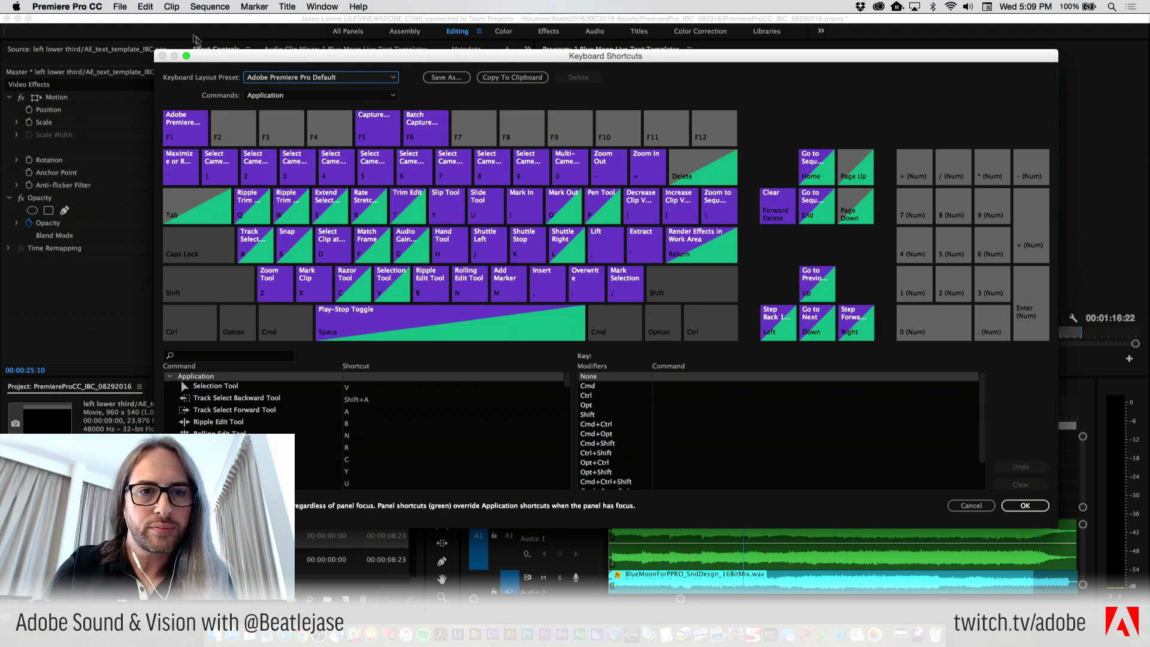
left_click_drag(210, 57, 205, 57)
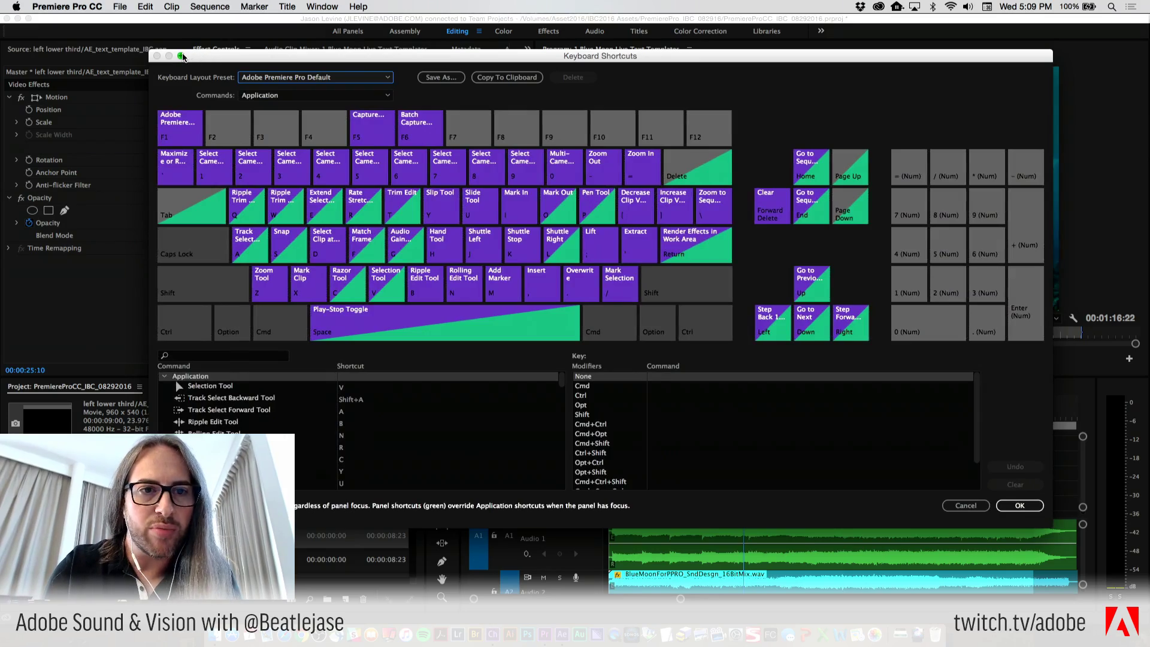
left_click(182, 56)
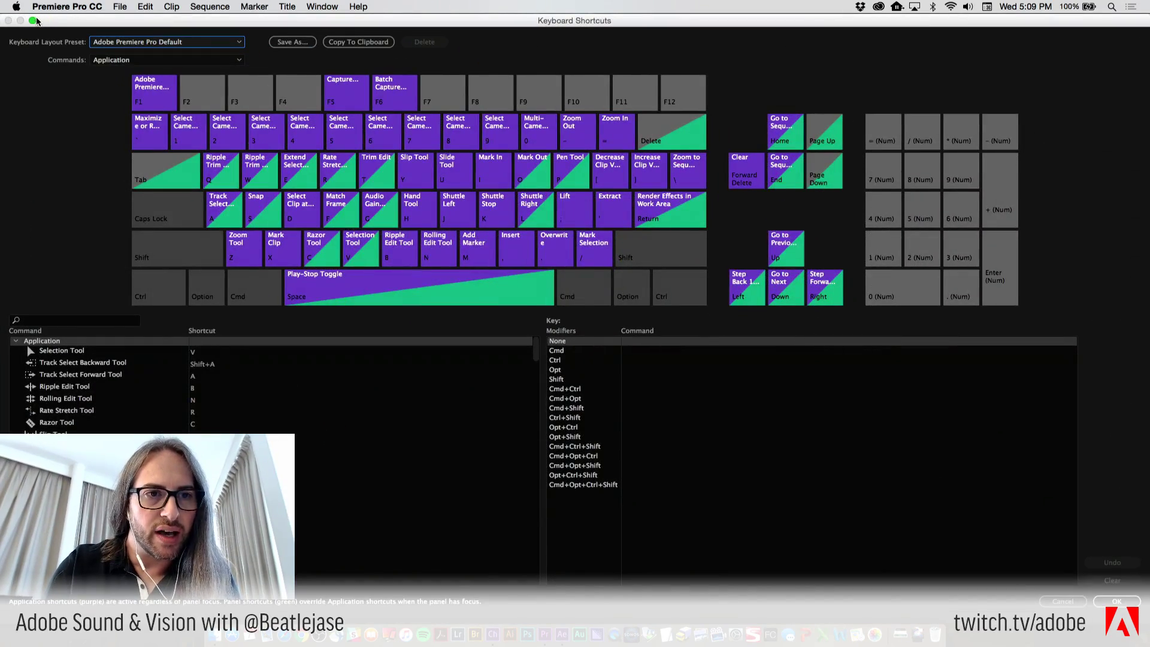
left_click(33, 20)
Cancel Keyboard Shortcuts without changes and launch Media Encoder from the Dock
left_click(965, 506)
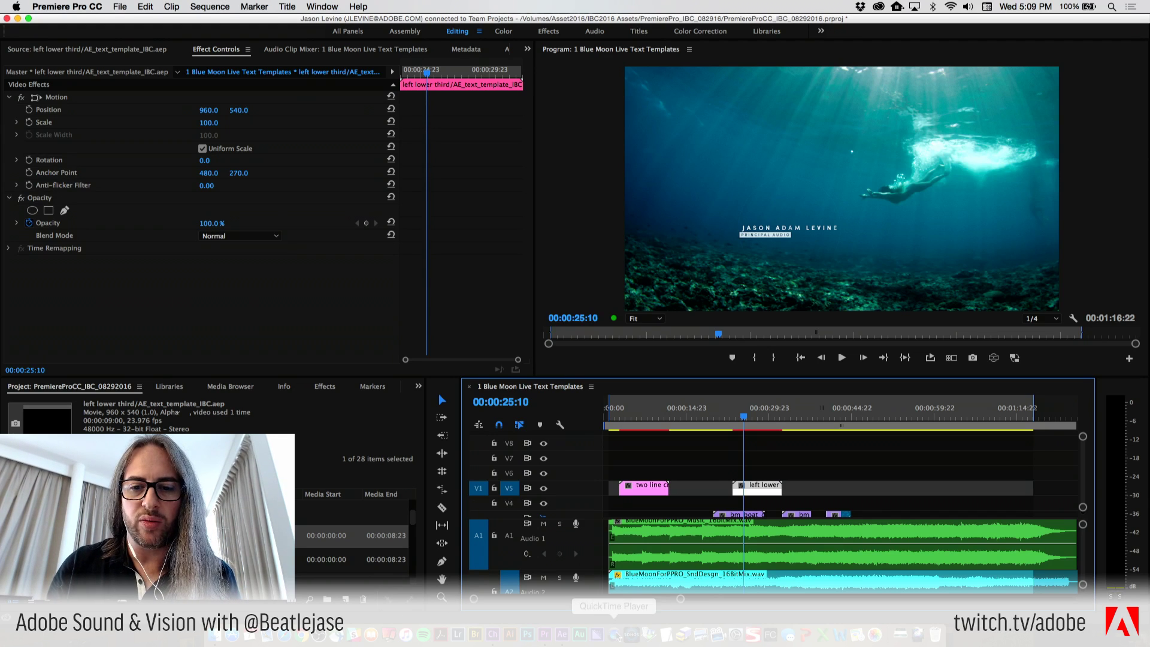
left_click(597, 635)
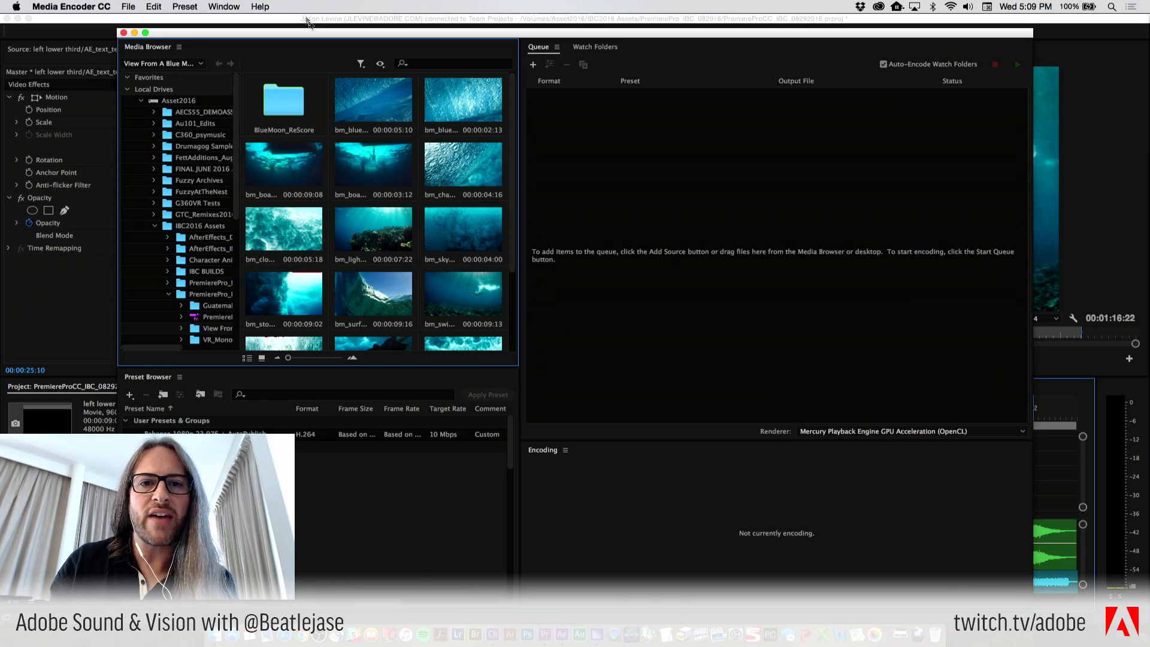
Enlarge the media browser thumbnails, preview bm_boat_dive, and drag bm_blue_wave_roll toward the Queue
left_click_drag(309, 23, 412, 8)
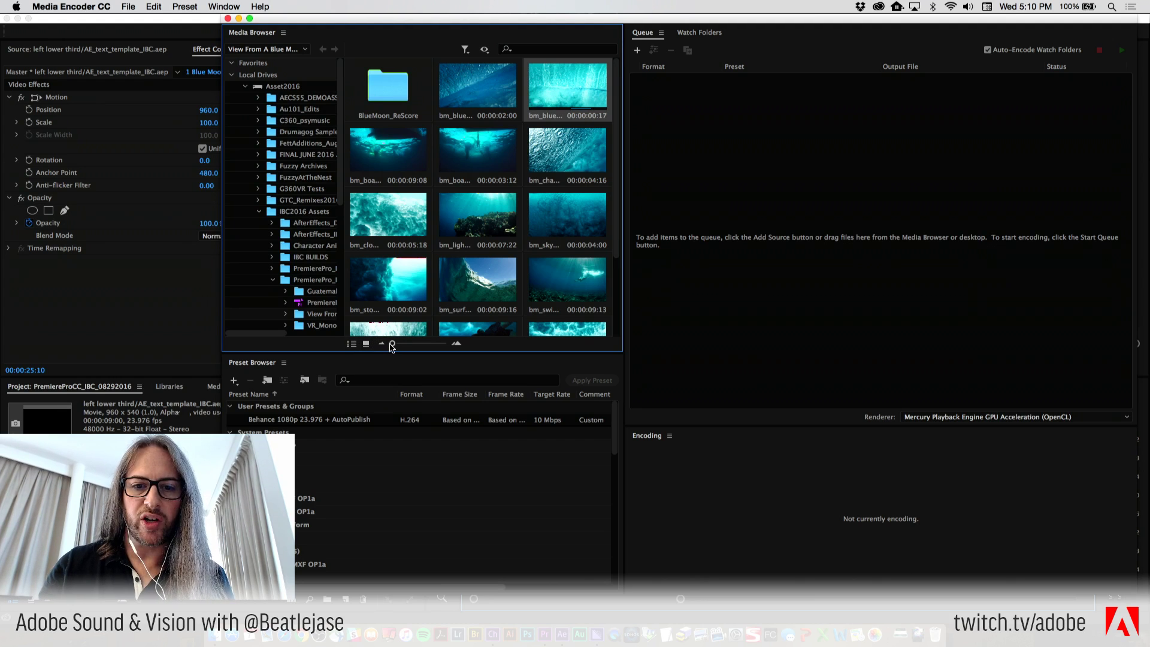
mouse_move(392, 345)
left_mouse_down()
mouse_move(455, 348)
mouse_move(389, 350)
left_mouse_up()
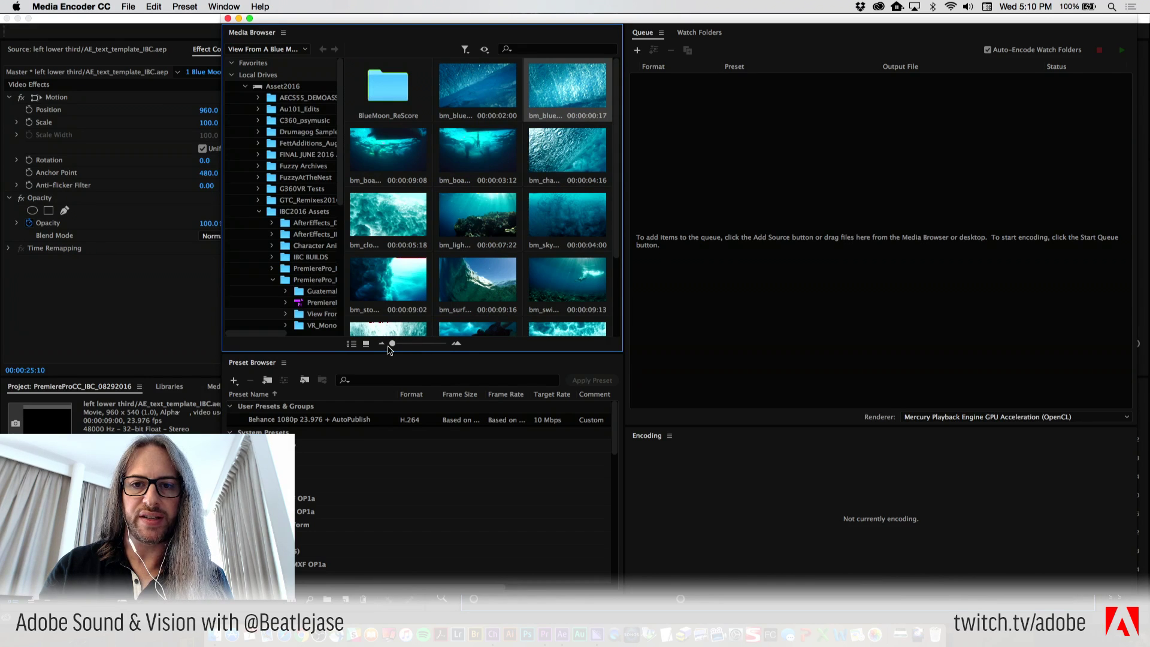
left_click(370, 145)
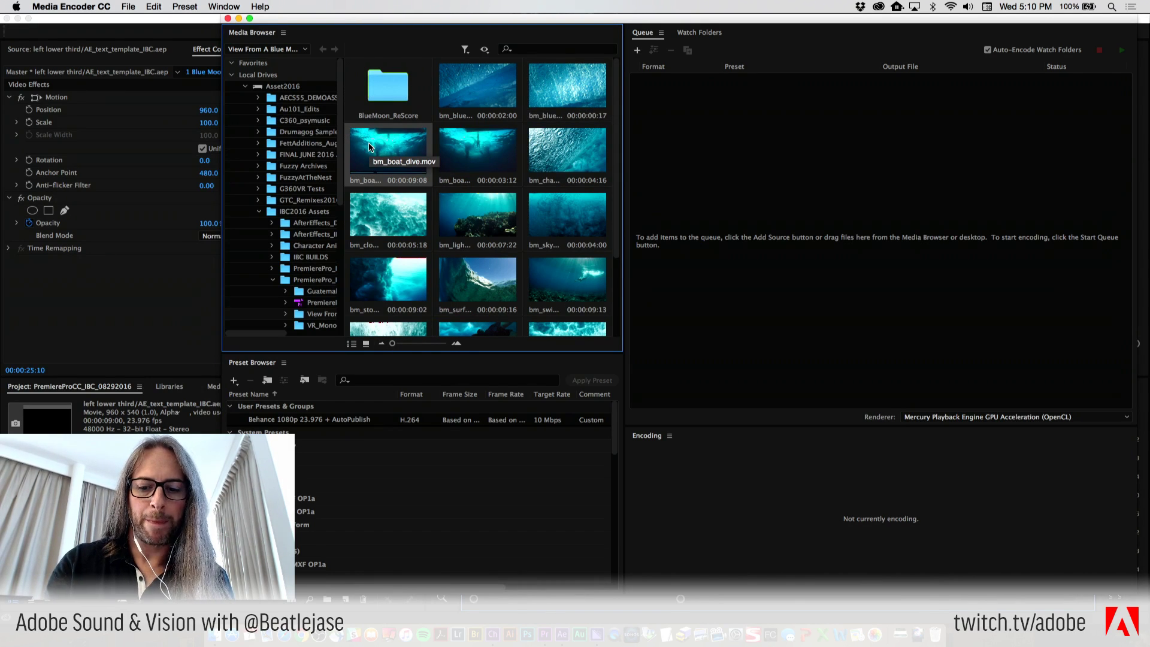
key("space")
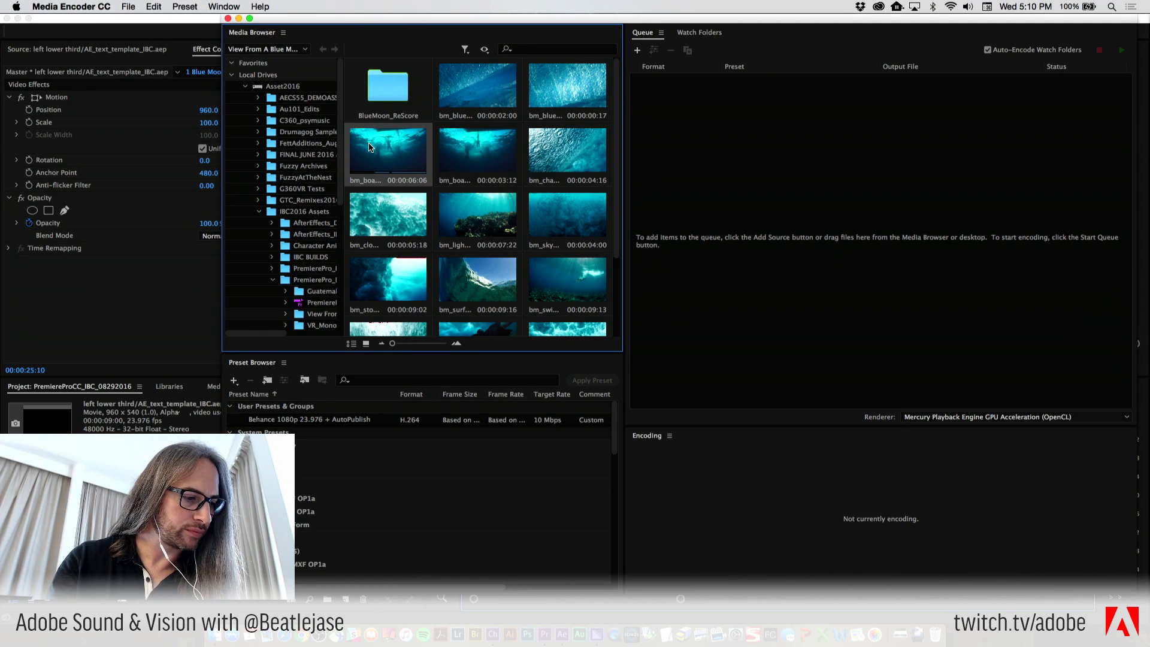
left_click(470, 81)
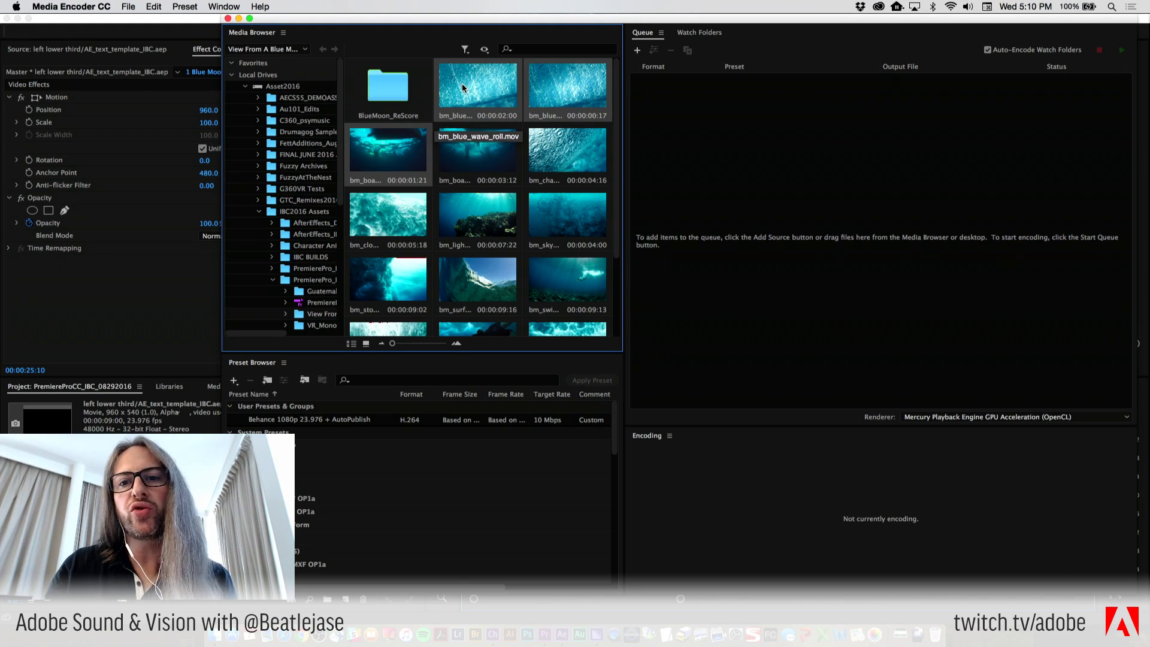
left_click_drag(462, 84, 843, 400)
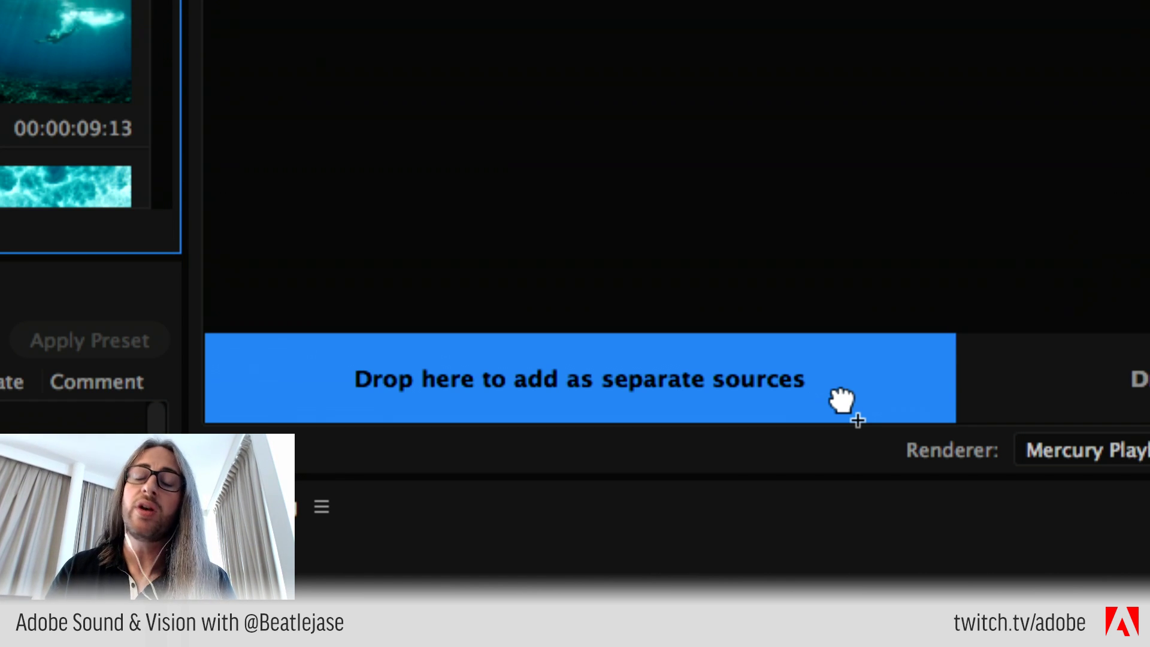
Drop bm_blue_wave_roll on the stitch zone, queuing it as H.264 Match Source – High bitrate
left_click_drag(843, 400, 891, 405)
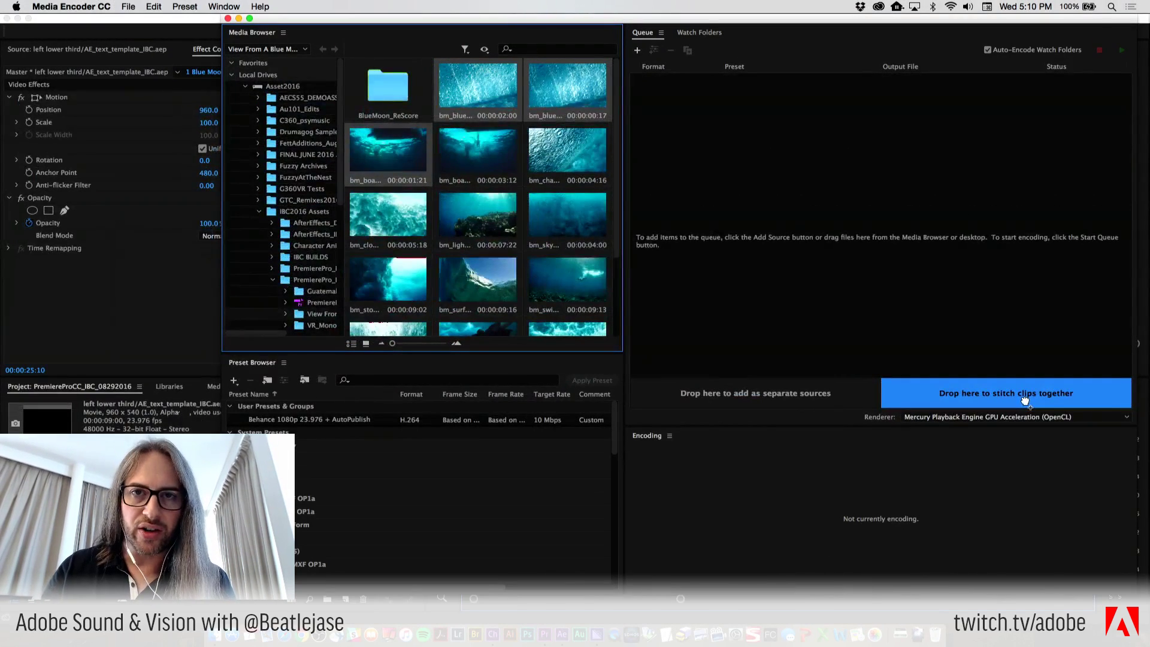
left_click_drag(1026, 400, 975, 387)
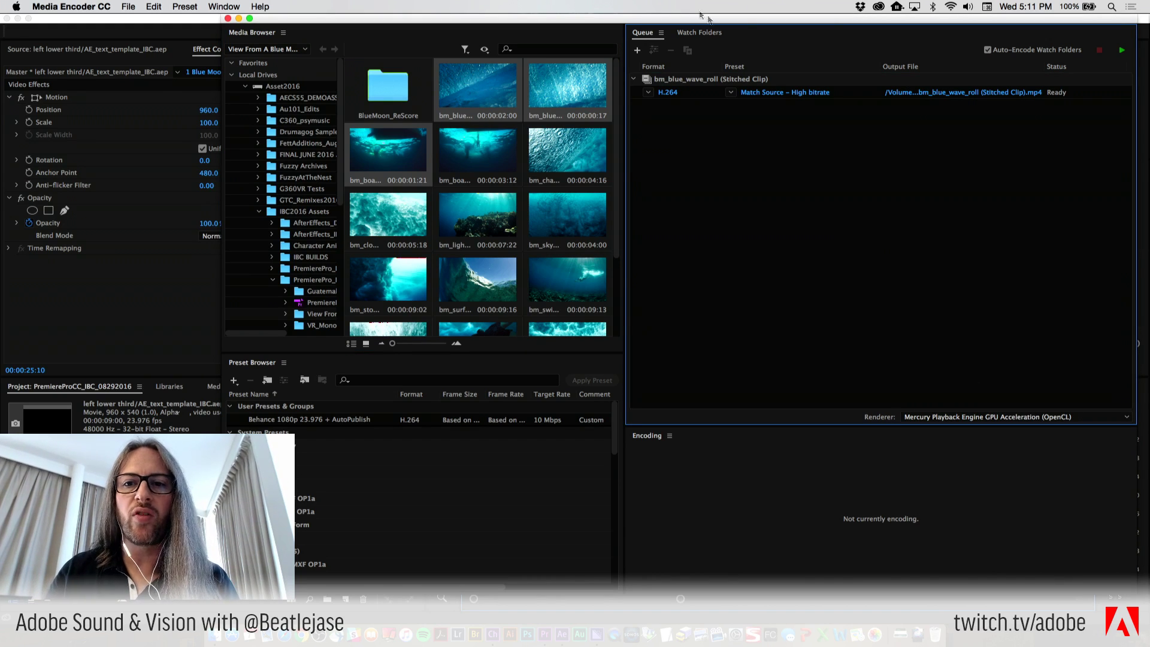
mouse_move(757, 81)
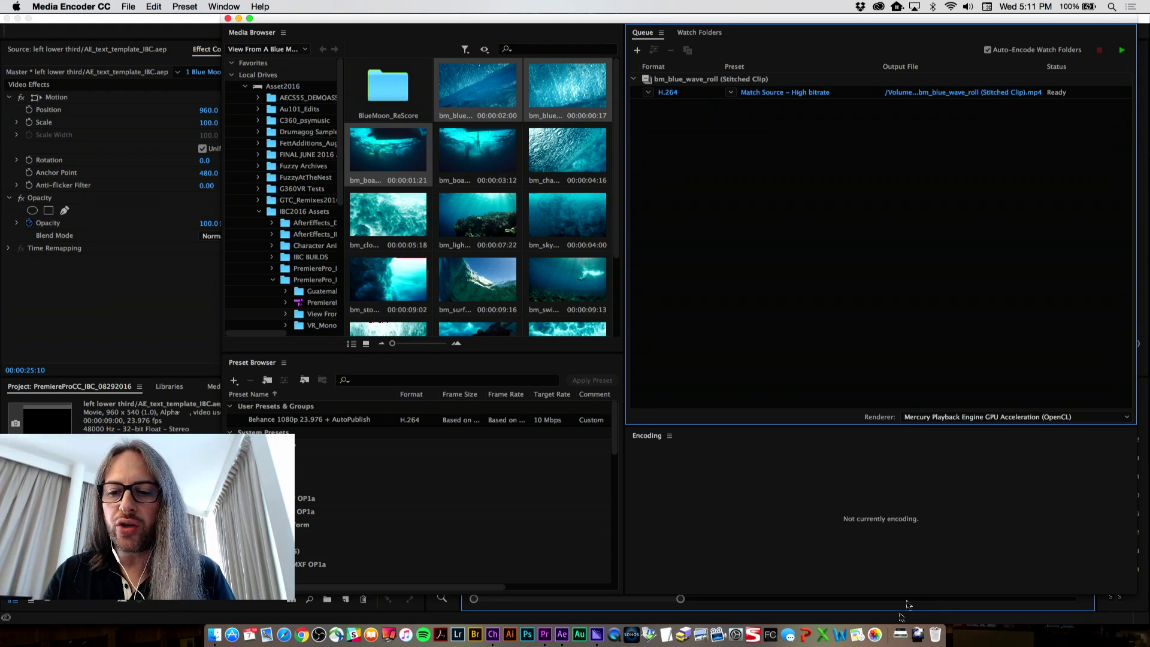
Turn on Dock hiding, then open Export Settings for the bm_blue_wave_roll stitched clip via its preset link
right_click(886, 638)
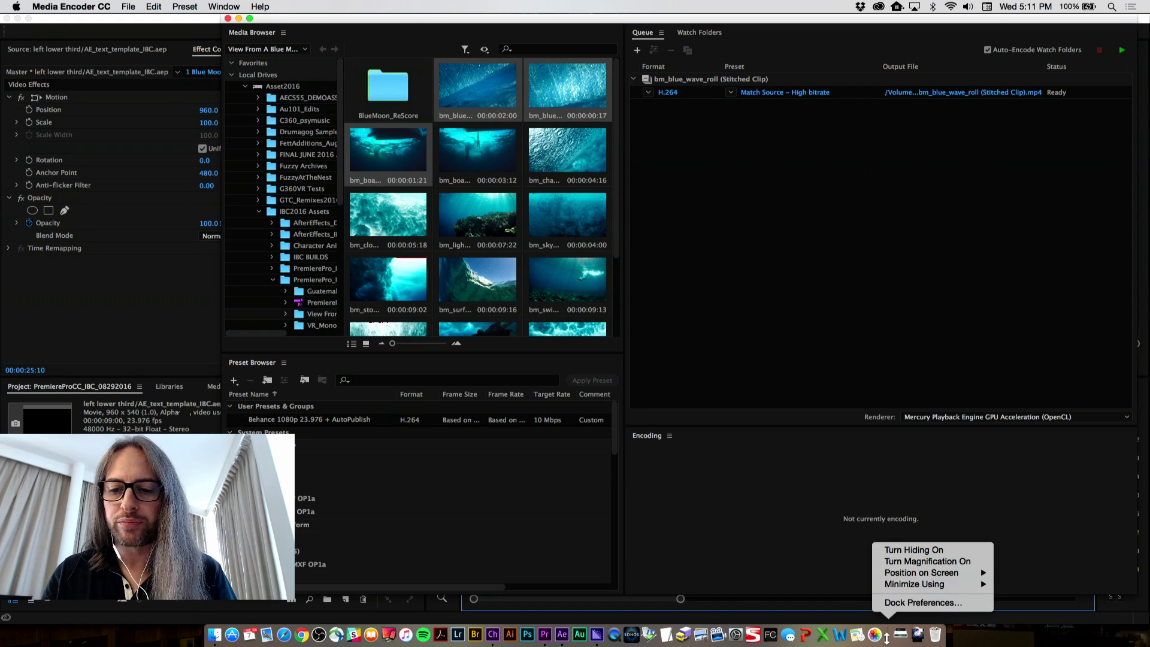
left_click(933, 556)
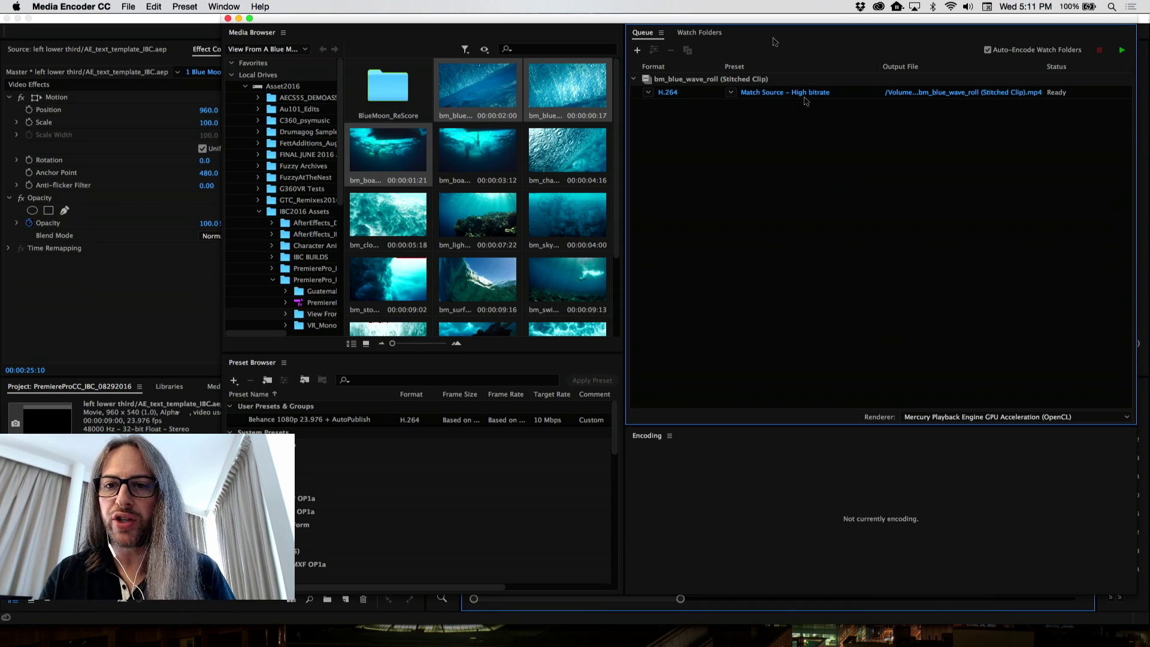
left_click(732, 93)
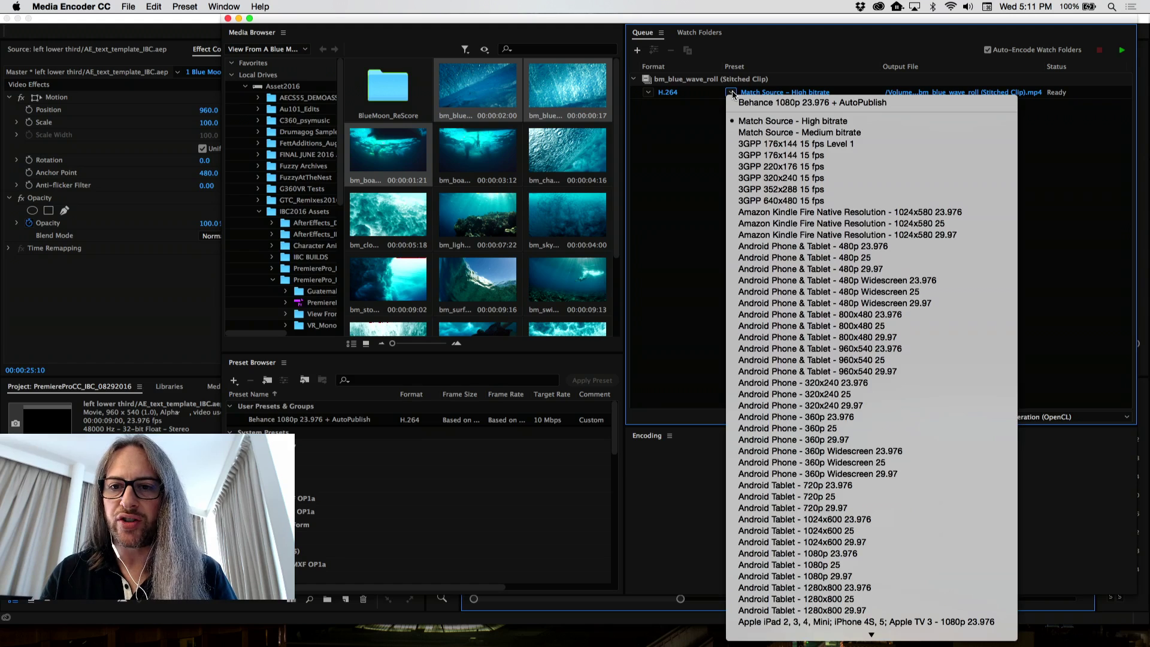
left_click(663, 144)
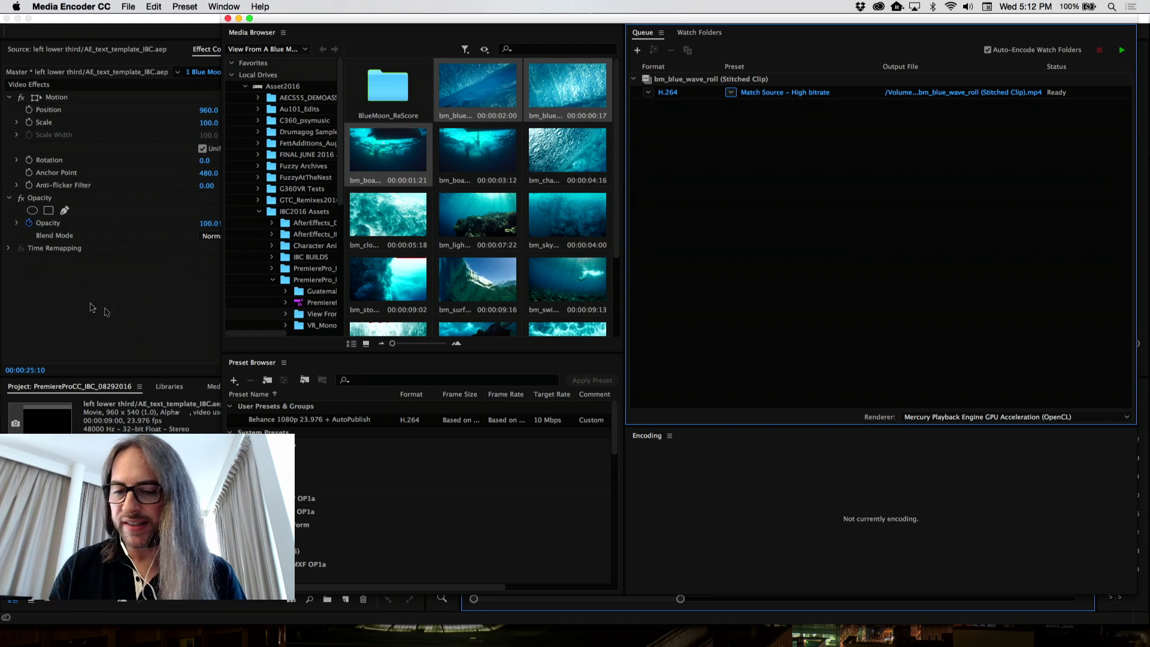
left_click(773, 92)
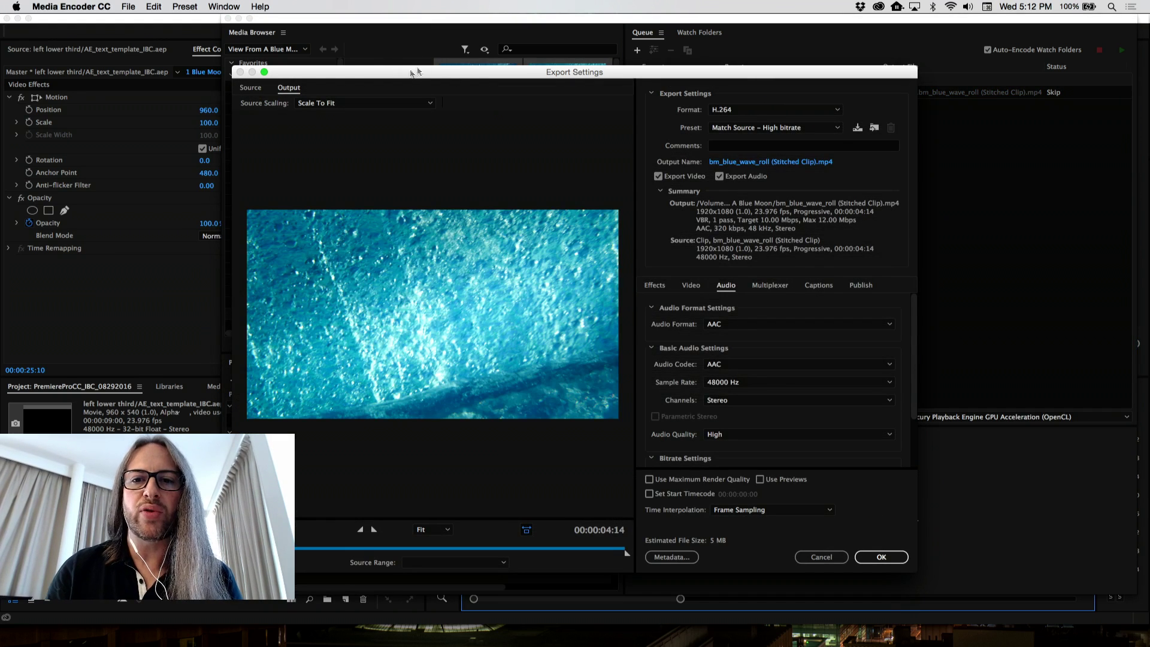
Enable Behance under the Publish tab for the bm_blue_wave_roll export, then return to Premiere Pro
left_click_drag(483, 72, 484, 4)
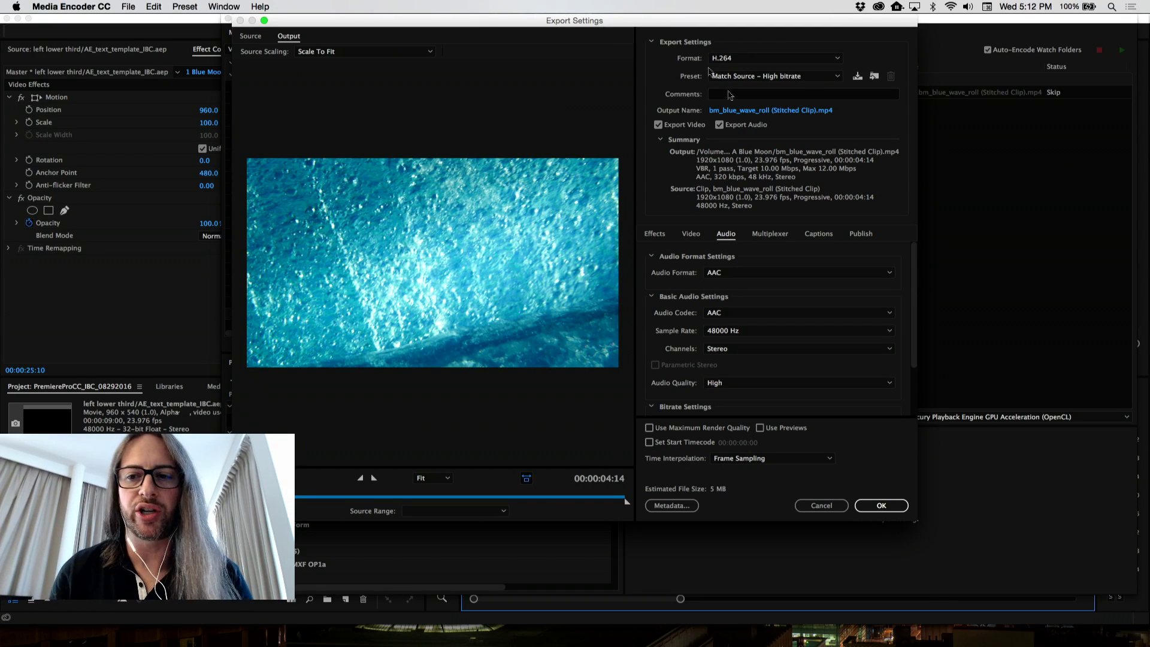
left_click(862, 234)
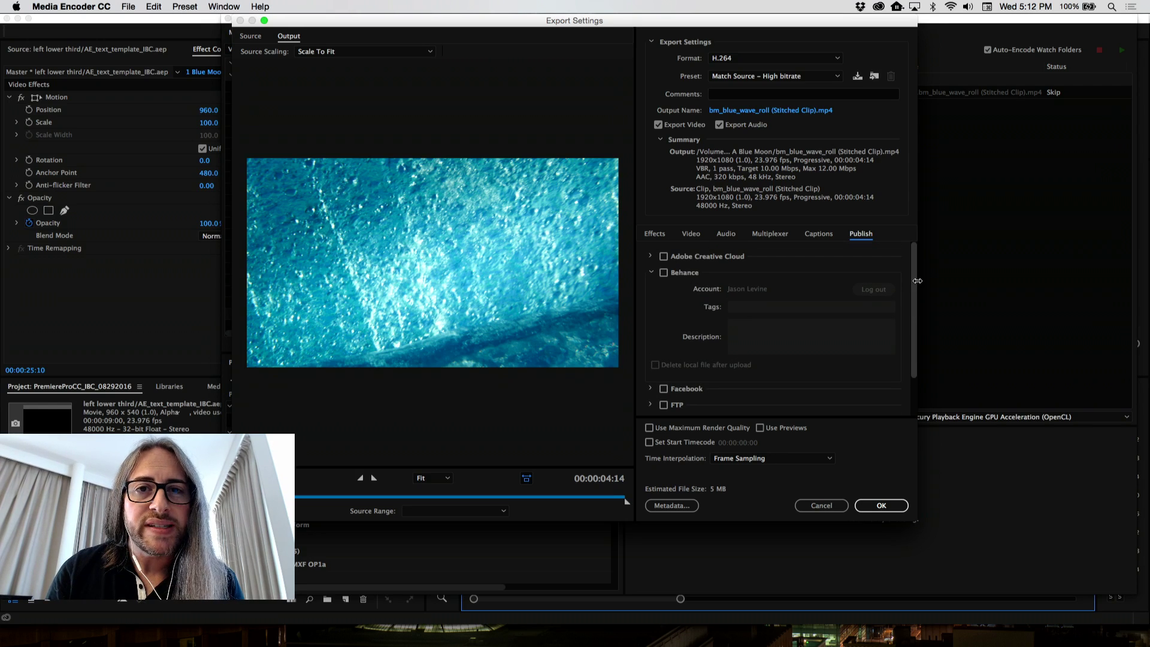
scroll(719, 324, "down", 3)
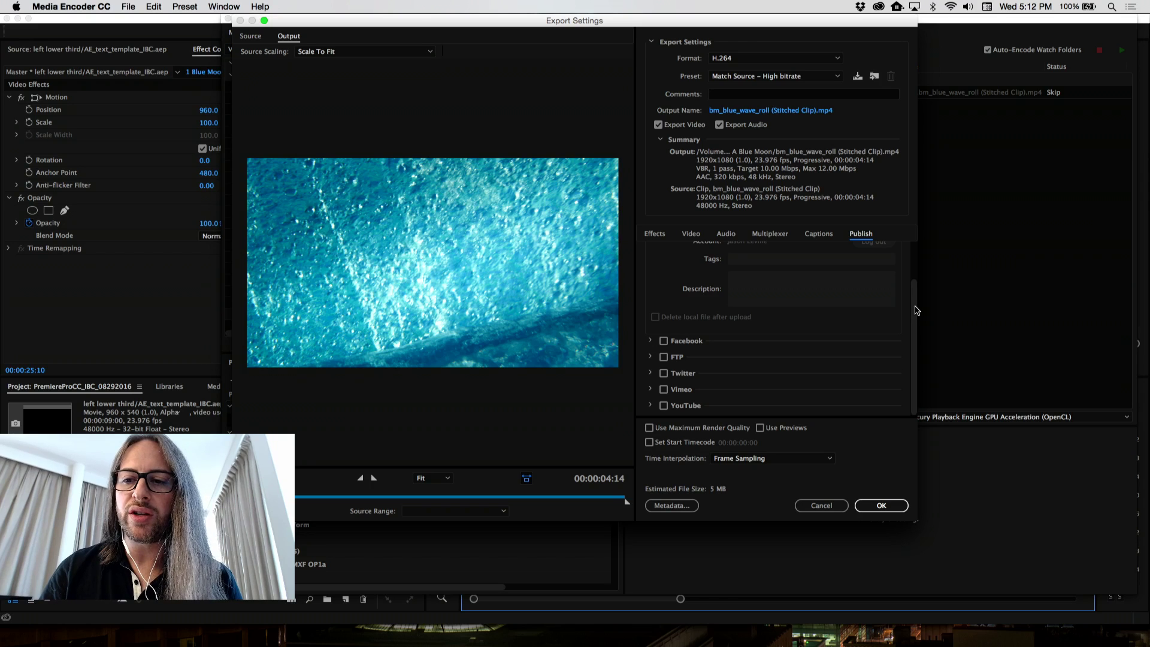
left_click_drag(916, 310, 917, 228)
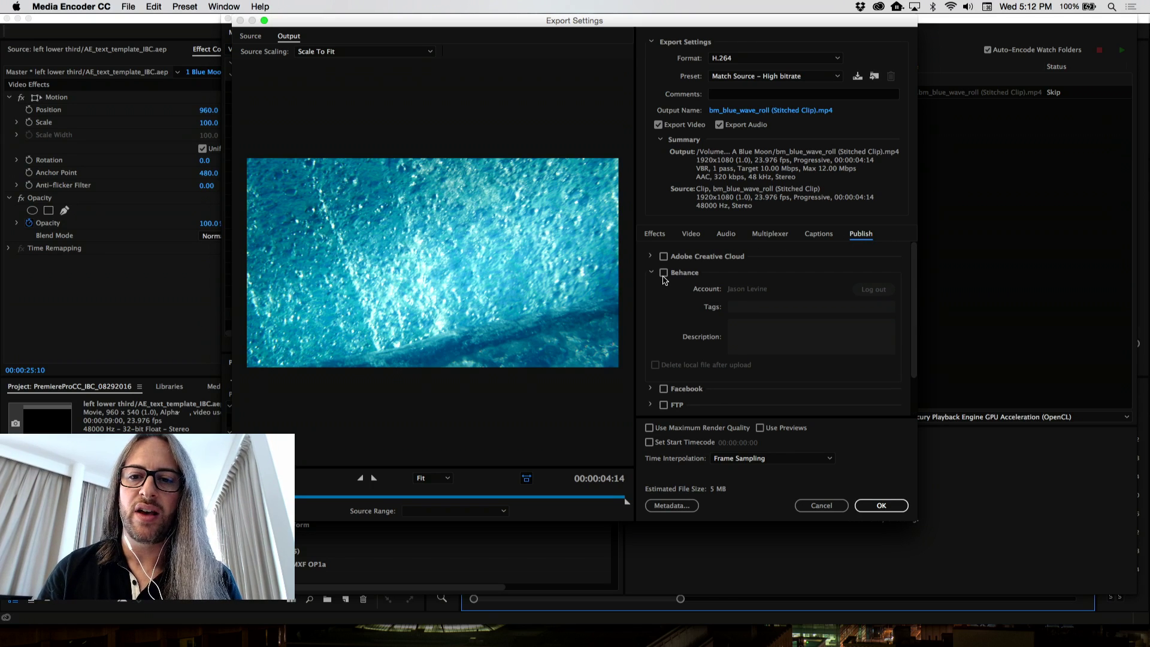
left_click(663, 273)
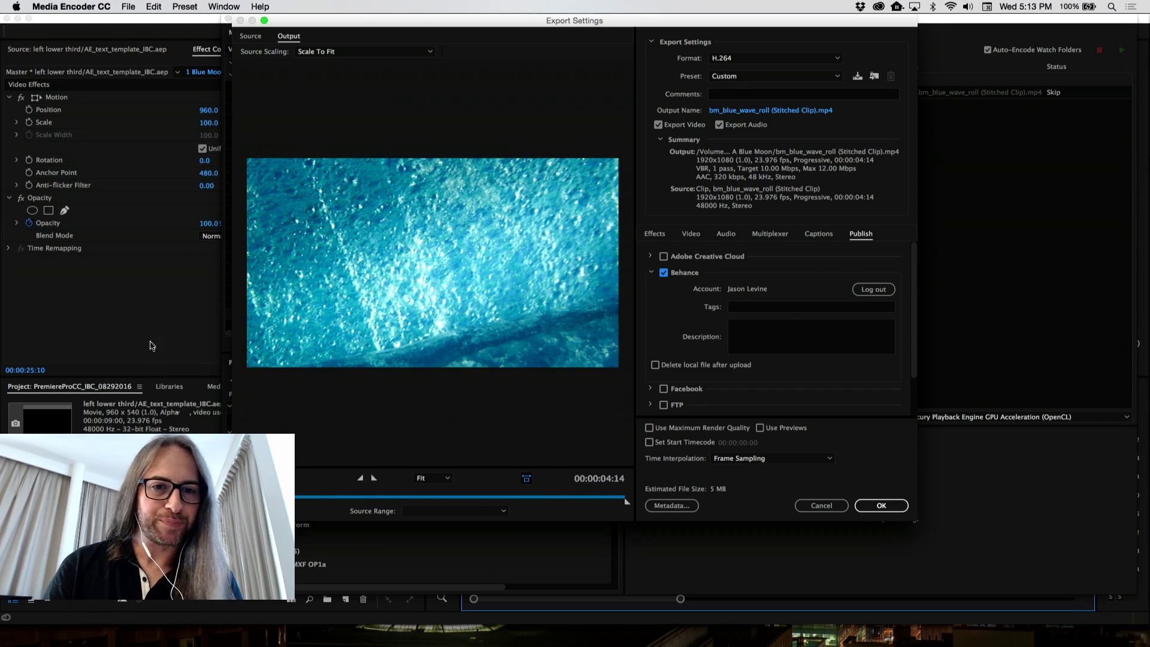
key("super+Tab")
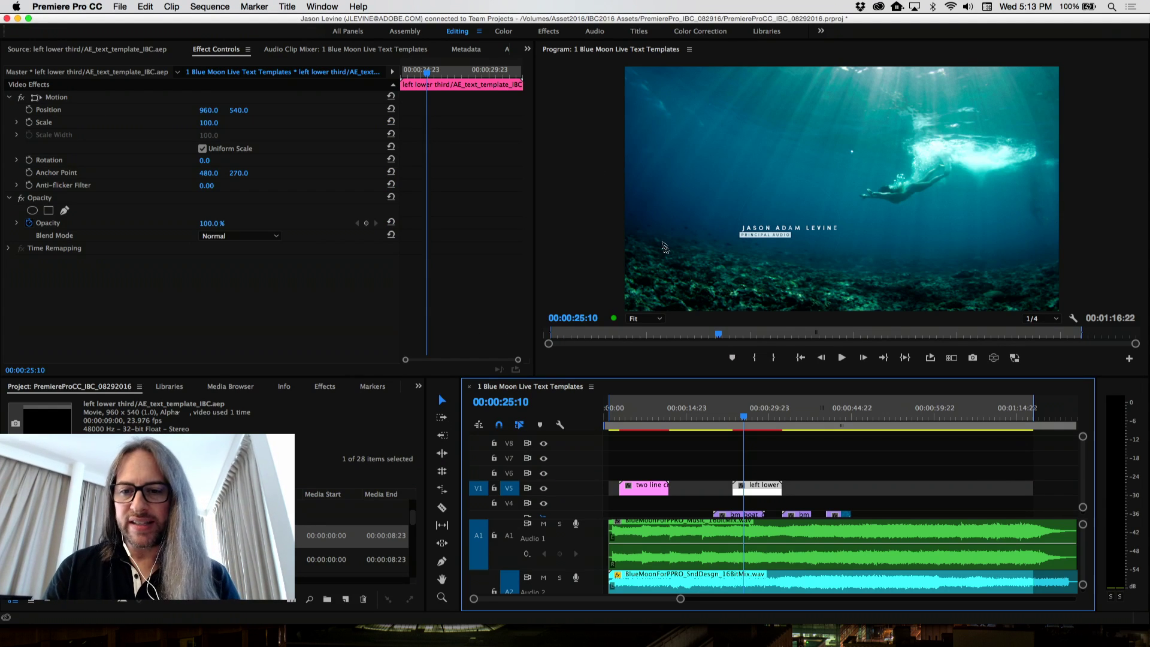
Play the Blue Moon Live Text Templates sequence and show the Audio Track Mixer panel instead of Effect Controls
key("space")
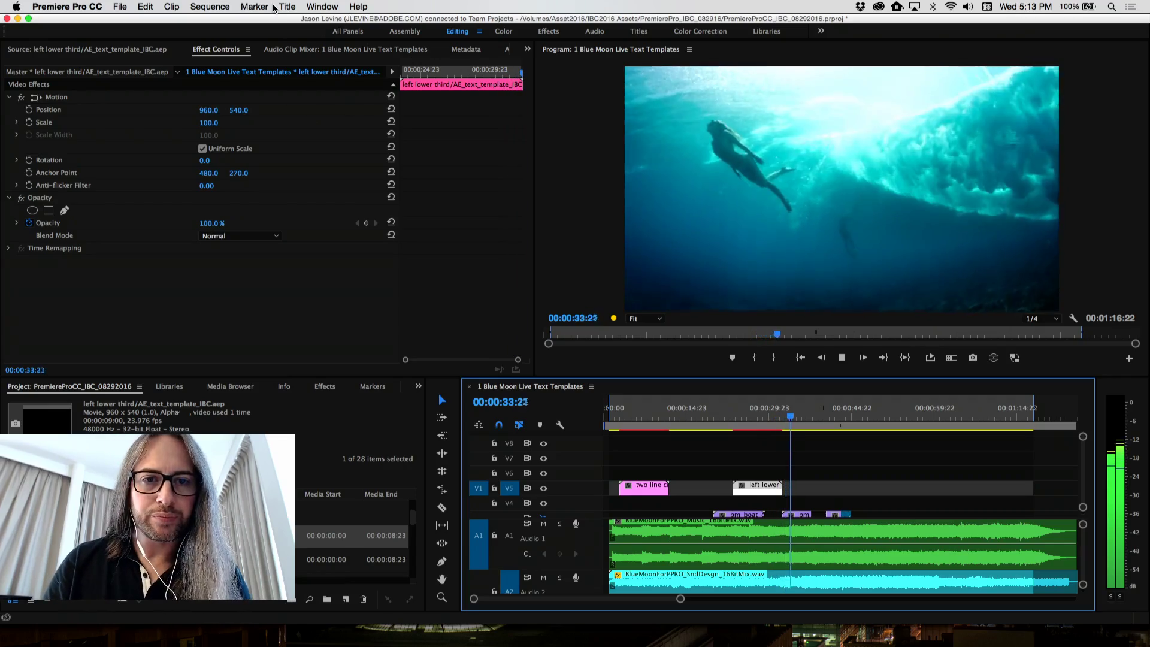
left_click(527, 50)
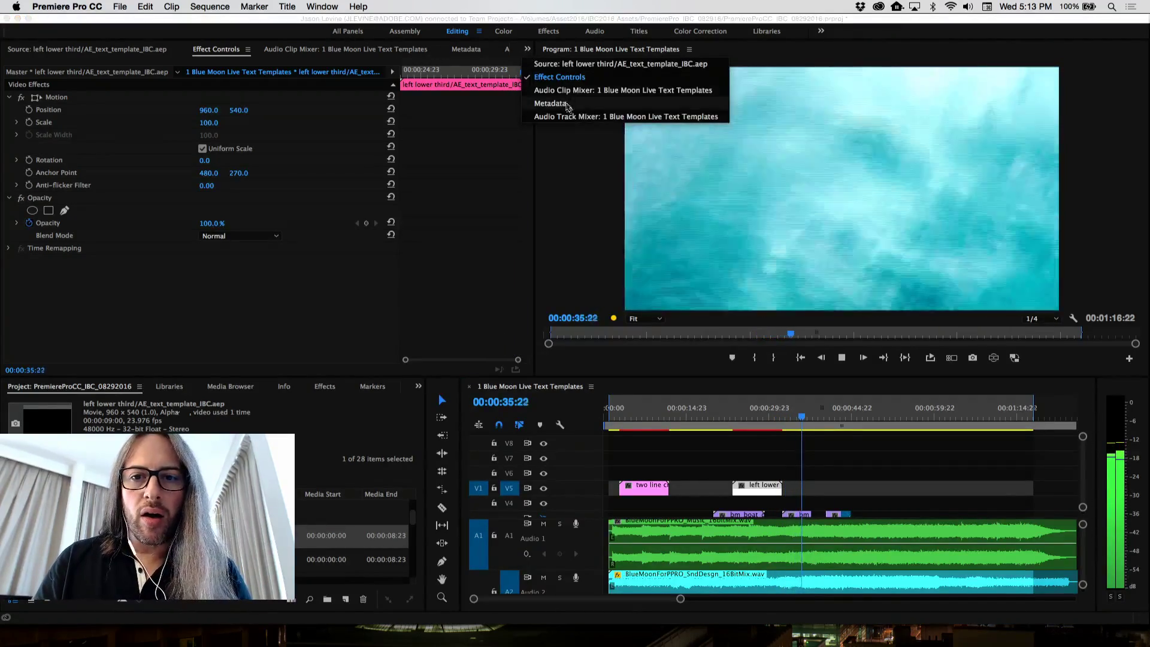
left_click(577, 117)
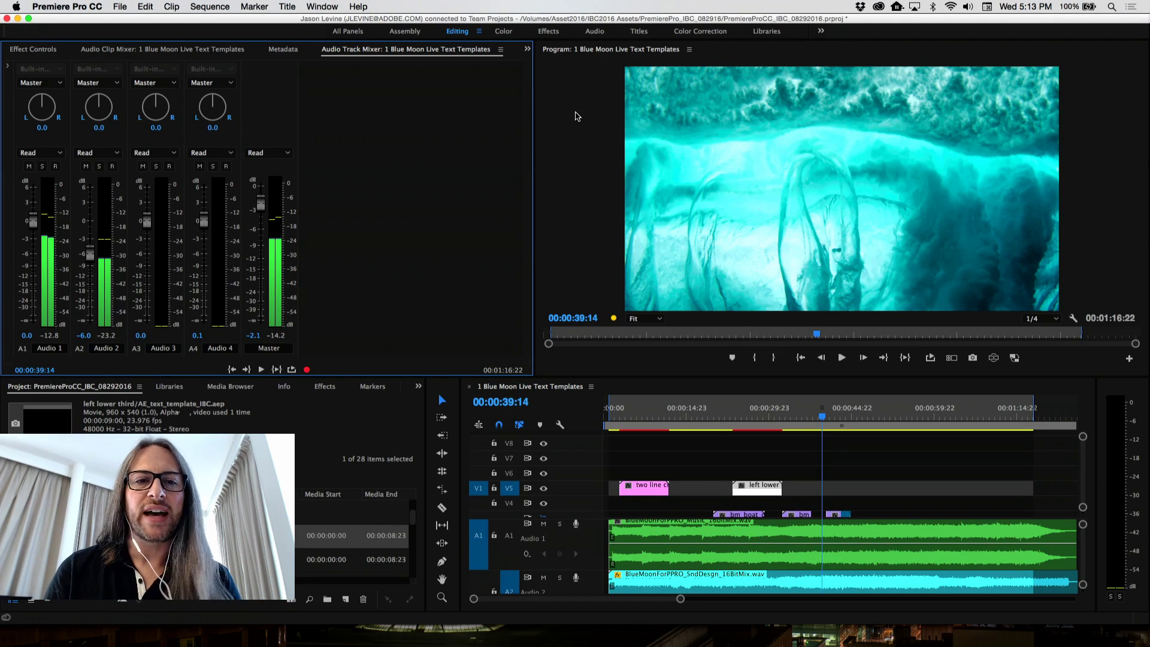
Insert Filter and EQ > Parametric Equalizer into Audio 1's first effect slot in the mixer
left_click(7, 66)
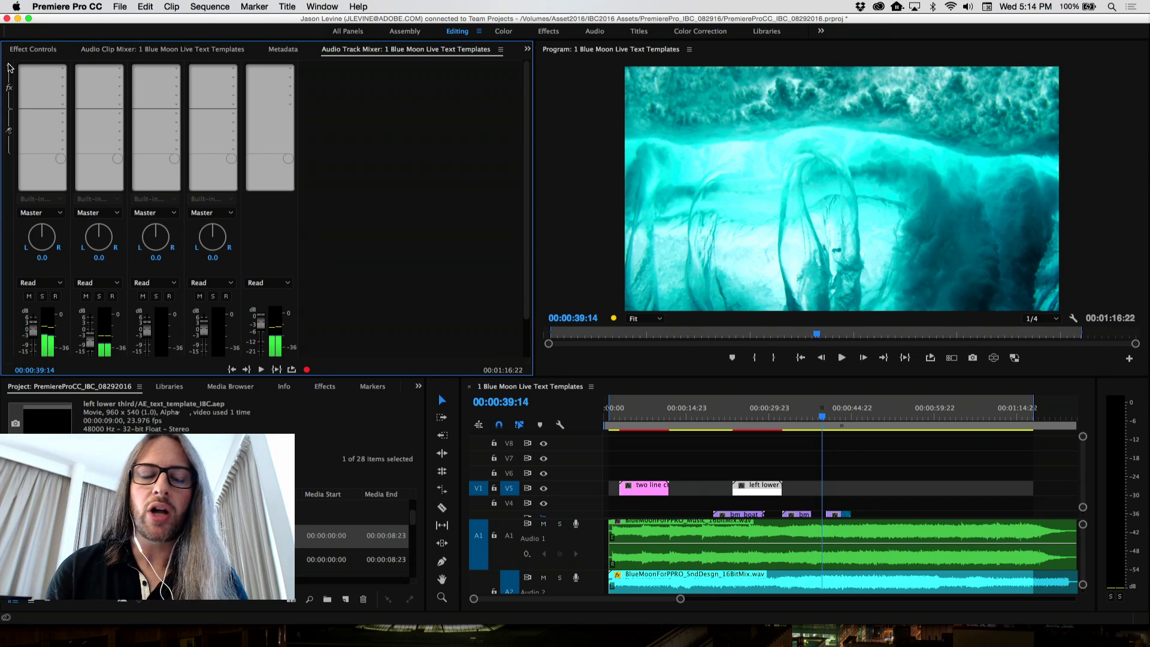
left_click(63, 71)
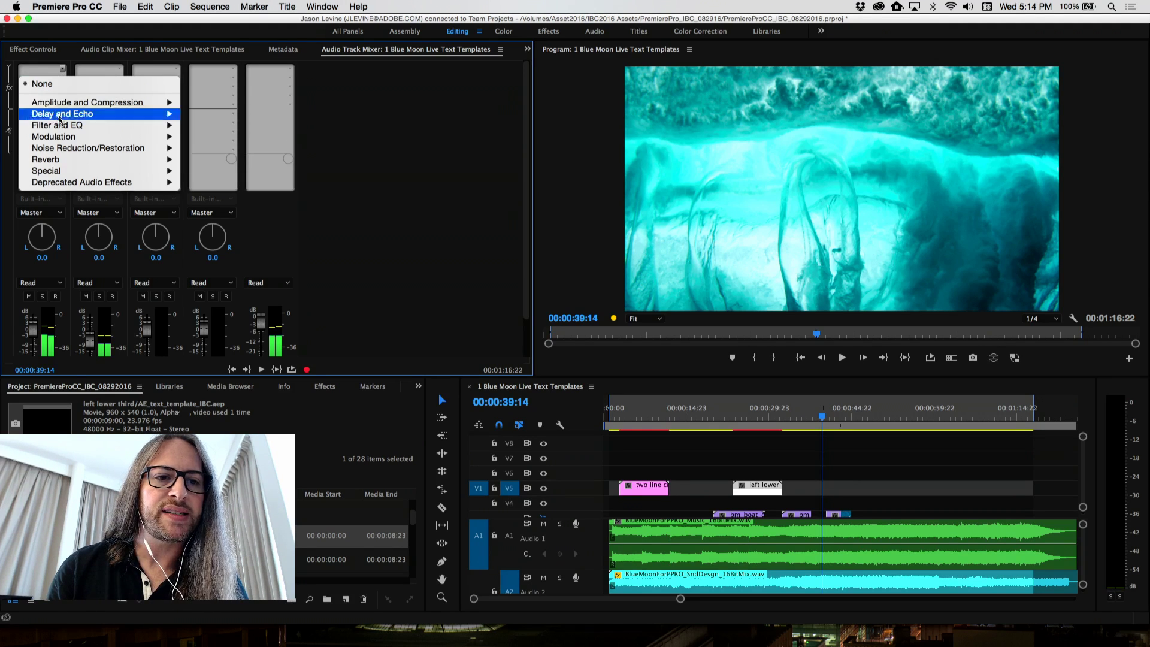
mouse_move(79, 159)
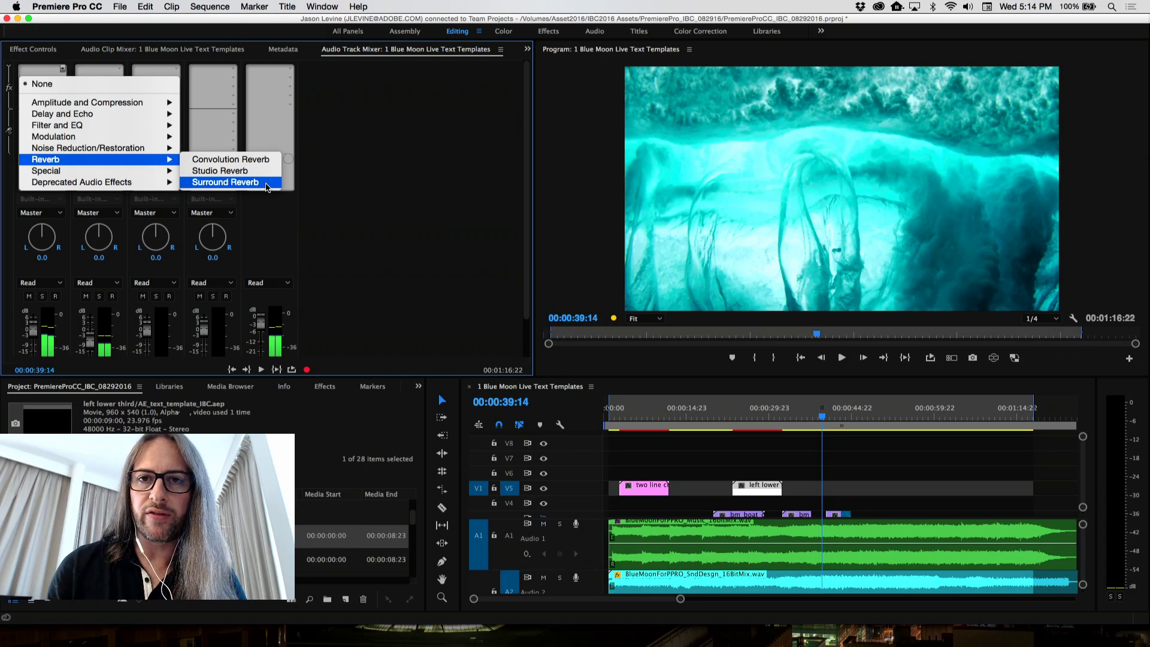
mouse_move(100, 127)
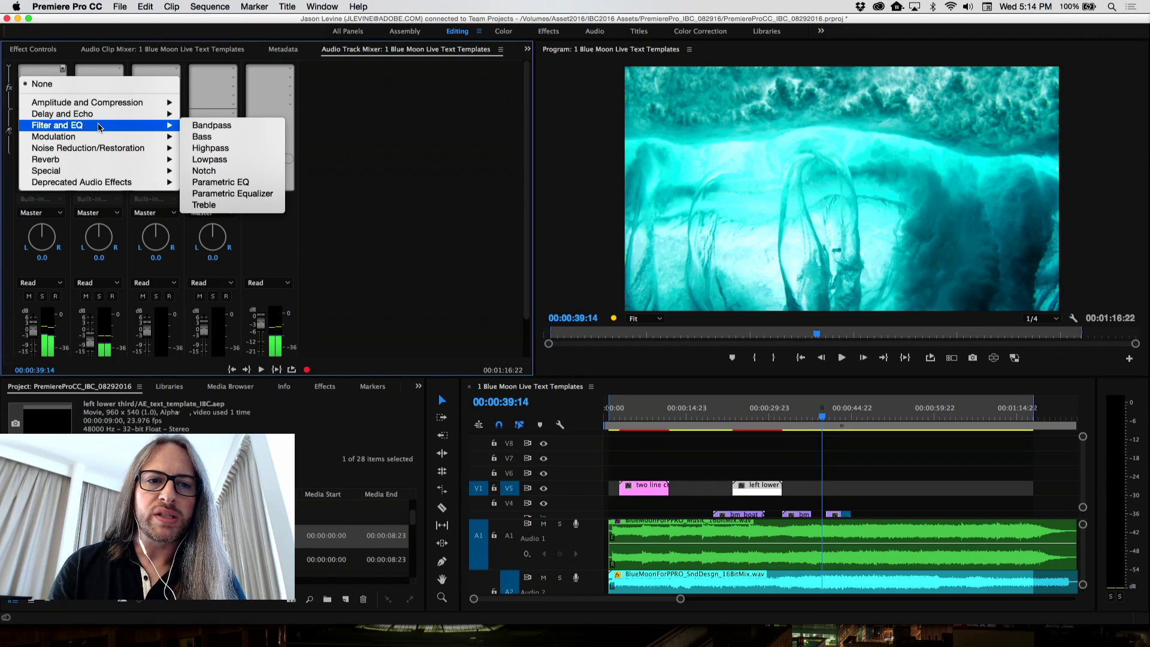
left_click(267, 193)
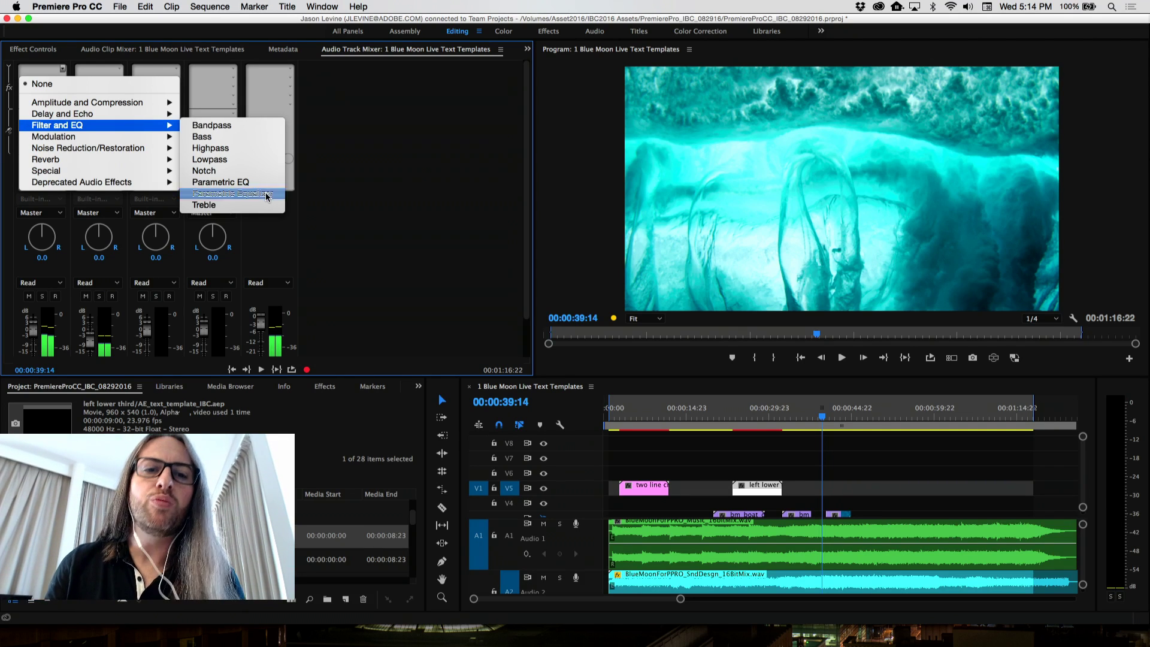
Turn on the HP and LP bands of Audio 1's Parametric Equalizer, then close its editor
double_click(40, 67)
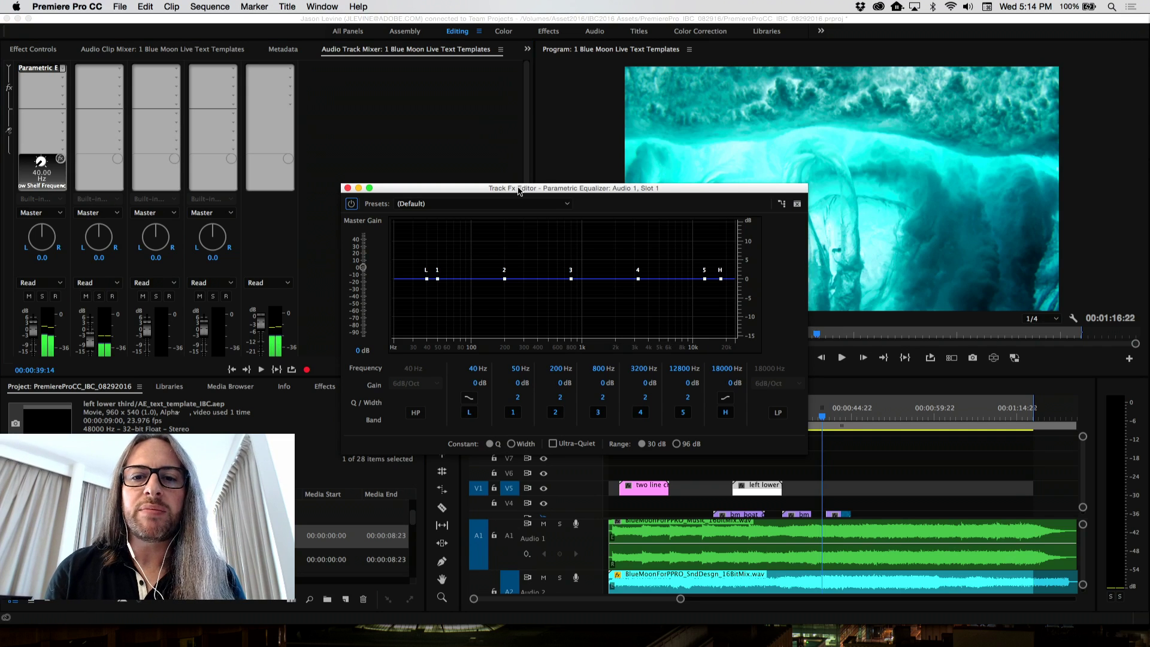
left_click_drag(519, 190, 516, 60)
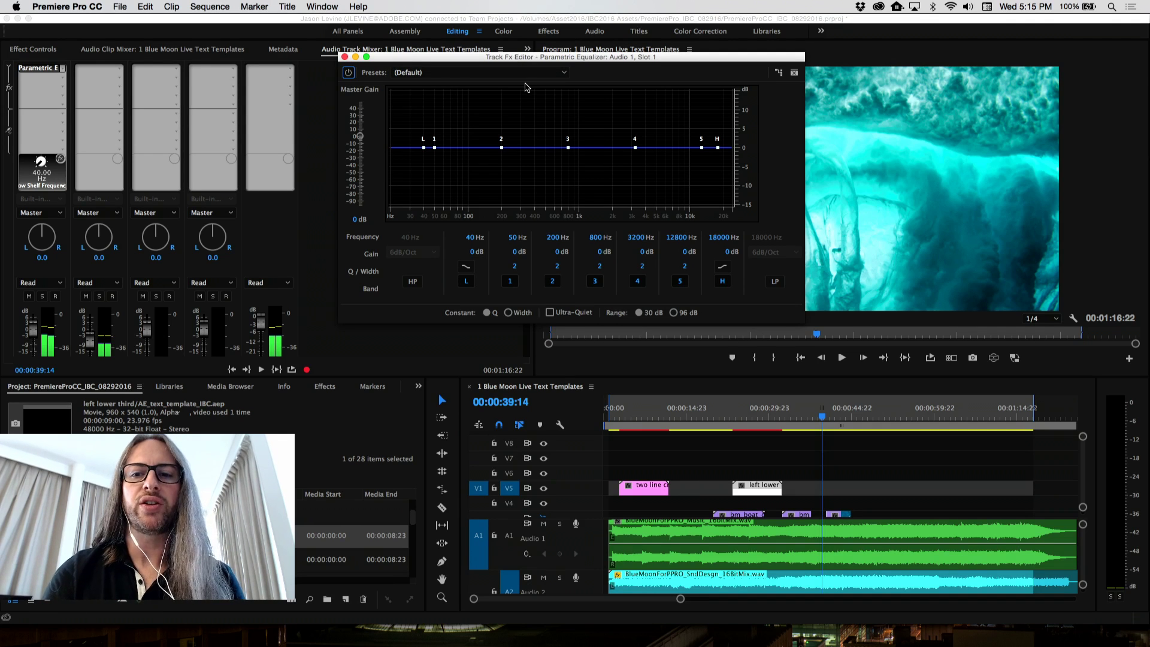
left_click(413, 282)
left_click(775, 281)
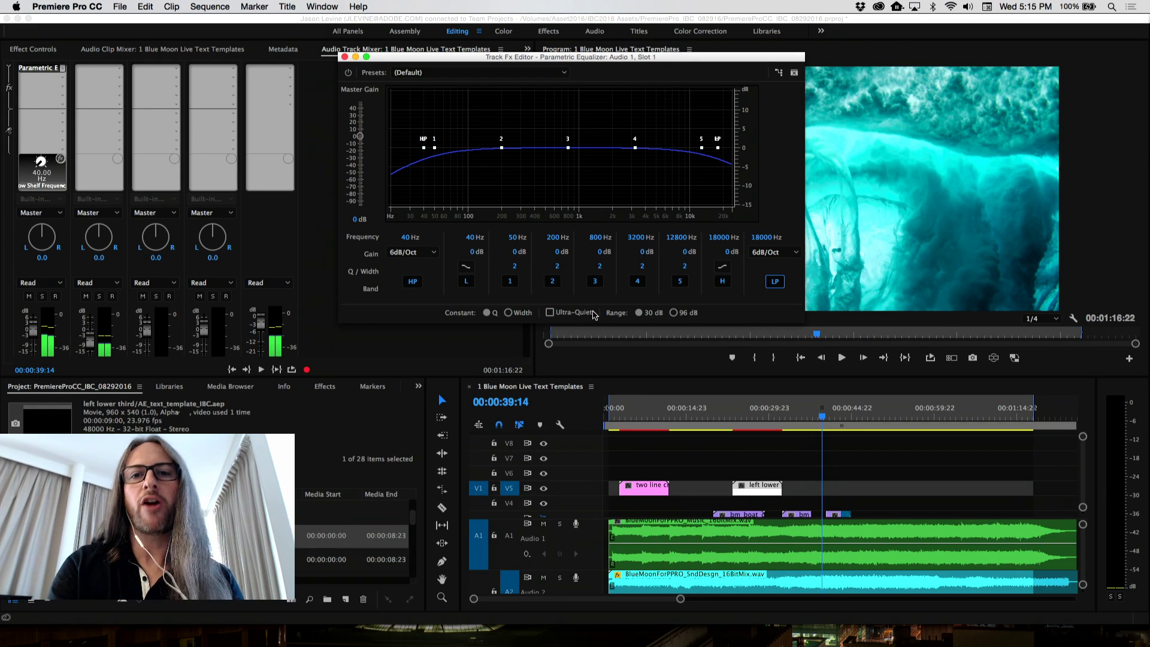
left_click(343, 56)
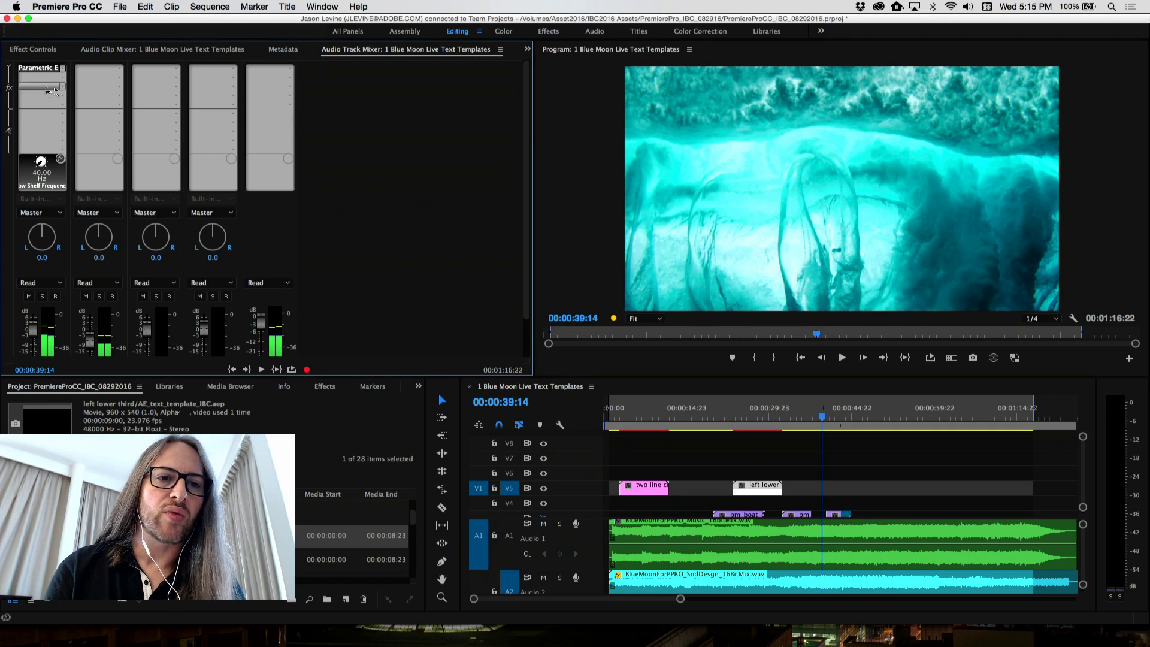
Insert Amplitude and Compression > Dynamics Processing into Audio 1's second effect slot
left_click(51, 90)
mouse_move(74, 113)
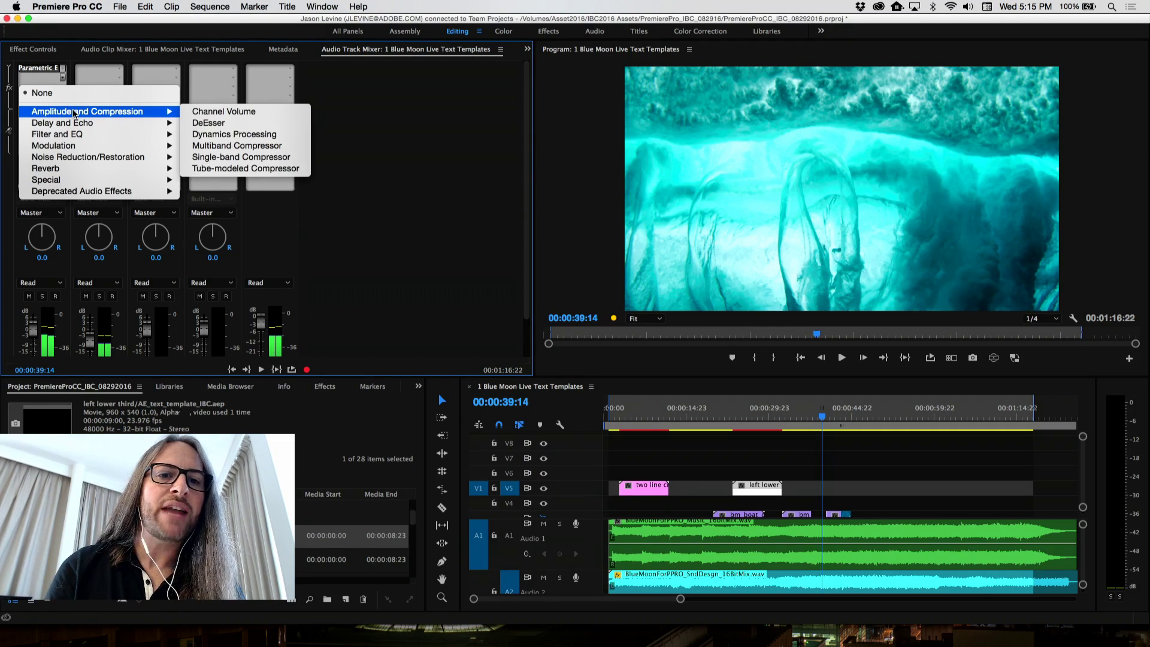
left_click(233, 134)
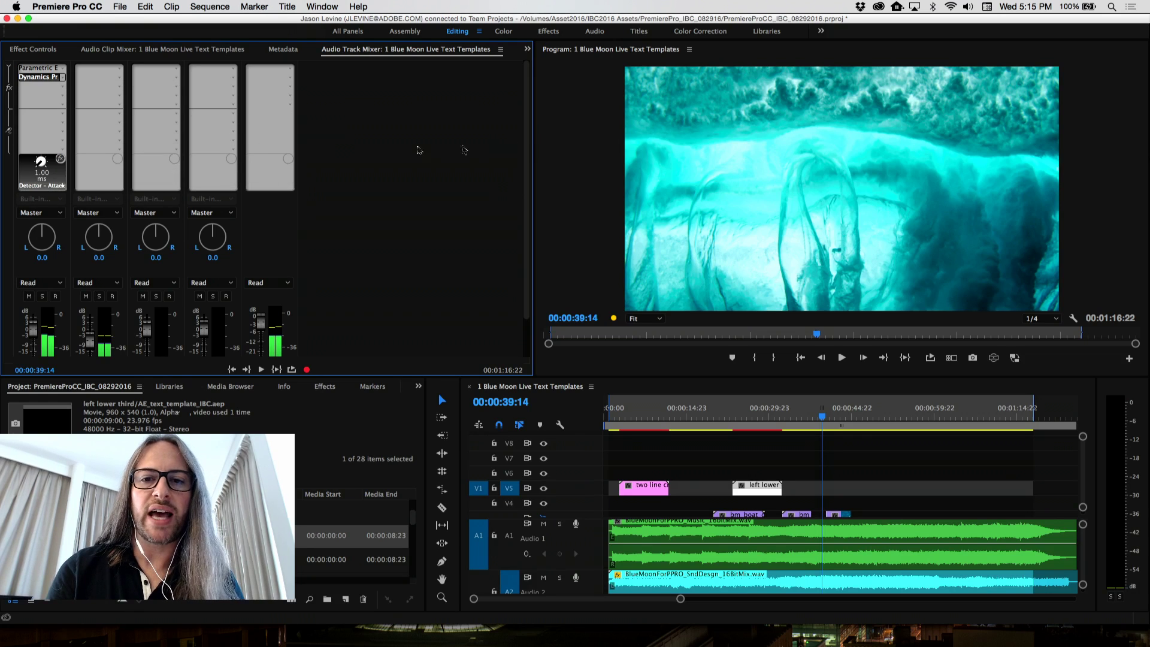
Open the Dynamics Processing editor, browse its presets, and close it with the default preset kept
double_click(32, 83)
left_click_drag(554, 139, 545, 59)
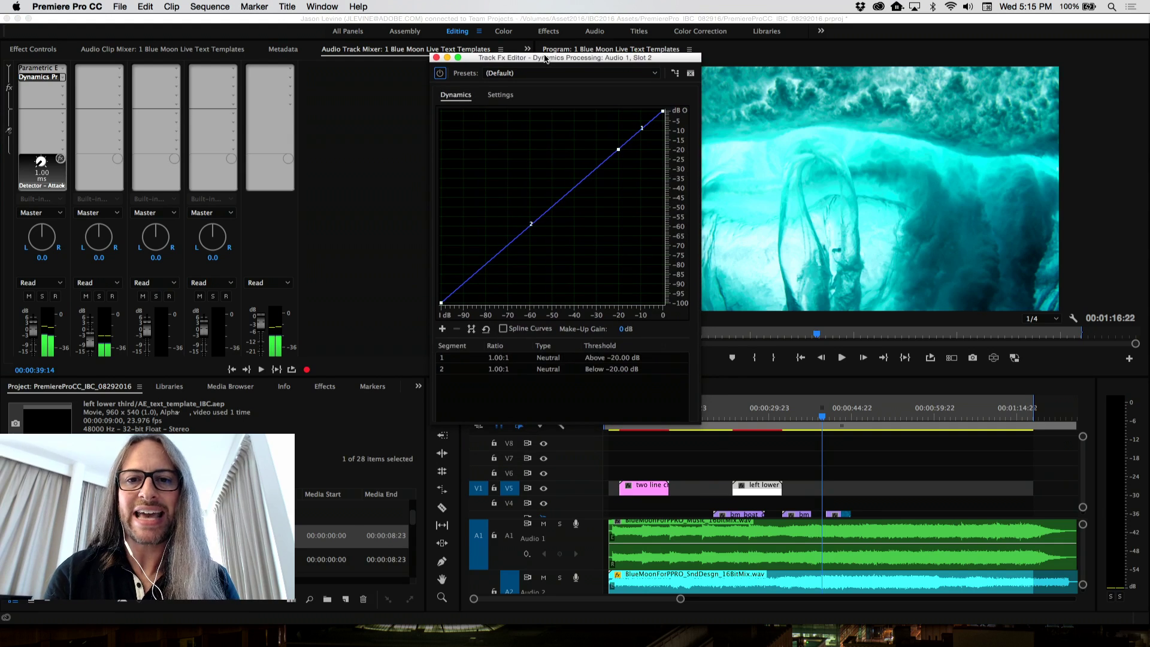
left_click(611, 78)
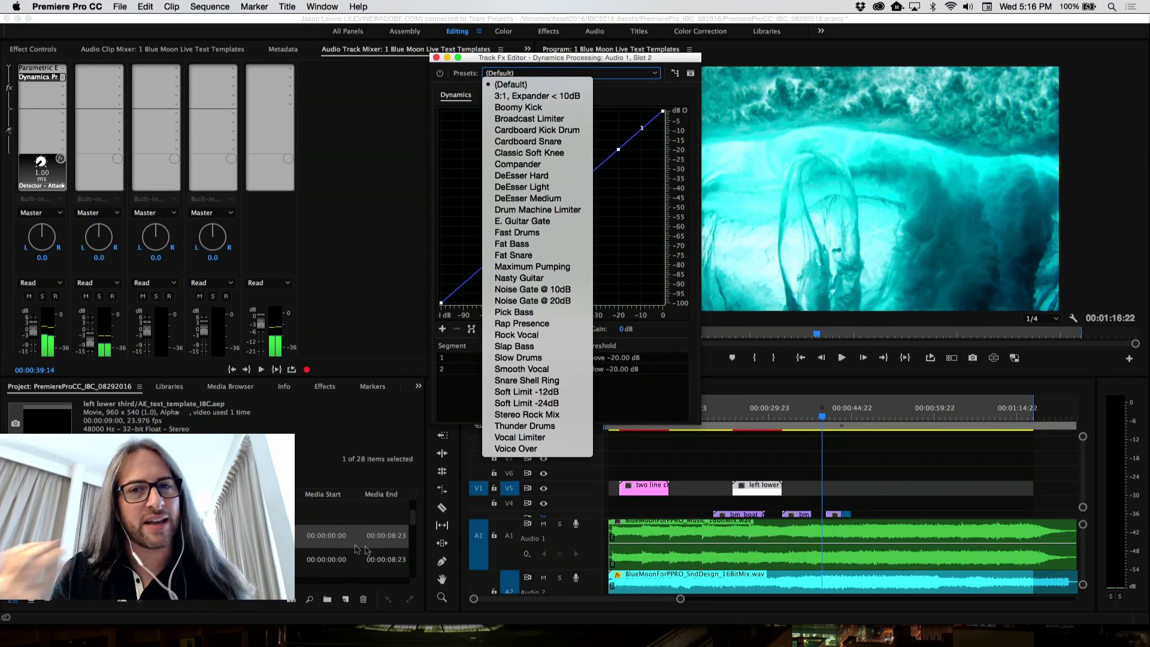
left_click(436, 58)
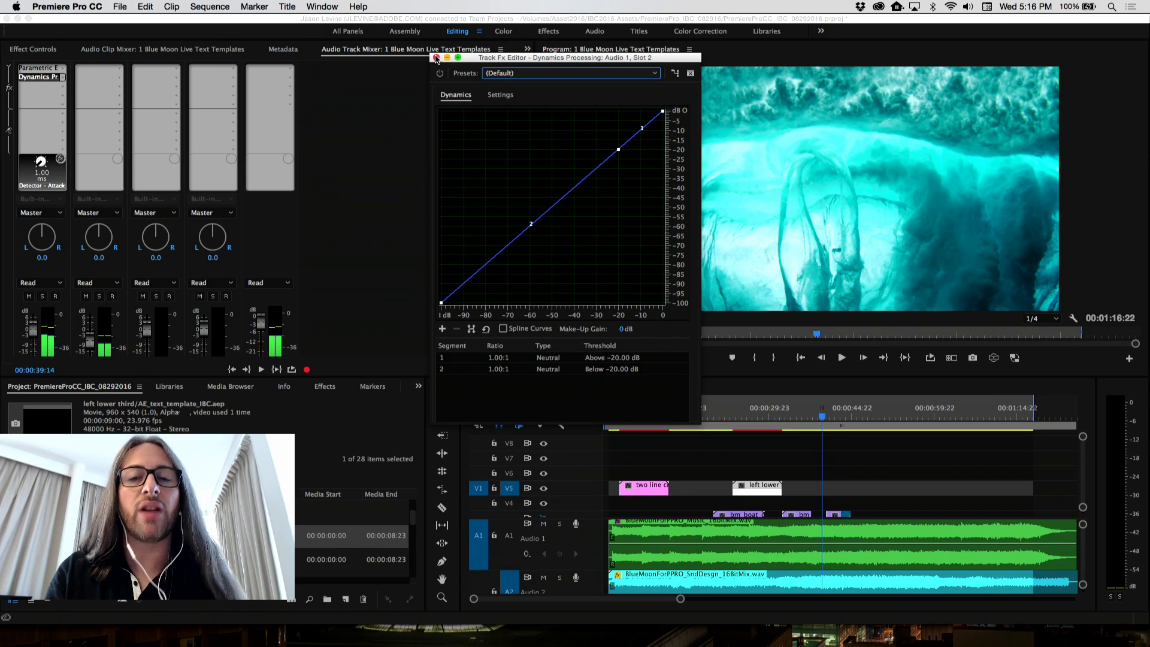
left_click(436, 58)
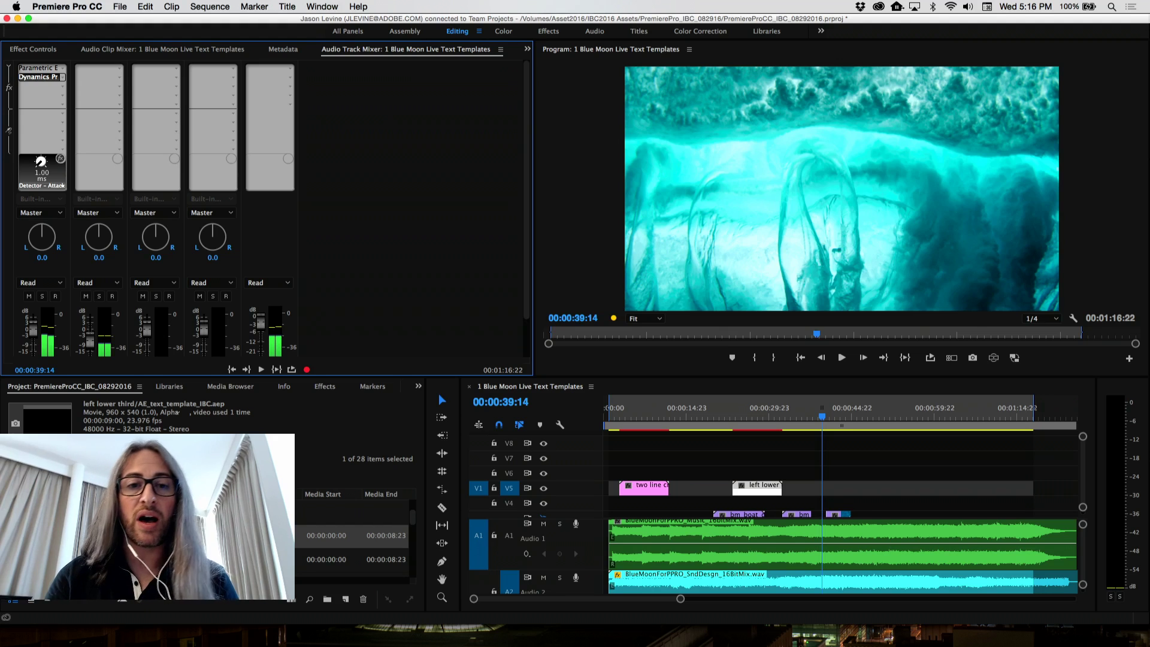
left_click(123, 7)
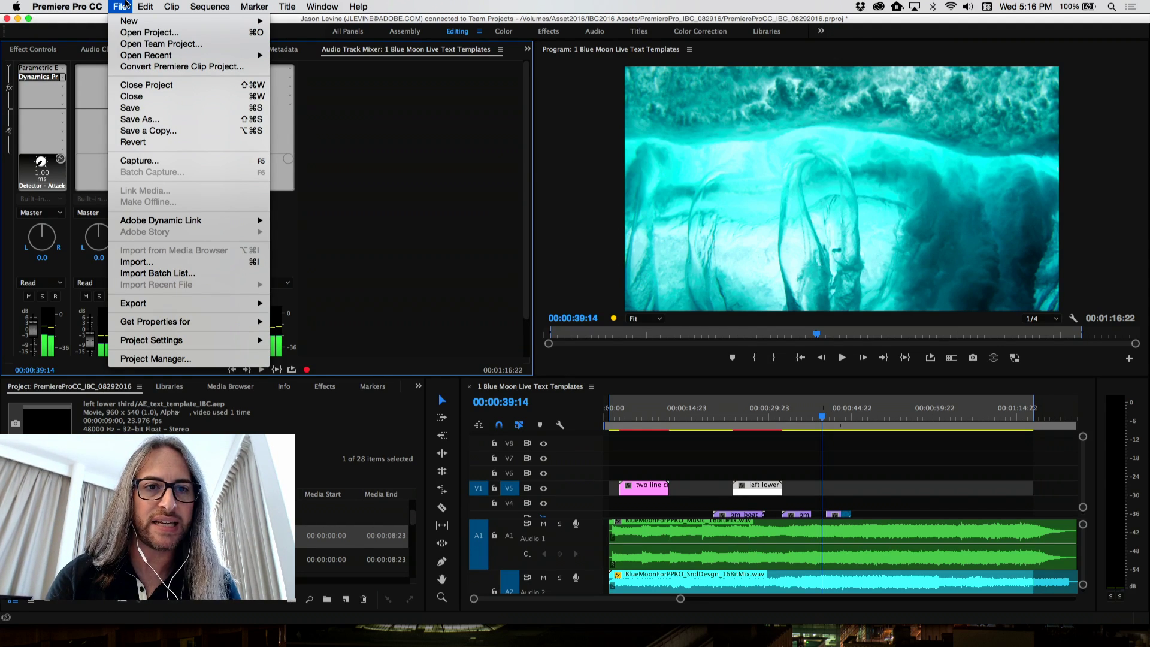
left_click(155, 45)
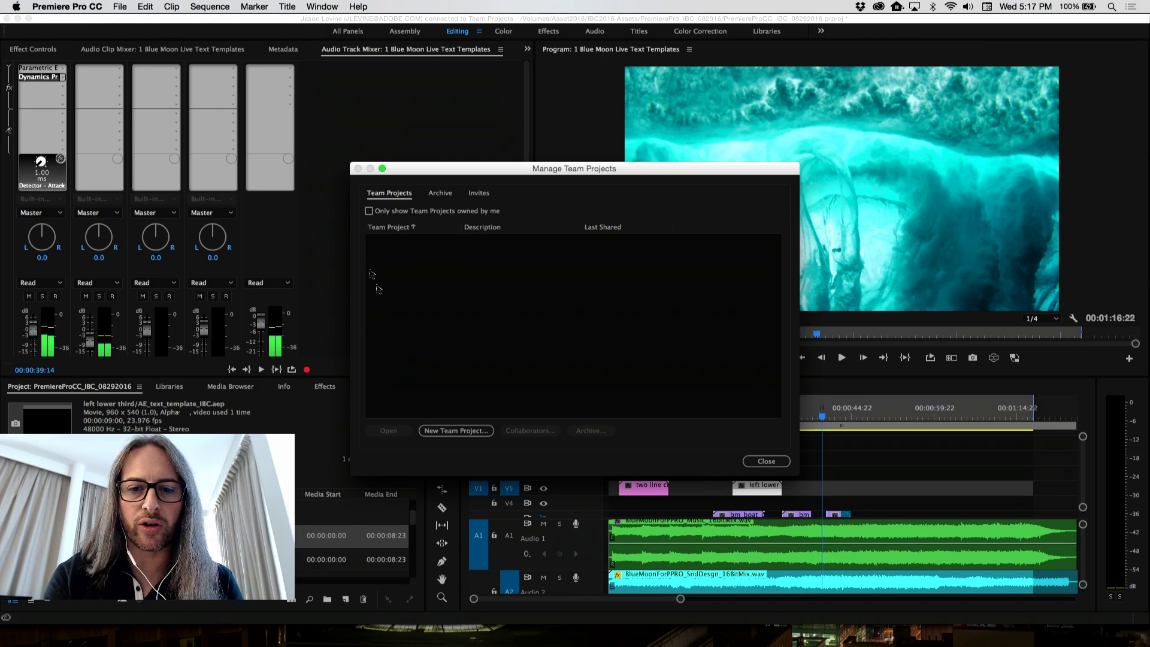
left_click(457, 431)
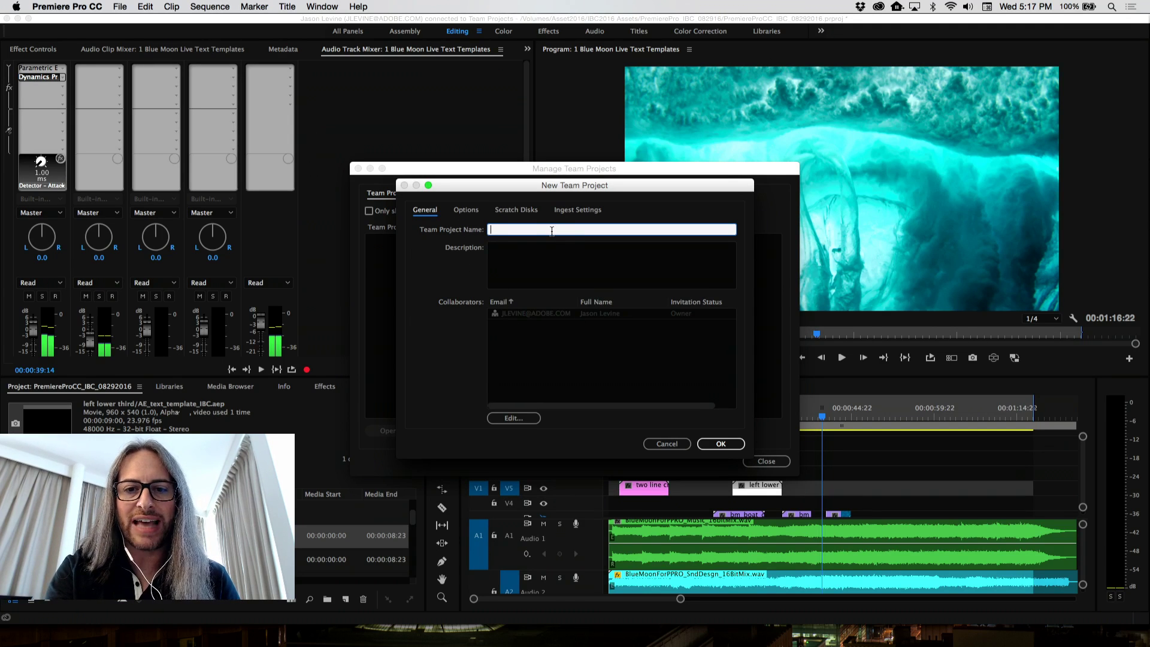
left_click(537, 302)
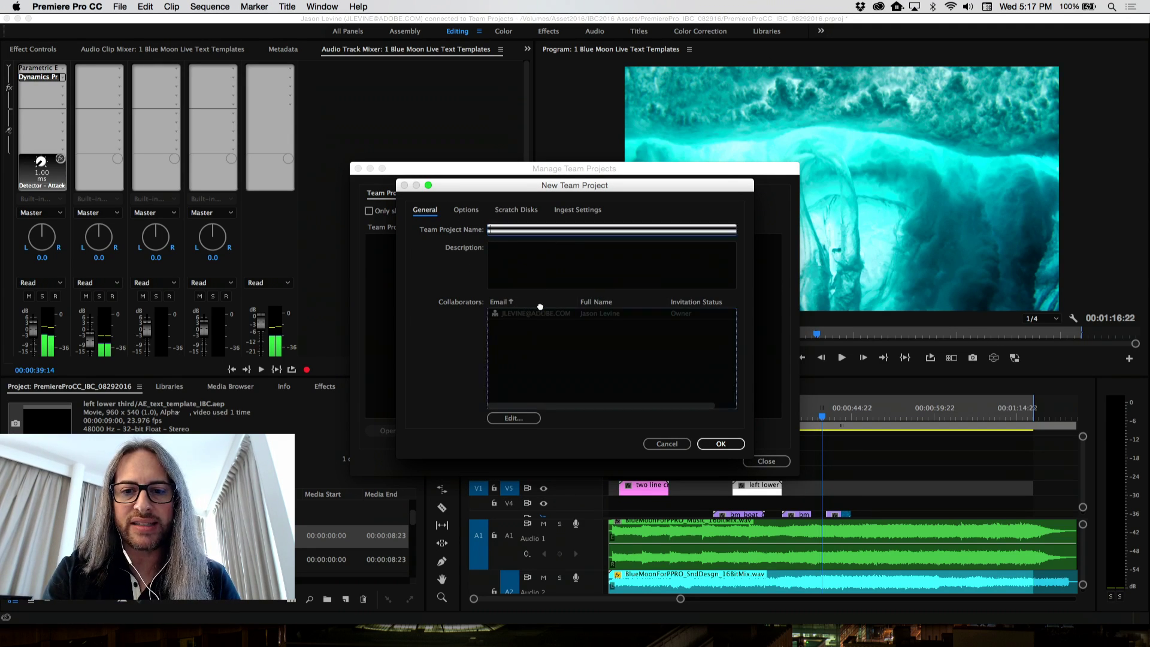
left_click(518, 235)
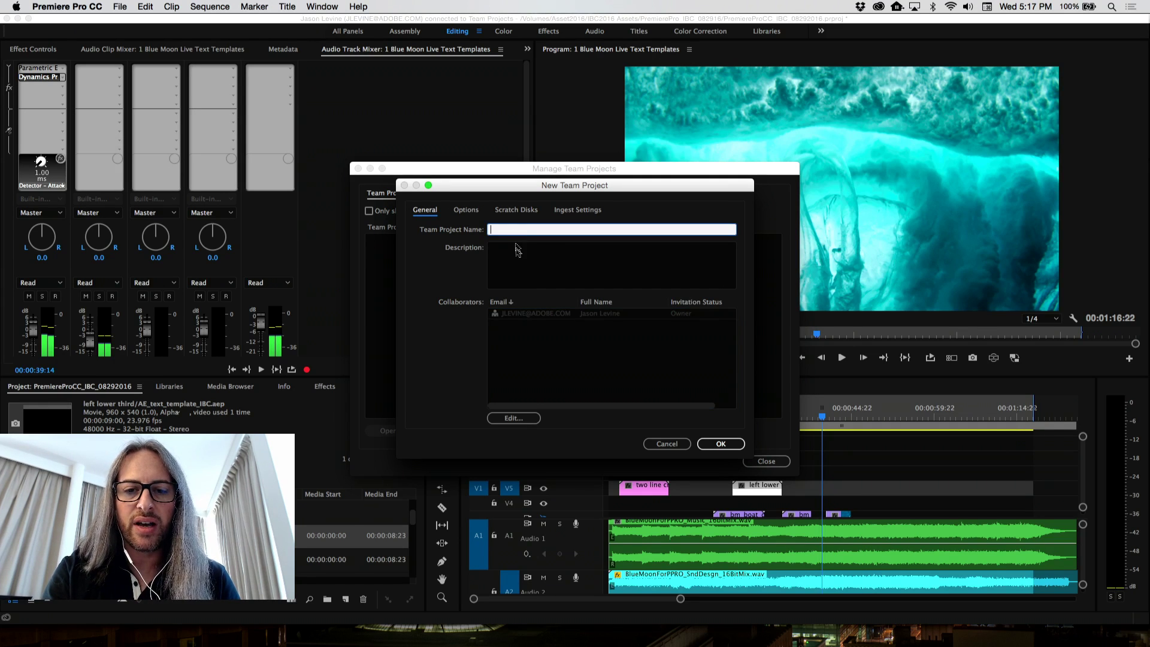
left_click(532, 314)
left_click(464, 209)
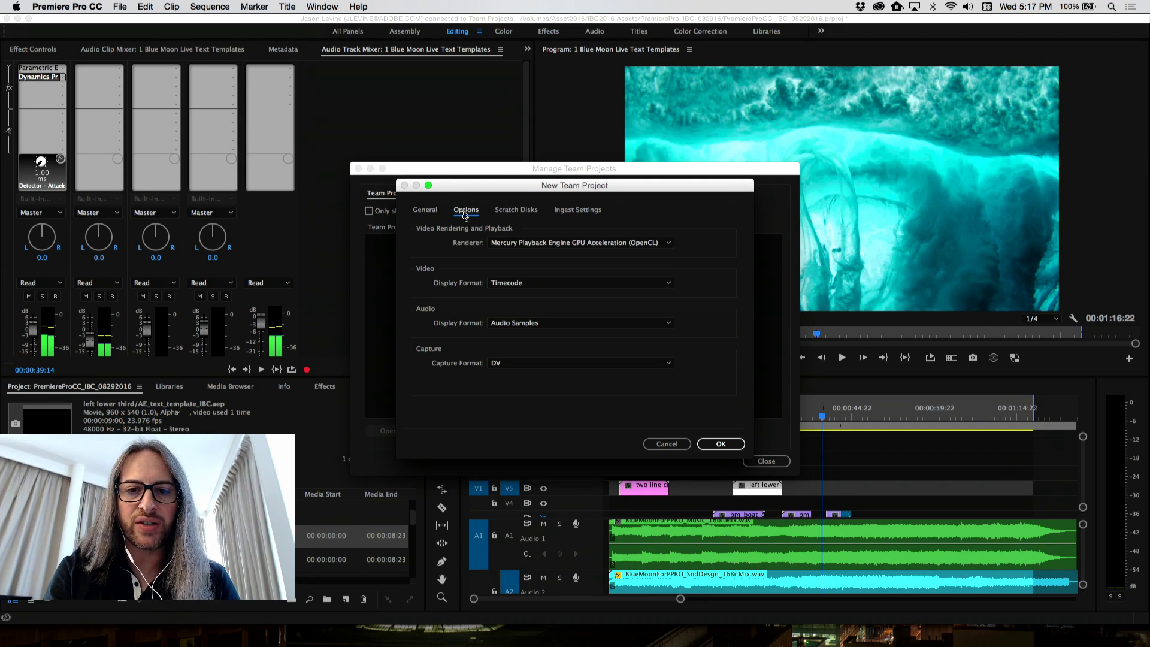
left_click(514, 211)
left_click(589, 210)
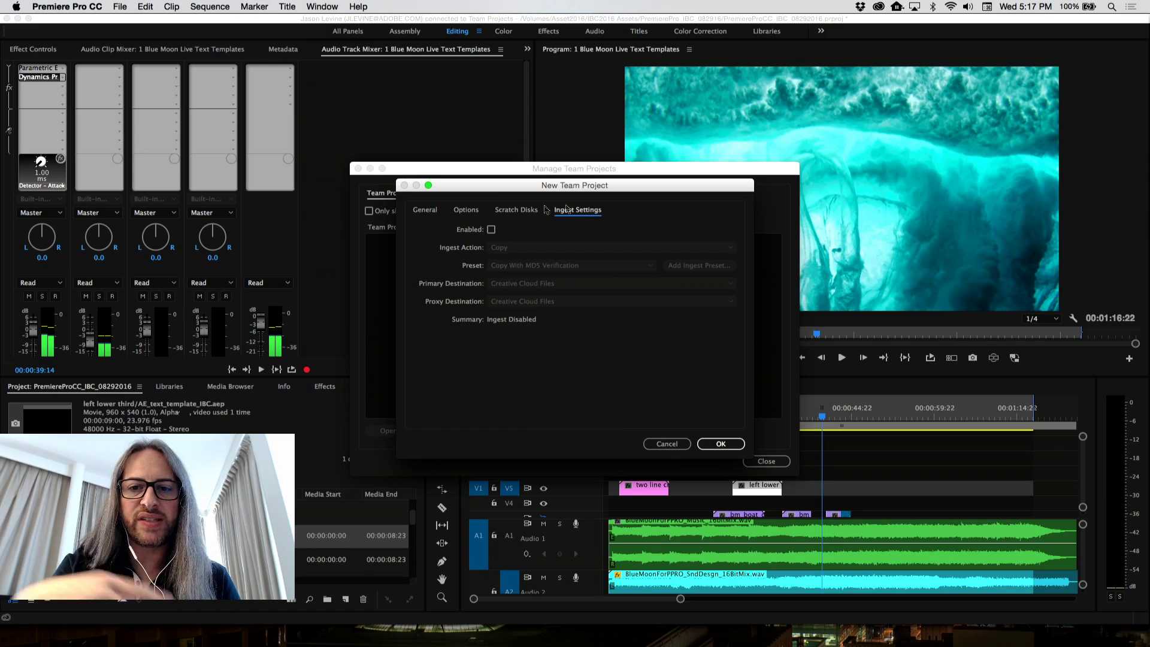
left_click(426, 214)
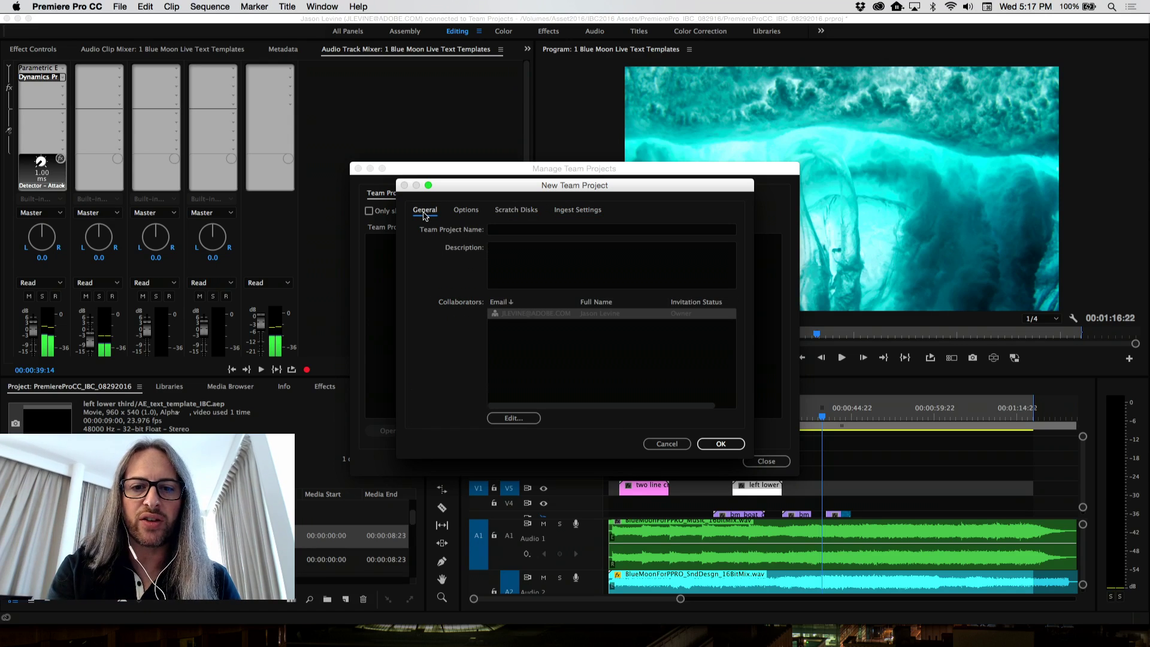
left_click(725, 444)
left_click(615, 340)
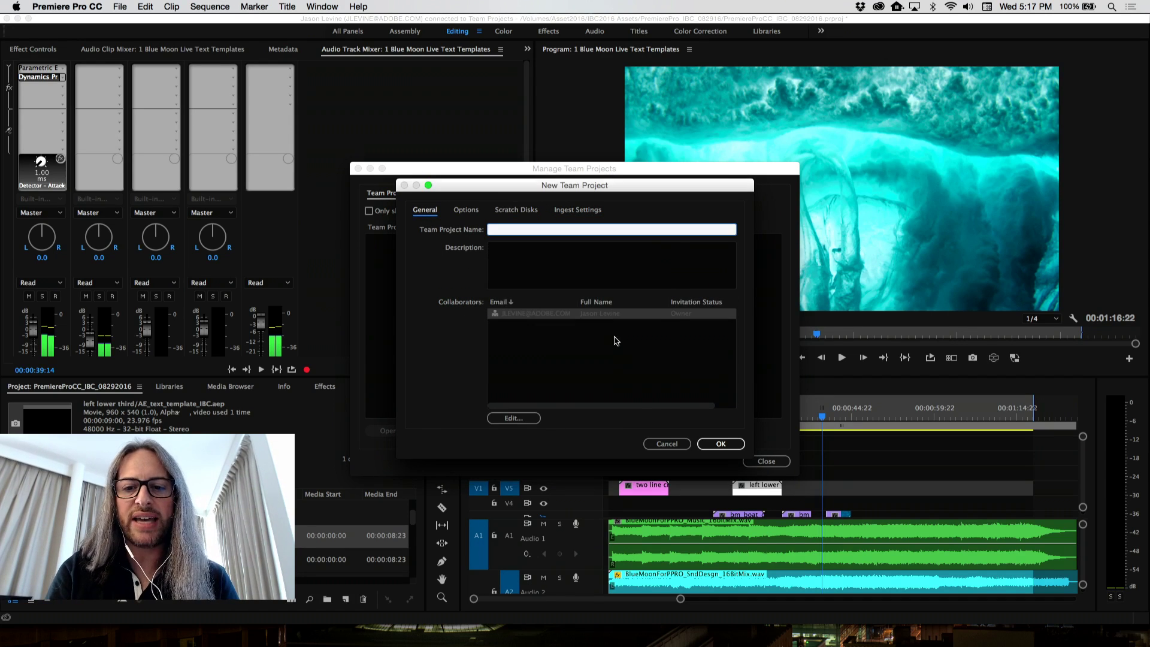
left_click(662, 444)
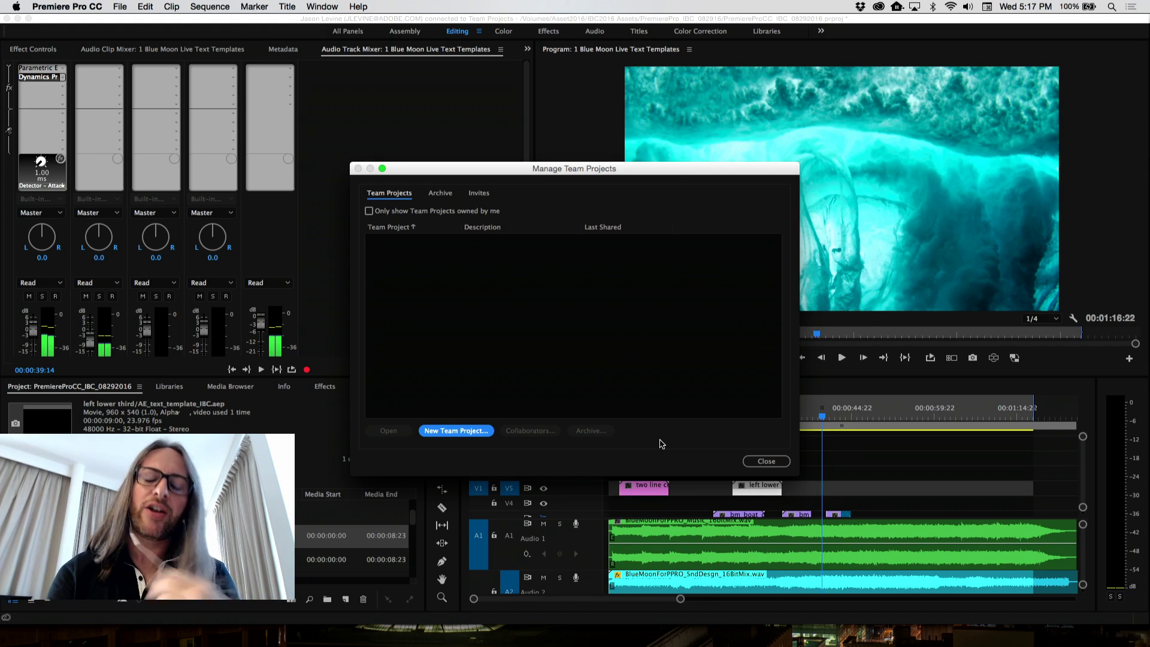
left_click(771, 463)
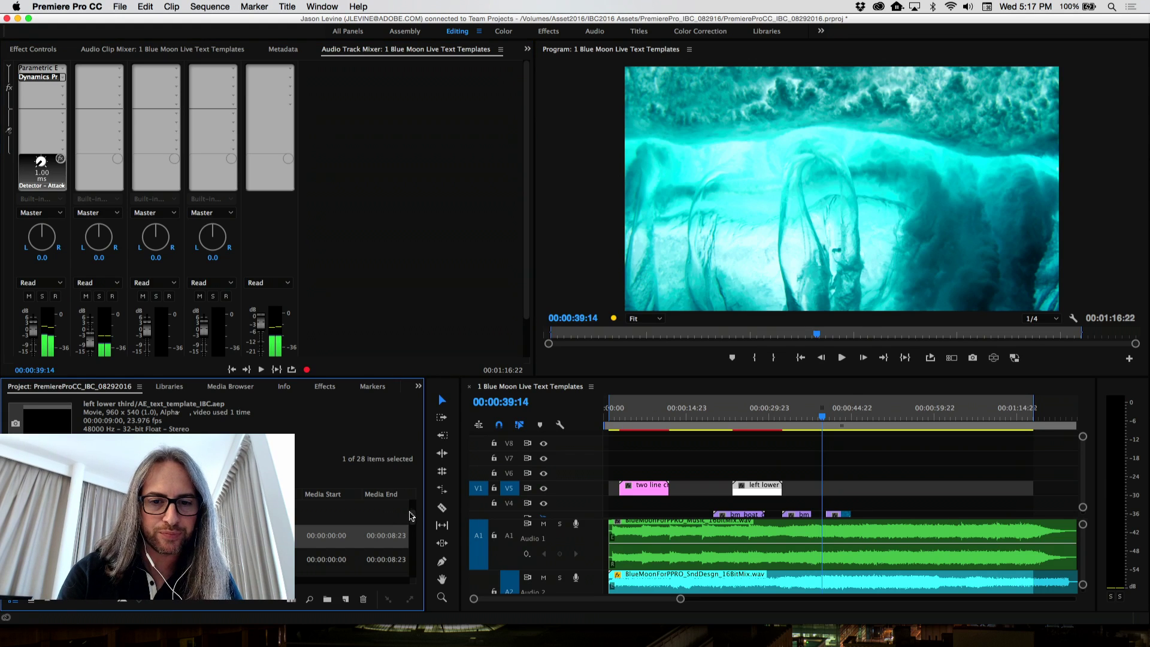
Open the 2 Going Home Captions sequence and play it from just before the caption
scroll(413, 515, "up", 3)
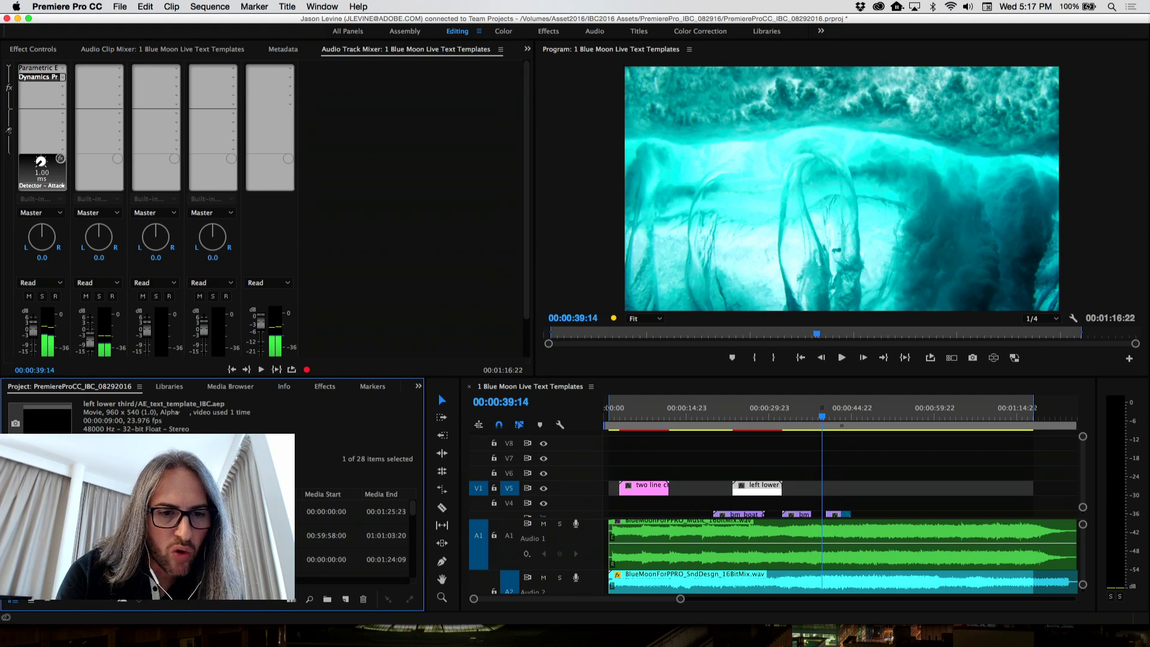
double_click(263, 535)
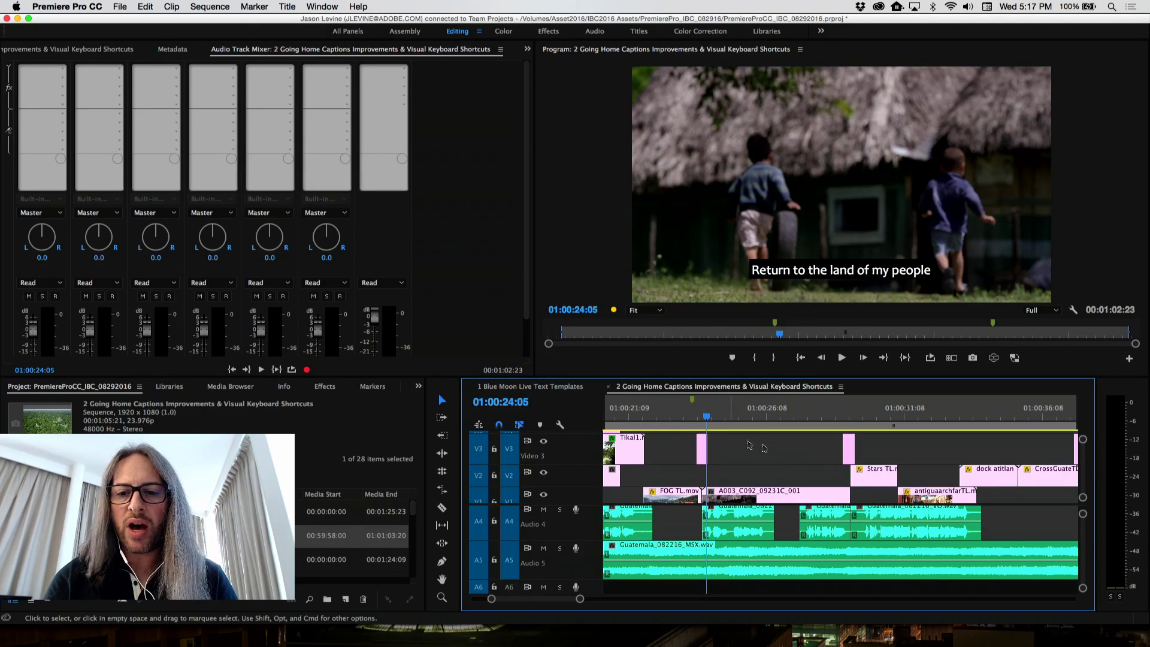
scroll(791, 459, "up", 3)
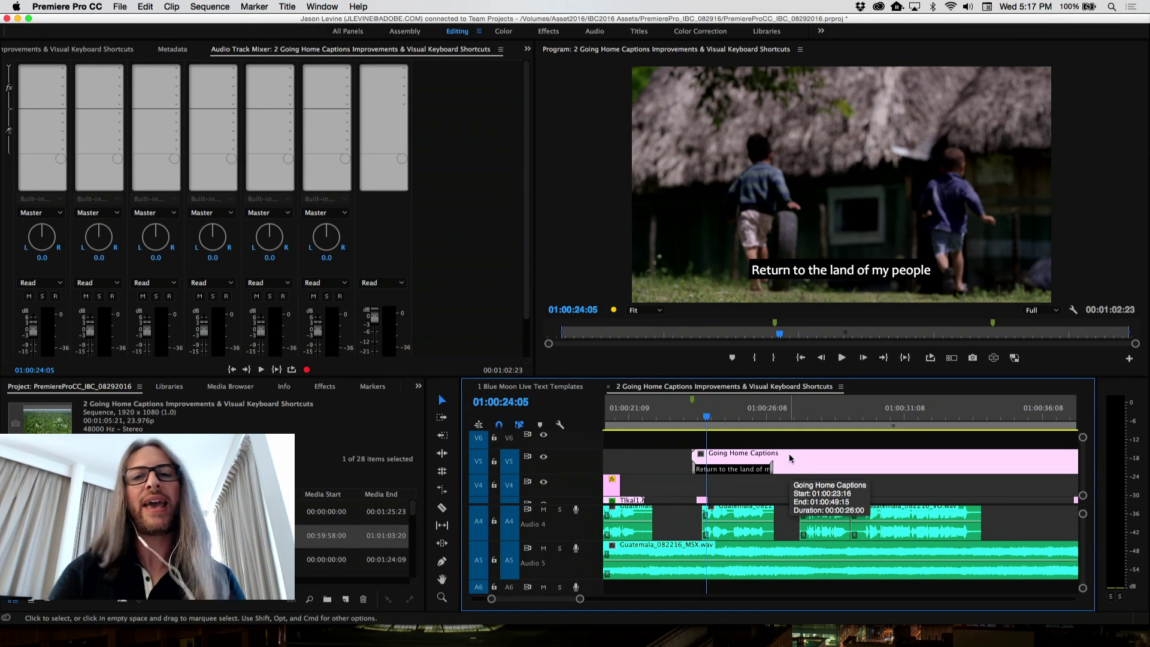
left_click_drag(709, 413, 692, 416)
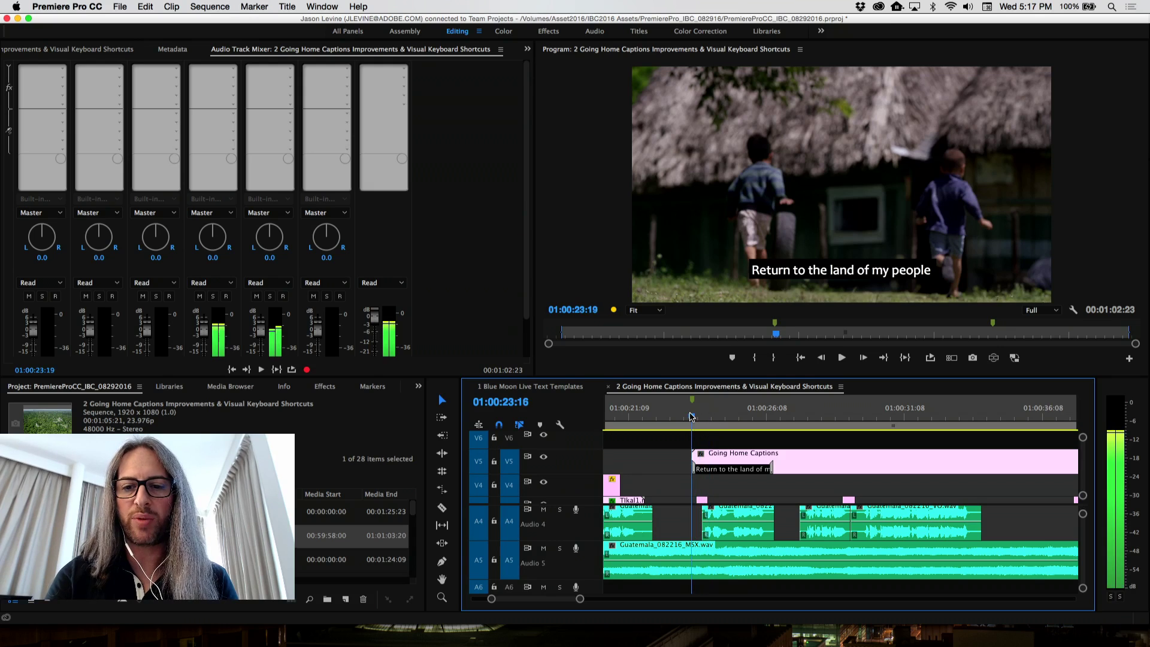
key("space")
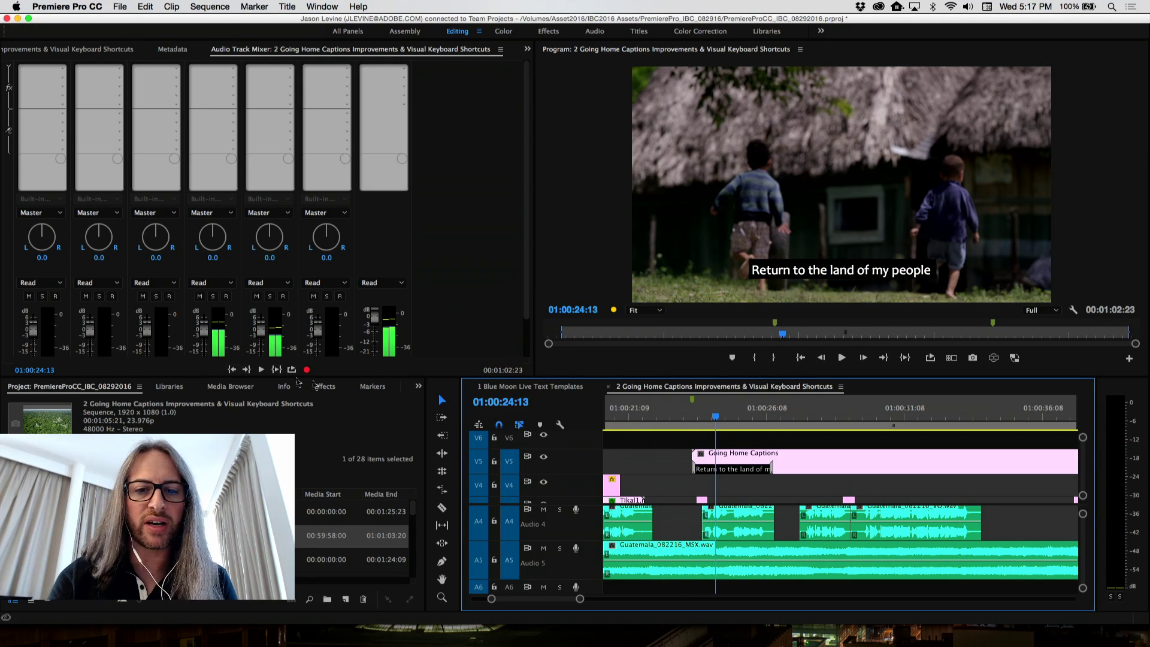
Show the Captions panel and select the Going Home Captions clip on V5
left_click(419, 386)
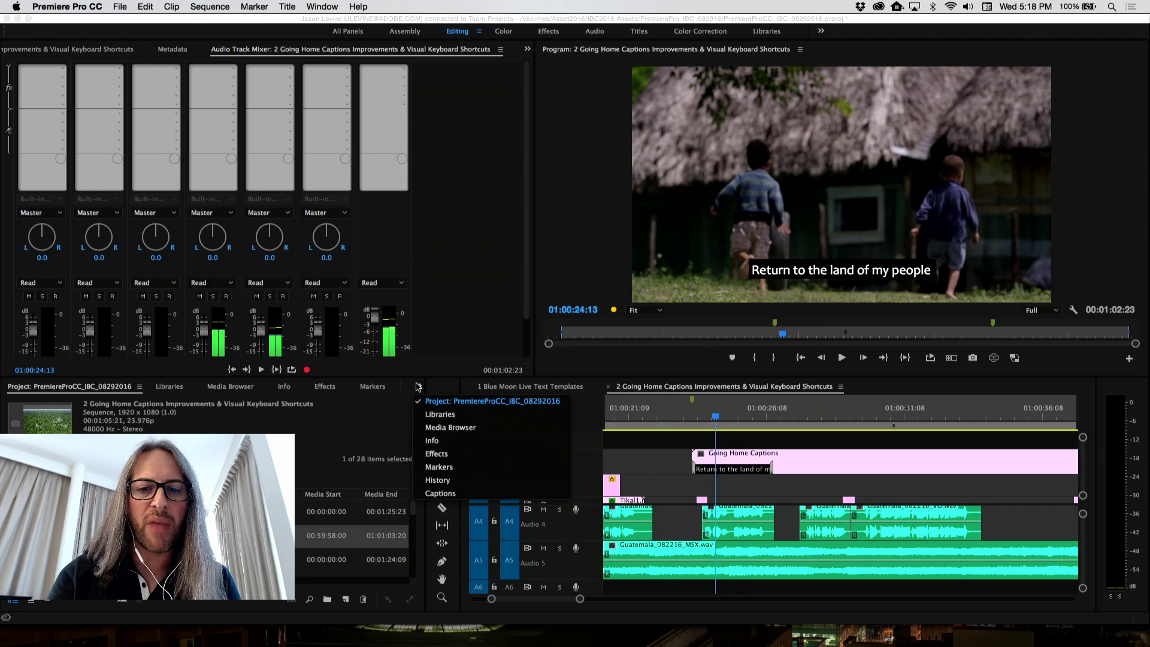
left_click(449, 493)
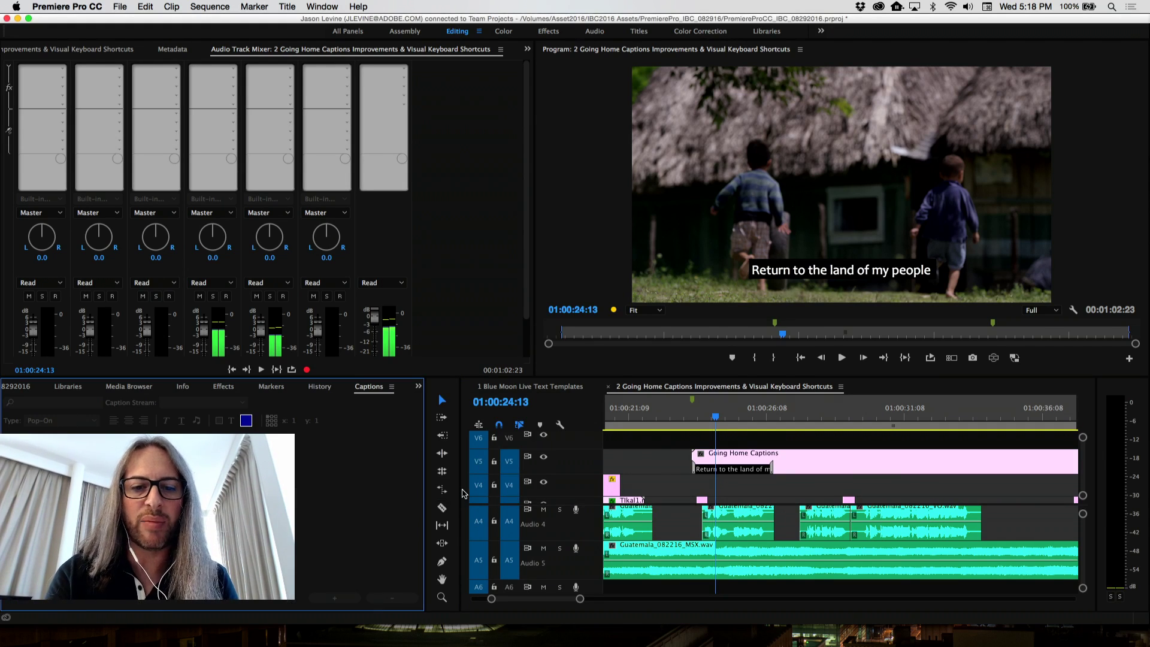
left_click(752, 457)
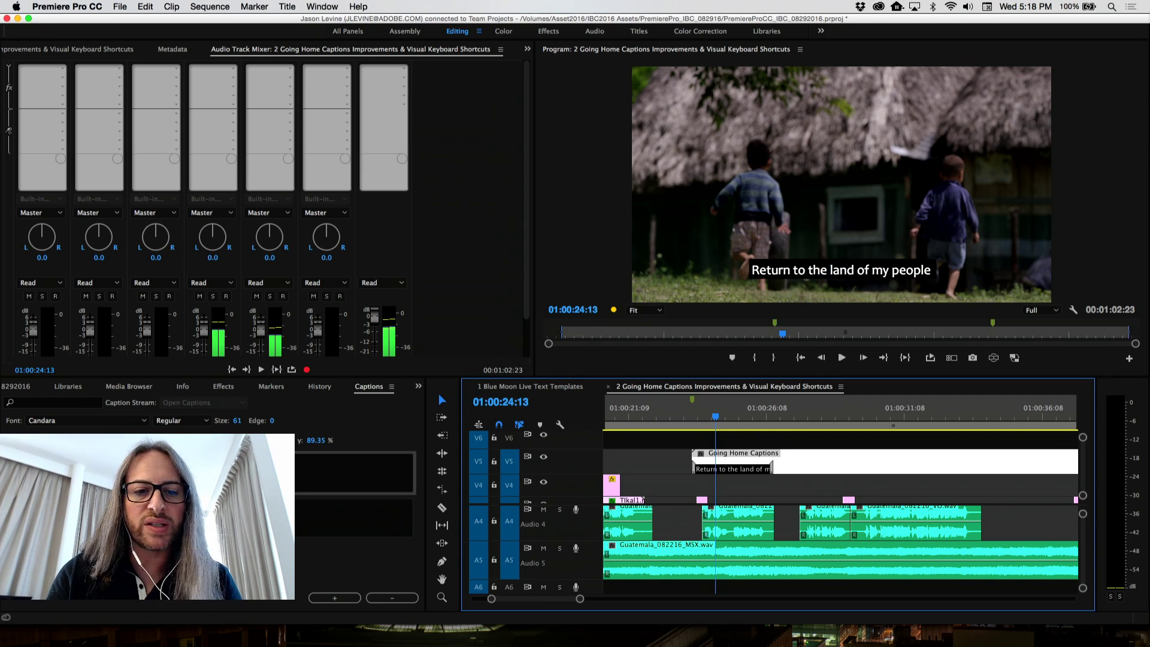
Set the caption's text colour to yellow FFD51A
left_click(354, 472)
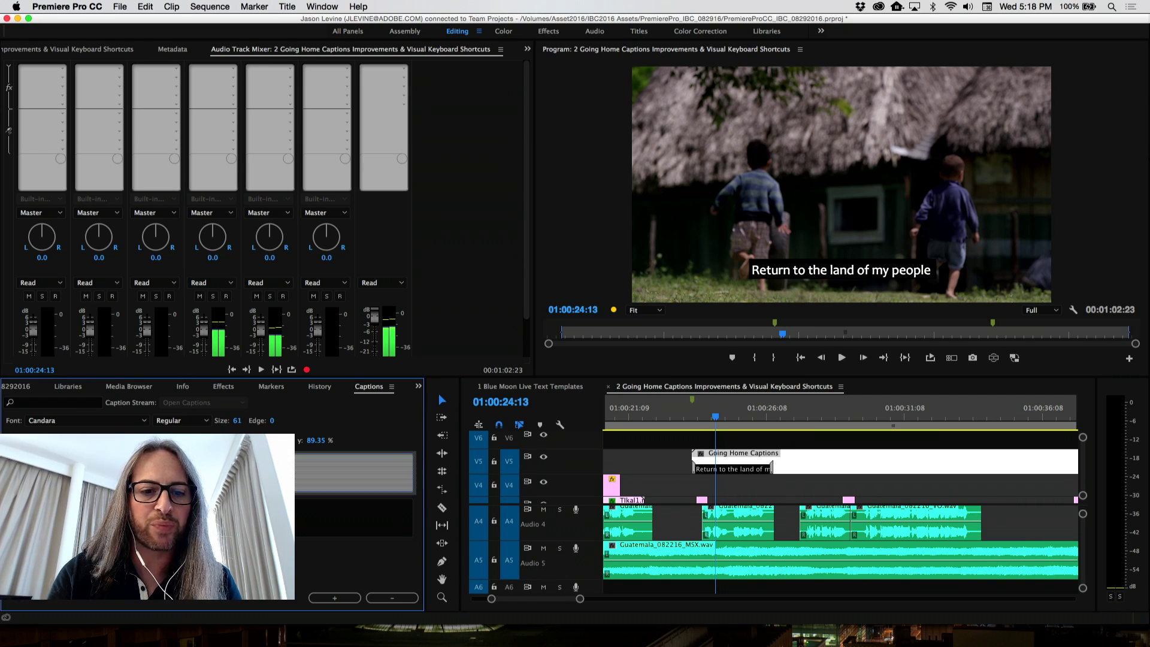
left_click(72, 440)
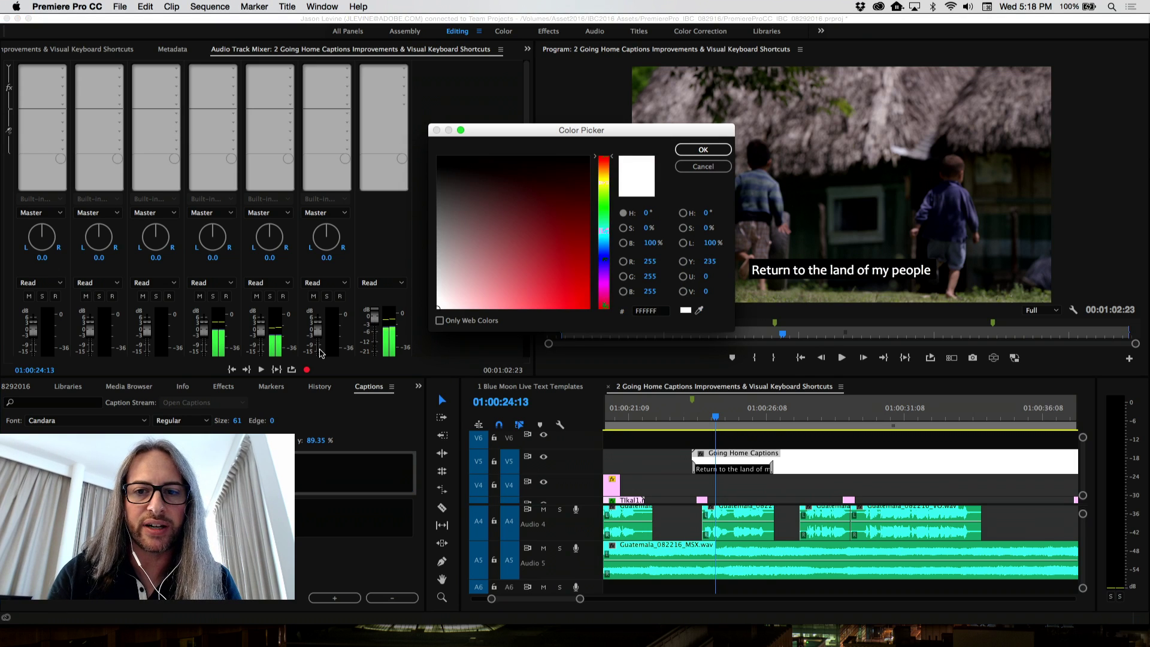
left_click(606, 182)
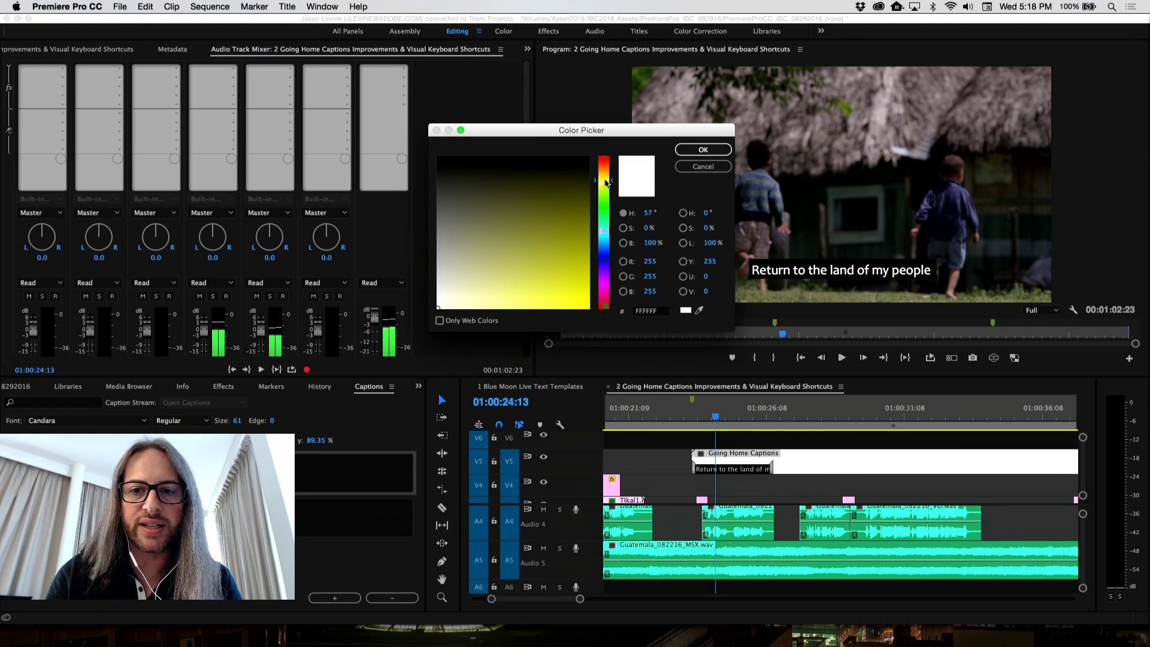
left_click_drag(605, 182, 604, 179)
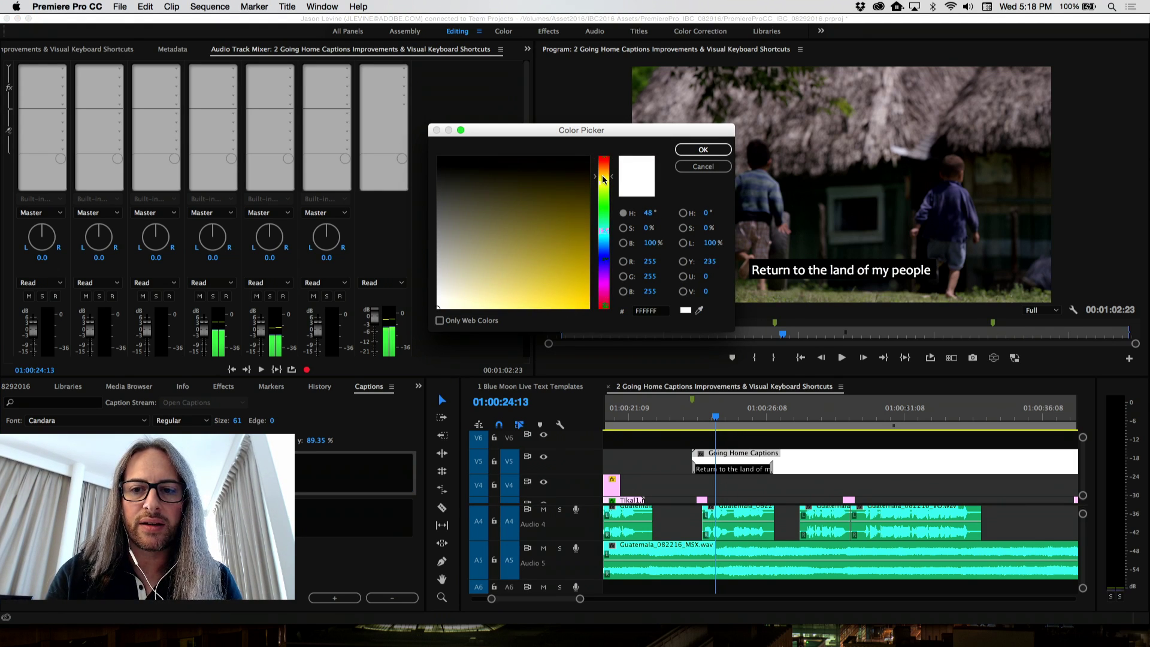
left_click_drag(571, 256, 573, 322)
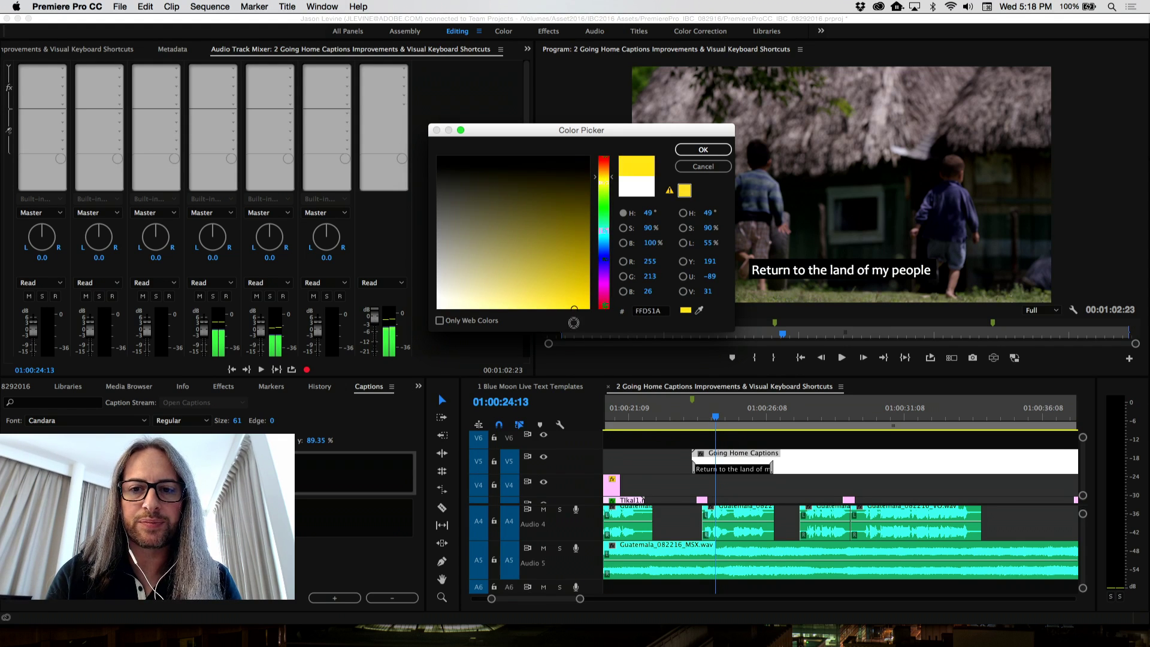
left_click(704, 150)
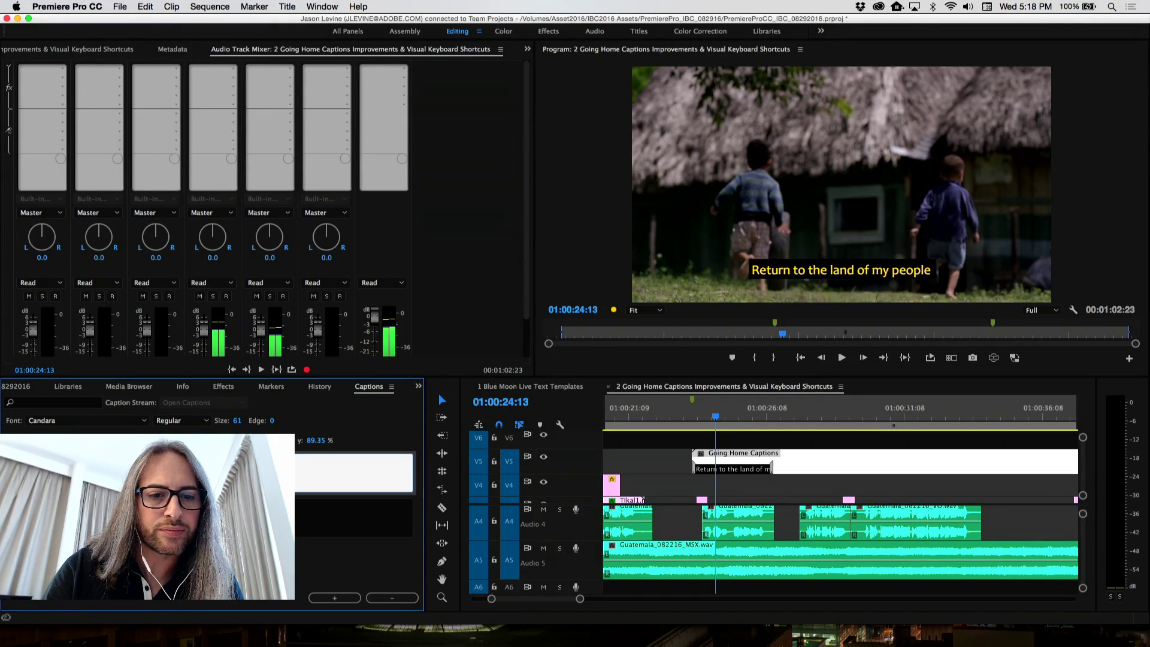
Give the caption a near-black edge colour, undoing an accidental text change
mouse_move(587, 193)
left_mouse_down()
mouse_move(569, 174)
mouse_move(574, 156)
left_mouse_up()
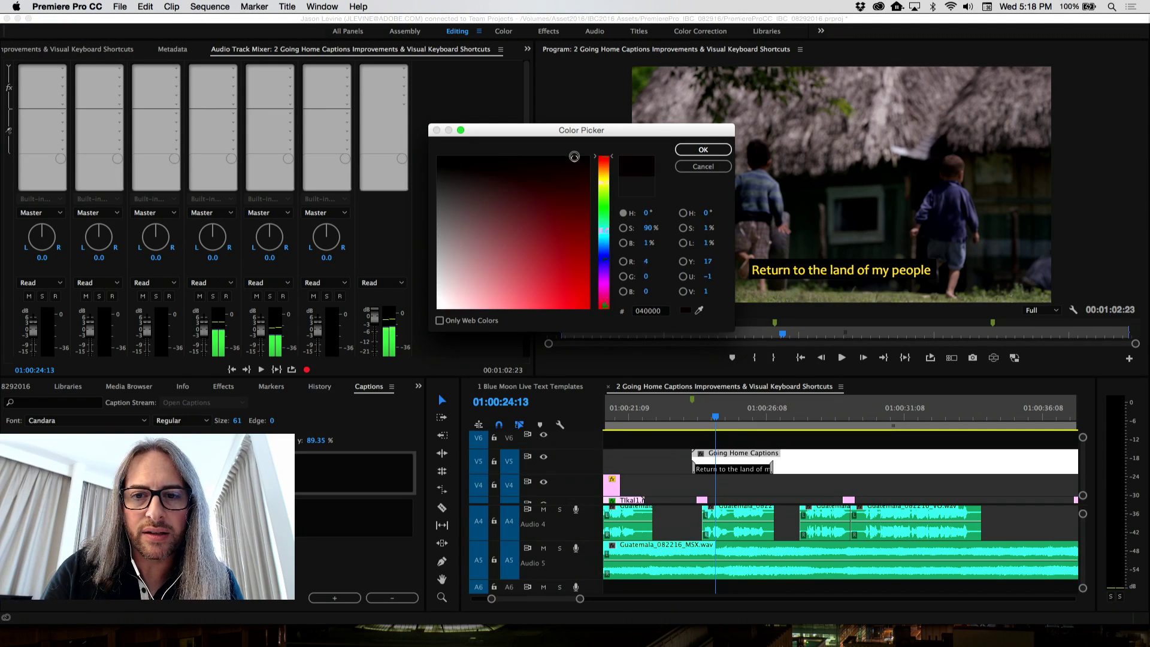
left_click(703, 150)
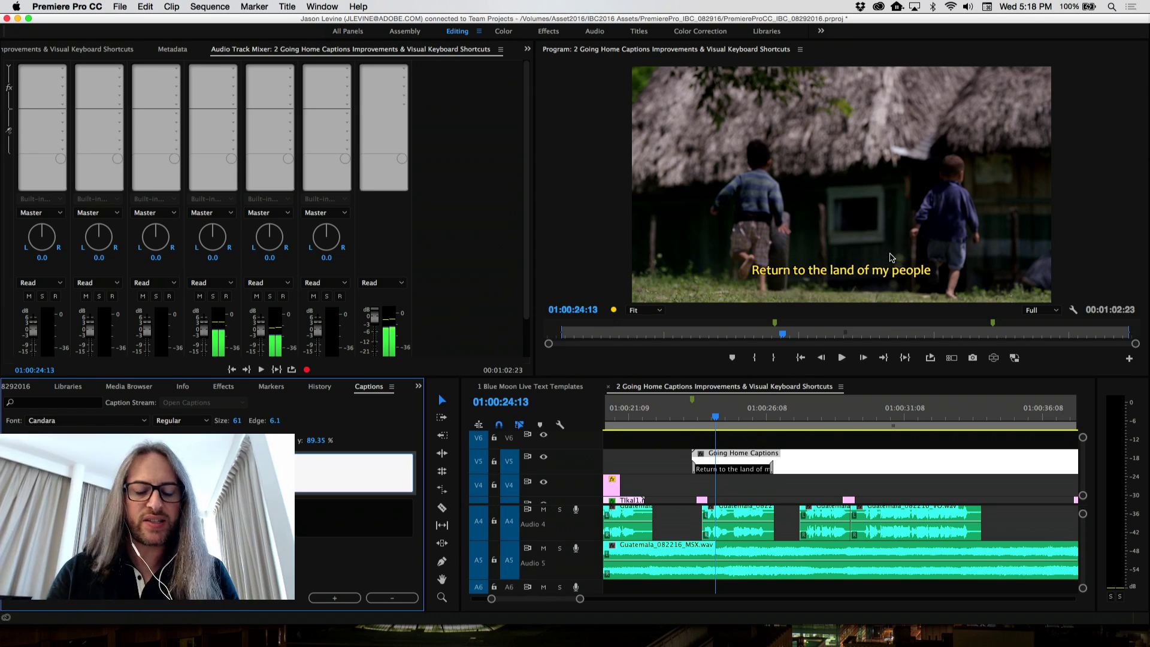
type("`")
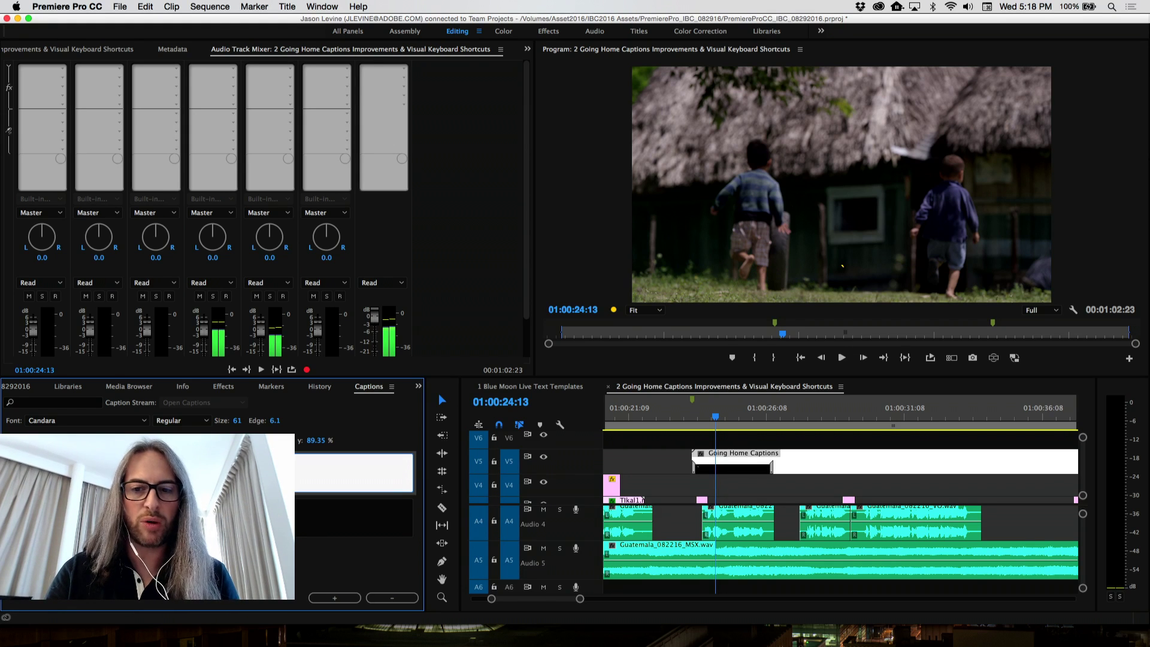
key("super+z")
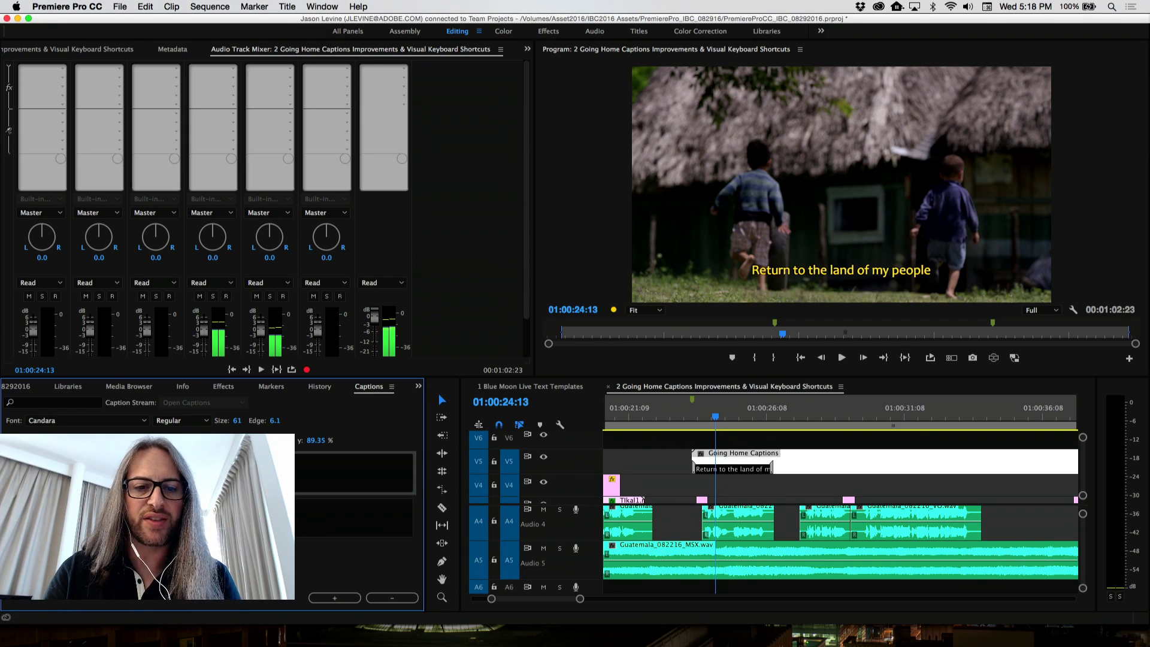
Save the project, check the caption enlarged, and open the 3 VR Stereoscopic The Needles Camp4Collective sequence
key("grave")
key("super+s")
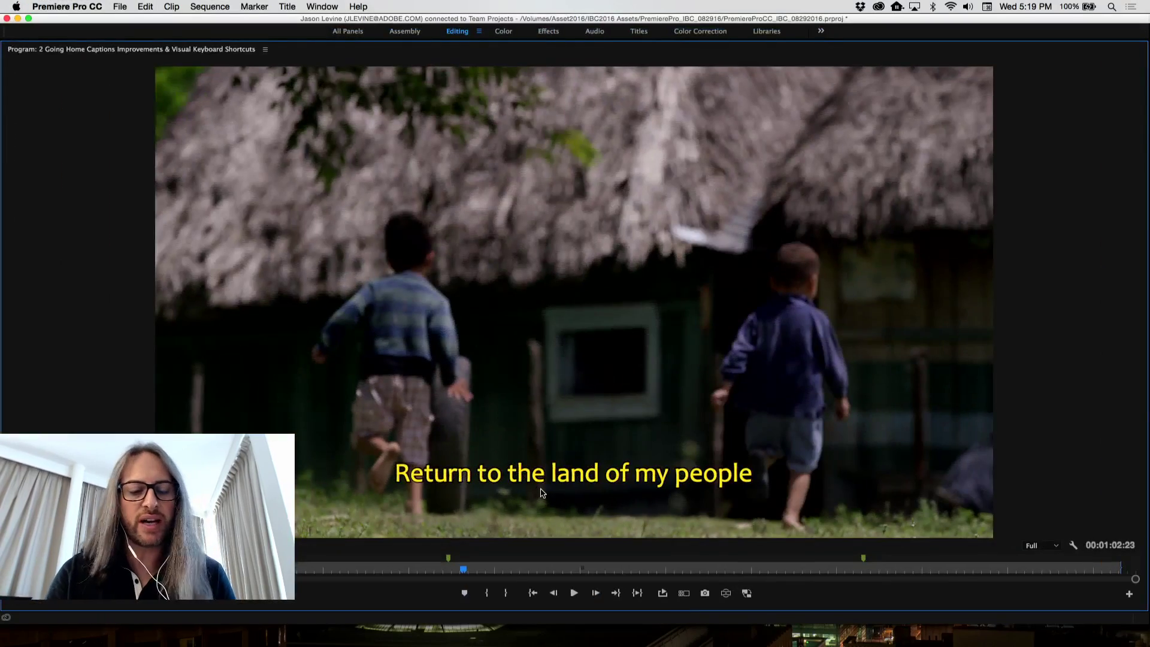
key("grave")
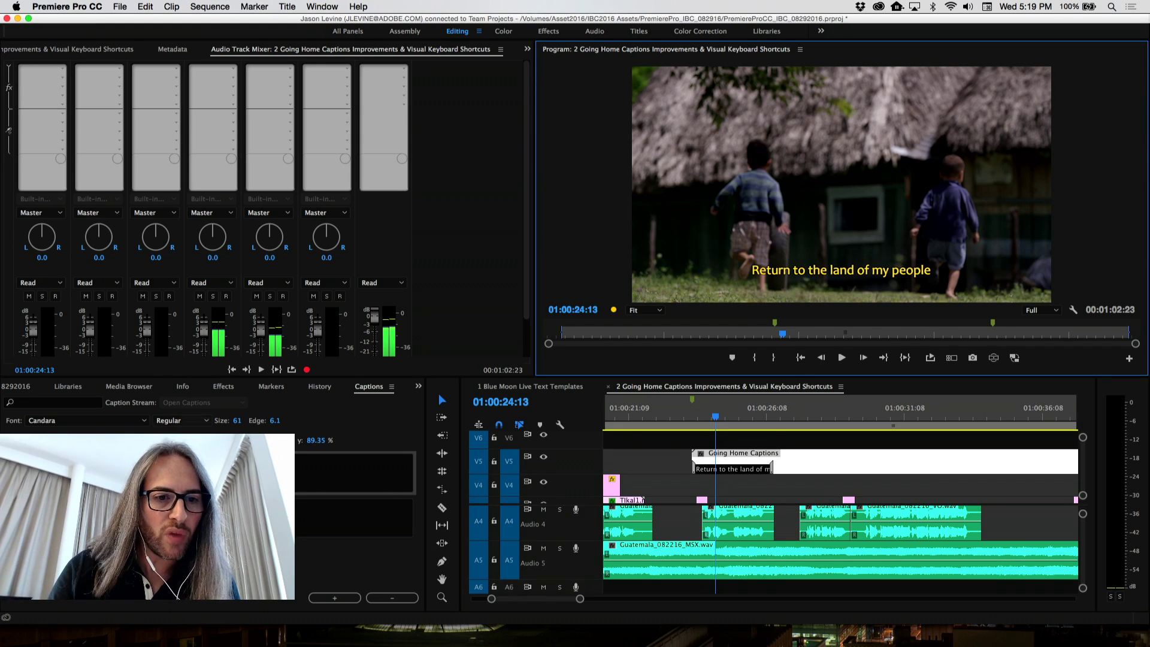
left_click(18, 387)
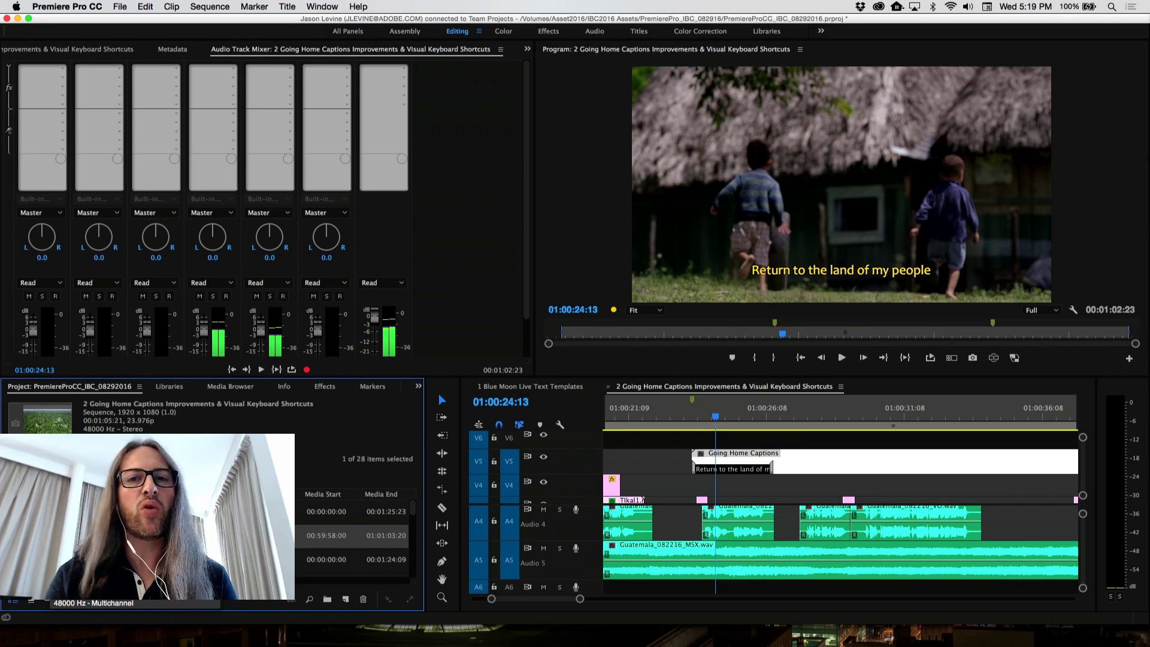
double_click(48, 559)
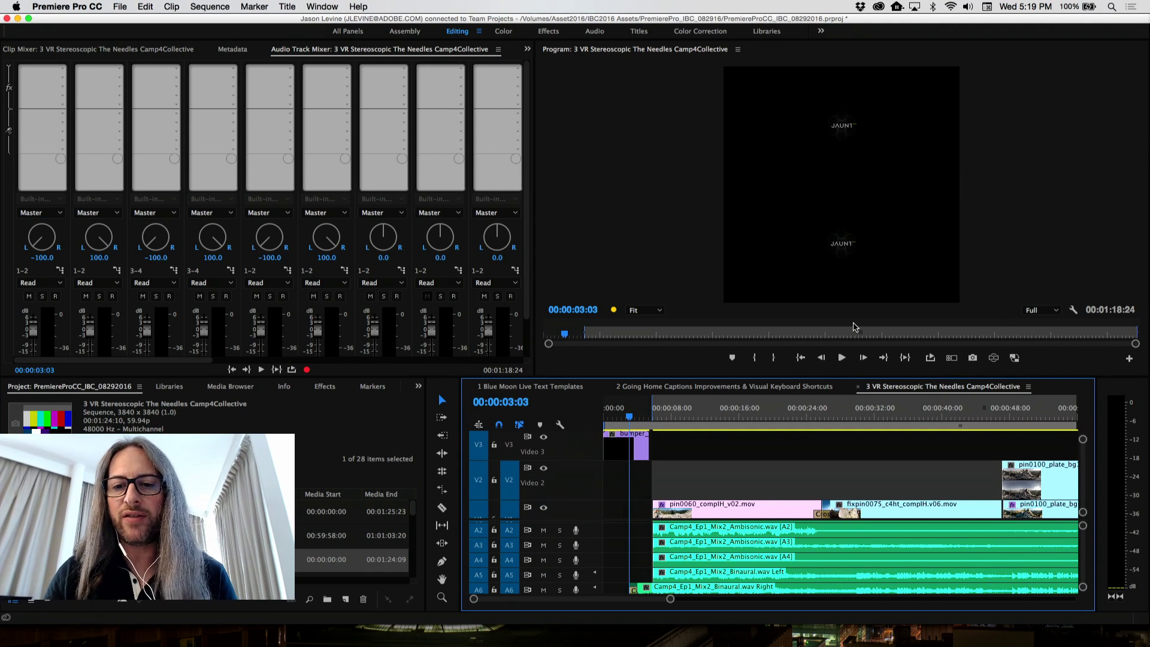
Move the VR sequence's playhead to 00:00:12:02 on the stacked summit footage
left_click(706, 410)
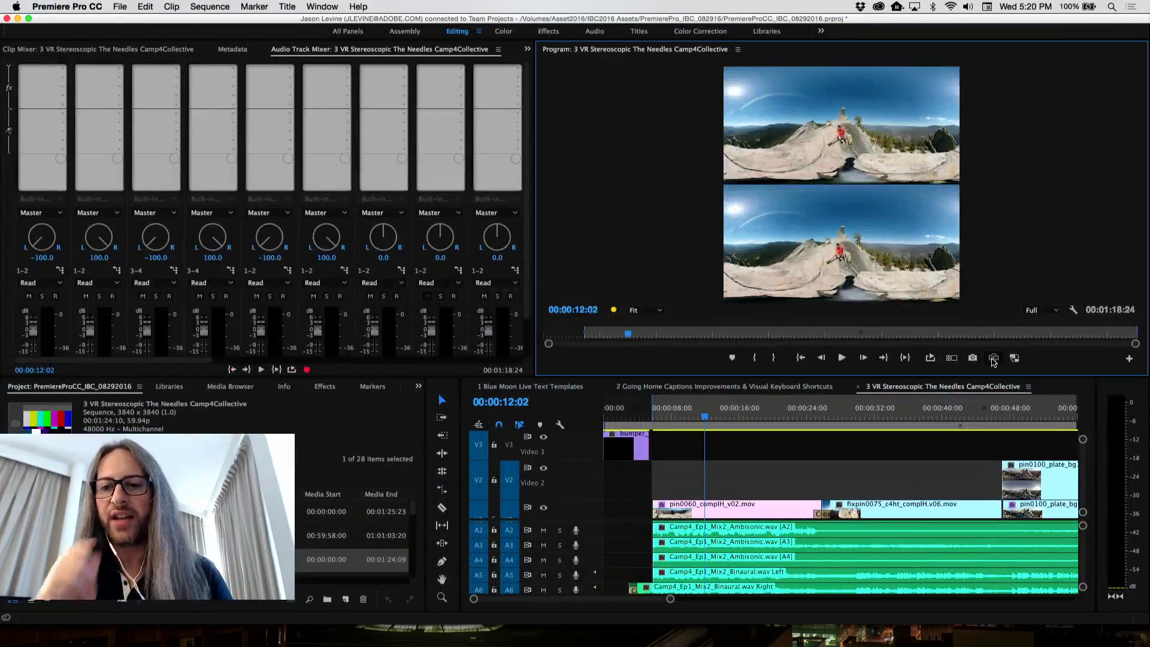
Enable VR Video in the Program monitor and lower playback resolution to 1/8
left_click(969, 348)
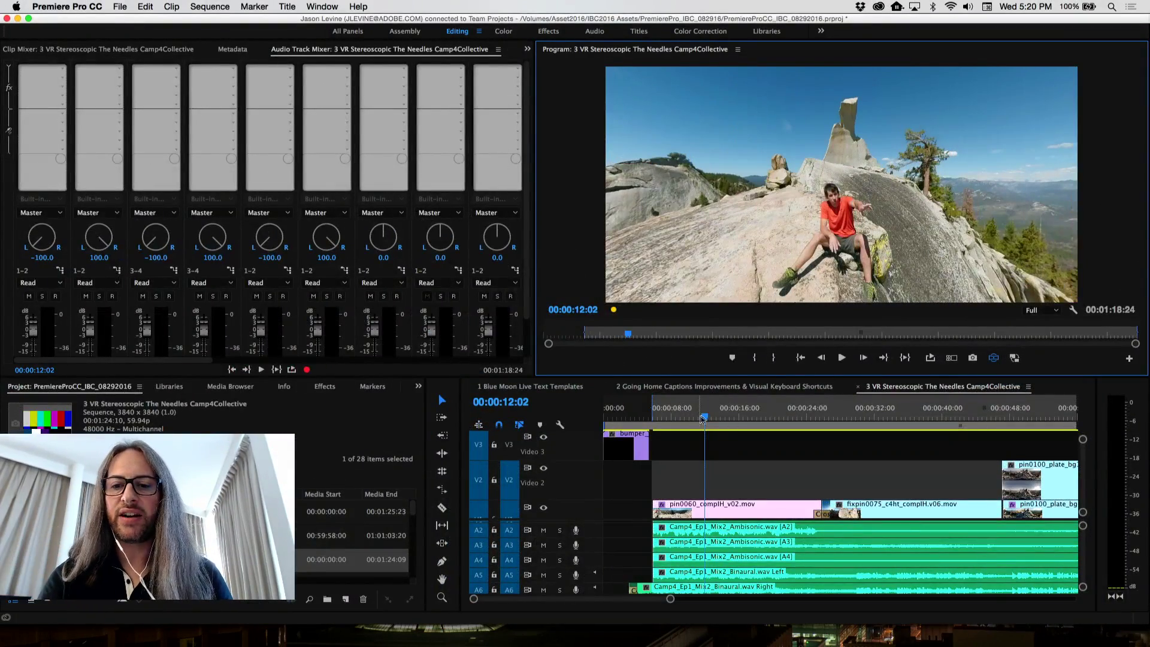
left_click(706, 416)
left_click_drag(707, 416, 728, 417)
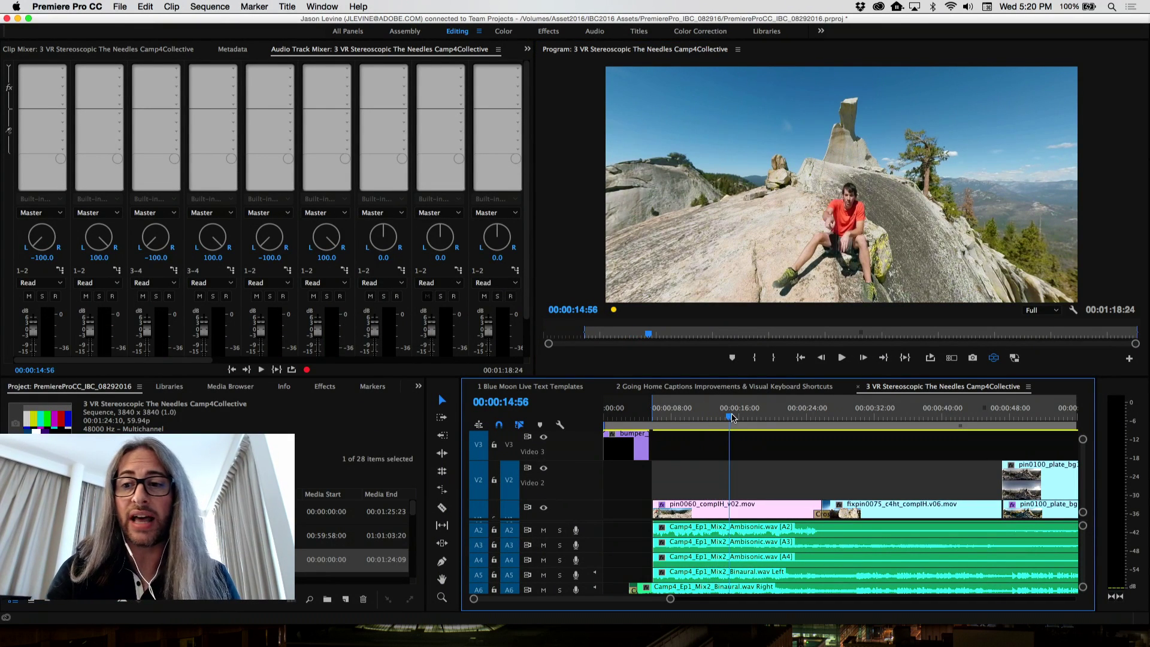
left_click(1041, 309)
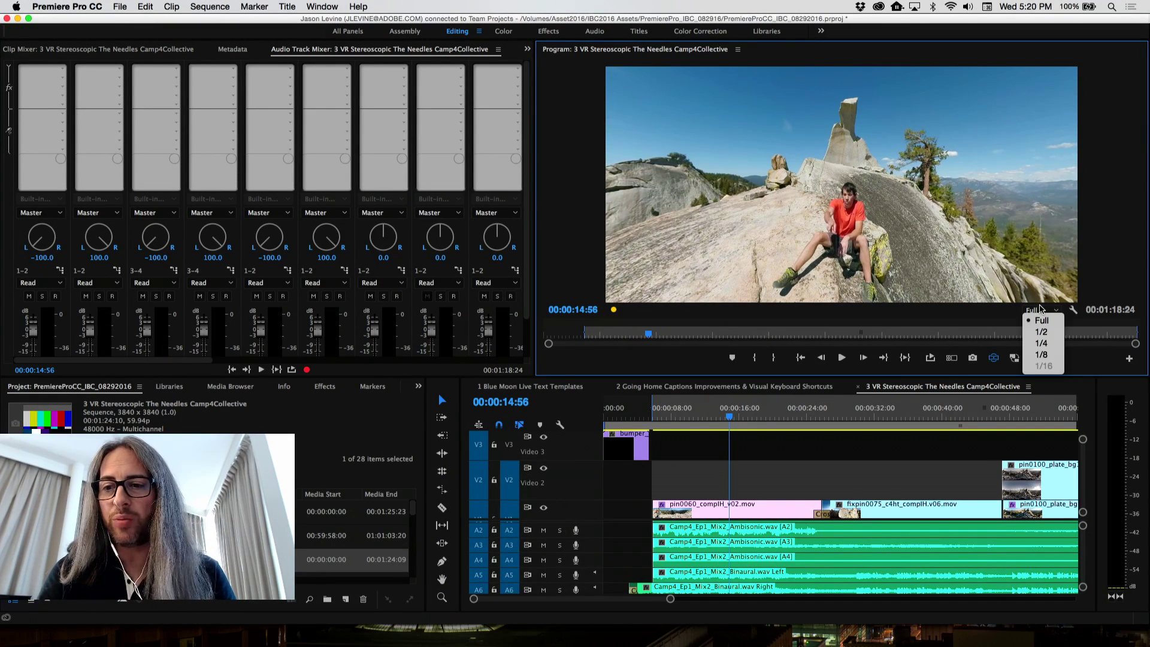
left_click(1037, 355)
Play the VR sequence from earlier and drag the view around the 360° landscape
left_click_drag(729, 415, 674, 417)
key("space")
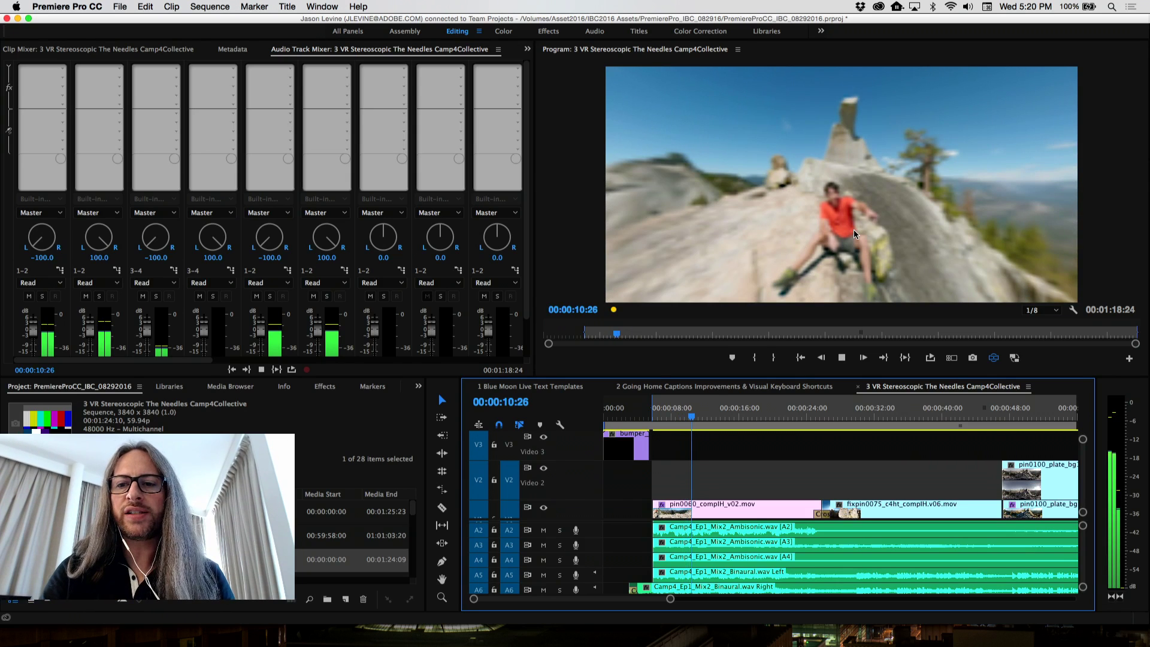
left_click(805, 226)
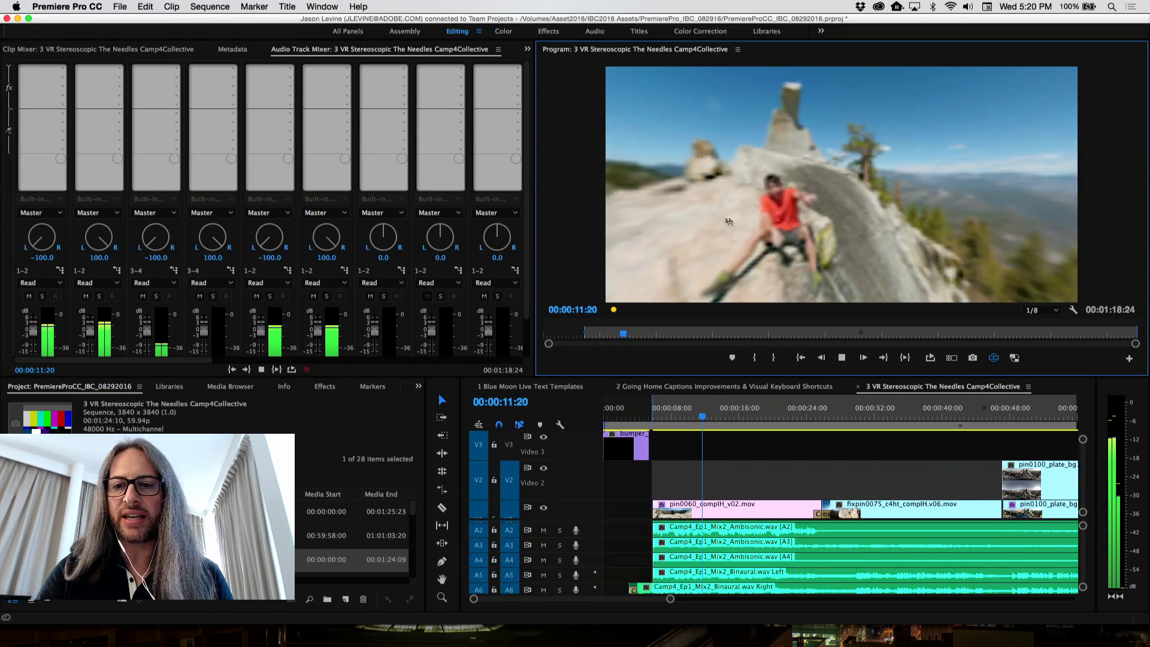
left_click_drag(805, 226, 1086, 208)
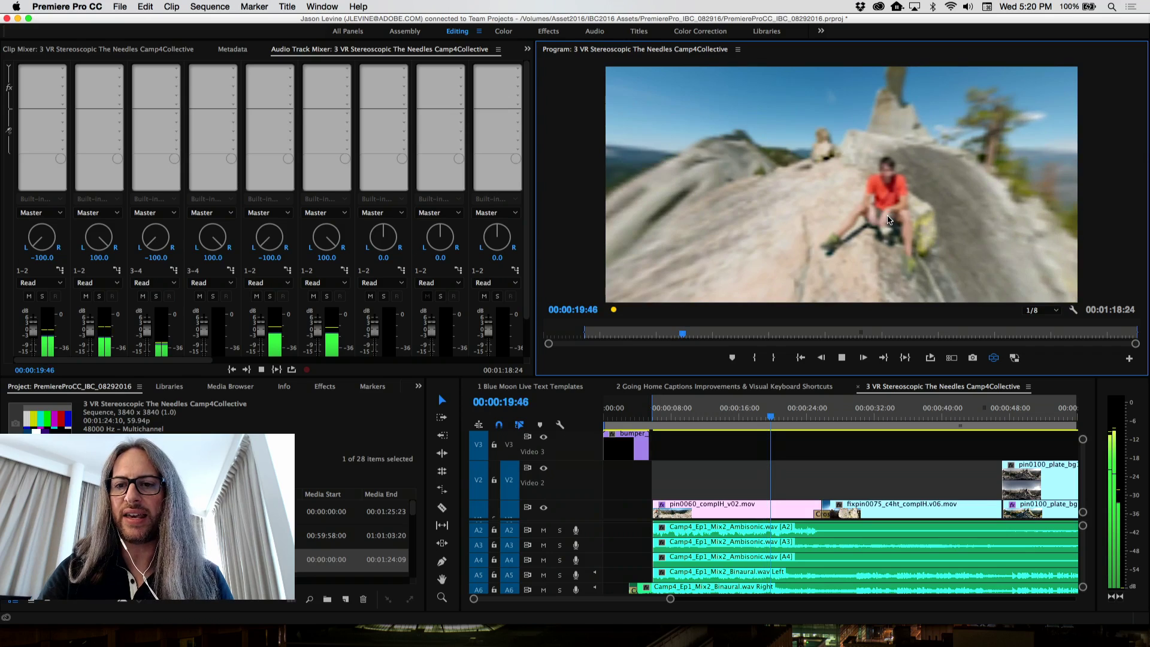
key("space")
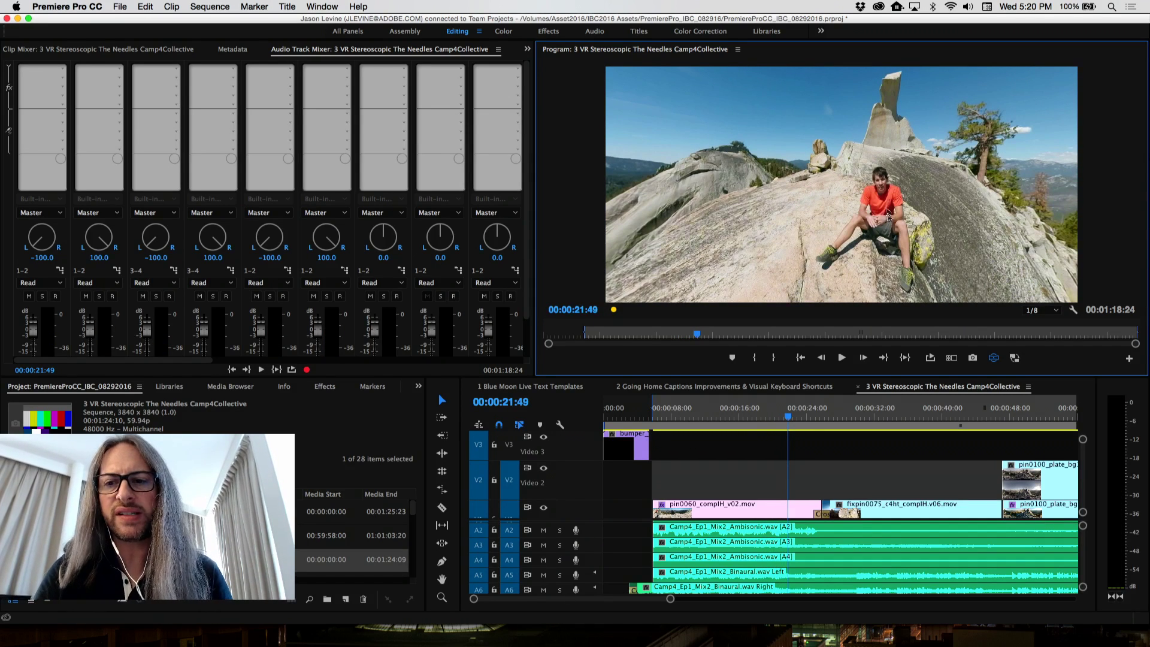
left_click_drag(894, 179, 841, 197)
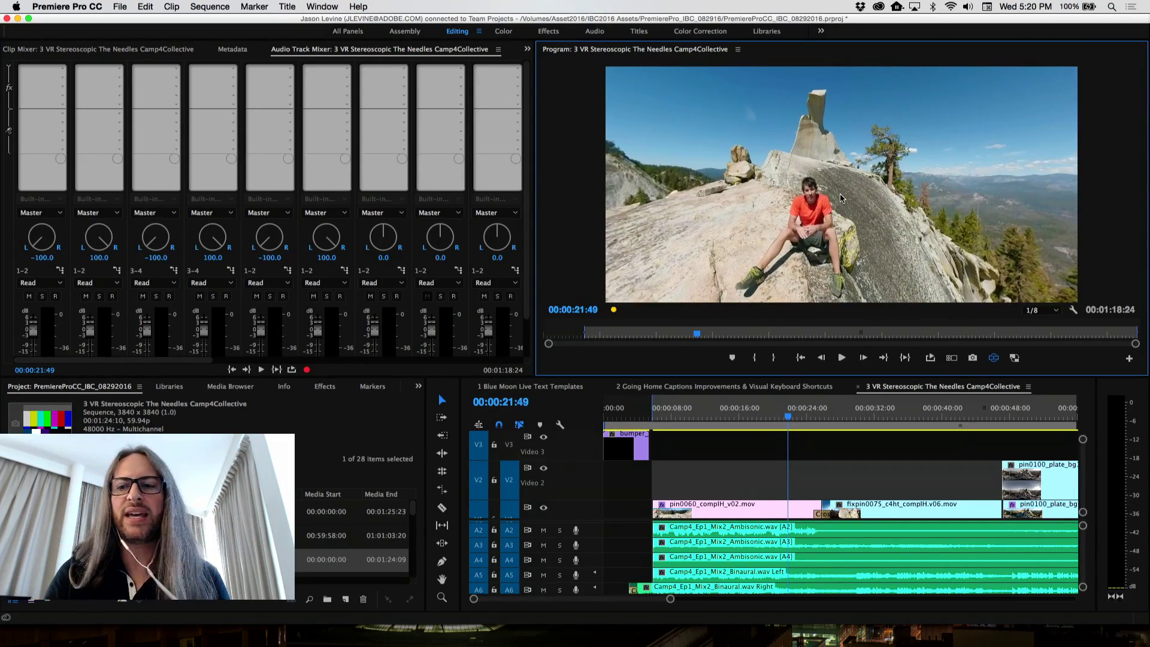
Toggle VR Video's Hide Controls off and back on, then jump to 00:00:51:28
left_click(1073, 310)
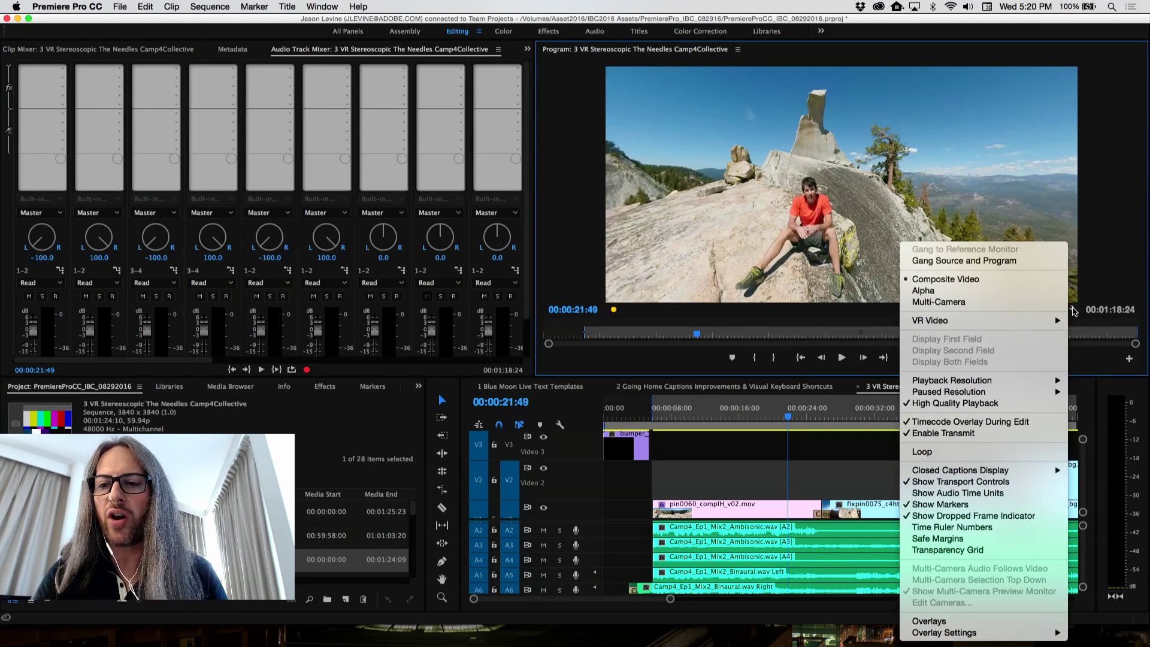
mouse_move(1048, 320)
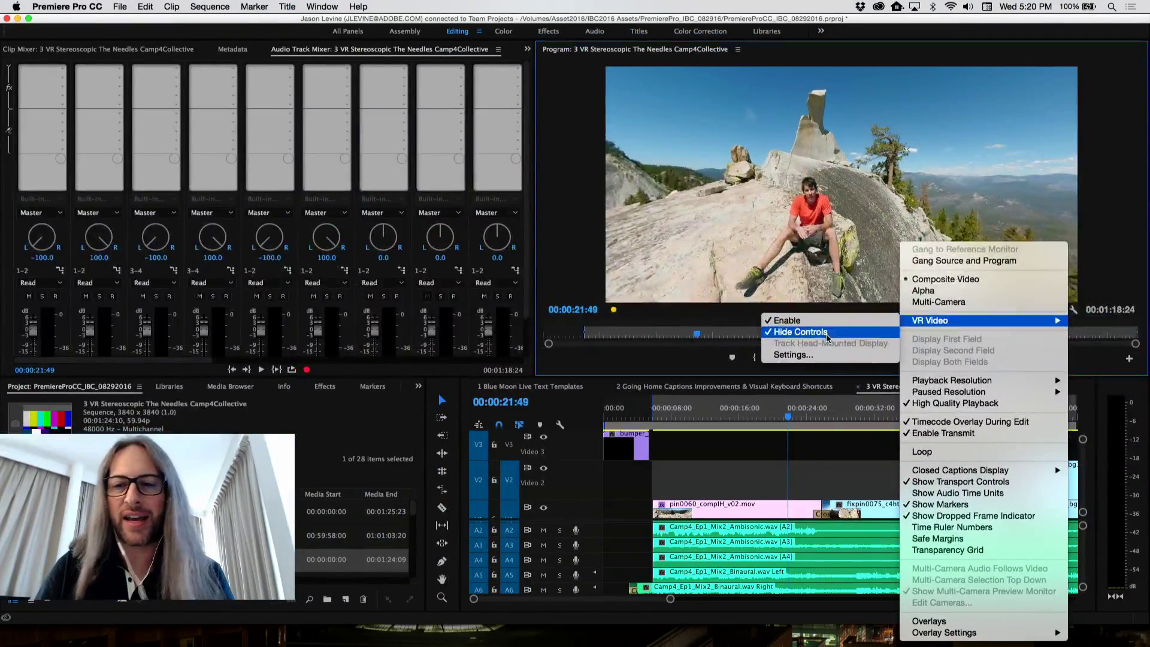
left_click(828, 336)
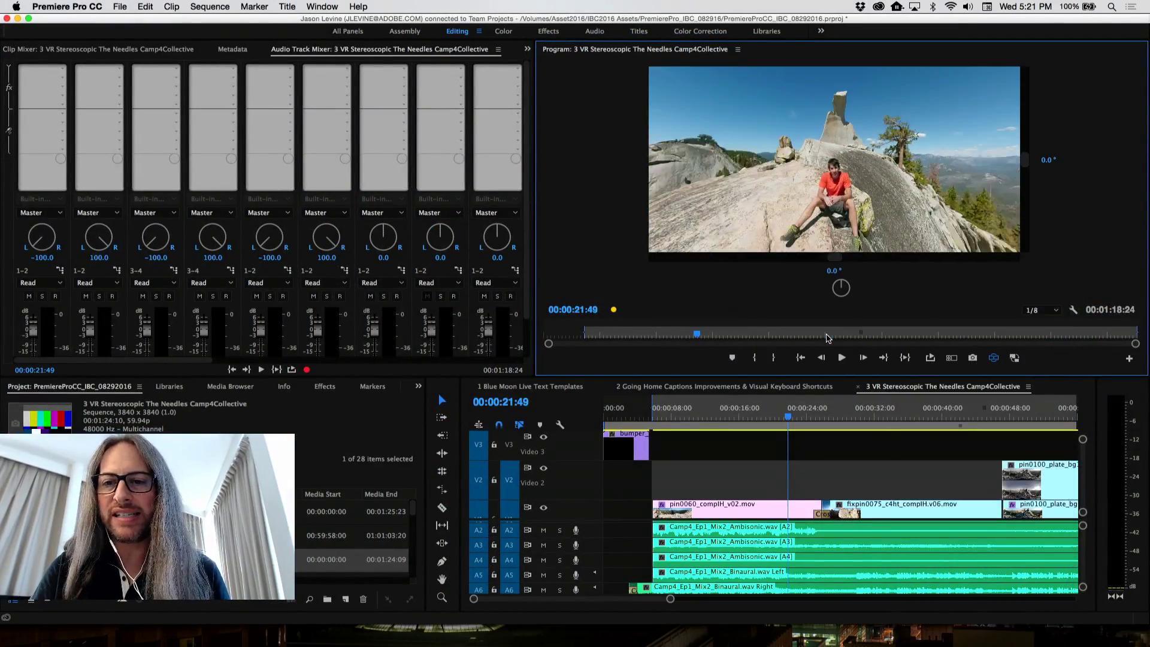
left_click(1073, 309)
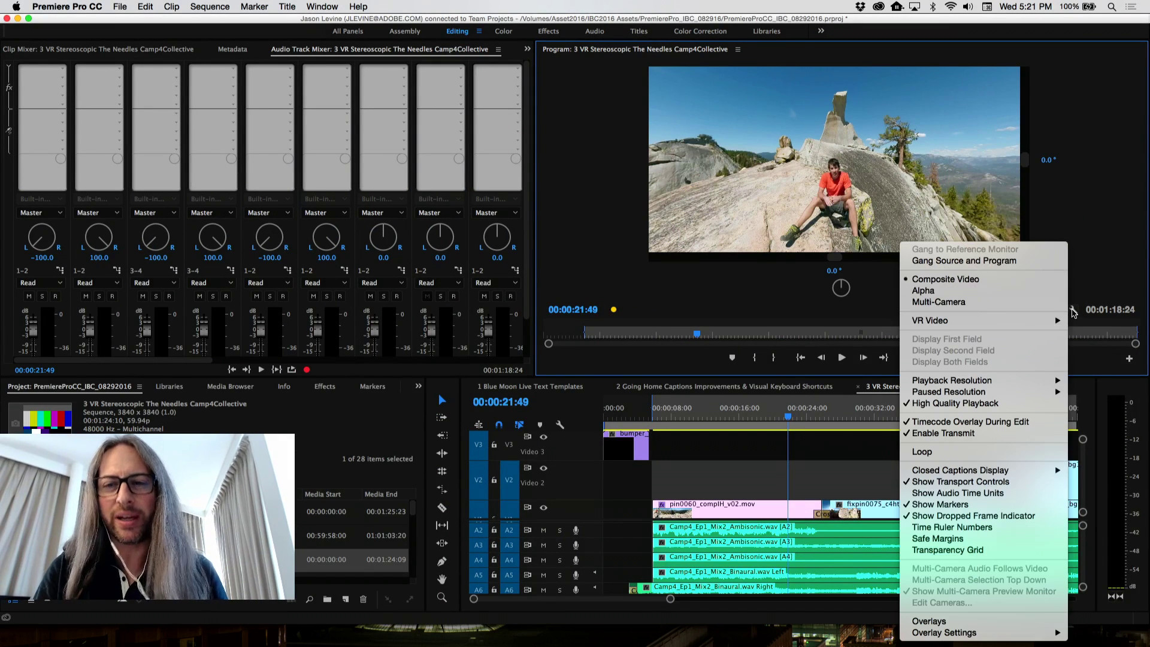
mouse_move(979, 323)
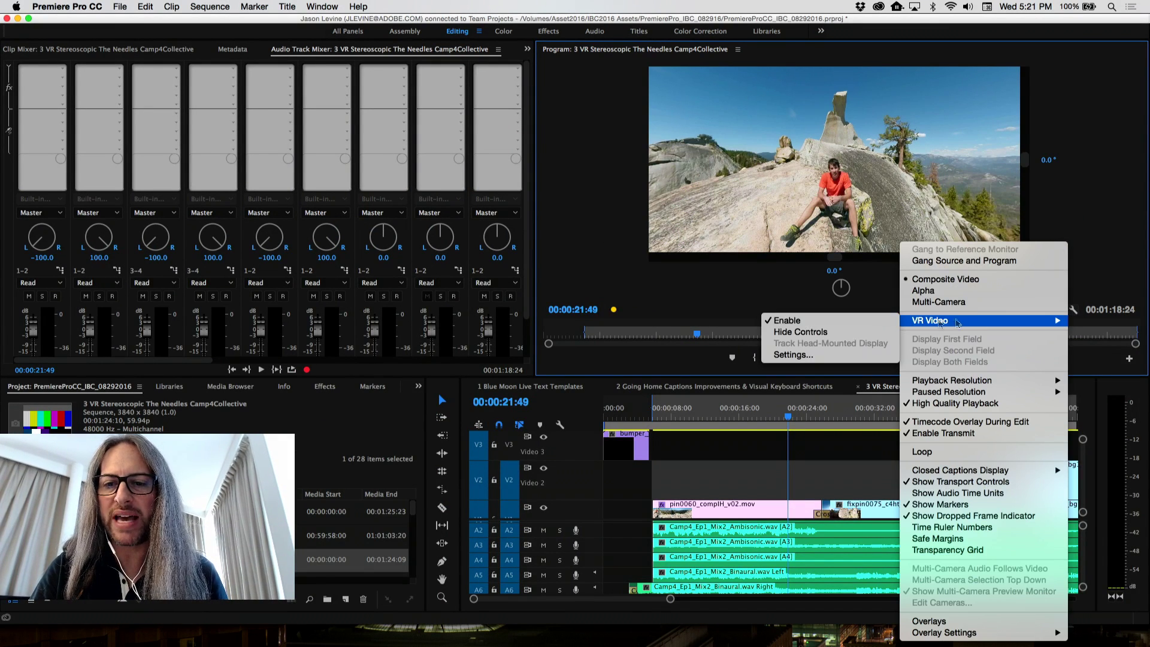
left_click(827, 335)
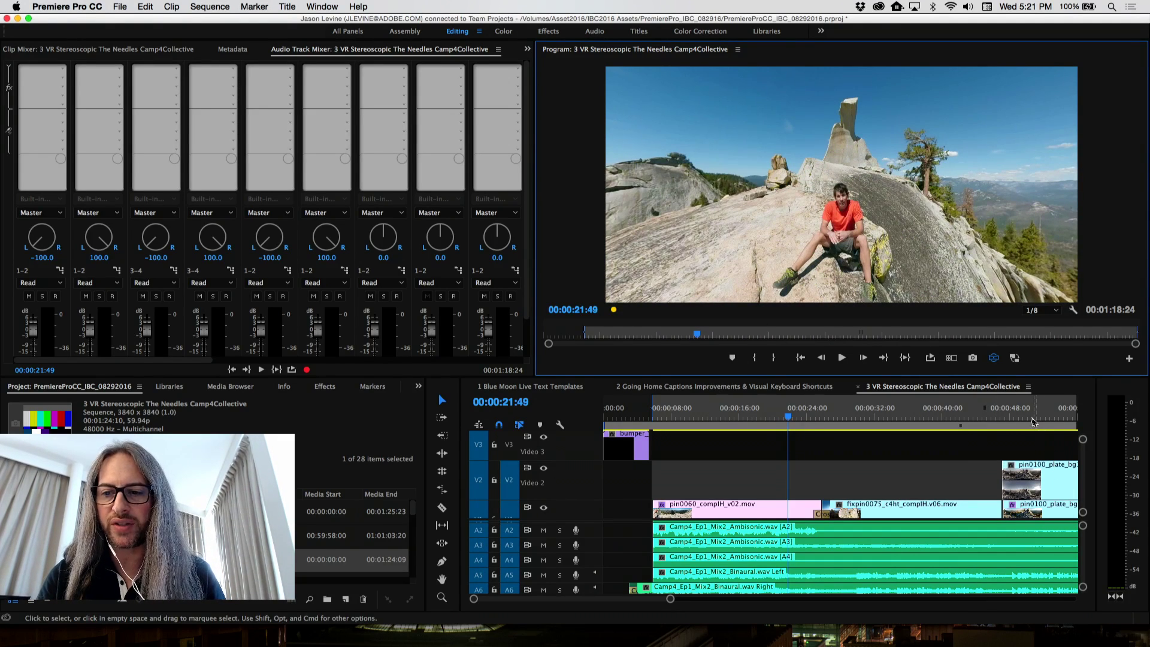
left_click(1039, 418)
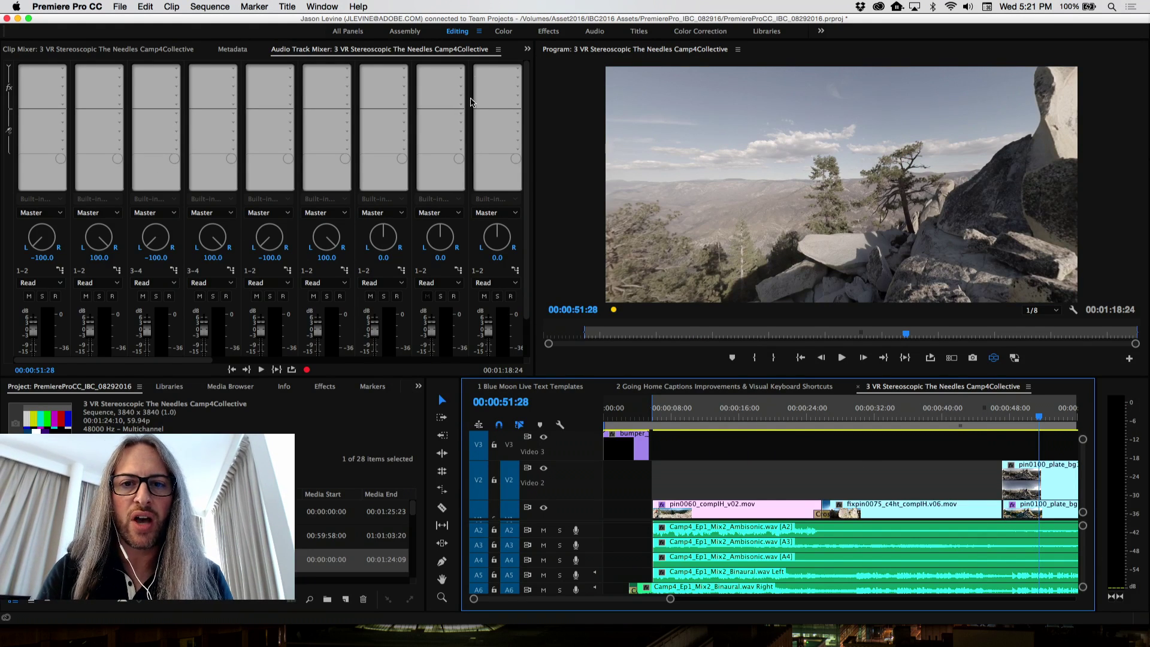
Switch to the Color workspace, widen the Program monitor, fit the sequence, and expand Lumetri's Creative section
left_click(506, 35)
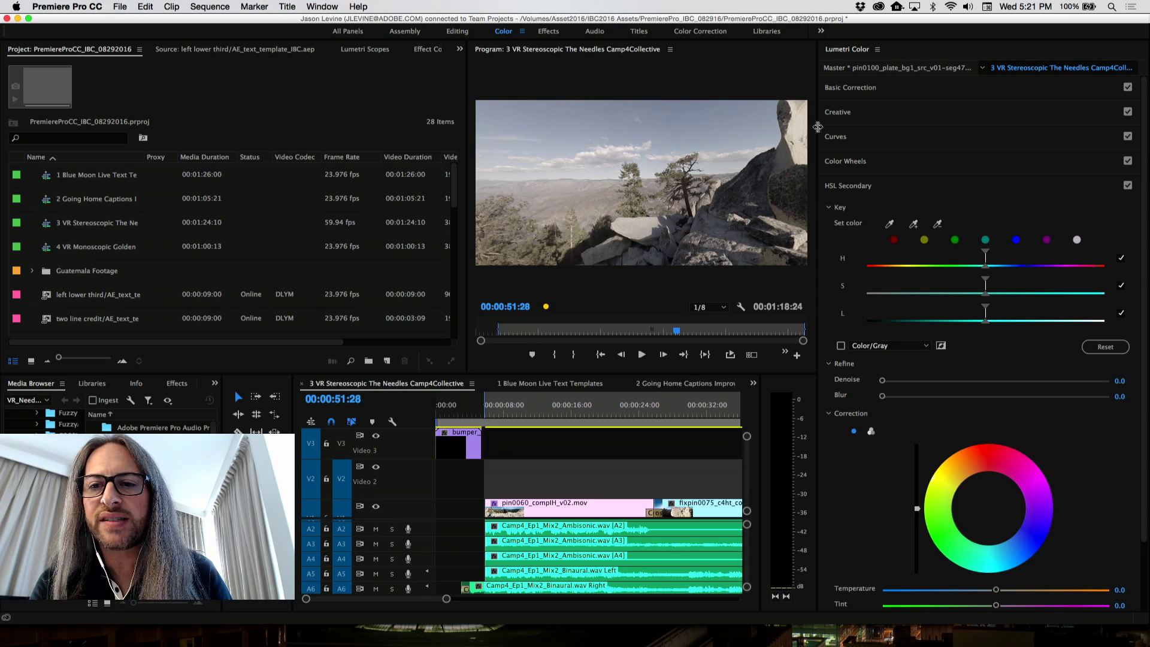
left_click_drag(818, 127, 947, 112)
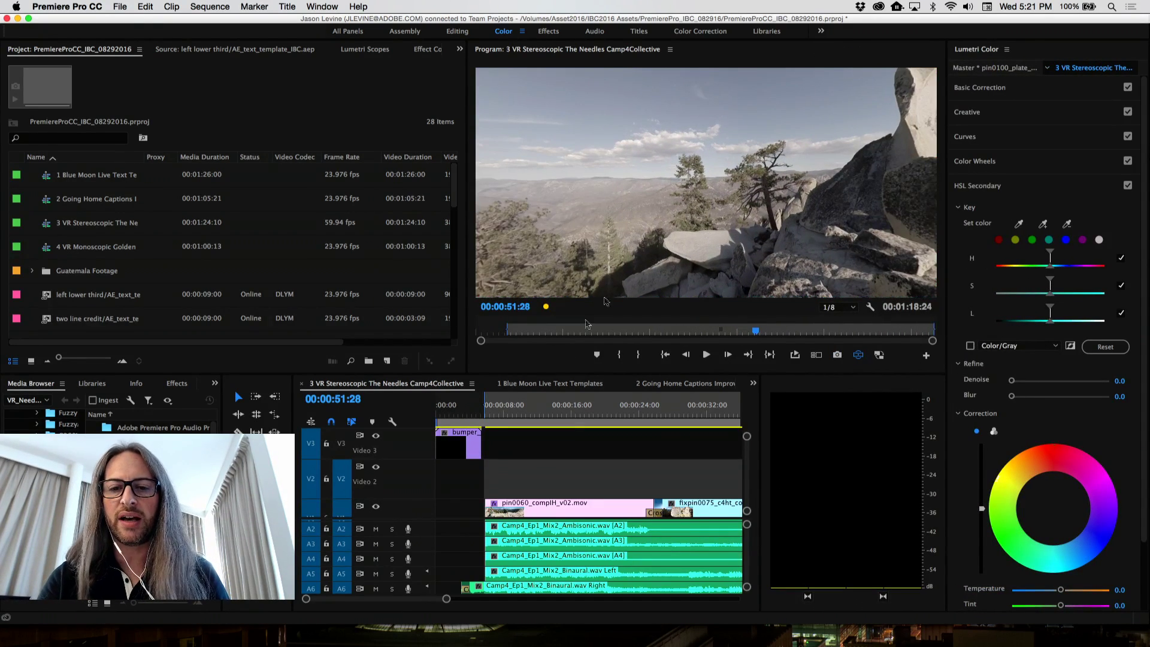
key("minus")
key("minus")
key("minus")
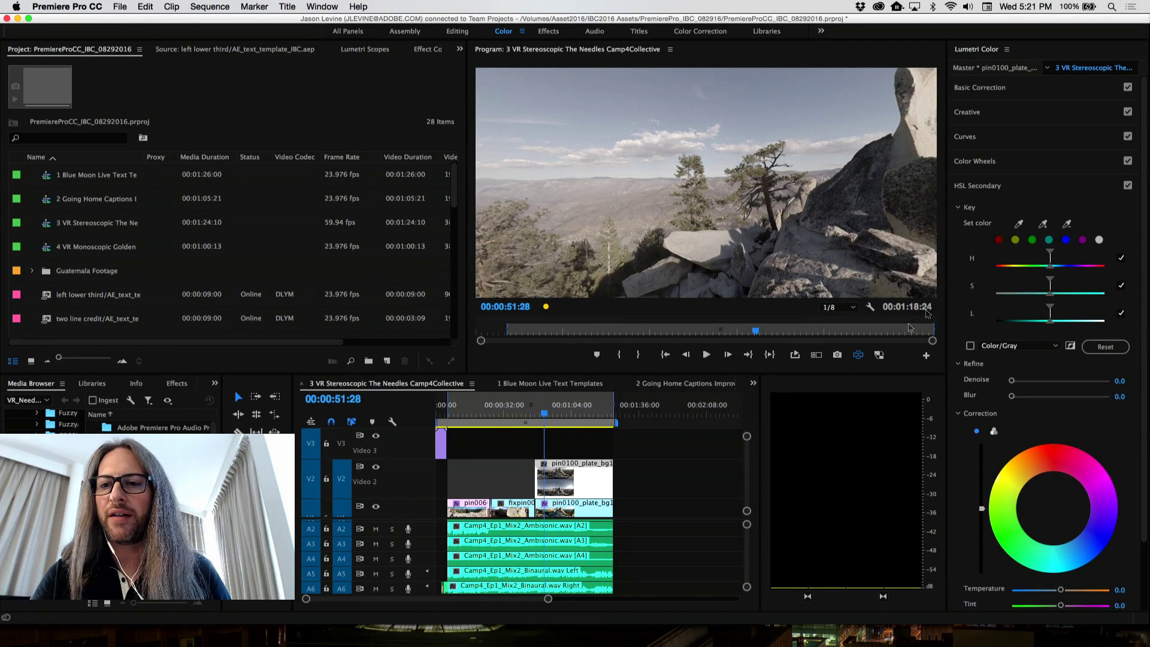
left_click(988, 118)
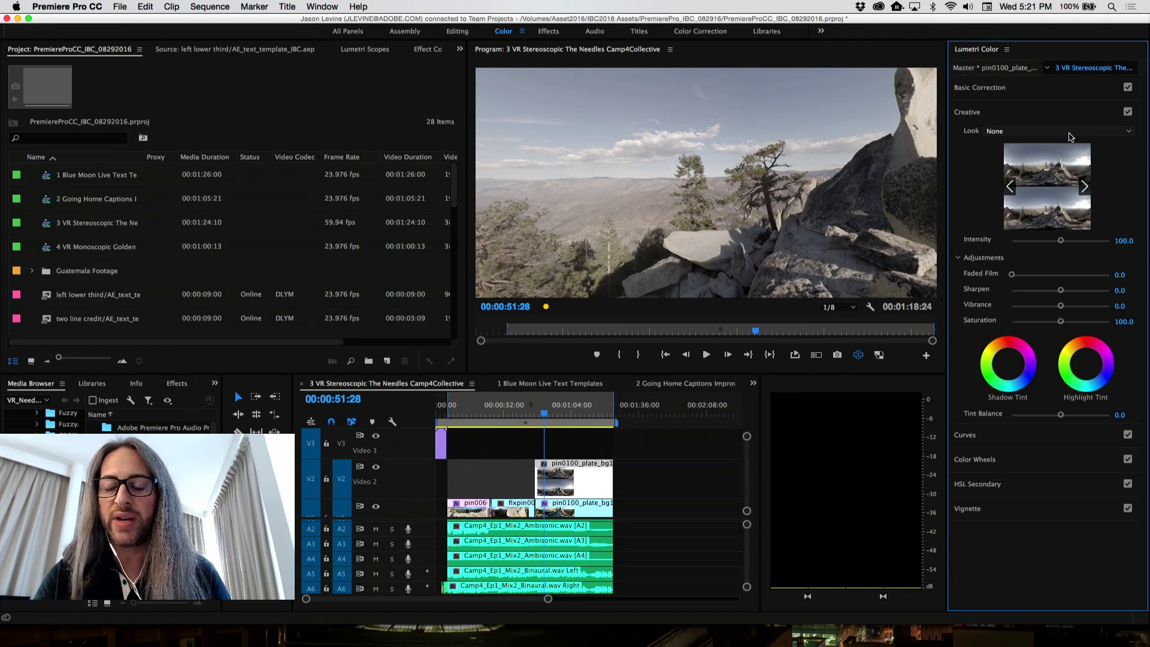
Apply the SL BLUE STEEL creative look and nudge the Highlight Tint slightly warmer
left_click(1071, 137)
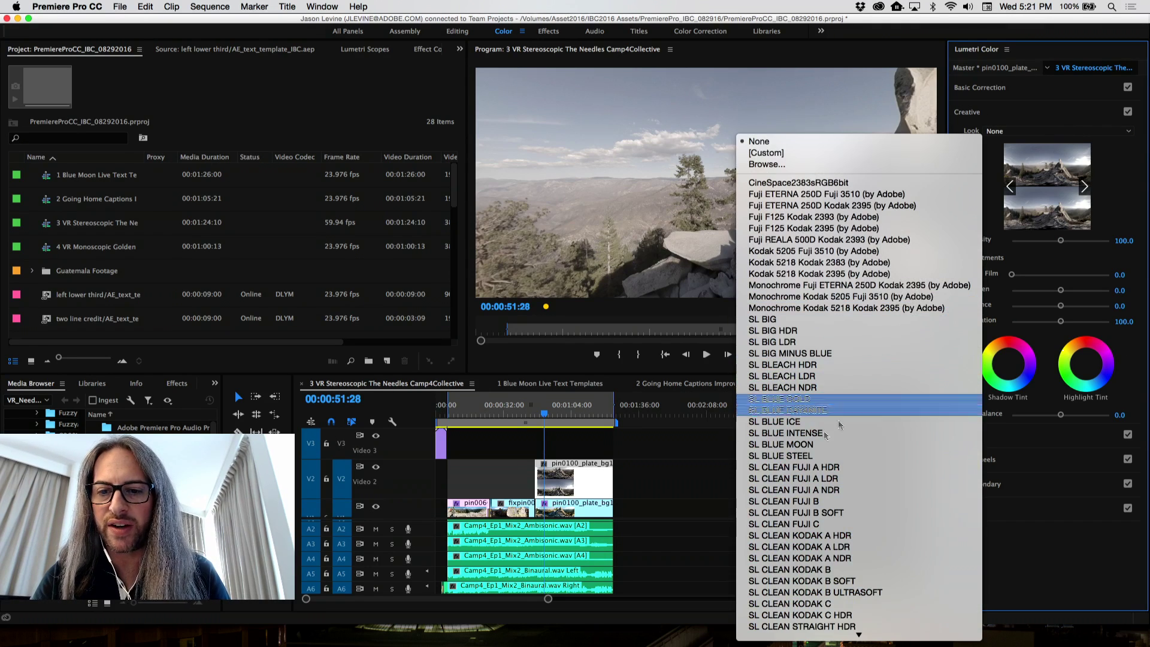
left_click(803, 460)
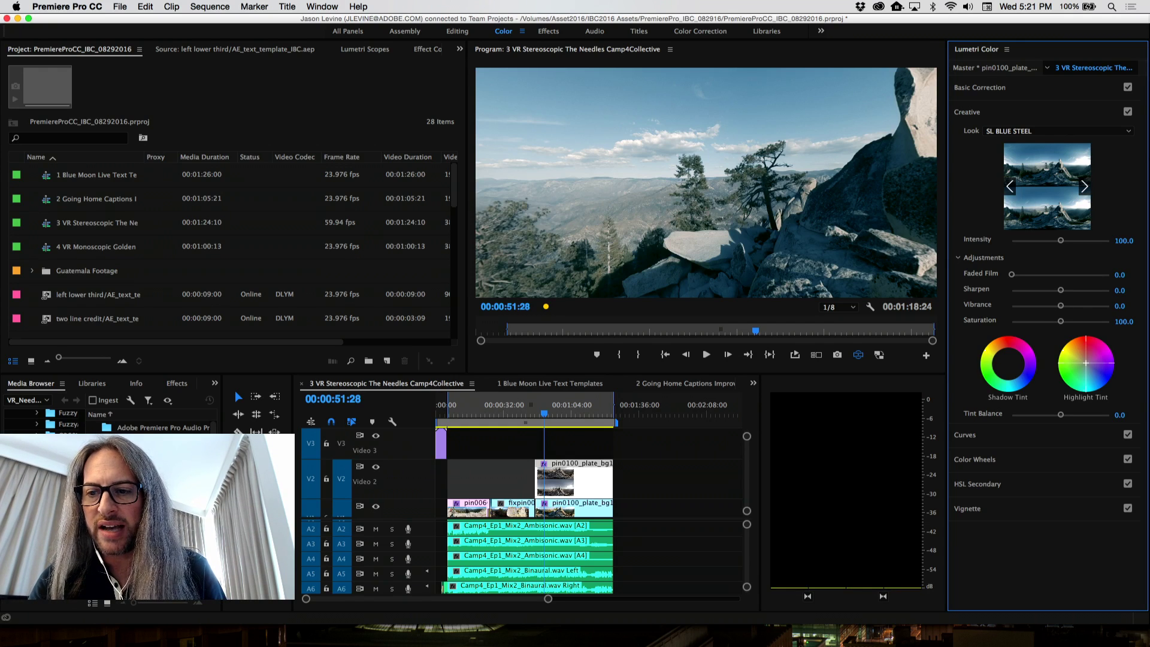
left_click_drag(1084, 359, 1080, 352)
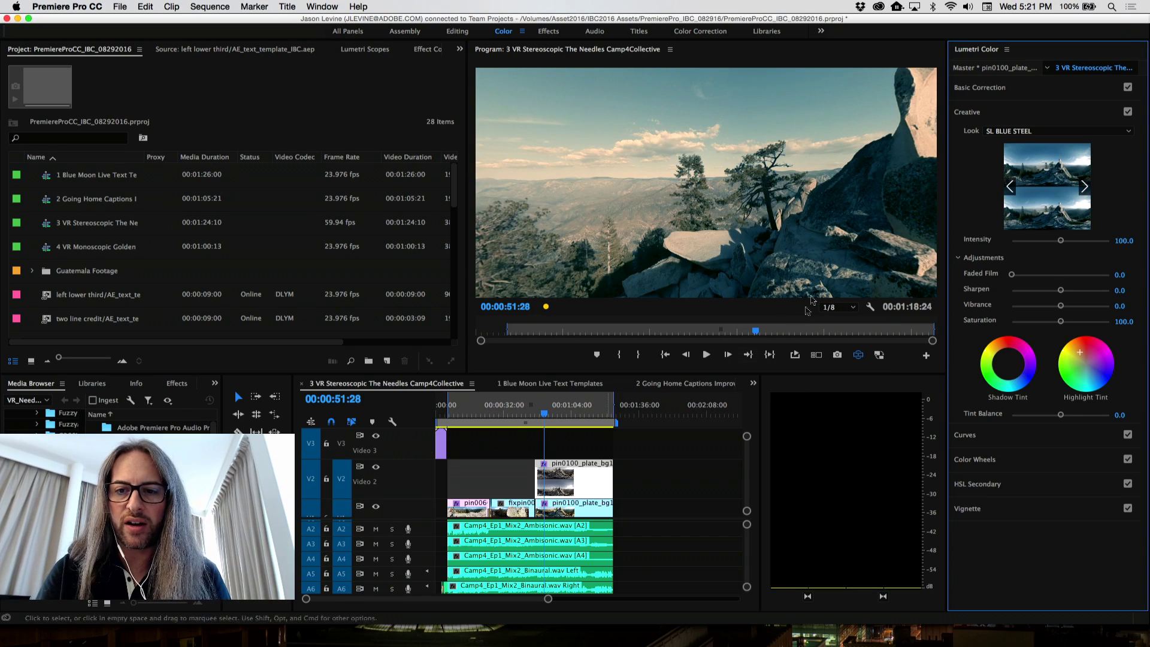
Play the graded VR clip from 00:00:51:15 and stop it
left_click(544, 413)
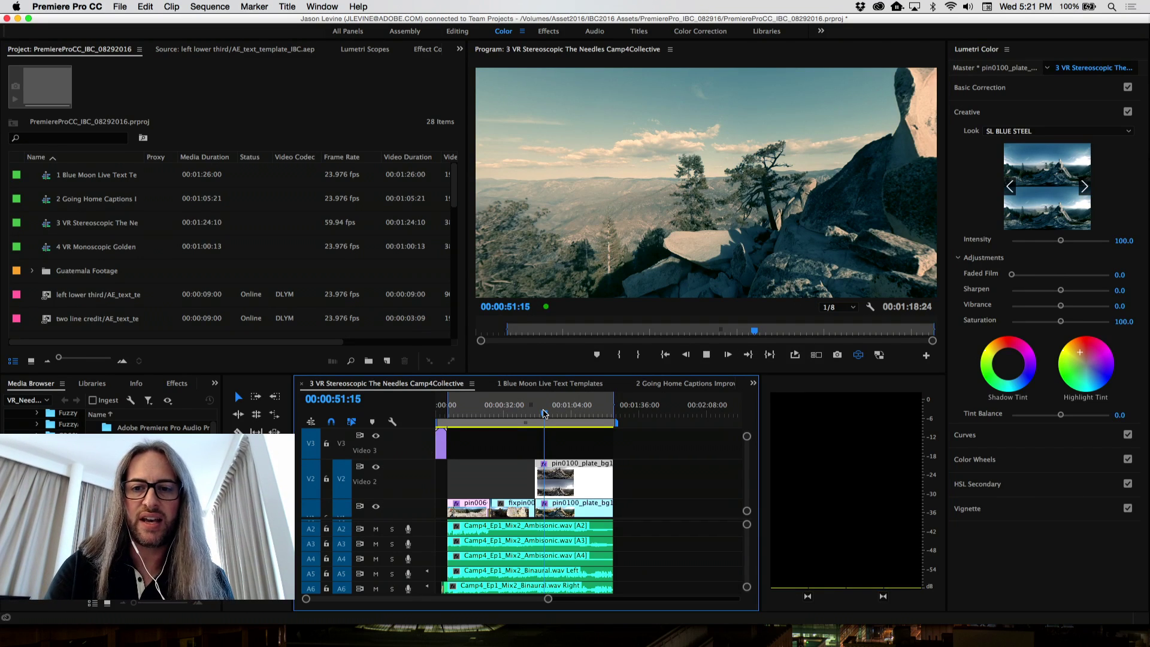
key("space")
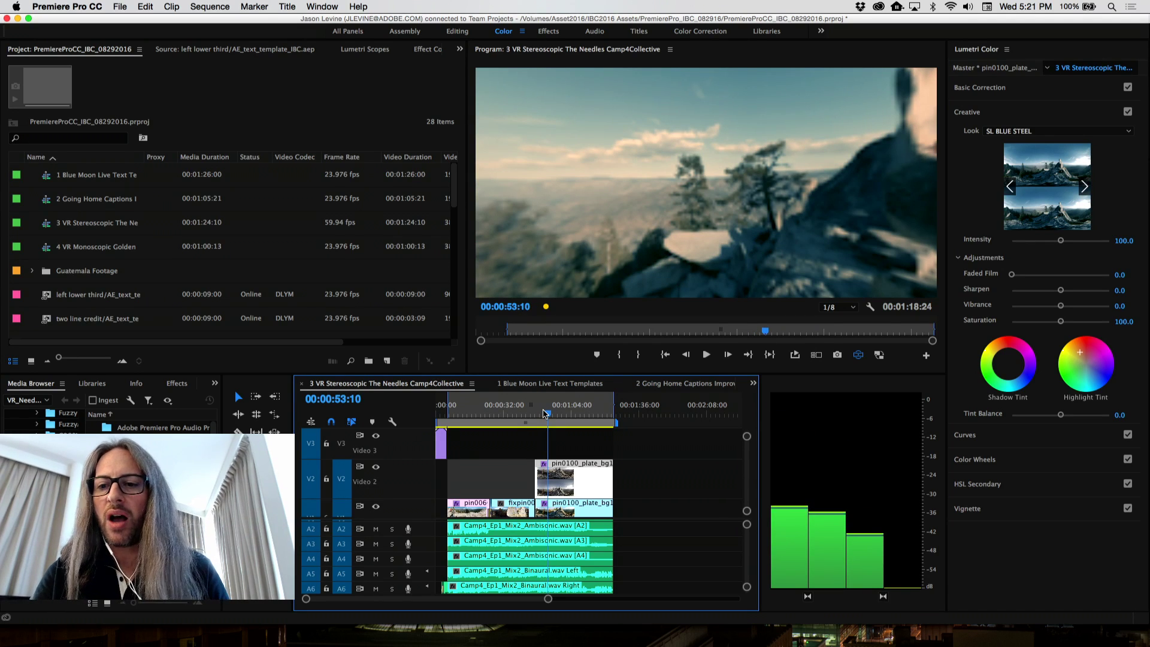
key("space")
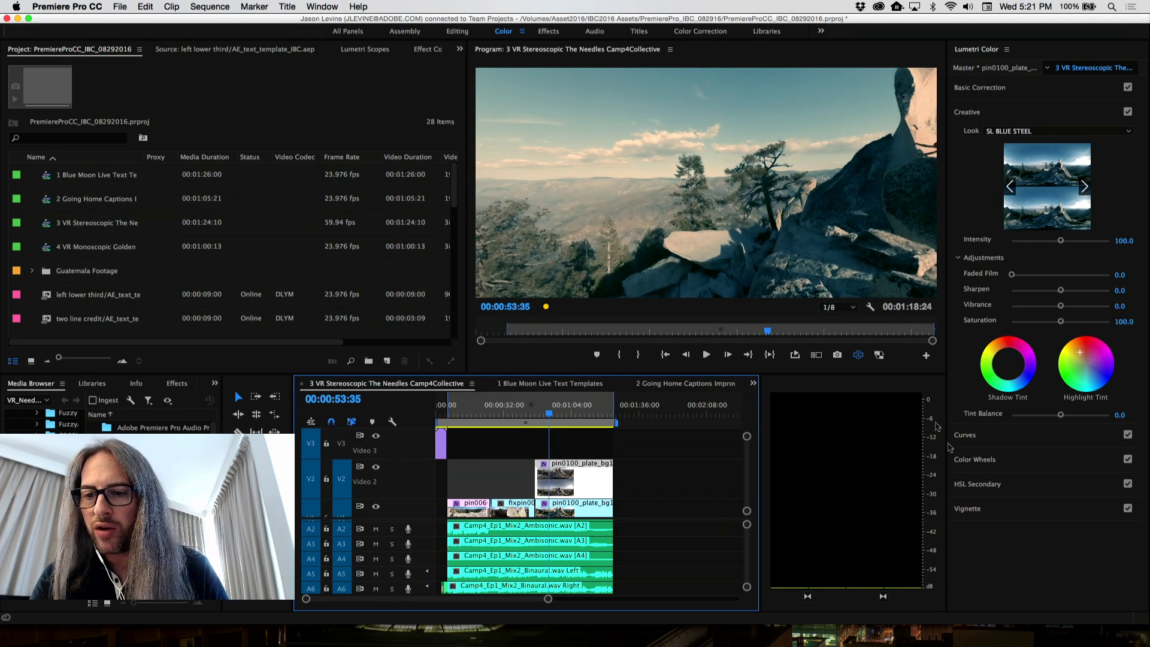
Expand the HSL Secondary controls in Lumetri Color, review them, then collapse the section
left_click(976, 484)
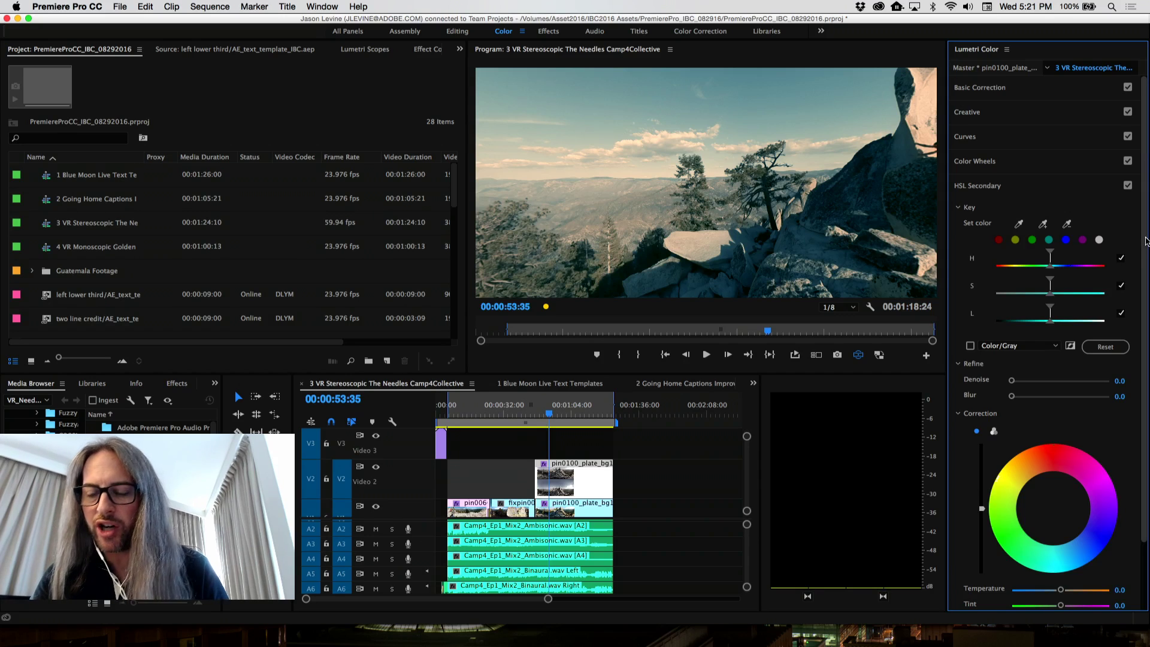
left_click_drag(1146, 240, 1142, 356)
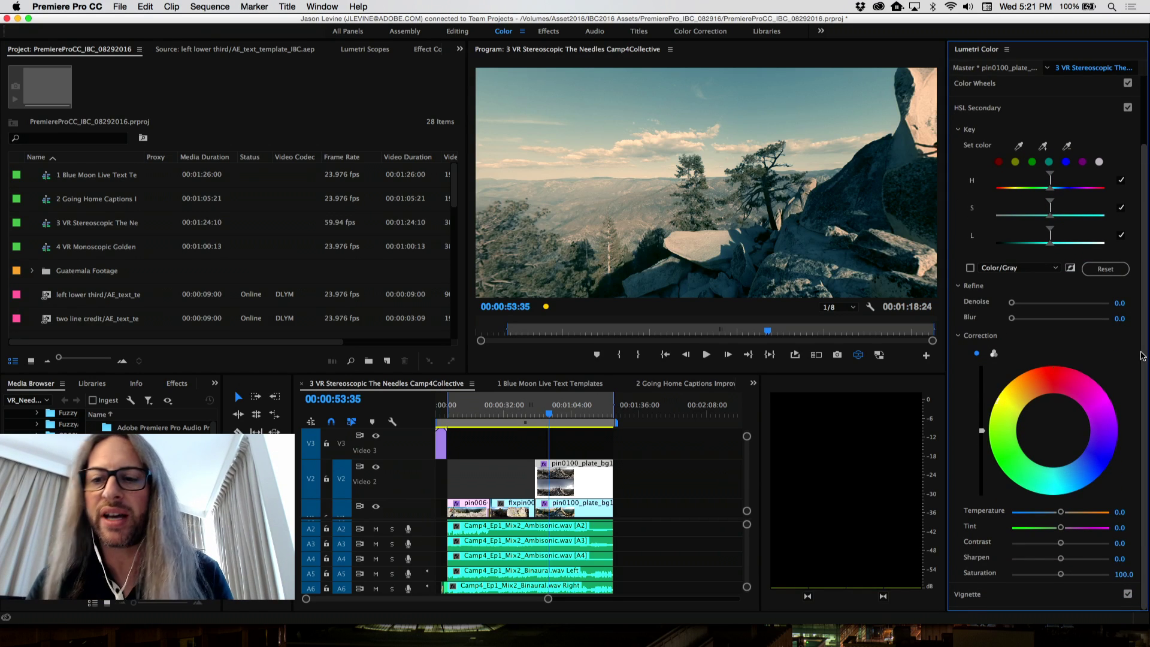
left_click(957, 130)
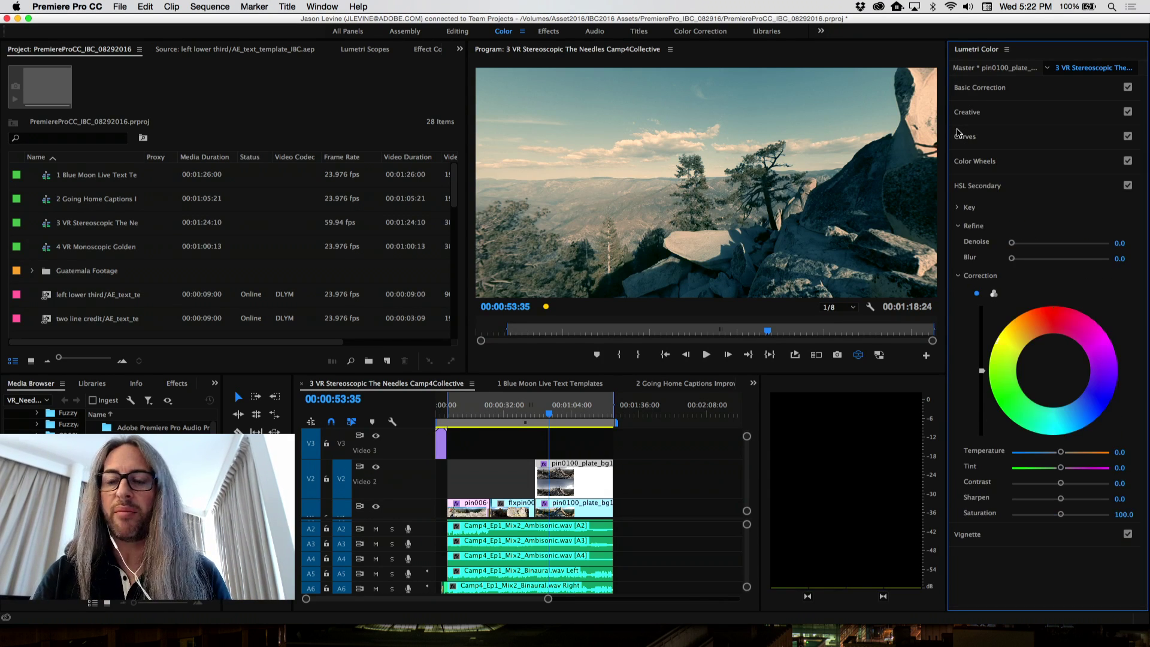
left_click(991, 187)
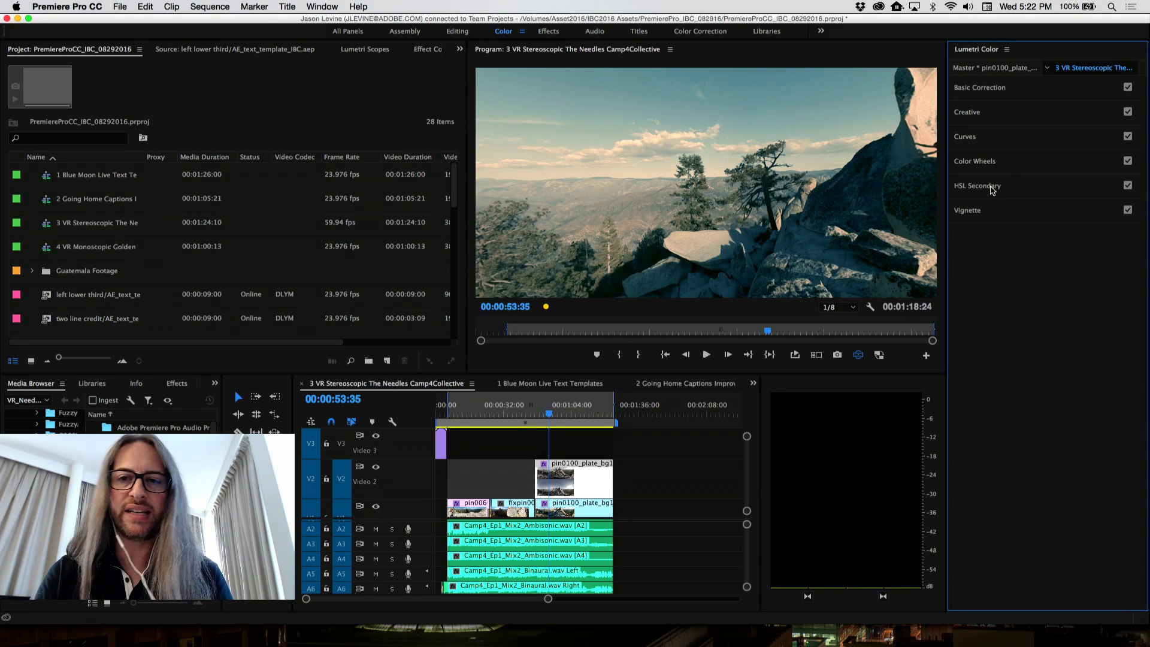
Show the RGB and Hue Saturation curves and play the graded clip
left_click(993, 188)
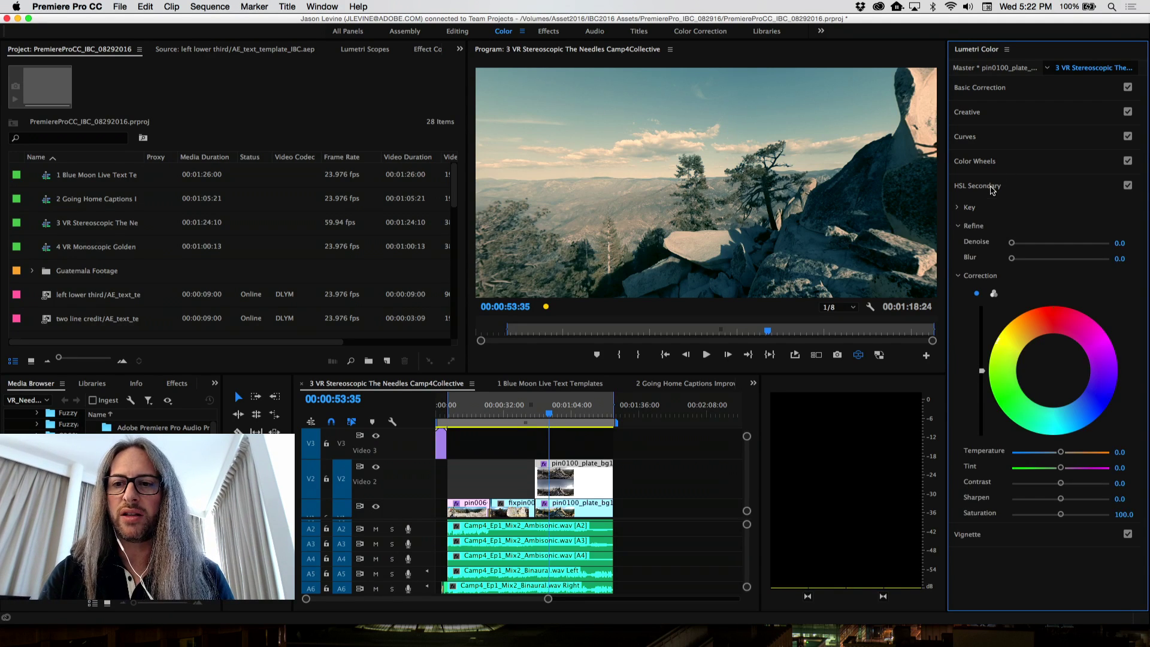
left_click(968, 138)
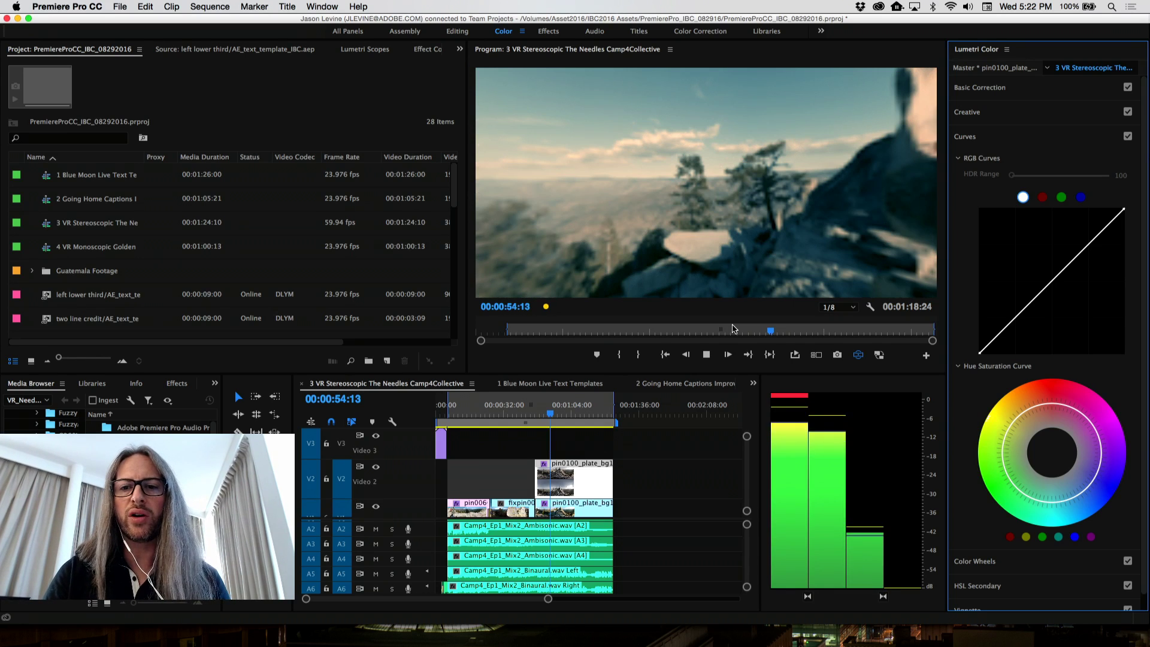
key("space")
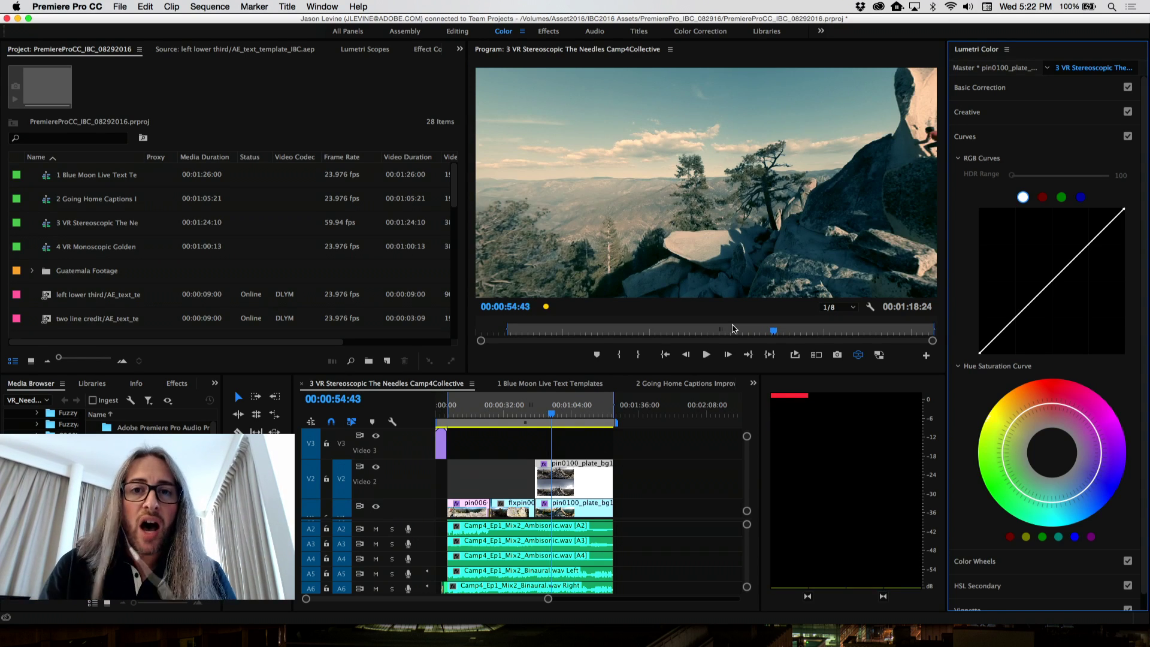
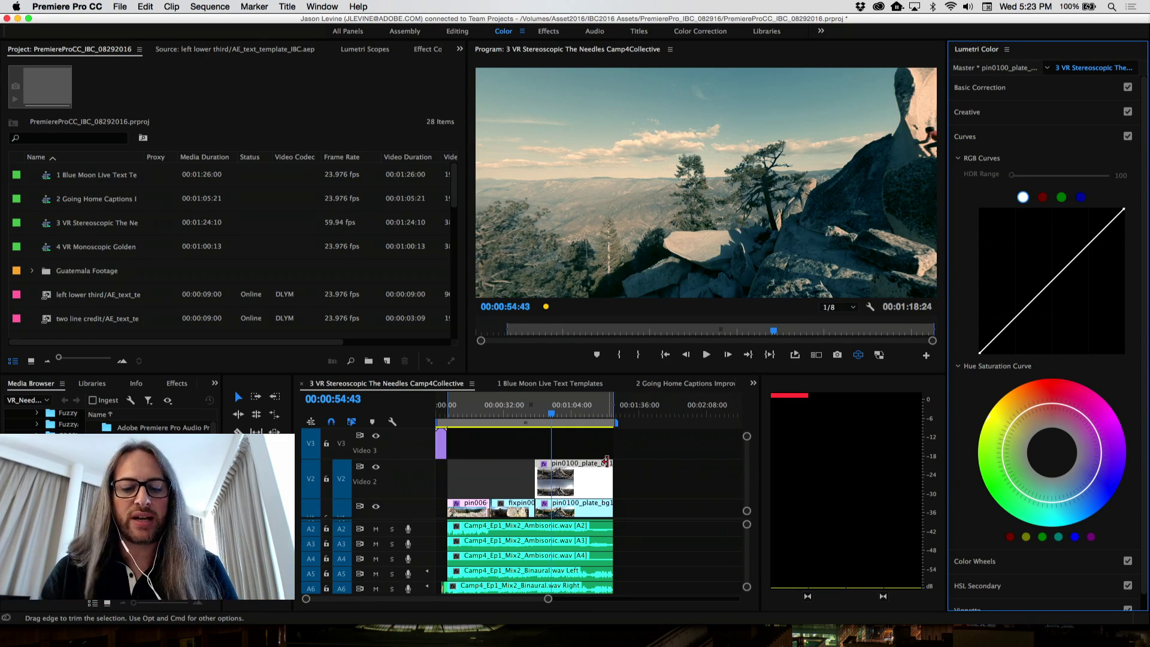
Switch from Premiere Pro to After Effects, showing the left lower third composition
key("super+Tab")
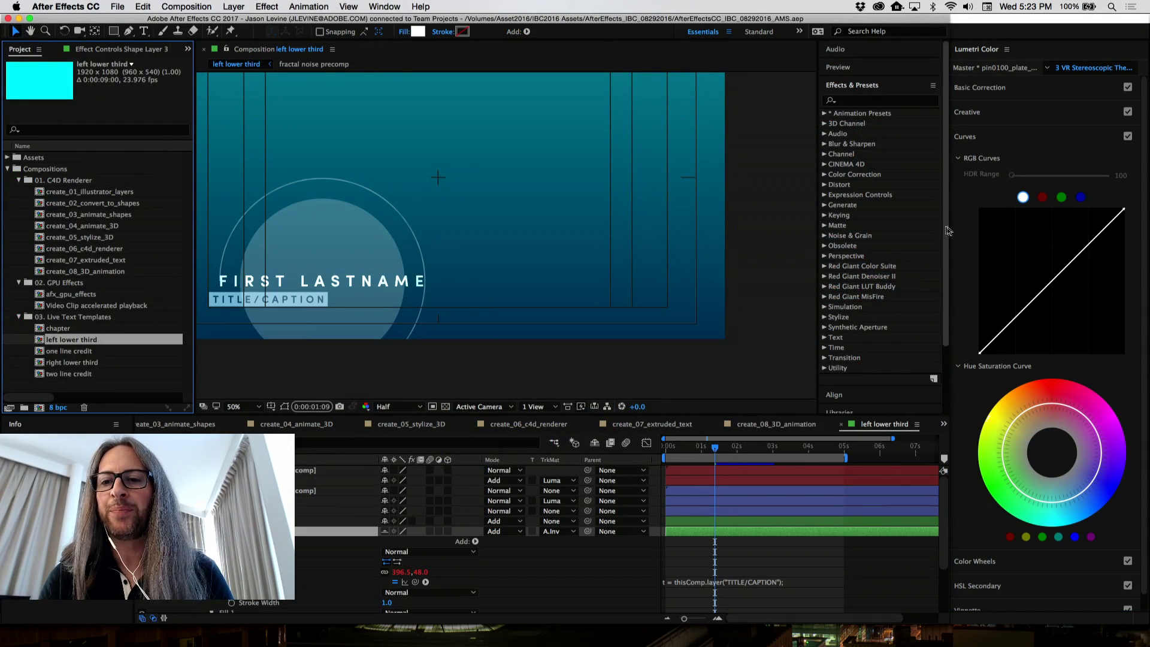
Collapse the Lumetri Color panel to enlarge the viewer and open create_01_illustrator_layers
left_click_drag(1016, 227, 1147, 215)
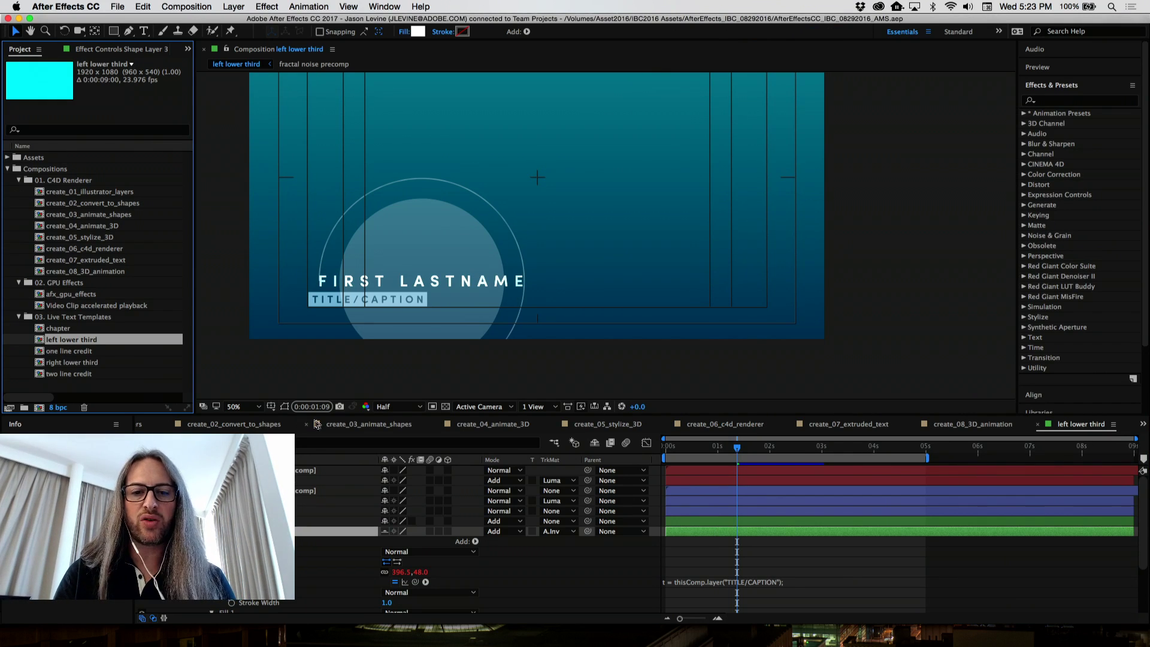
scroll(328, 428, "up", 5)
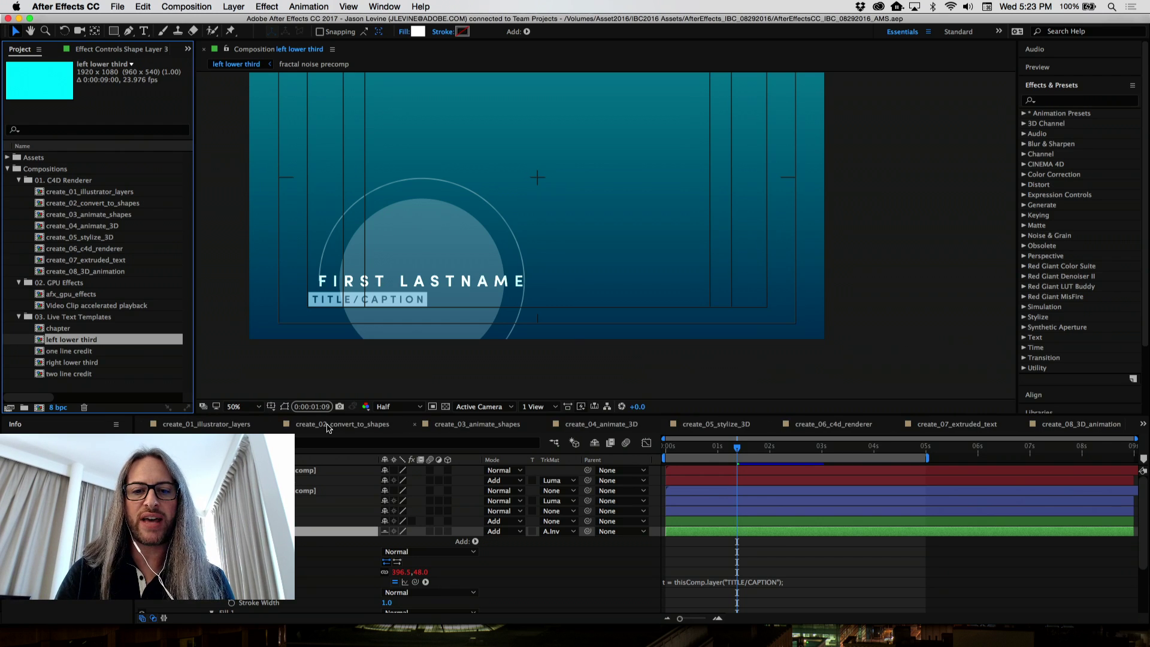
scroll(328, 428, "down", 3)
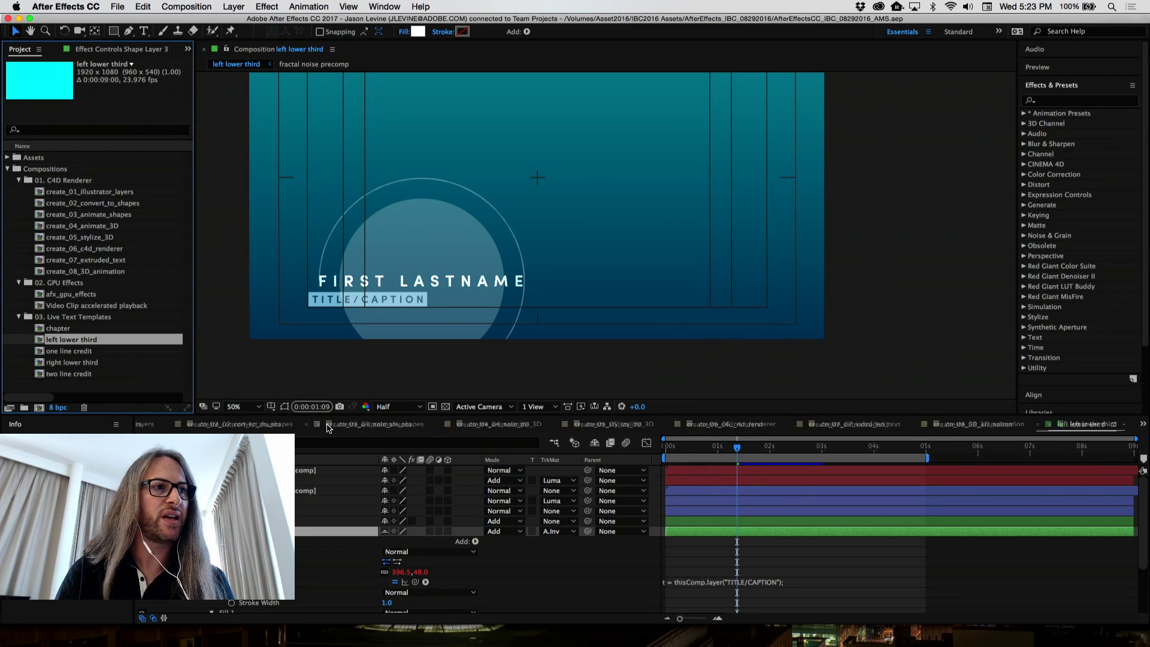
scroll(327, 428, "up", 3)
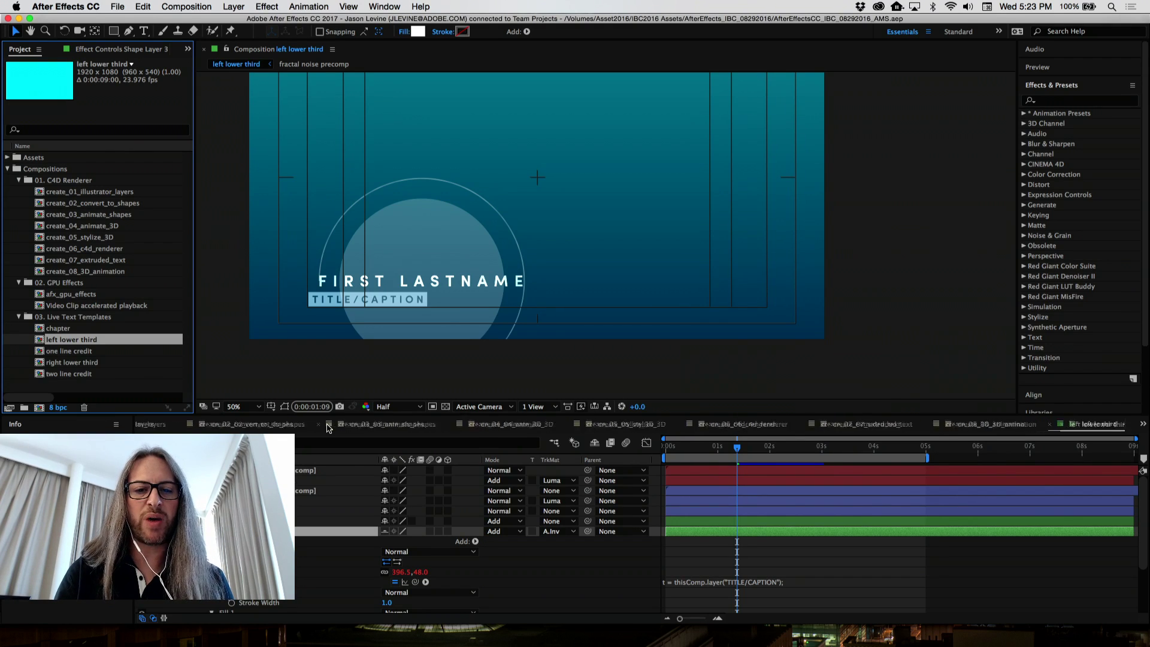
left_click(182, 424)
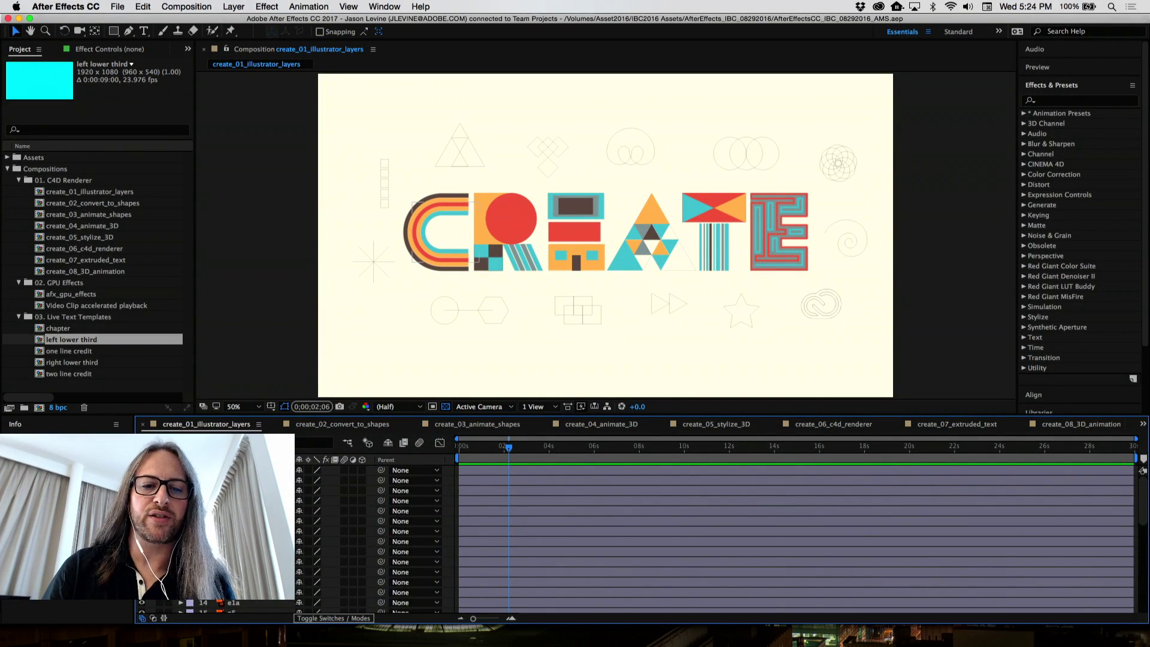
Apply Create Shapes from Vector Layer to all CREATE layers, then open create_02 and create_03_animate_shapes
left_click(239, 471)
key("super+a")
right_click(244, 473)
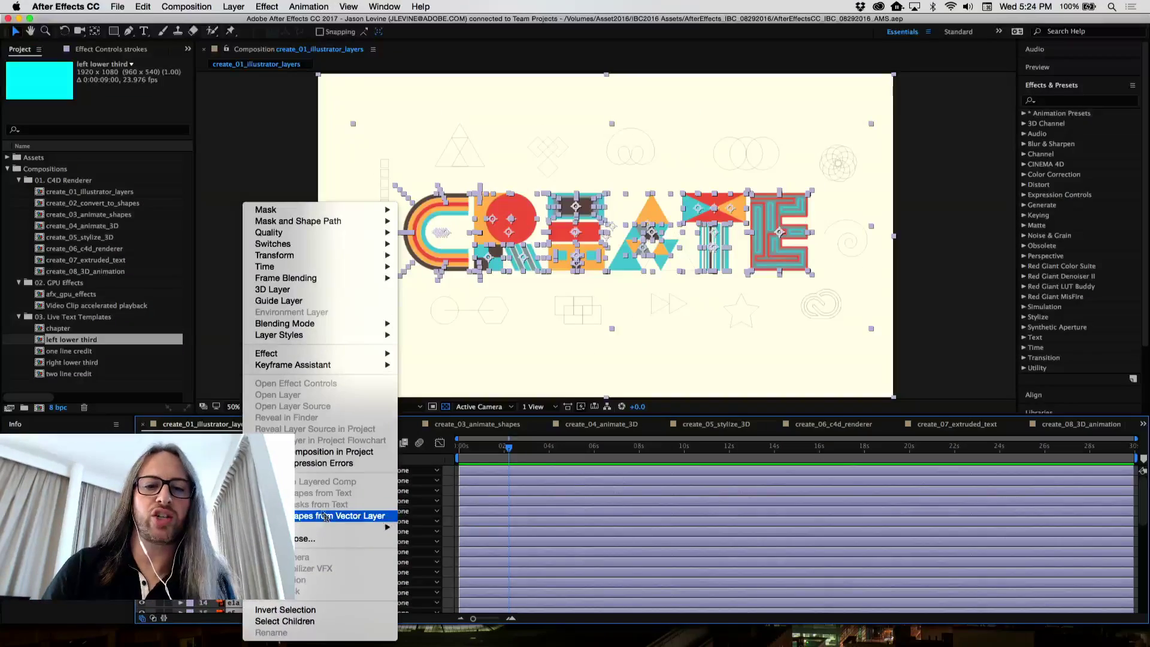
left_click(482, 252)
left_click(301, 423)
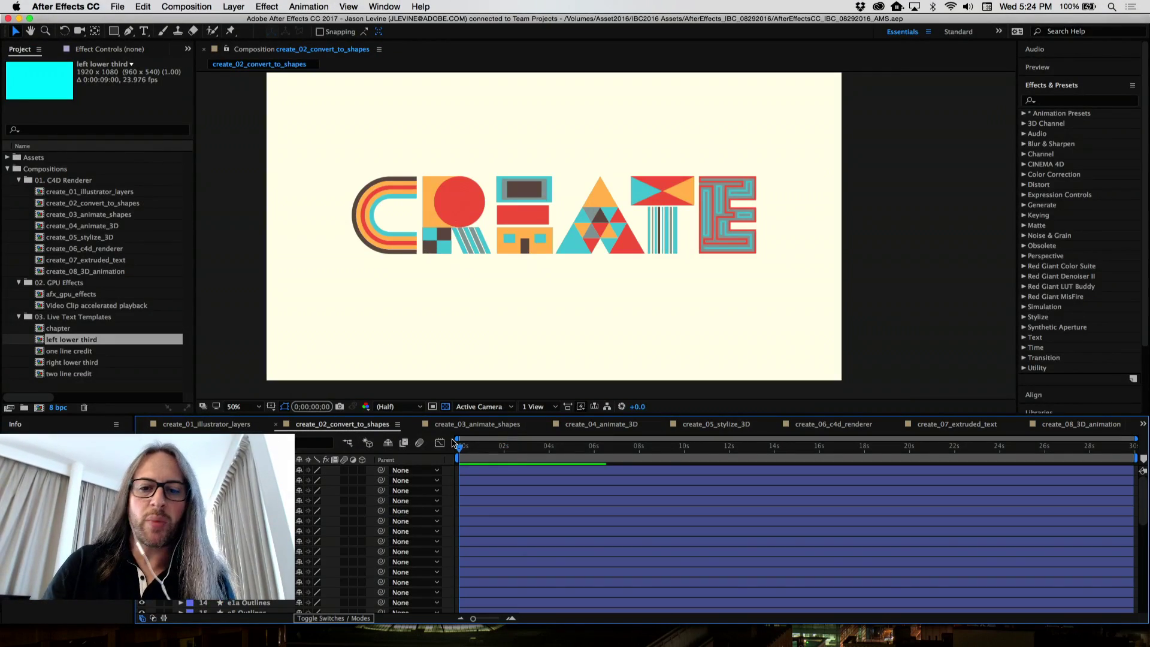
left_click(478, 423)
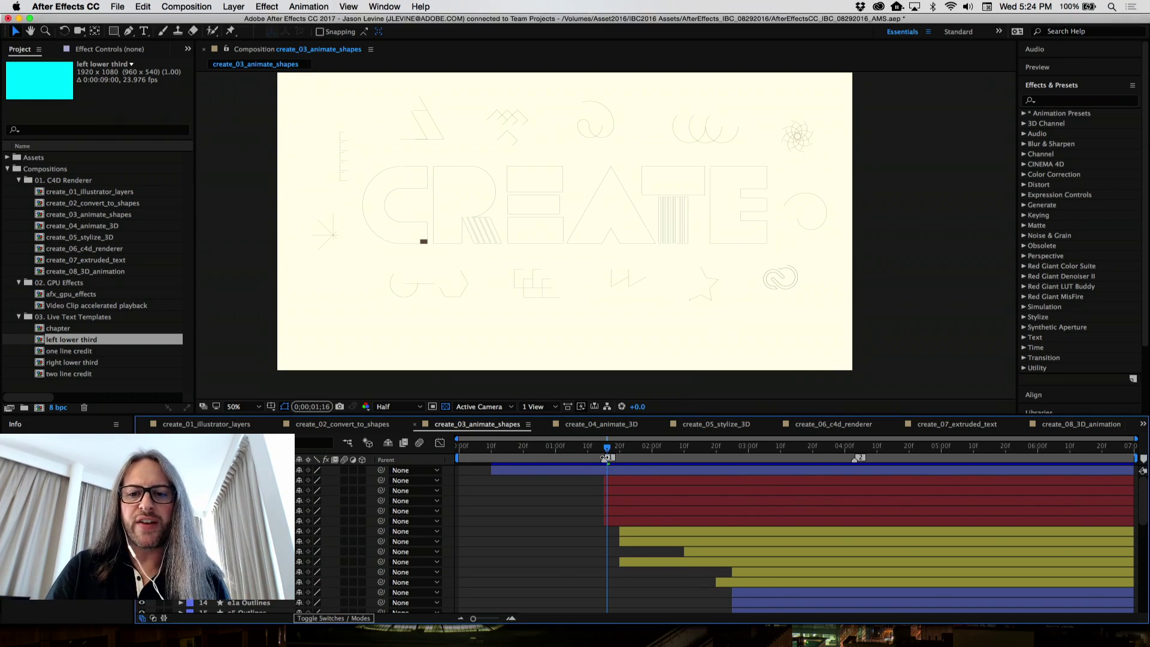
Preview and scrub the CREATE shape animation, then open and play create_04_animate_3D
key("space")
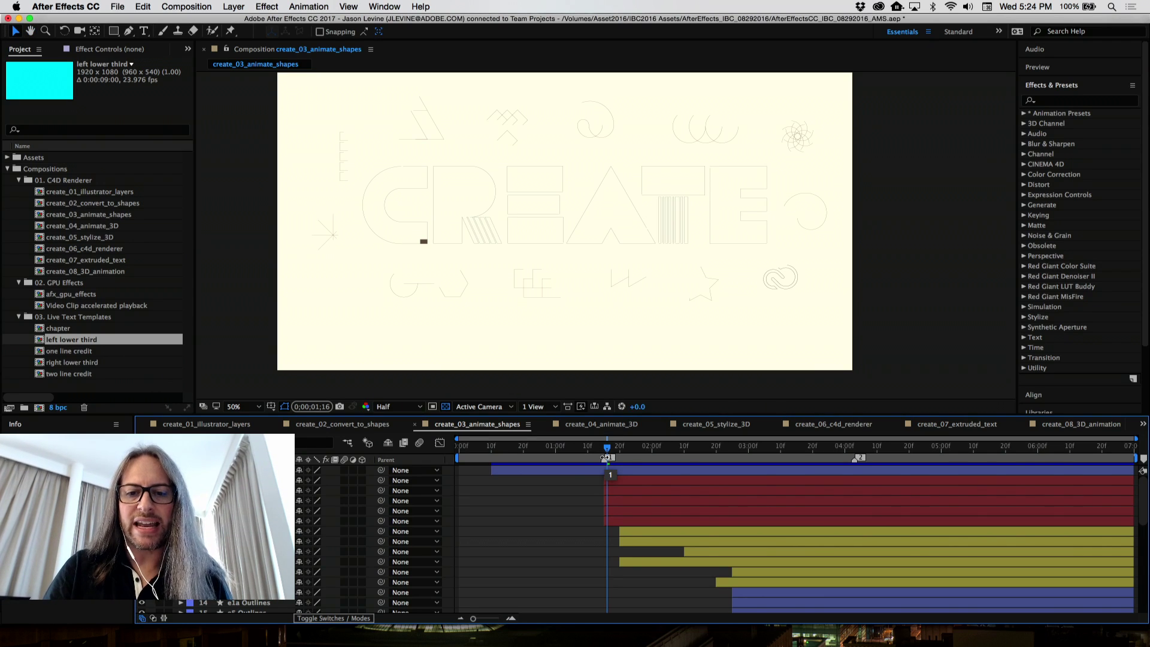
left_click_drag(607, 448, 635, 450)
key("space")
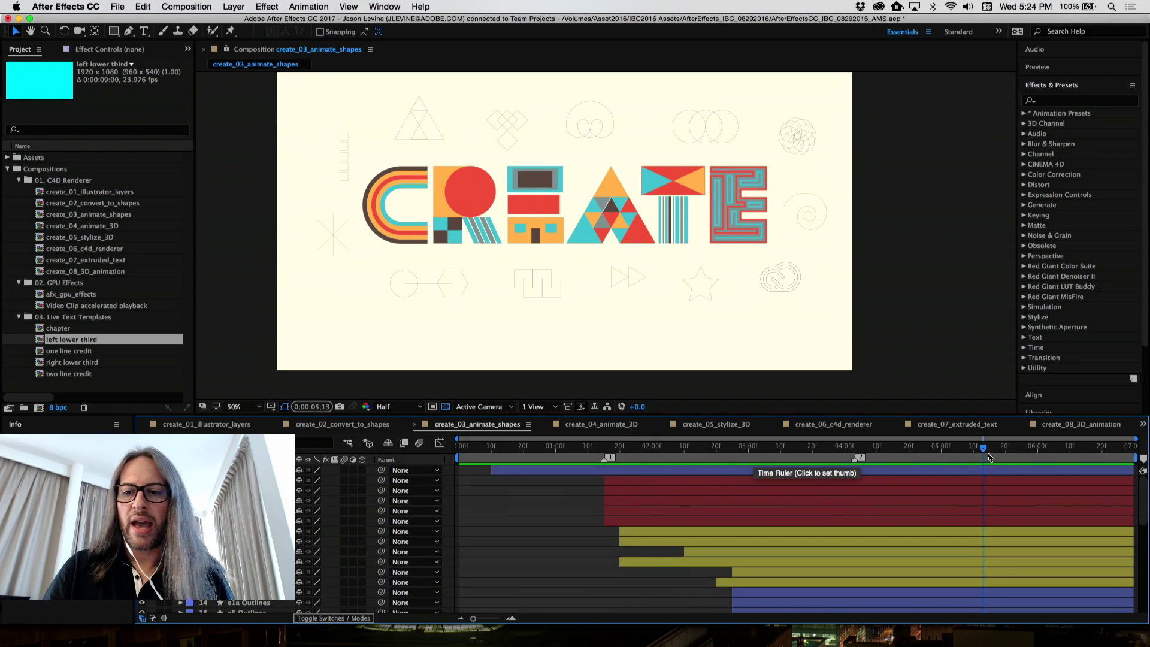
left_click(725, 447)
left_click_drag(713, 447, 607, 446)
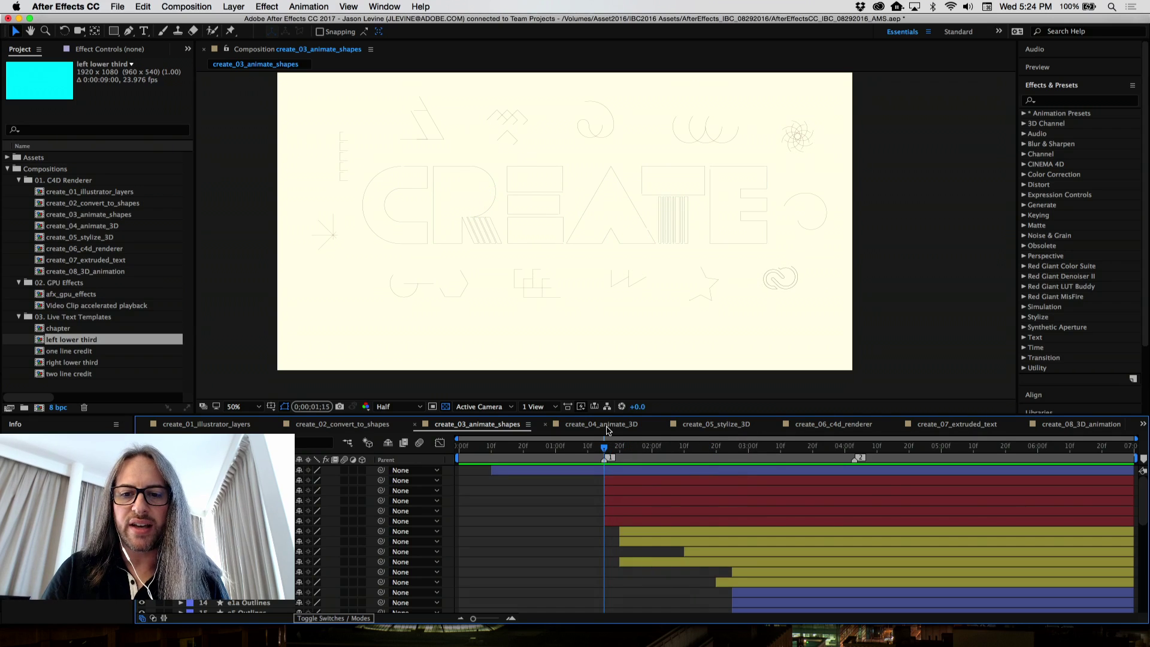
left_click(607, 427)
key("space")
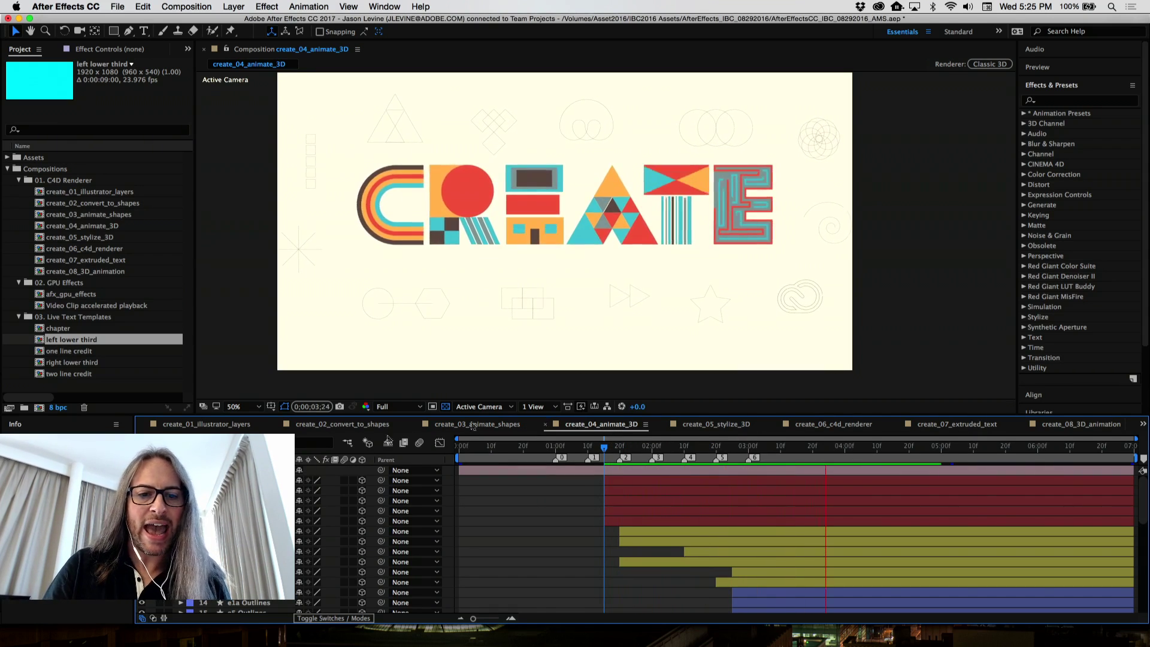
Select Camera 1 at 3;15 and orbit it with the Unified Camera tool to angle CREATE
key("space")
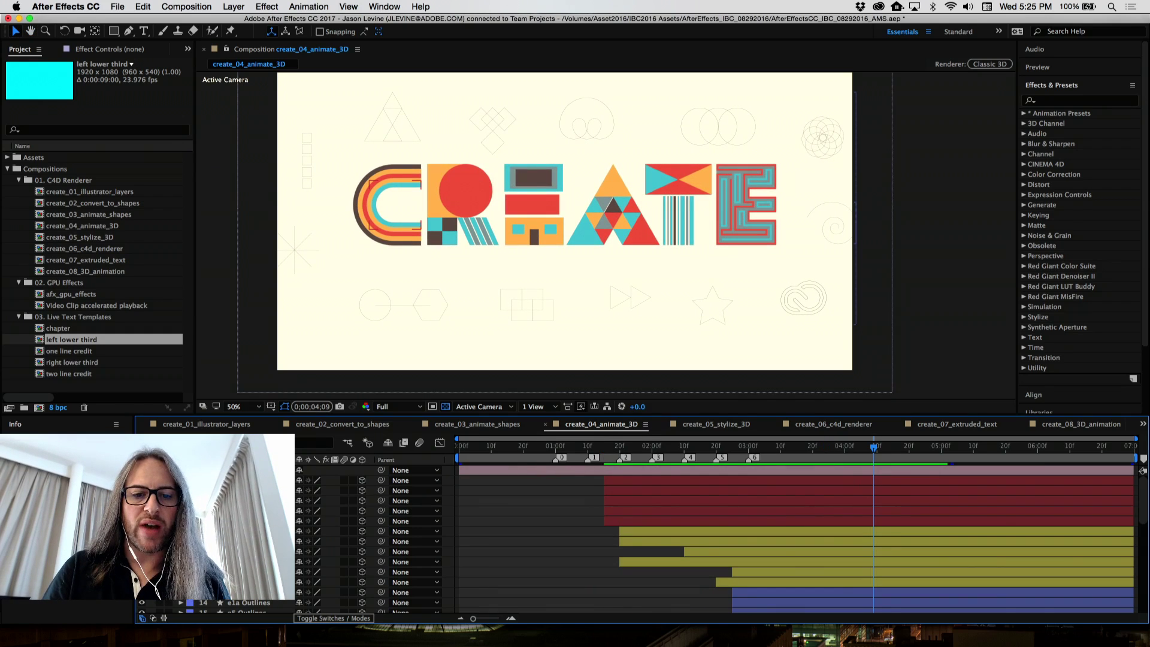
left_click(679, 471)
left_click(796, 446)
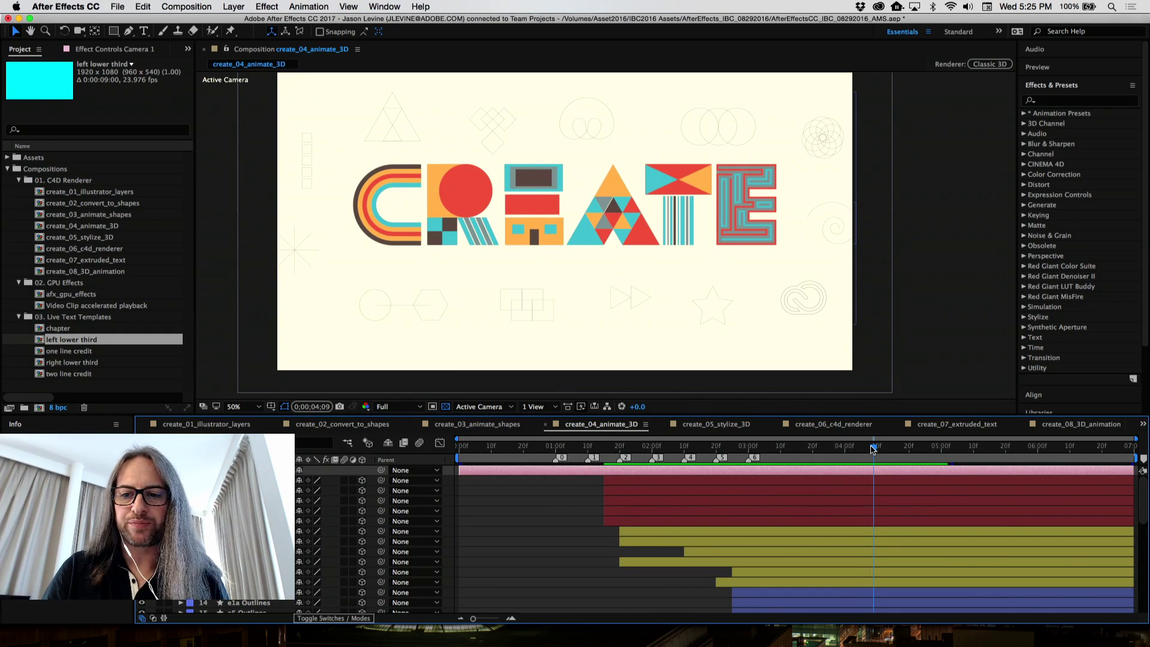
left_click(81, 33)
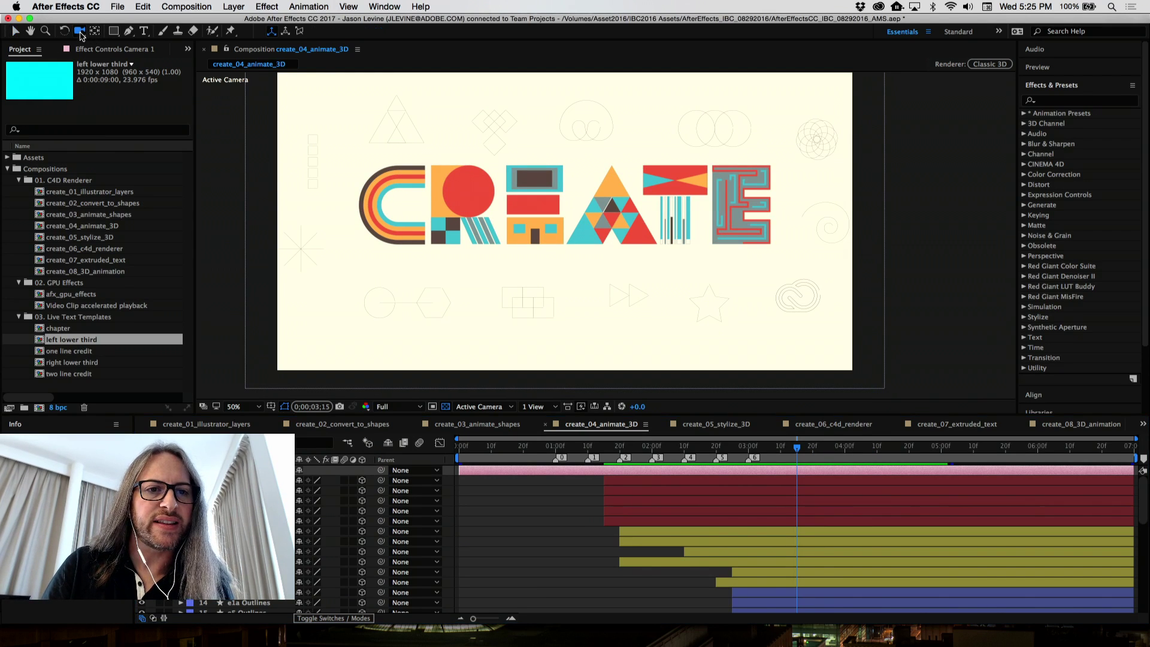
left_click_drag(416, 182, 459, 185)
key("super+z")
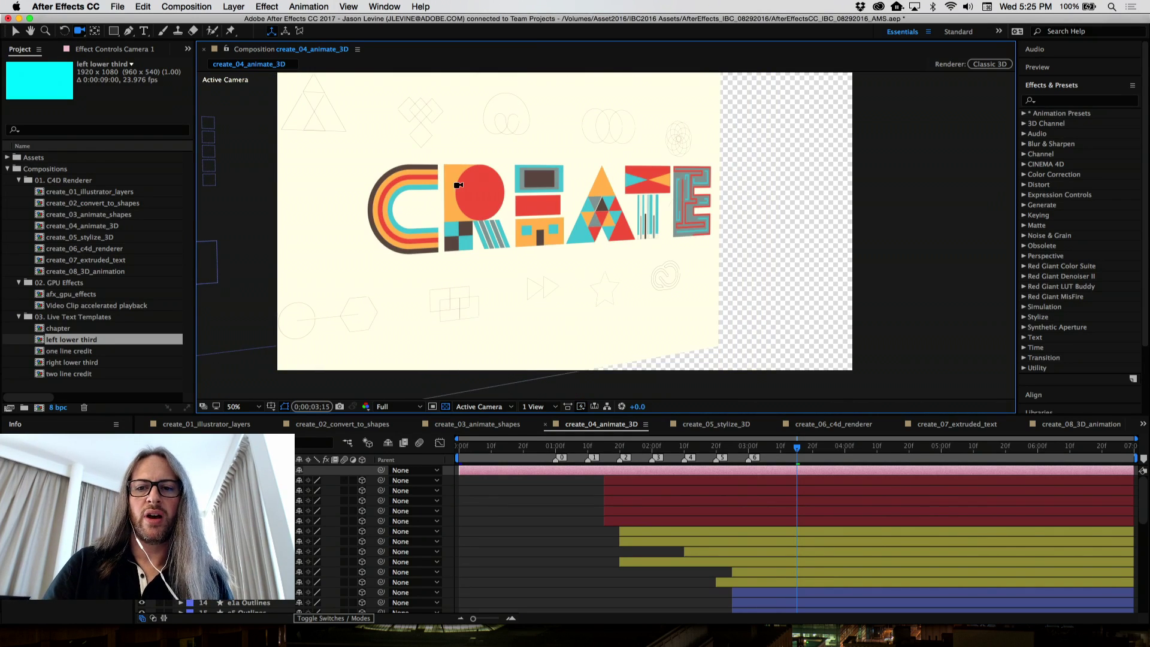
Preview the angled camera view, rewind to 1;24, and open create_05_stylize_3D
key("space")
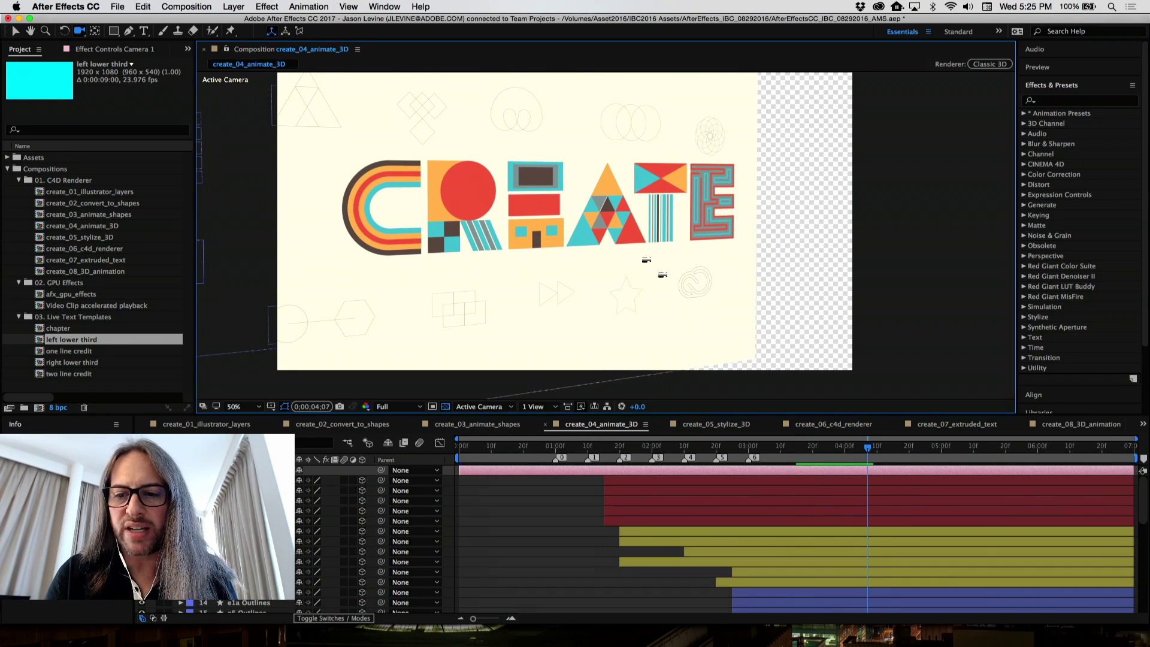
left_click(864, 448)
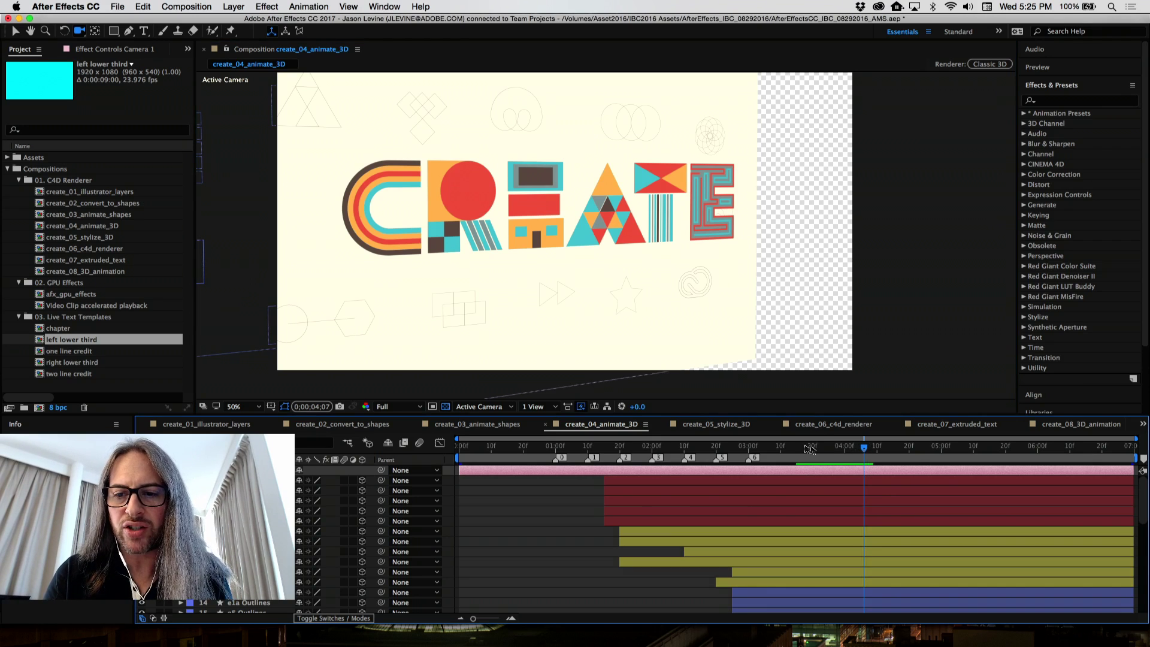
left_click_drag(810, 448, 617, 447)
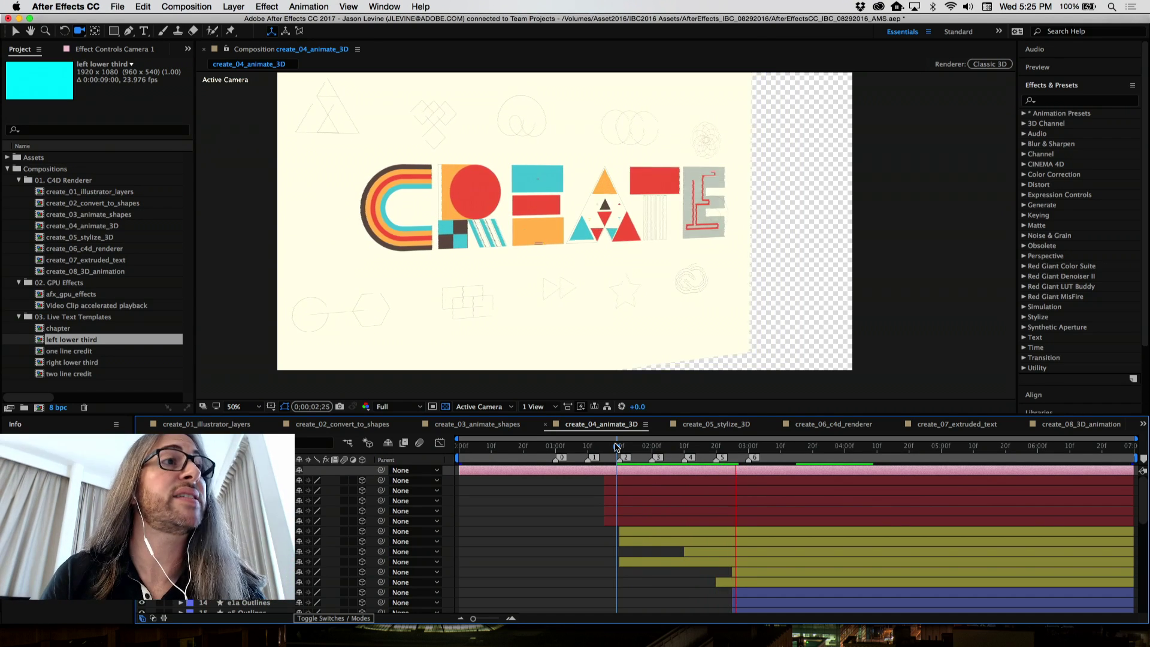
left_click(715, 424)
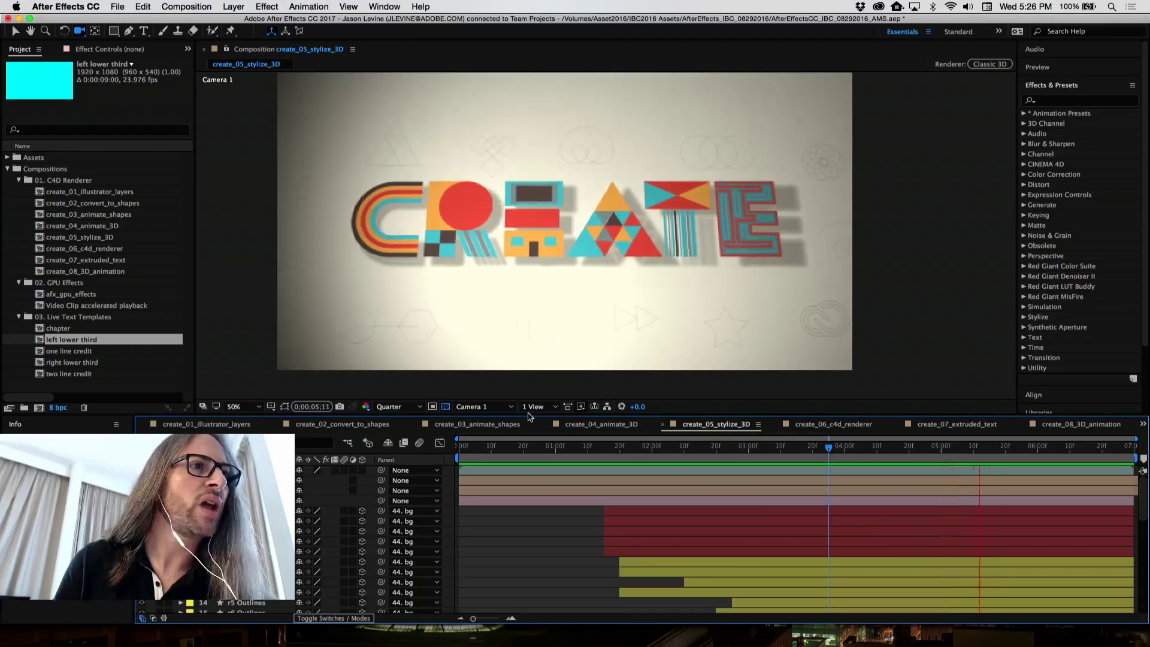
Preview the stylized CREATE scene up to 4;10, then open create_06_c4d_renderer
key("space")
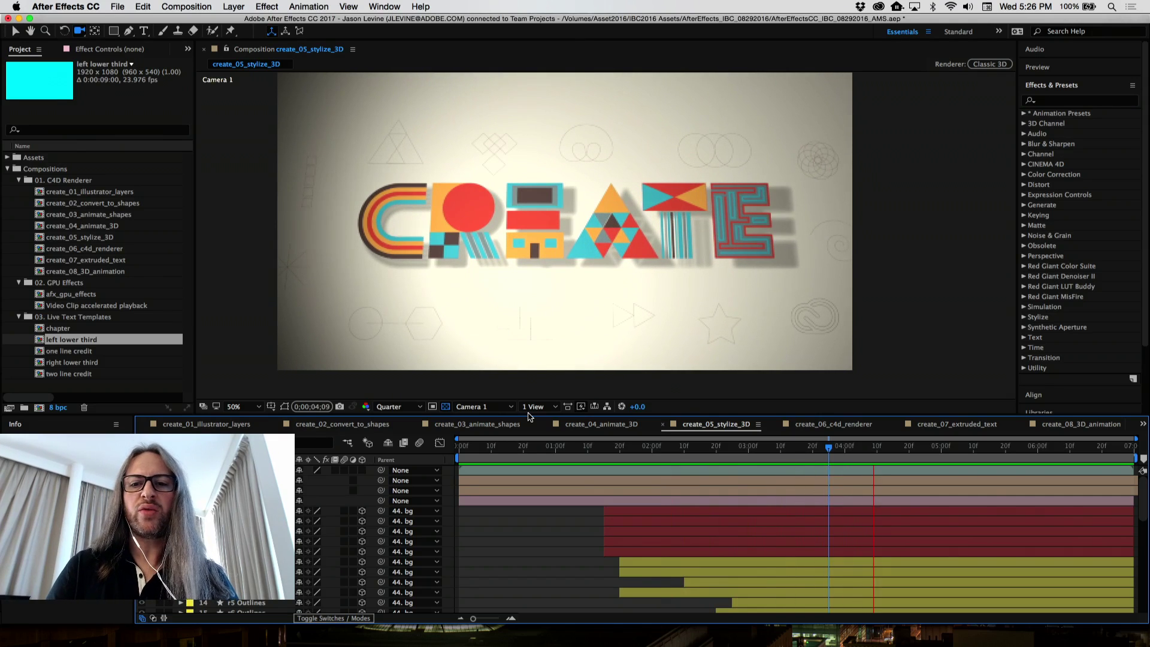
key("space")
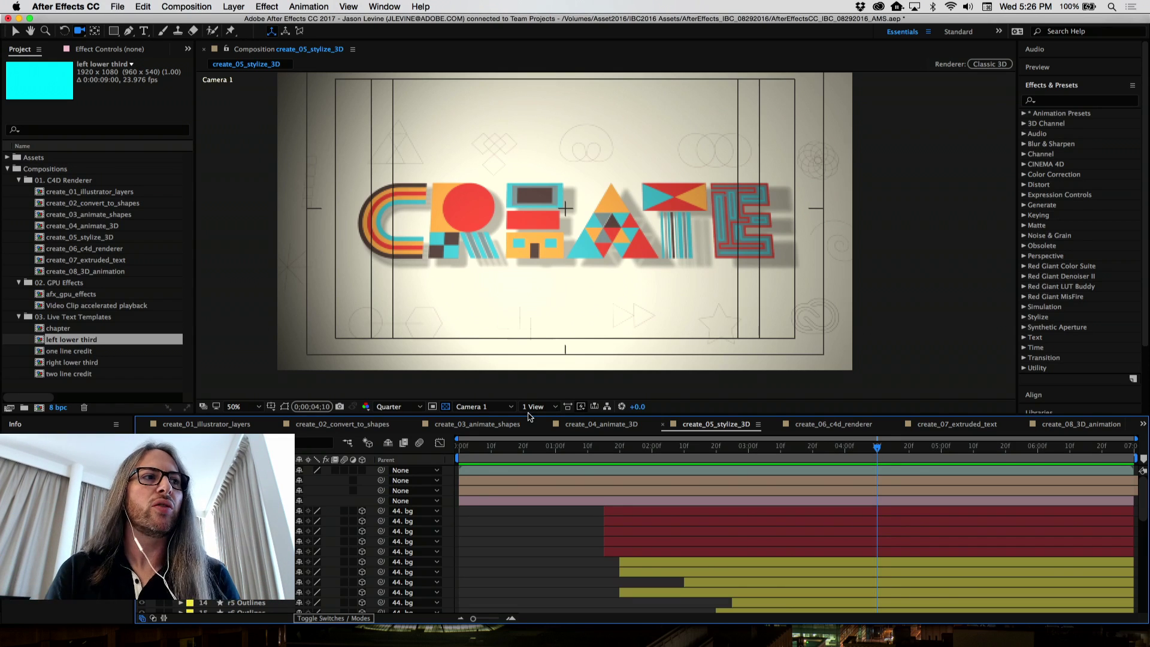
left_click(816, 426)
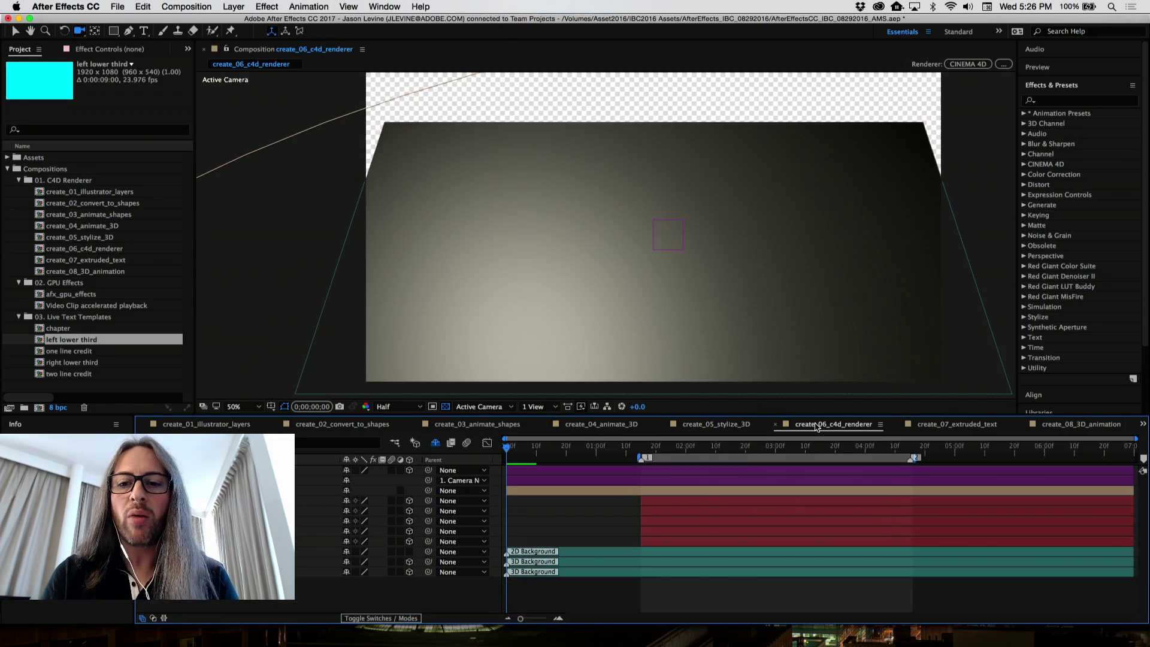
Inspect the CINEMA 4D renderer option in create_05's Composition Settings, cancel, and return to create_06_c4d_renderer
left_click(700, 426)
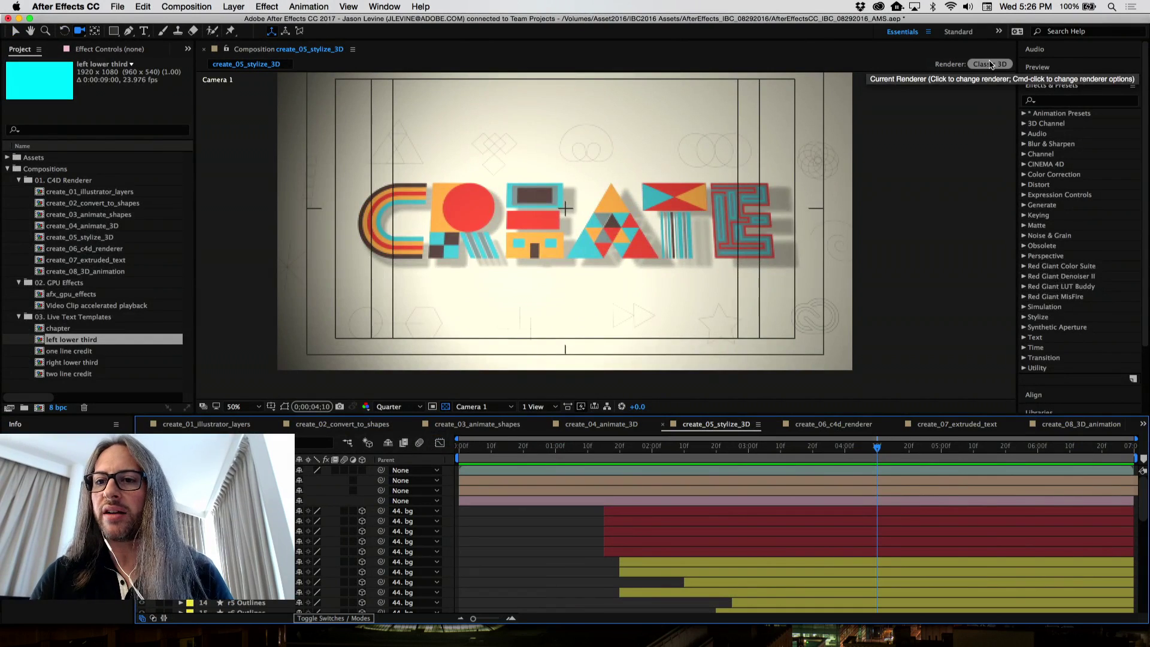
left_click(991, 64)
left_click(556, 117)
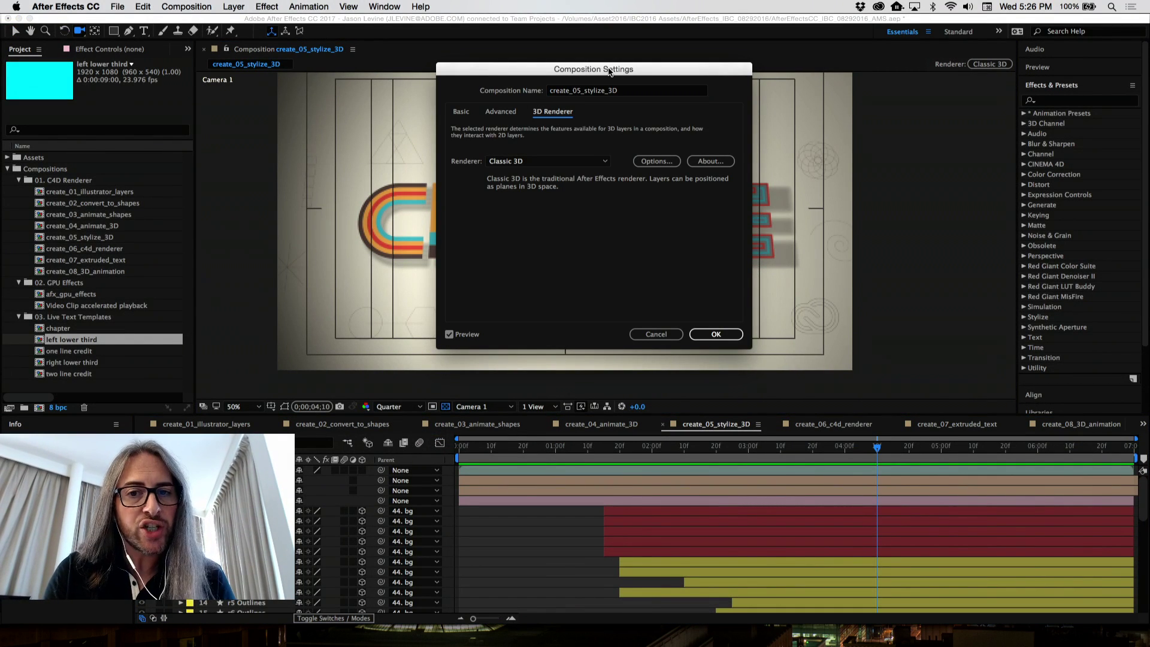
left_click(573, 161)
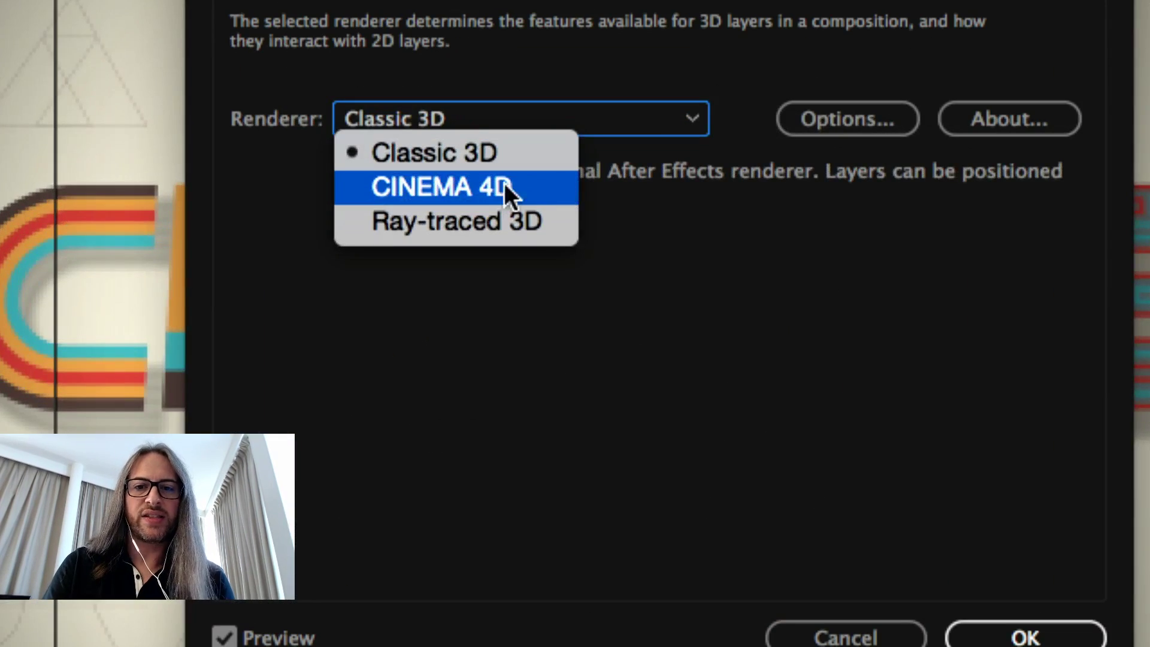
left_click(542, 184)
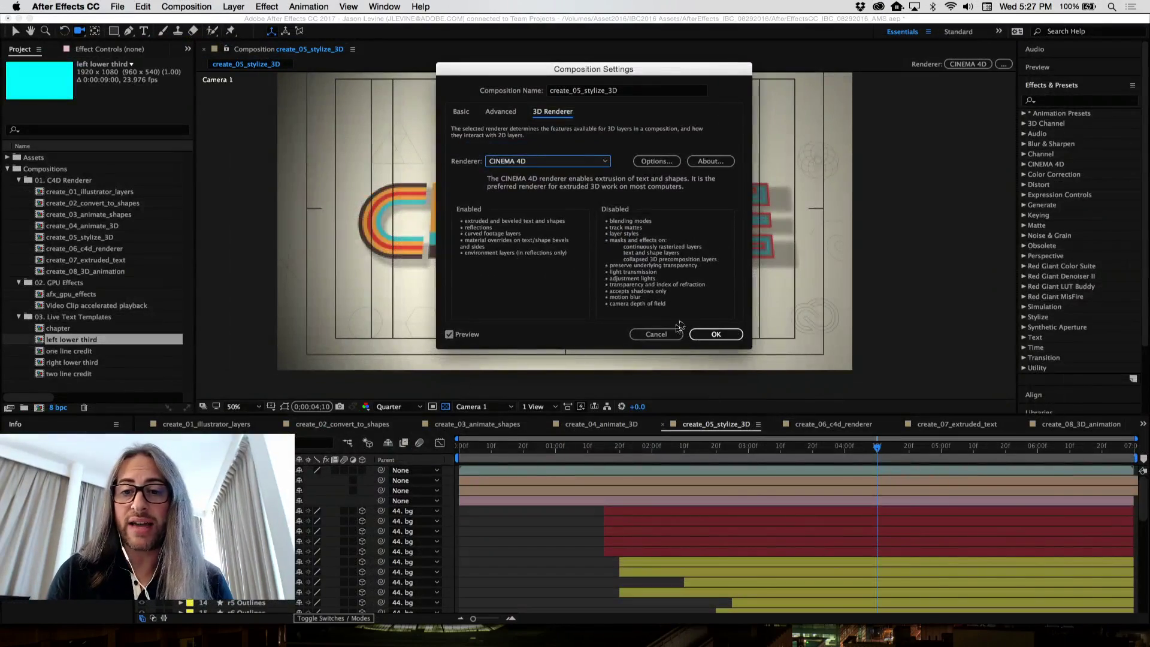
left_click(719, 529)
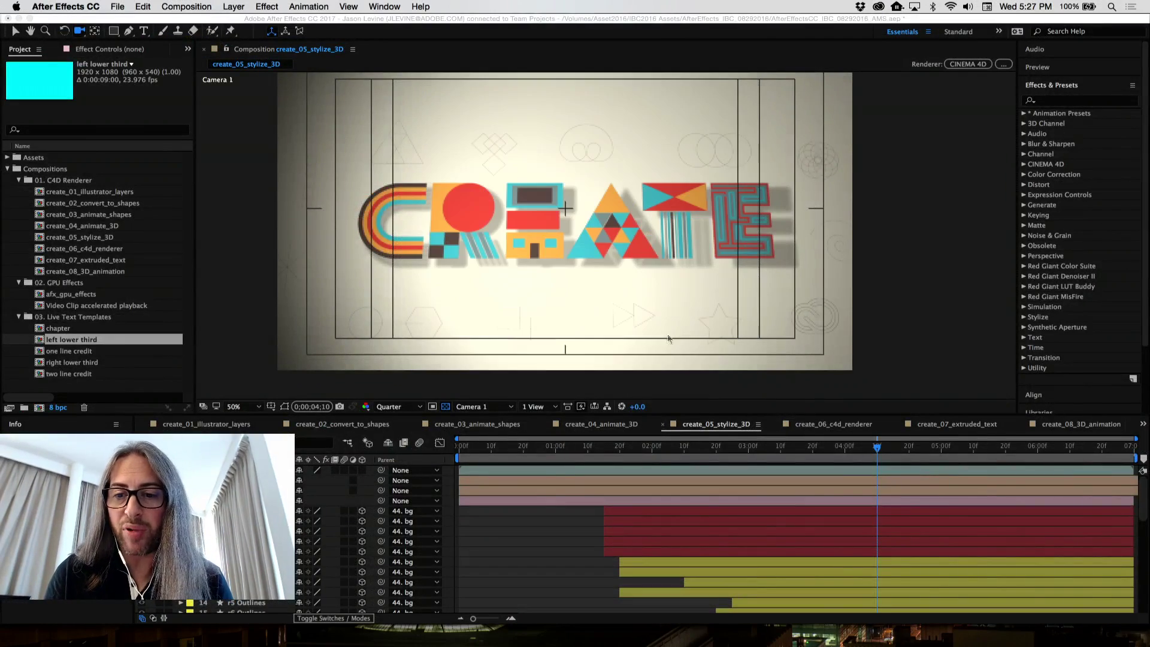
left_click(834, 425)
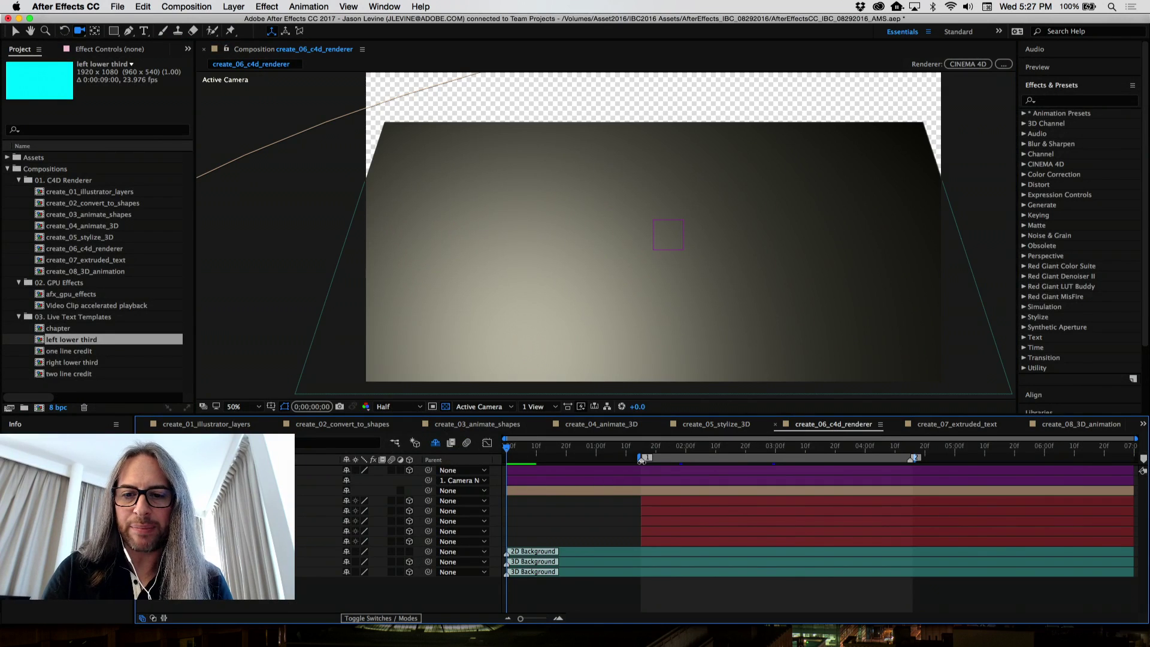
Raise C1 Outlines' Extrusion Depth to 113 where the 3D shapes appear, then open create_07_extruded_text
left_click(646, 453)
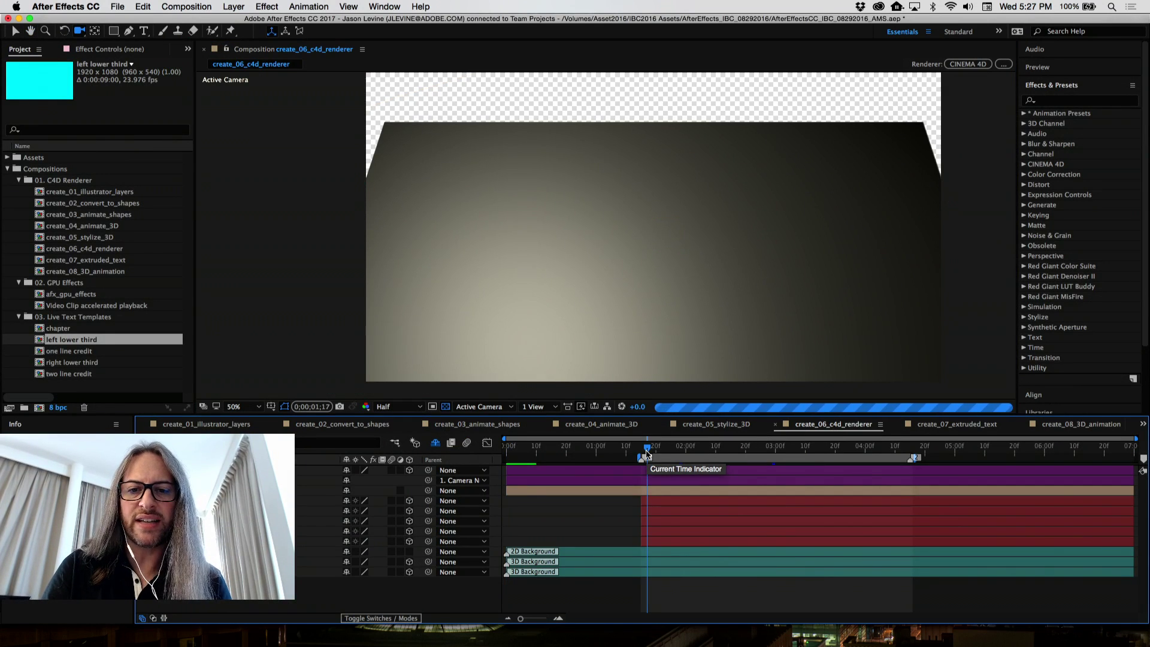
left_click(698, 447)
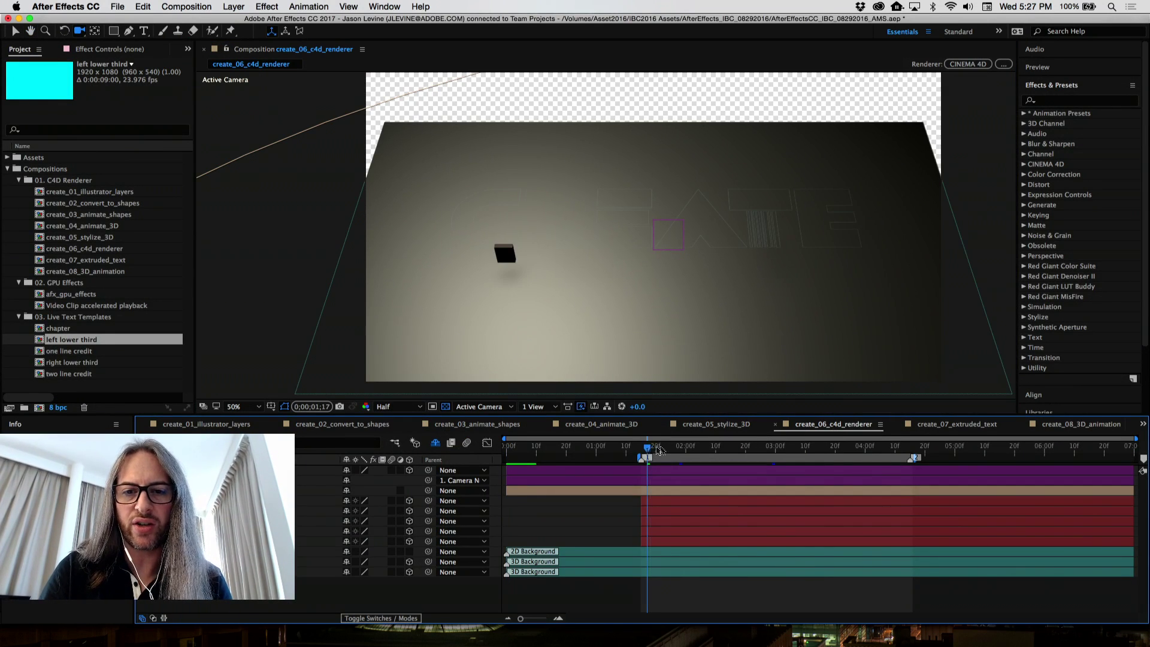
left_click_drag(726, 447, 675, 447)
left_click(485, 217)
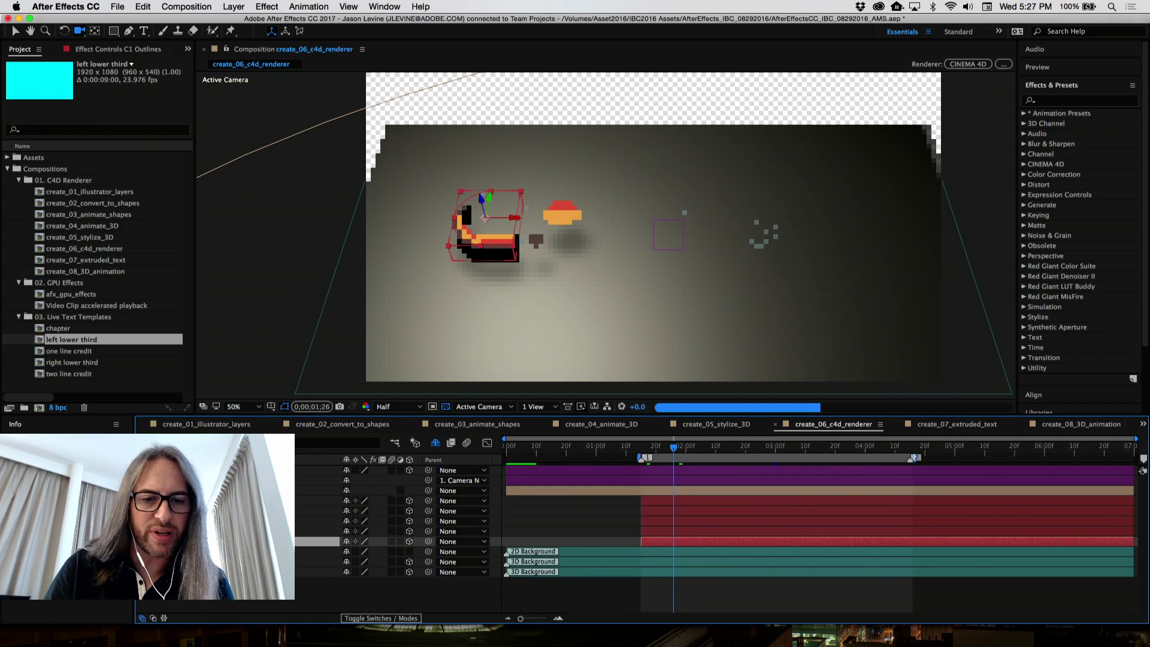
key("u")
key("u")
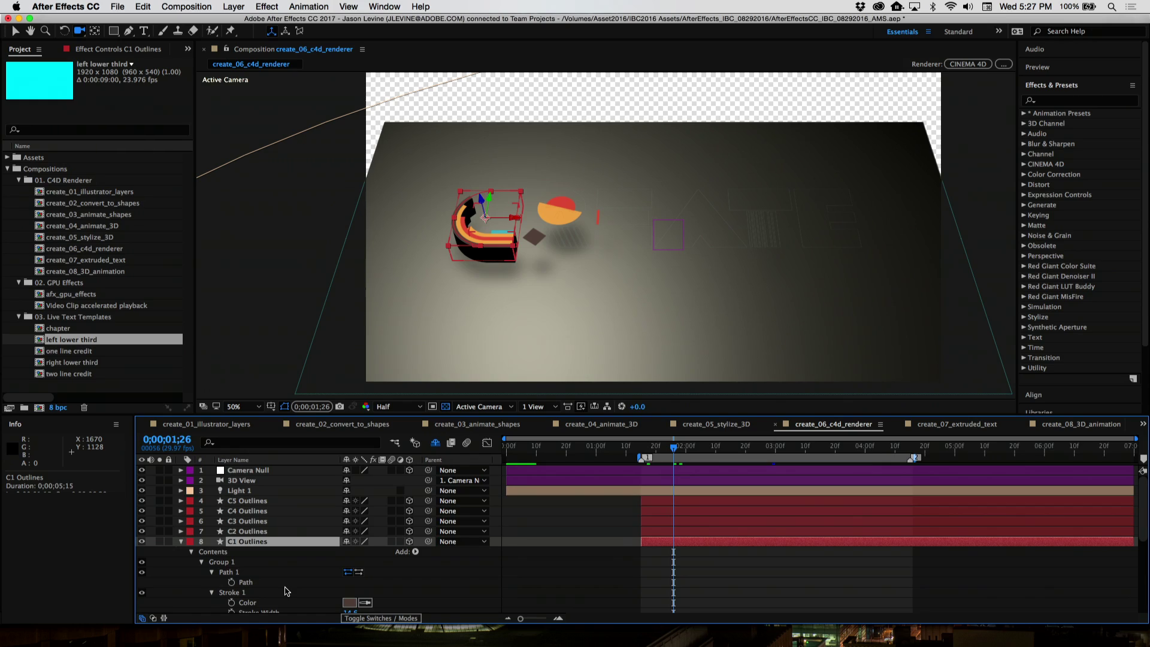
scroll(286, 592, "down", 15)
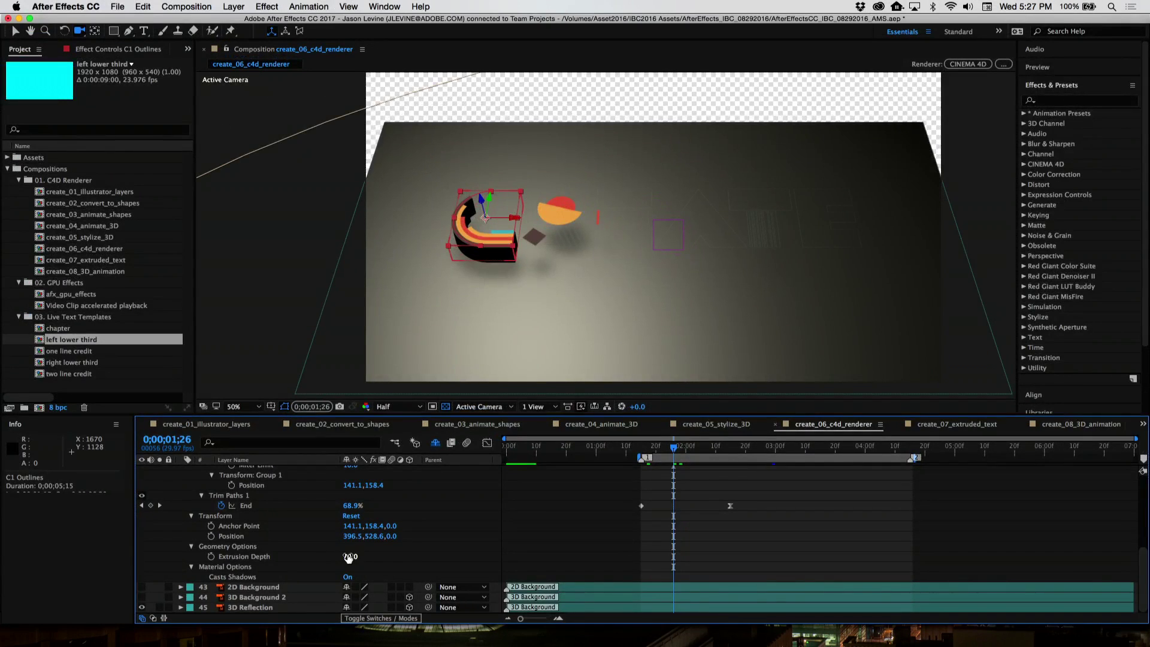
left_click_drag(348, 556, 387, 556)
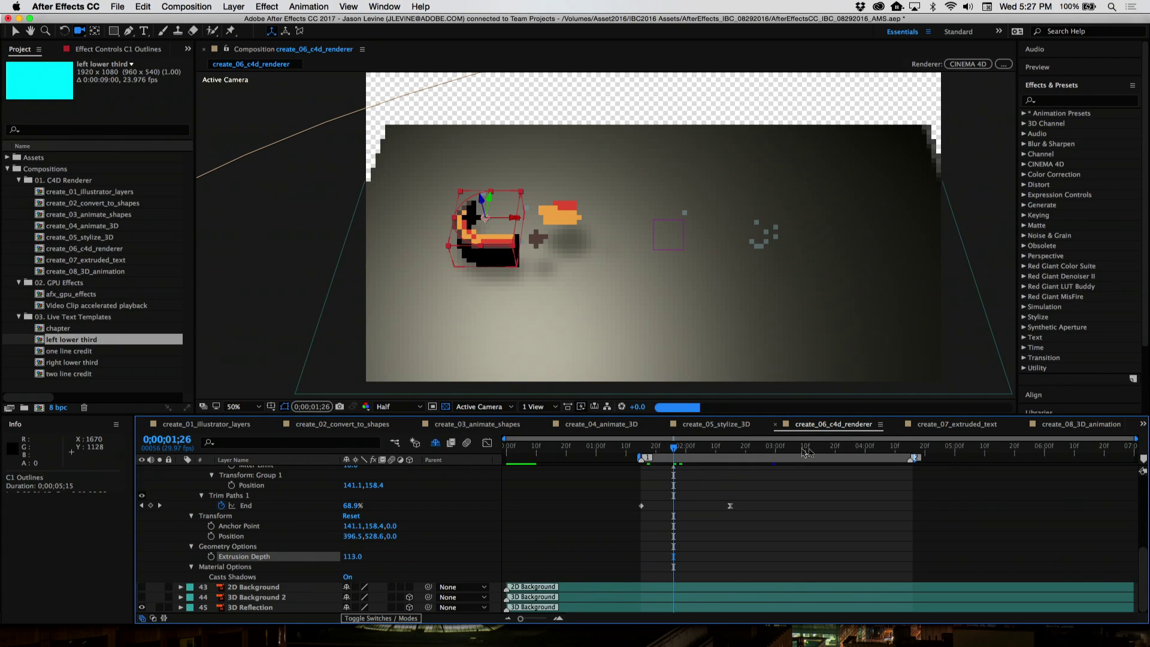
left_click(906, 425)
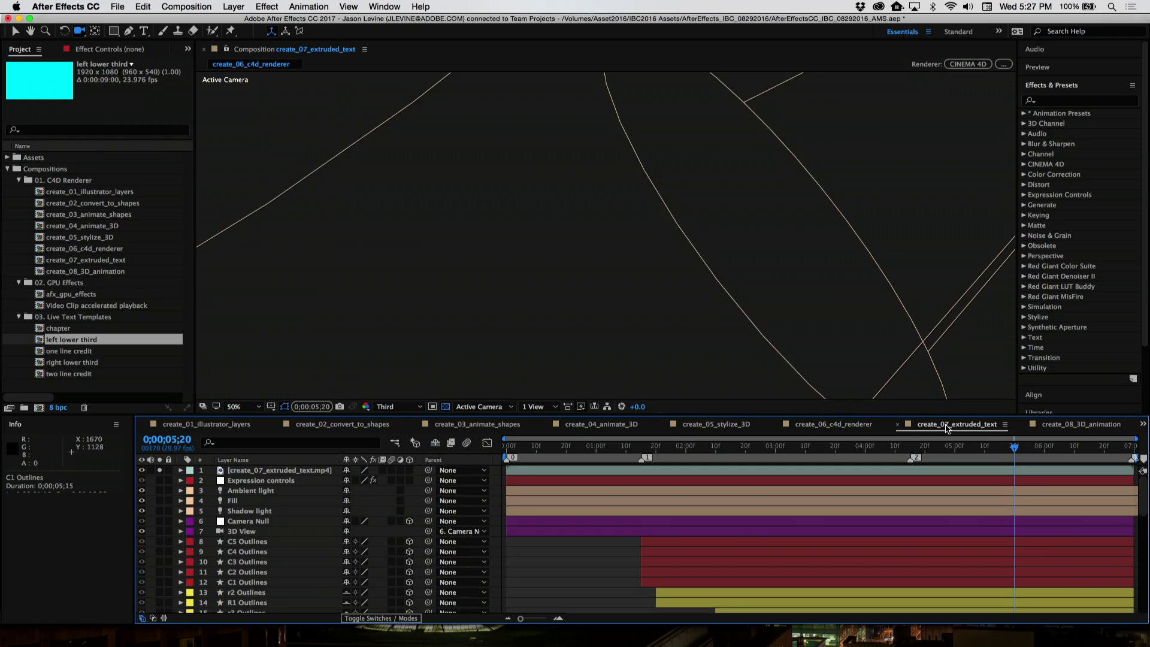
Preview the extruded text, then play create_08_3D_animation from its start
key("space")
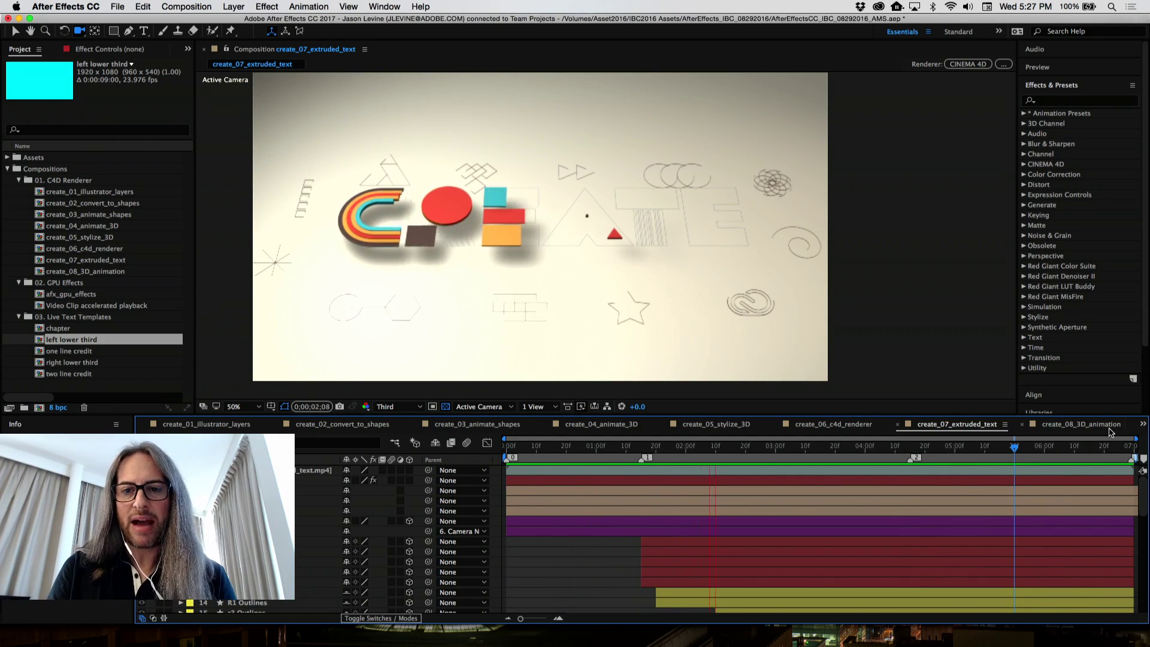
left_click(1077, 425)
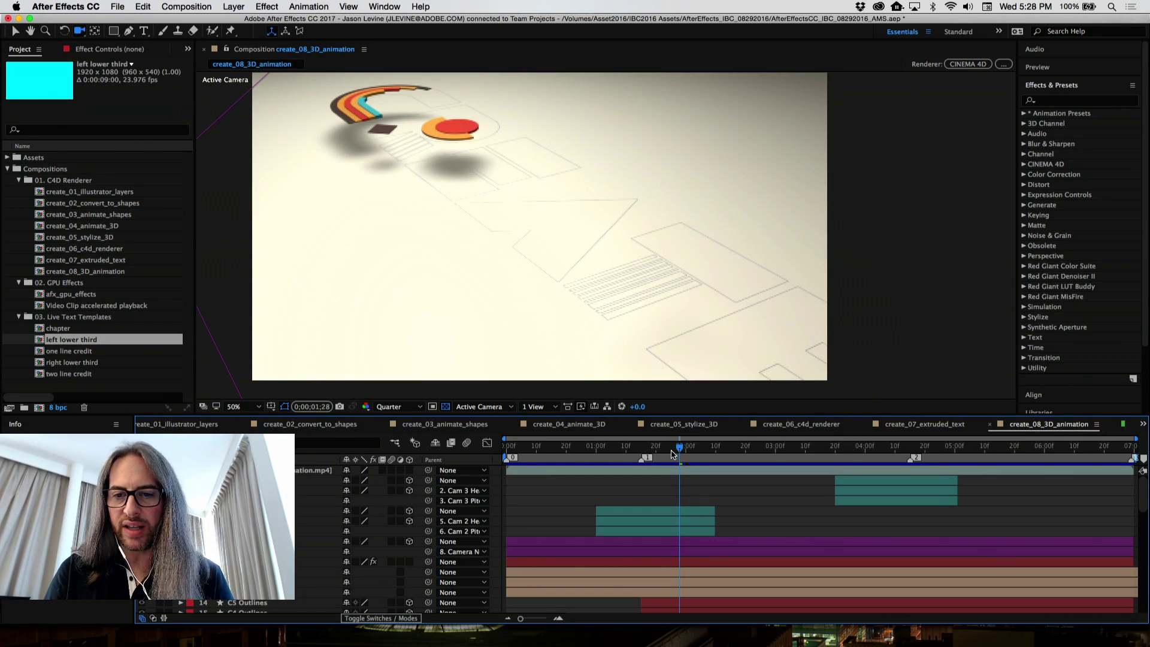
left_click_drag(680, 451, 539, 446)
key("space")
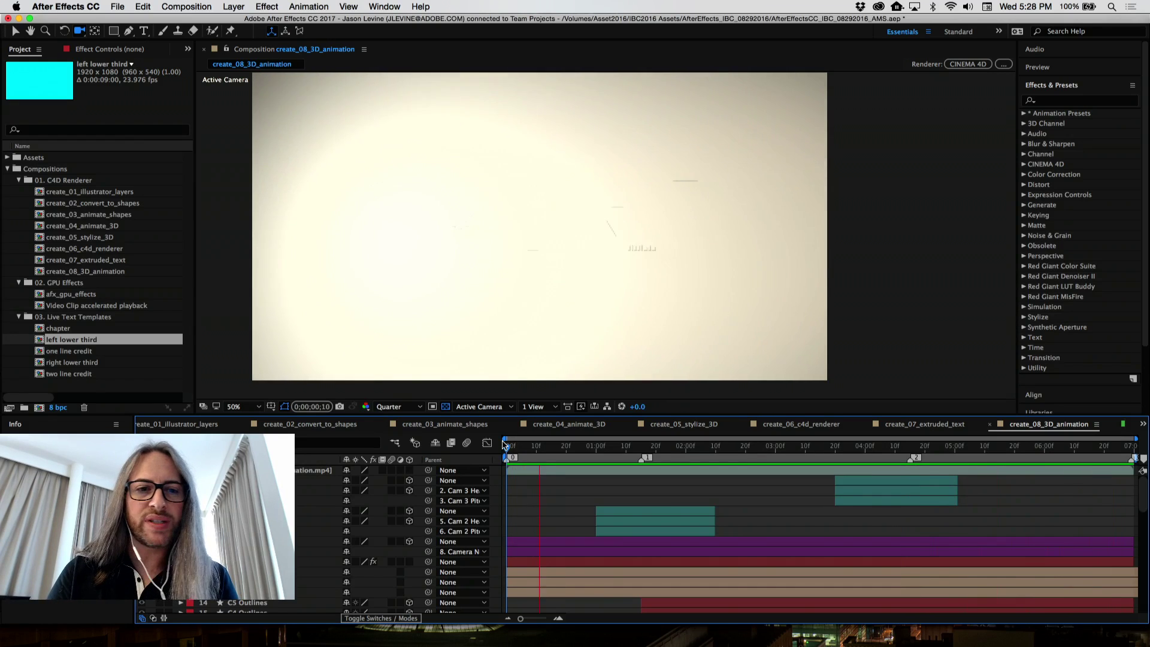
Select create_08_3D_animation in the Project panel, dismissing an accidental import dialog along the way
left_click(68, 273)
key("super+i")
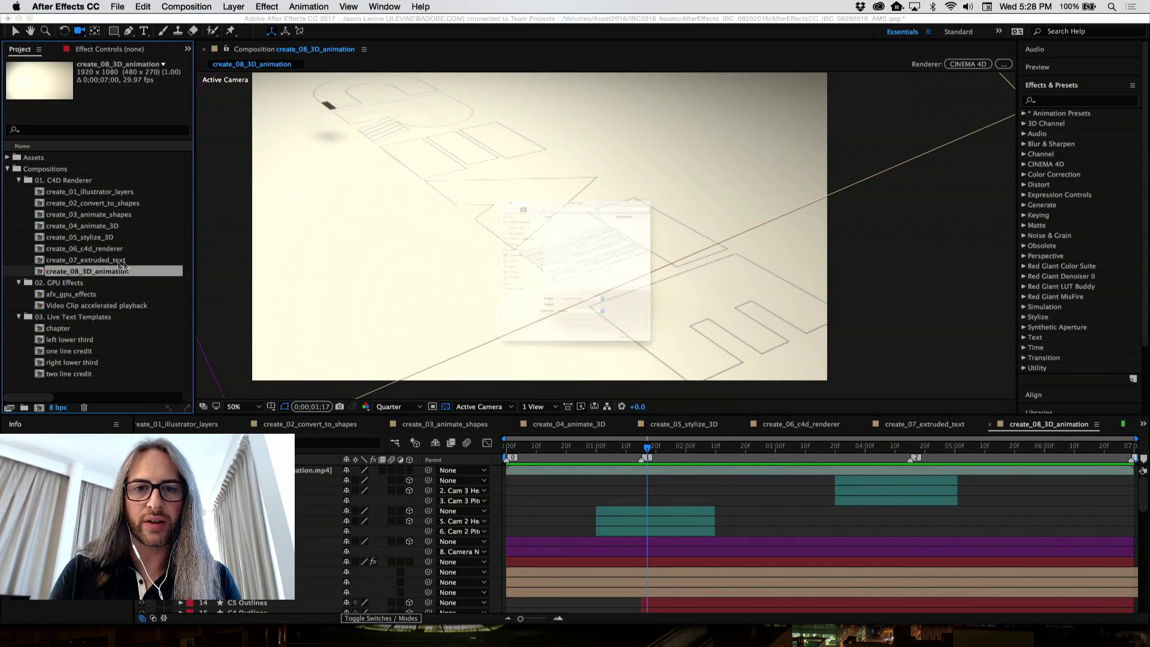
left_click(714, 457)
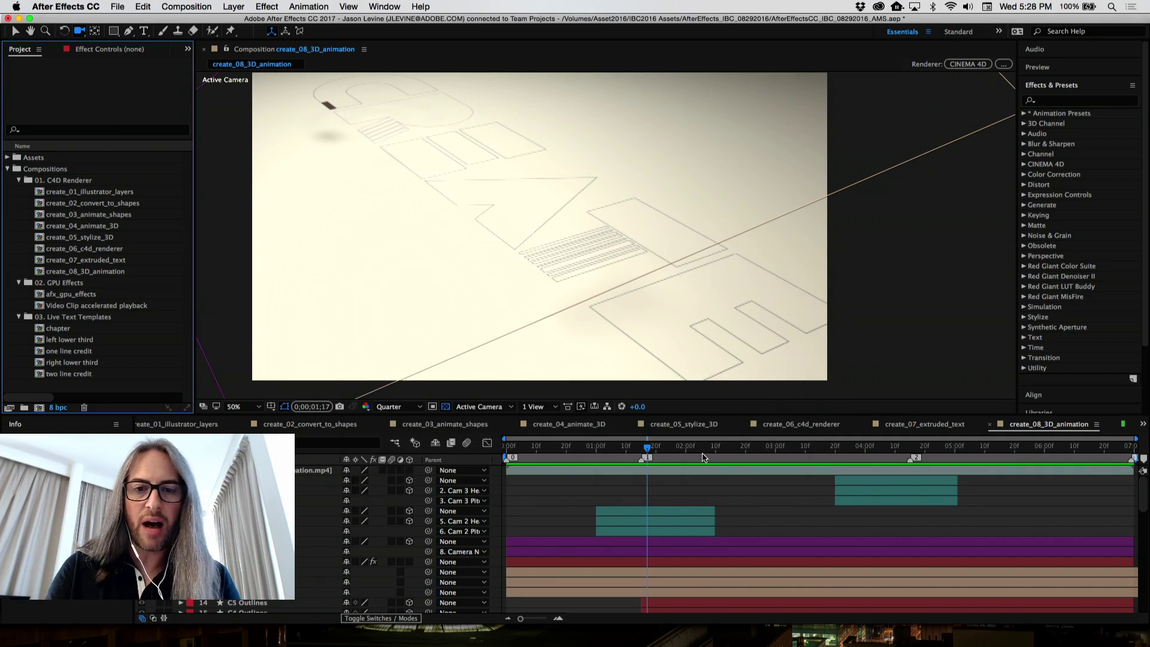
left_click(84, 281)
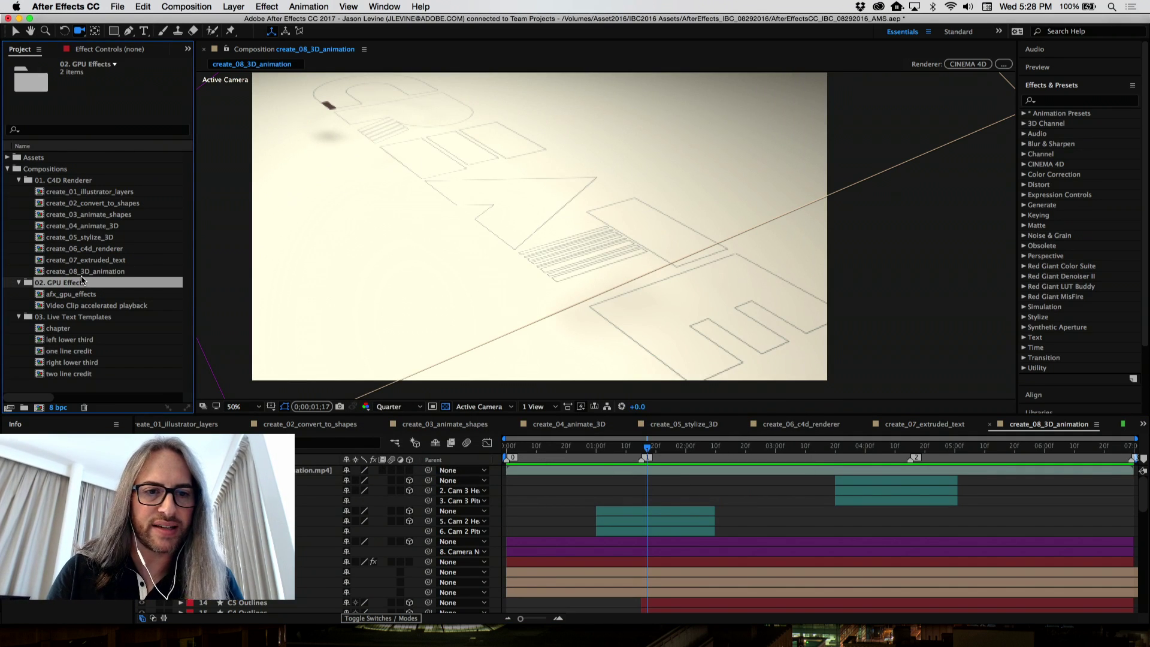
left_click(88, 272)
key("super+k")
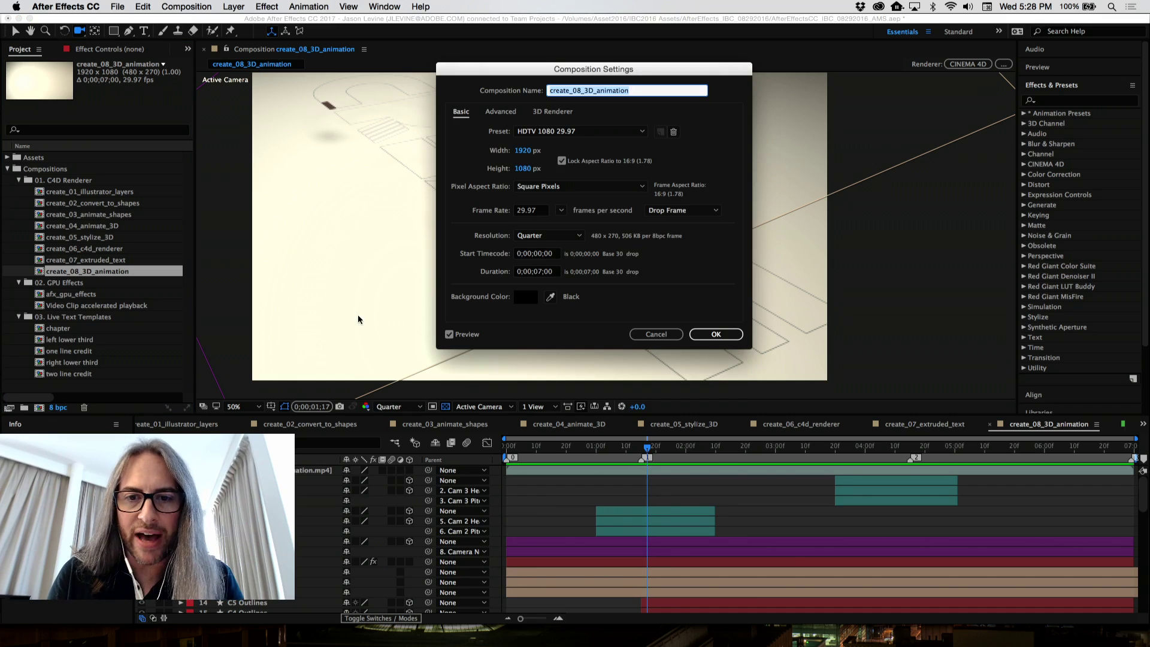
left_click(500, 112)
left_click(551, 113)
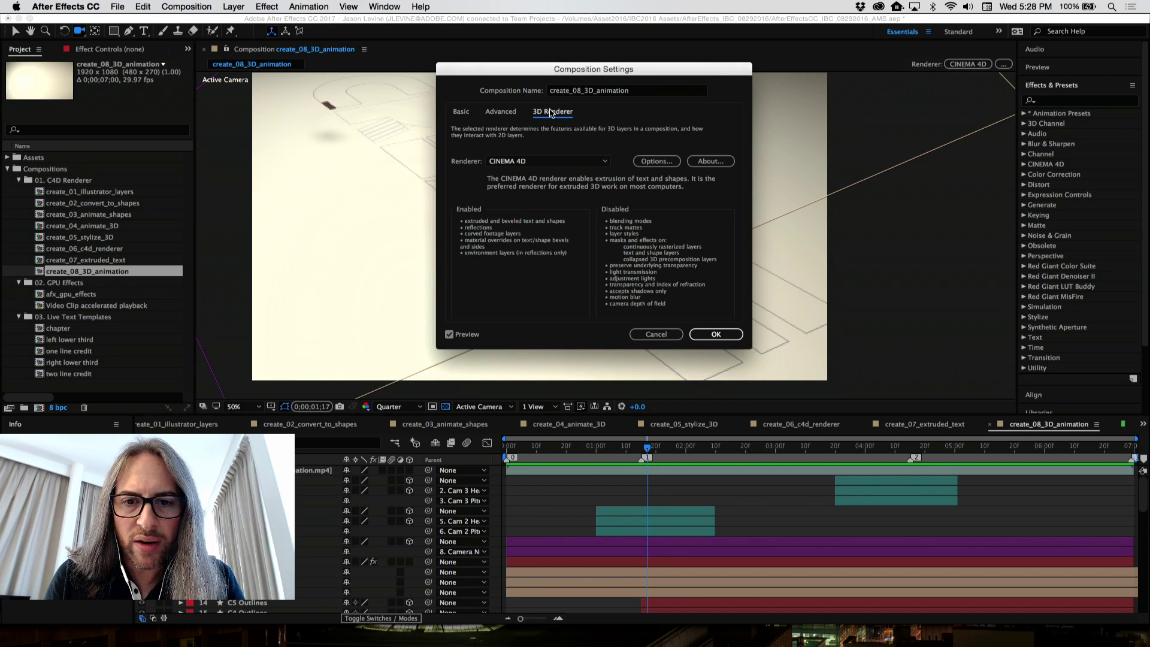
left_click(658, 162)
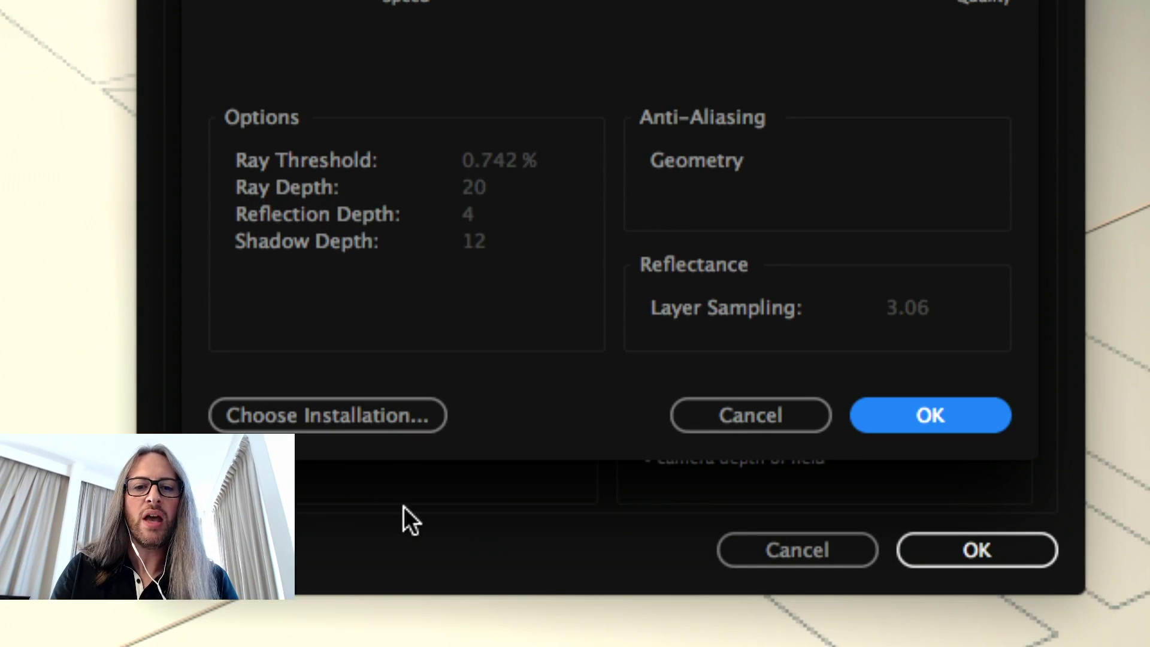
left_click(297, 599)
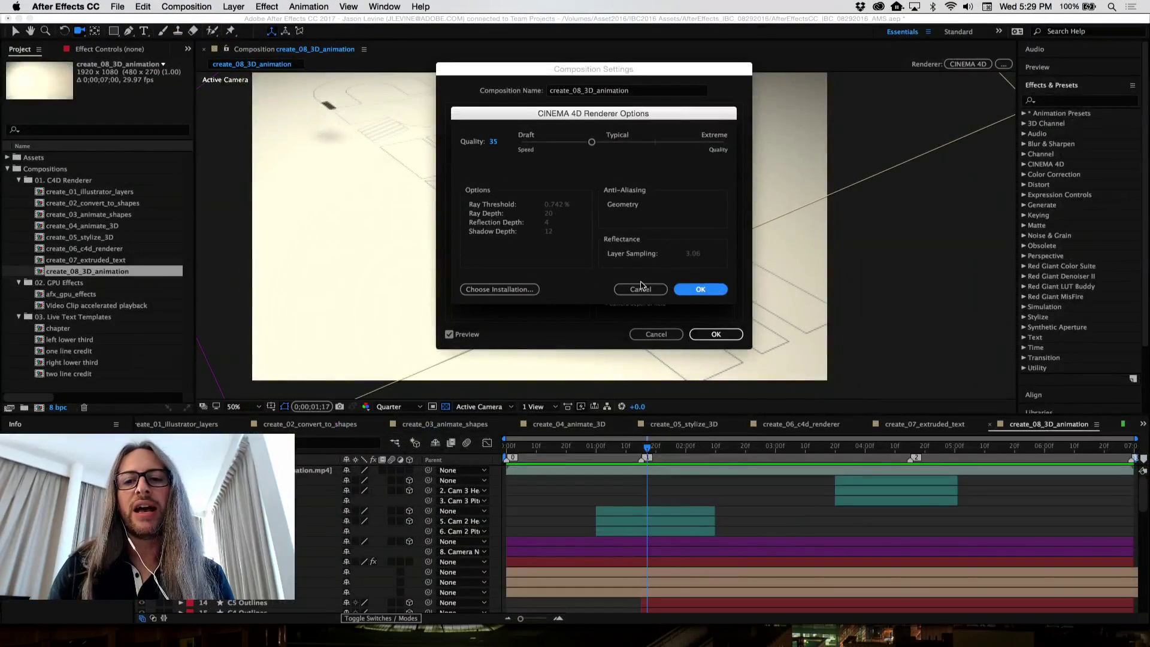
left_click(640, 288)
left_click(653, 334)
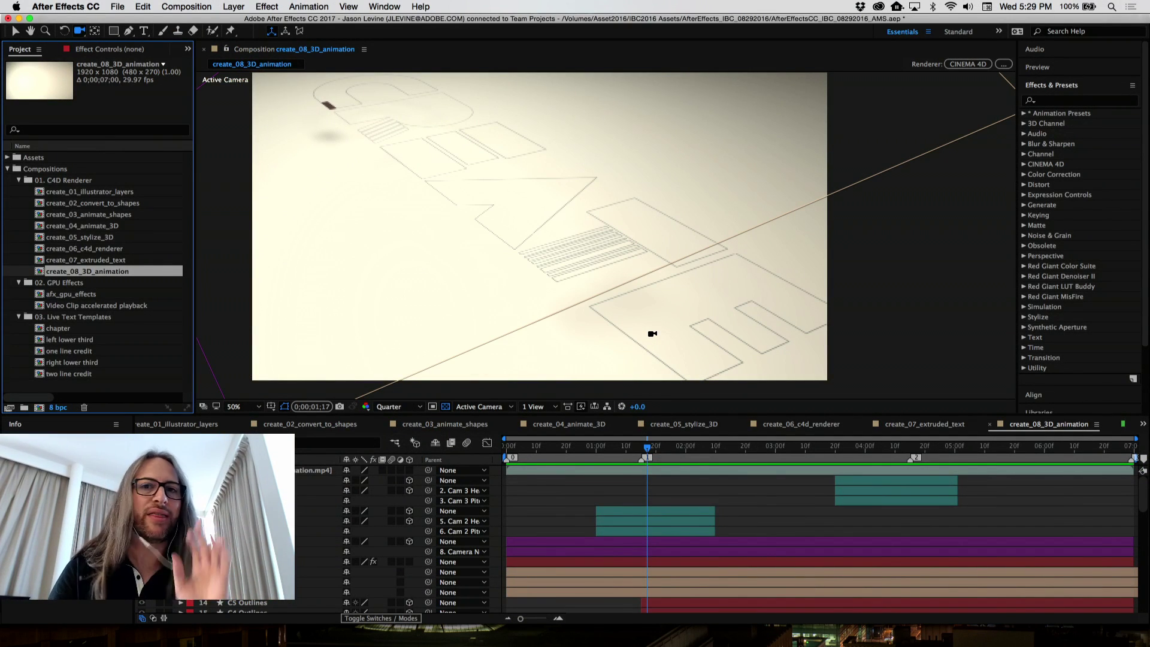
Open Video Clip accelerated playback, play its underwater footage from frame 0, then select afx_gpu_effects
double_click(41, 306)
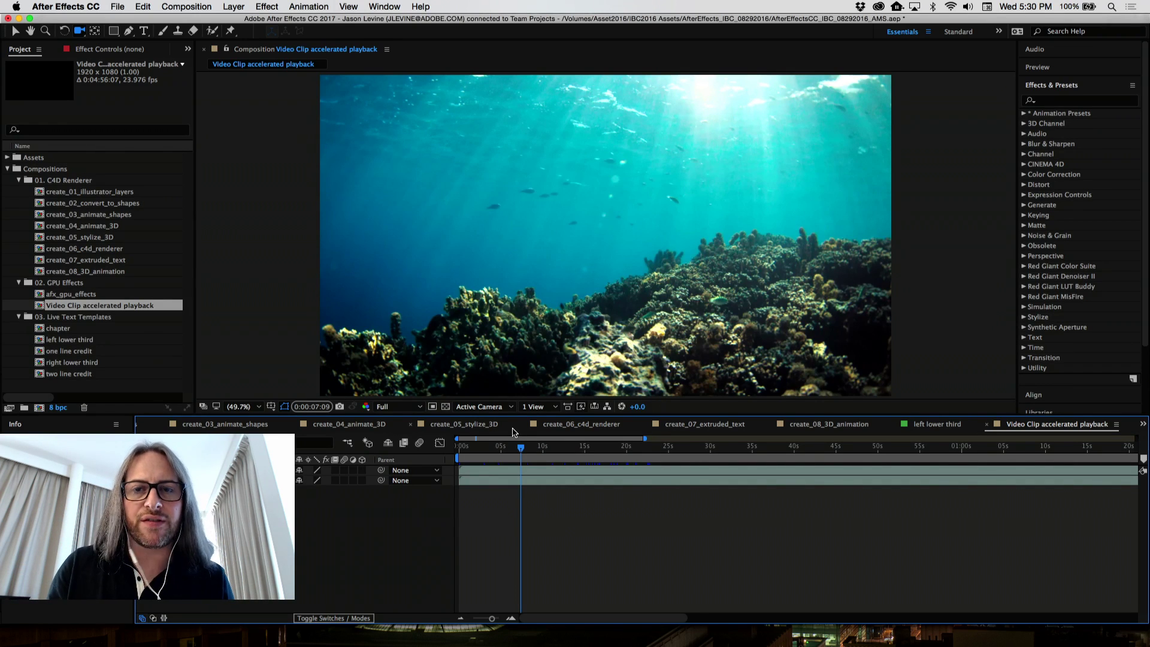
left_click_drag(527, 453, 426, 449)
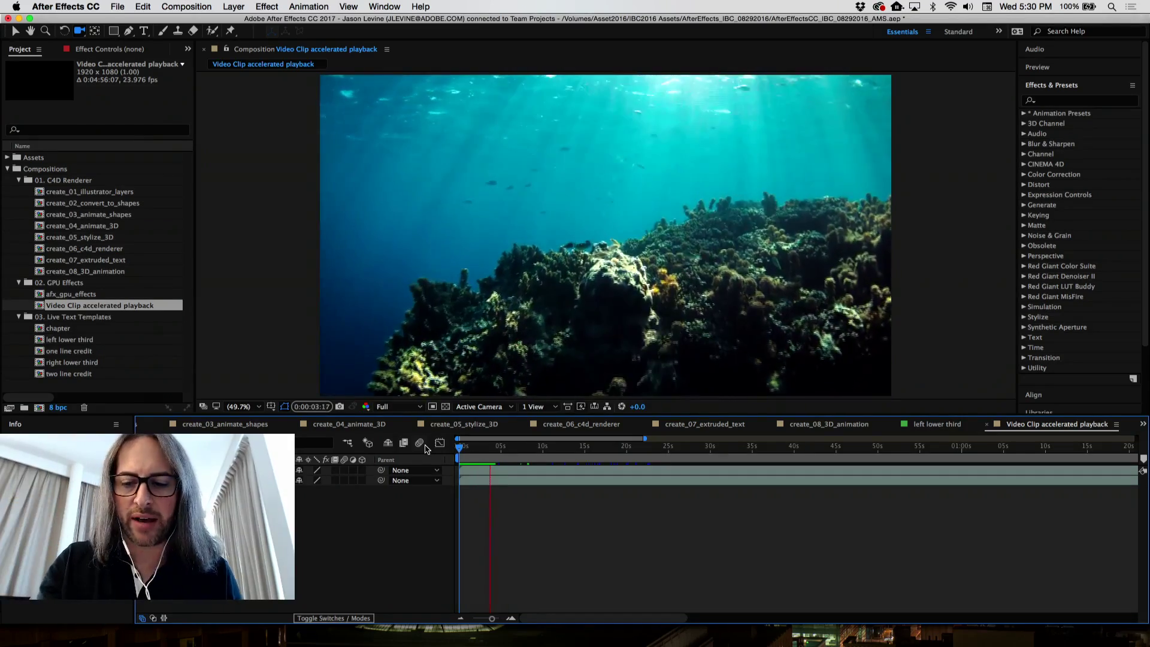
key("XF86AudioRaiseVolume")
key("XF86AudioRaiseVolume")
key("XF86AudioRaiseVolume")
key("XF86AudioRaiseVolume")
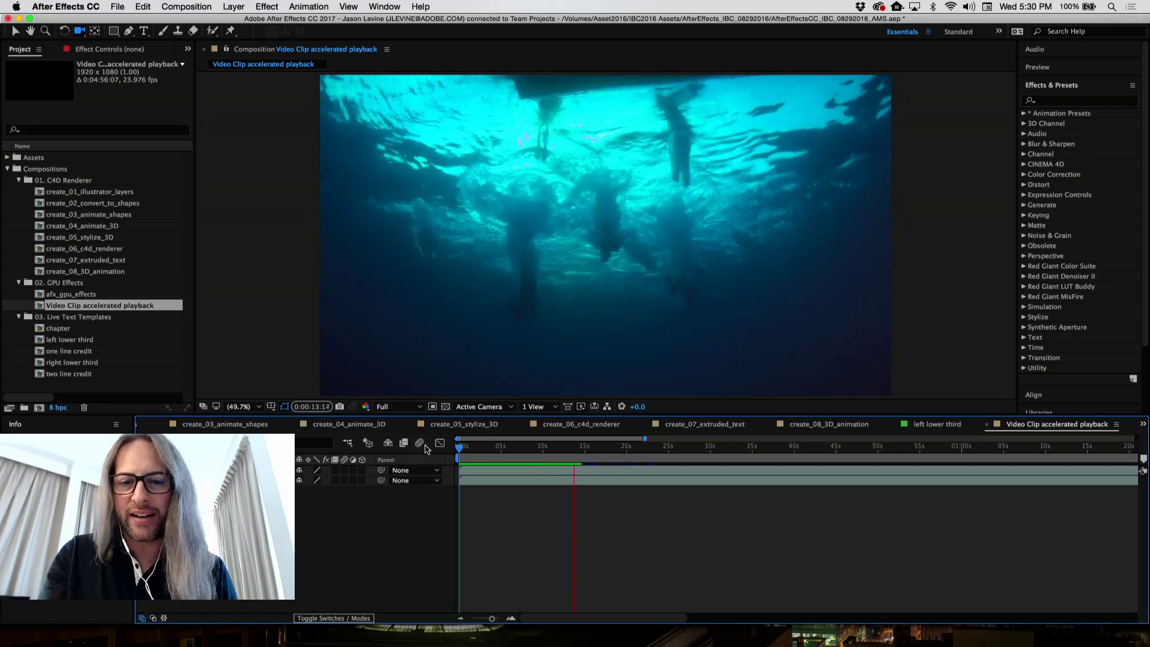
key("space")
key("space")
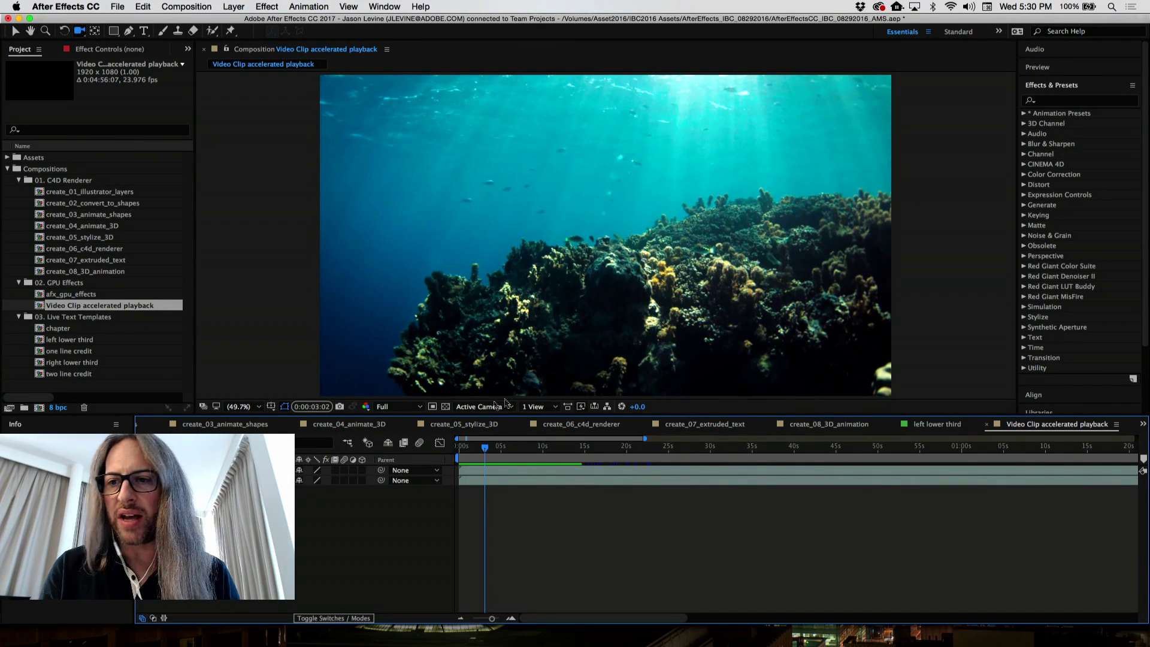
left_click(1052, 102)
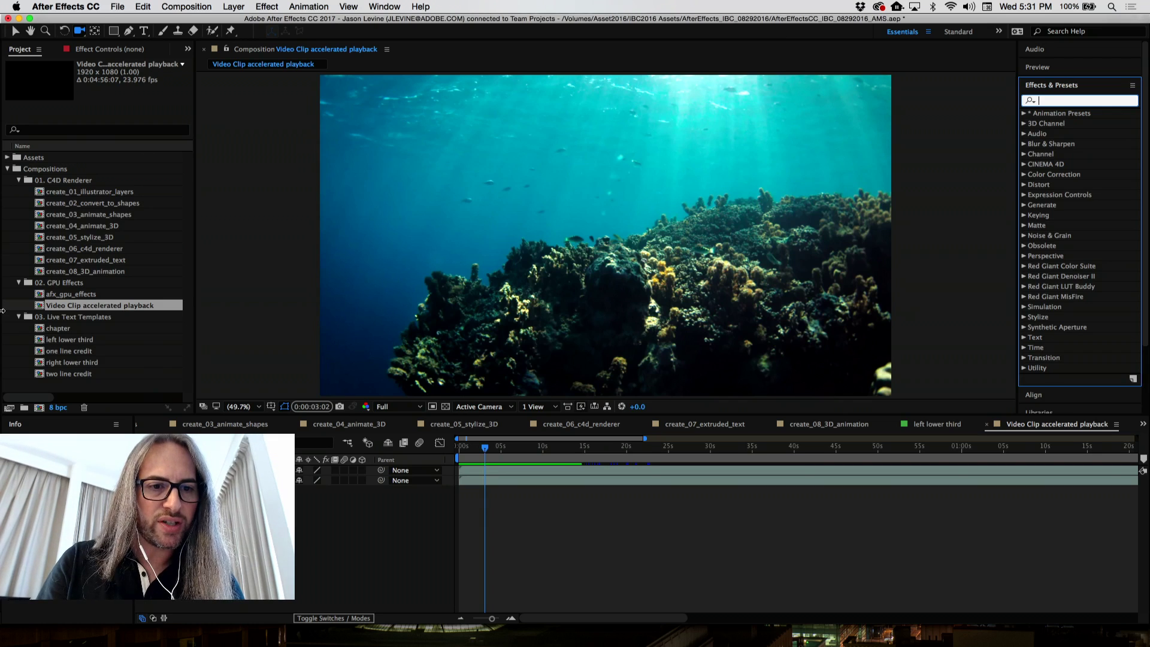
left_click(45, 297)
In the afx_gpu_effects composition, apply Hue/Saturation to the bm_dark_clouds.mov layer and preview it
double_click(45, 295)
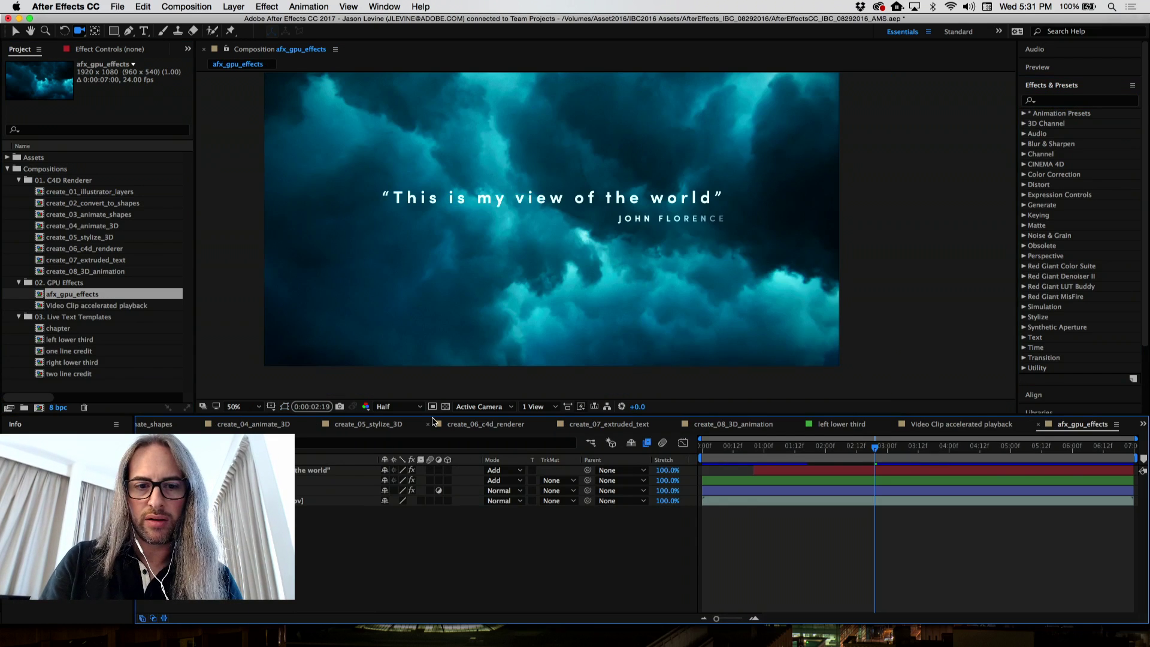
left_click(336, 501)
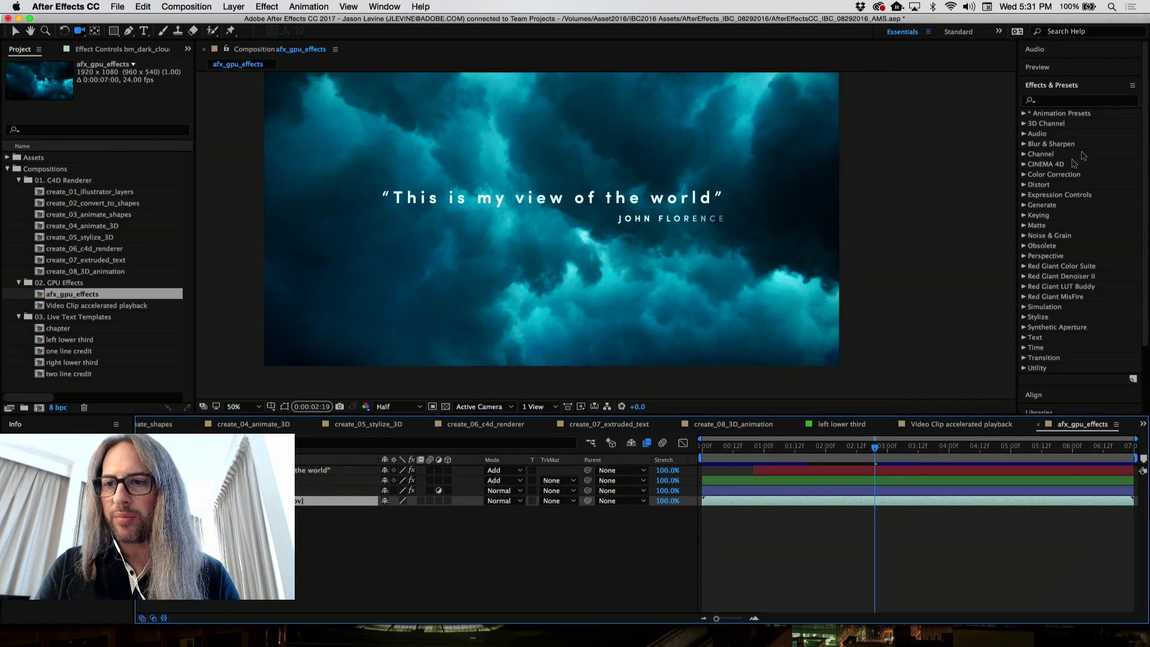
left_click(1062, 100)
type("hue")
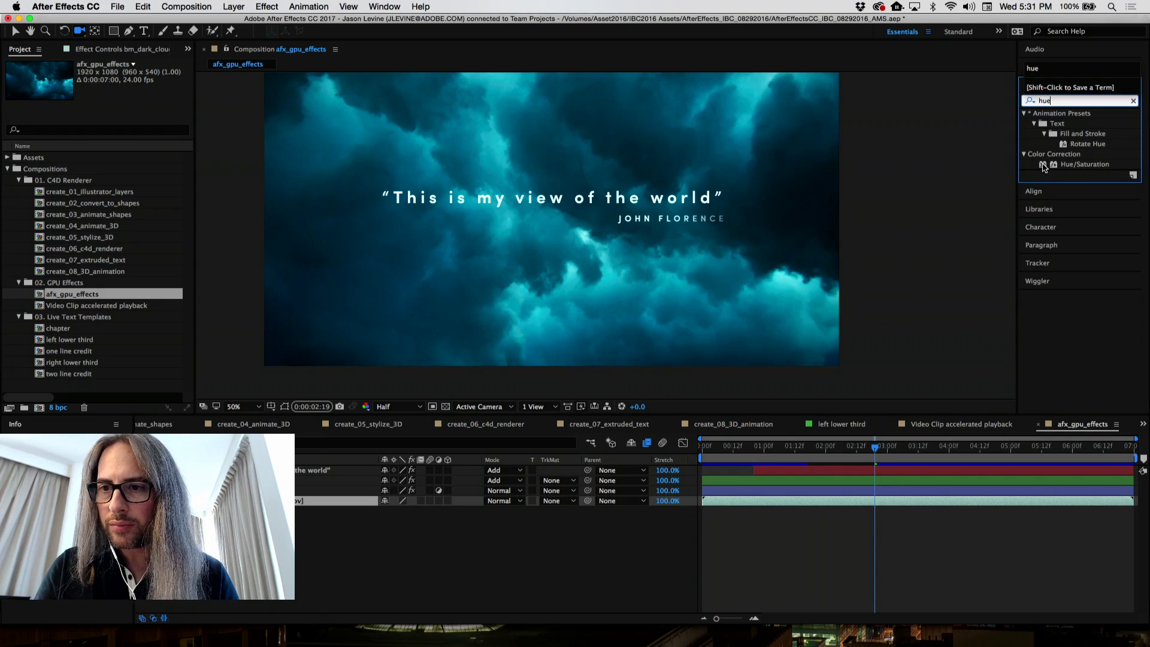
left_click_drag(1043, 167, 295, 508)
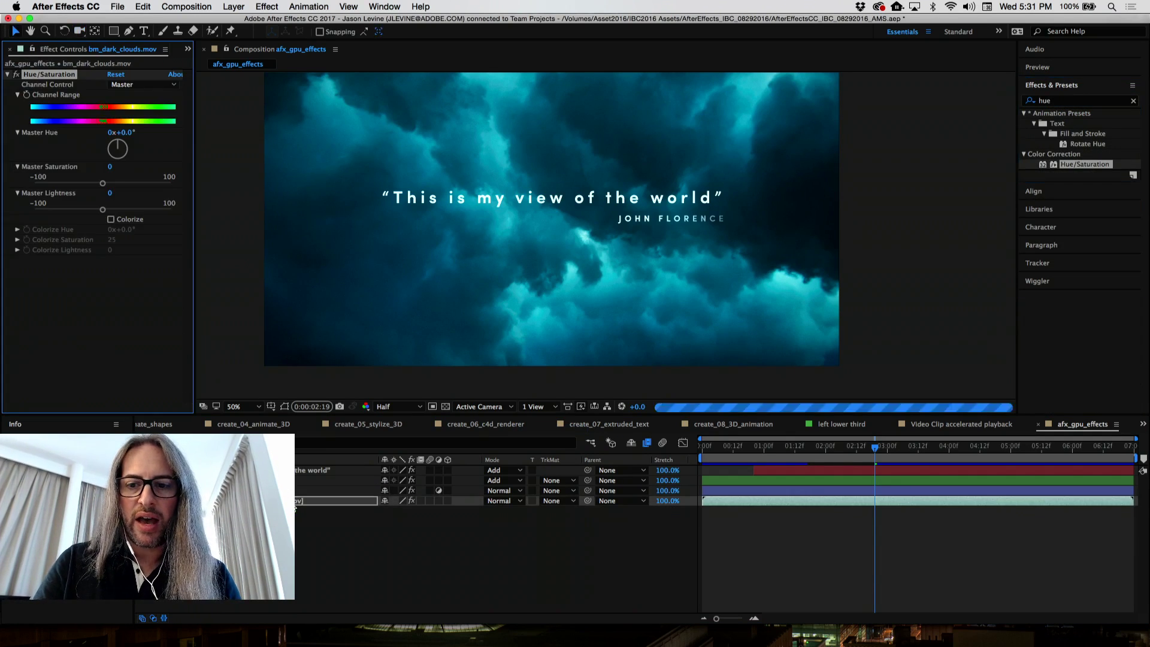
key("space")
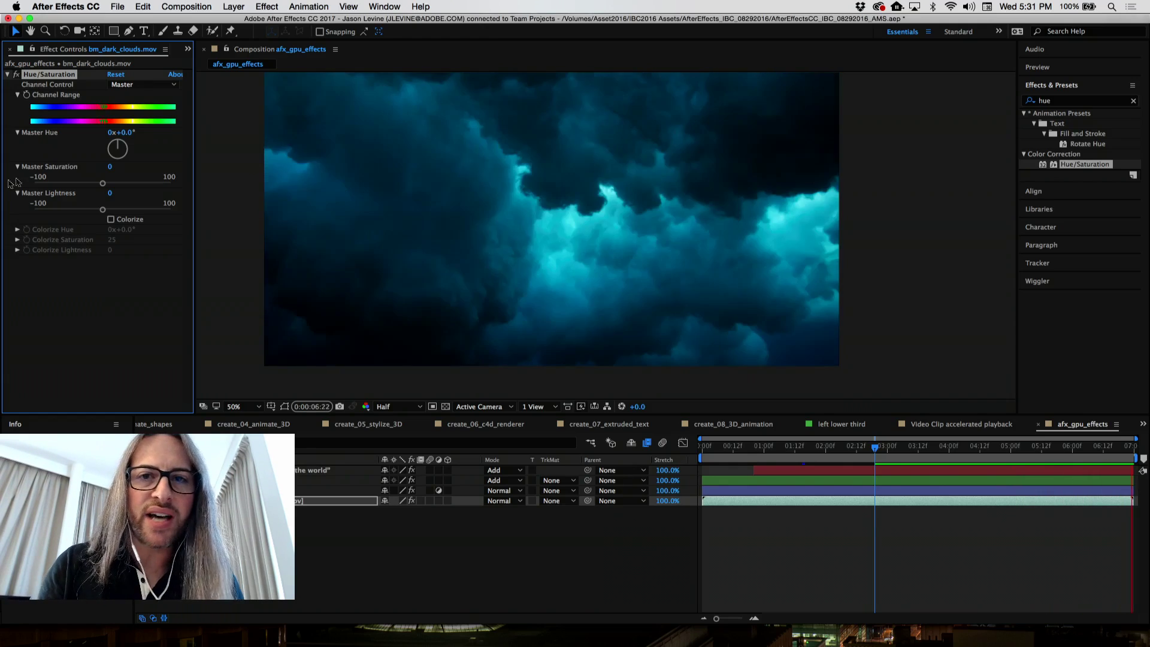
Set Master Hue to -38° so the clouds turn green
left_click_drag(116, 150, 123, 125)
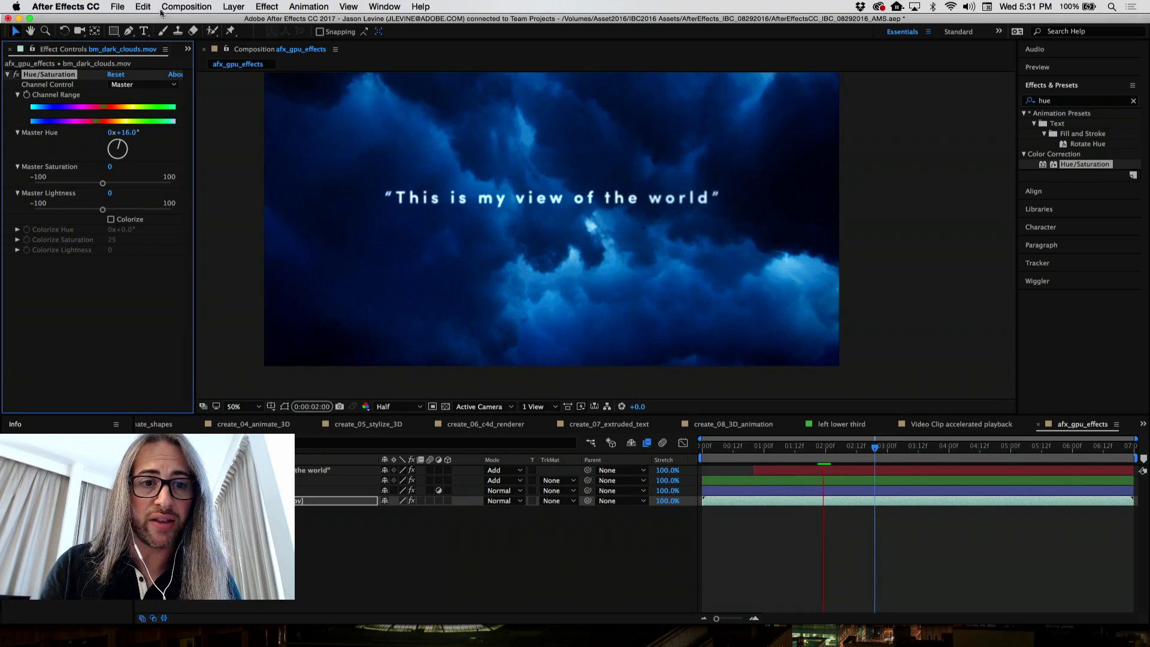
left_click_drag(118, 150, 98, 124)
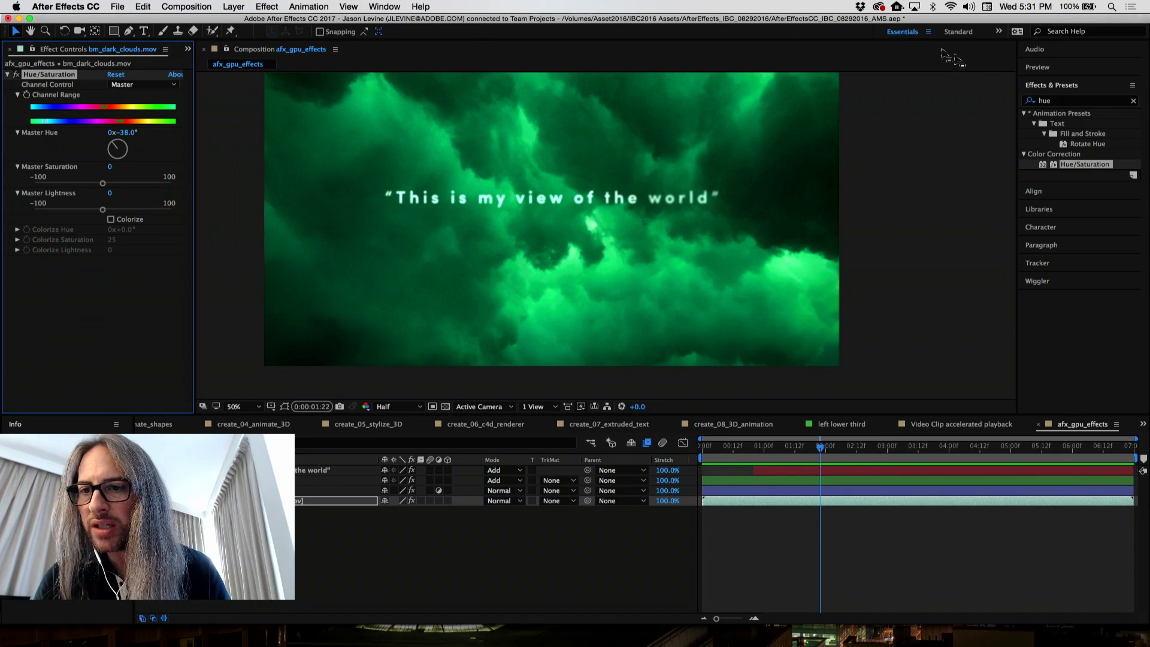
left_click(1067, 101)
Add Brightness & Contrast to bm_dark_clouds.mov with Contrast 90 and Brightness -21
type("bright")
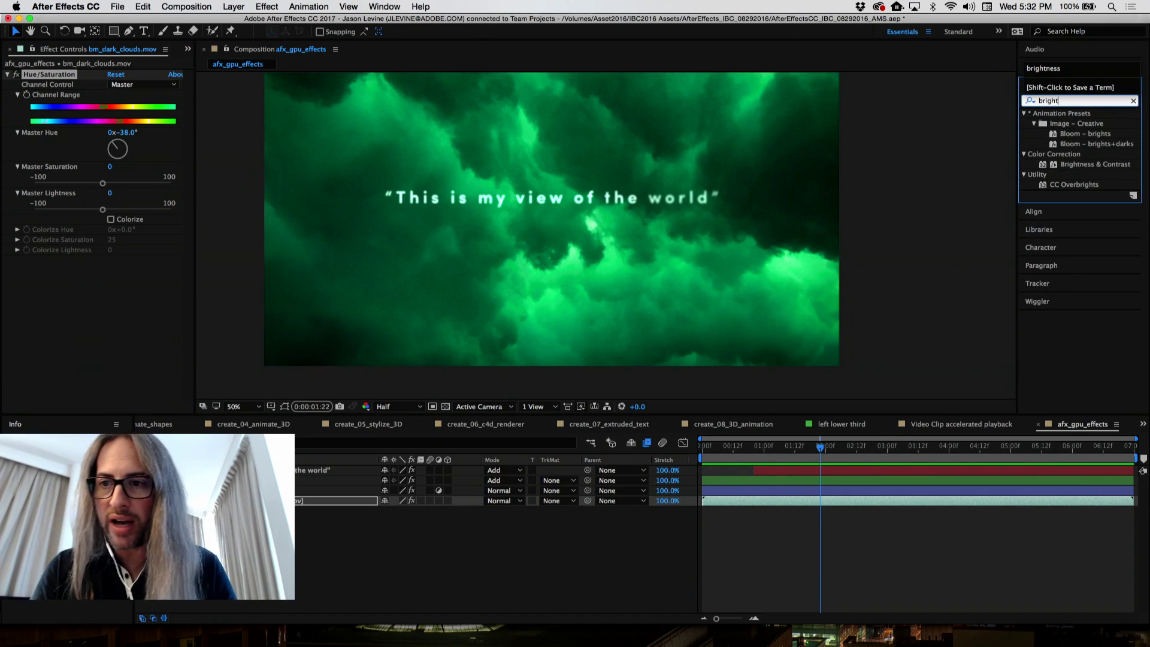
left_click_drag(1040, 165, 335, 502)
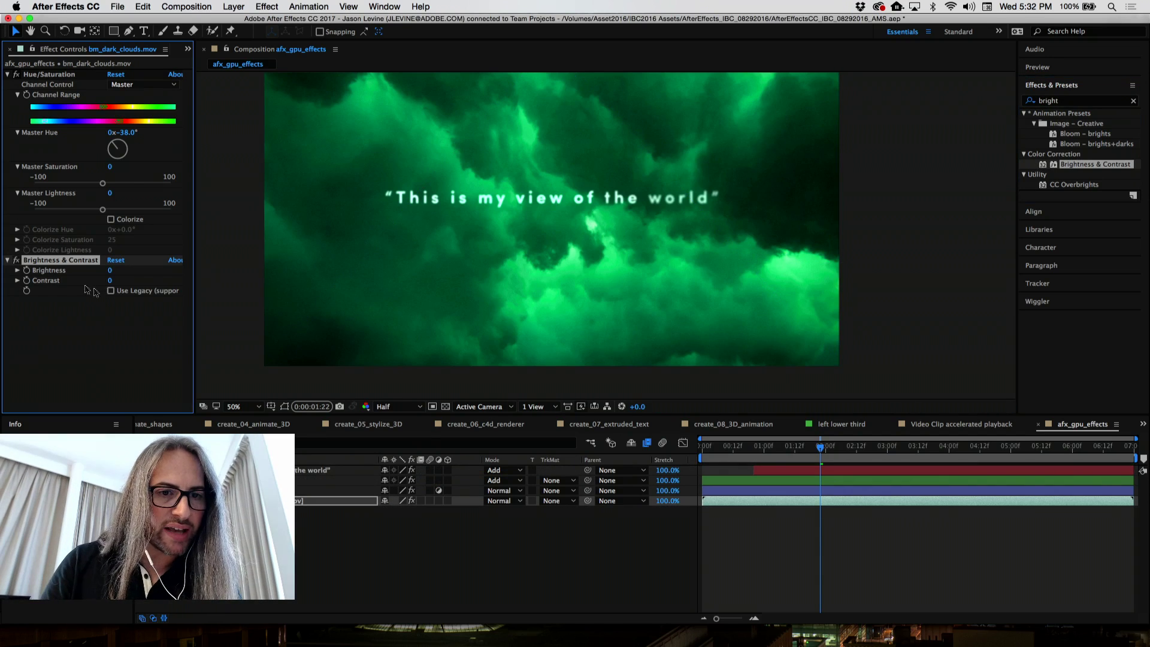
key("space")
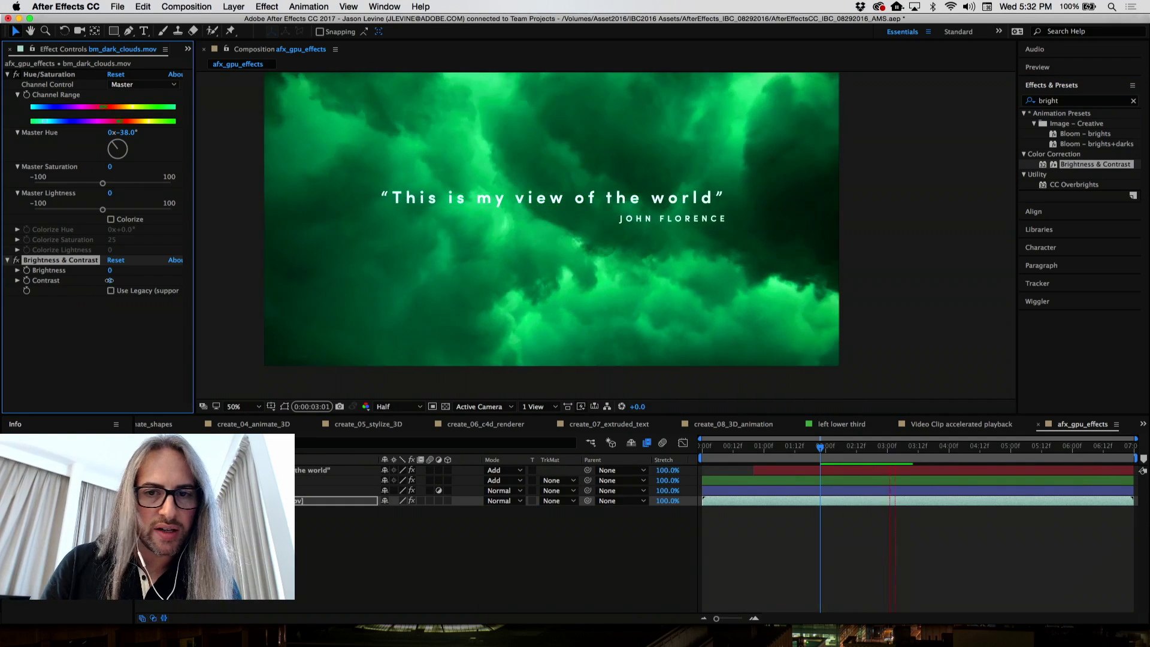
left_click_drag(111, 281, 137, 281)
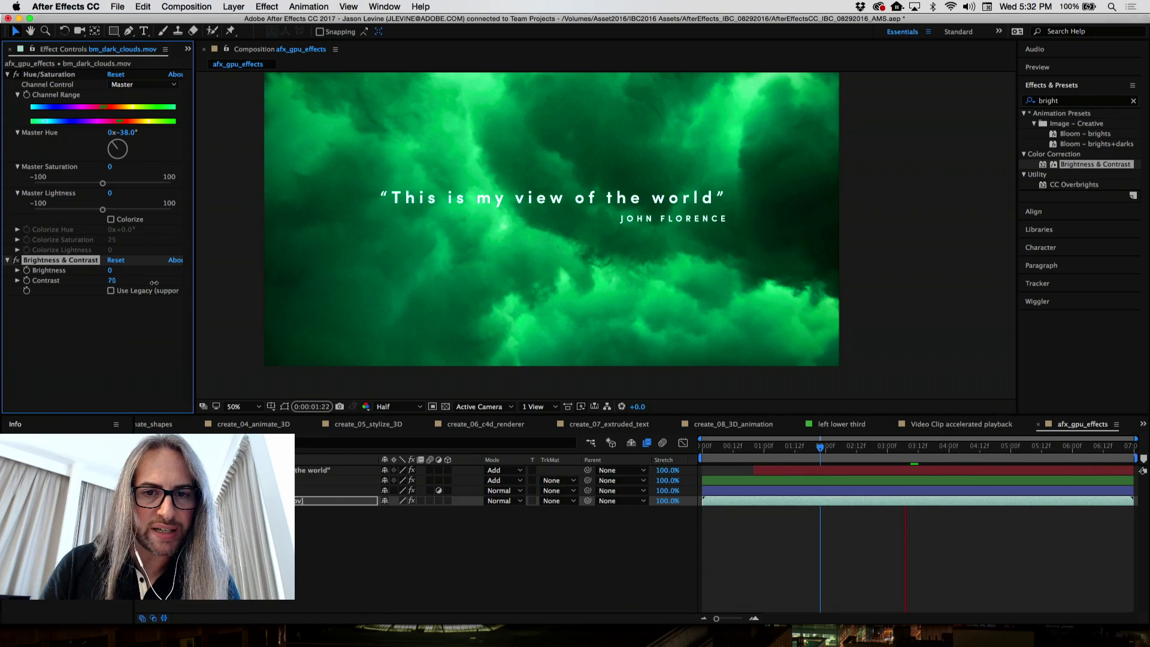
left_click_drag(110, 270, 99, 269)
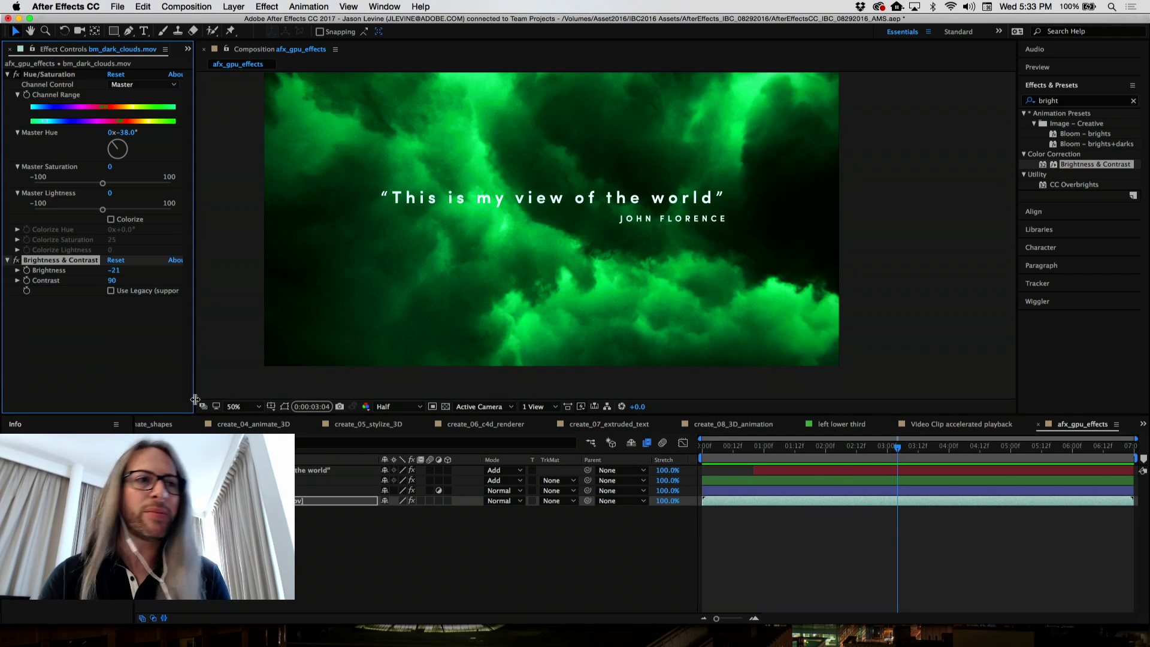
Switch to Character Animator, set the performer's rest pose, and open the AndrewRig_081116 puppet
key("super+Tab")
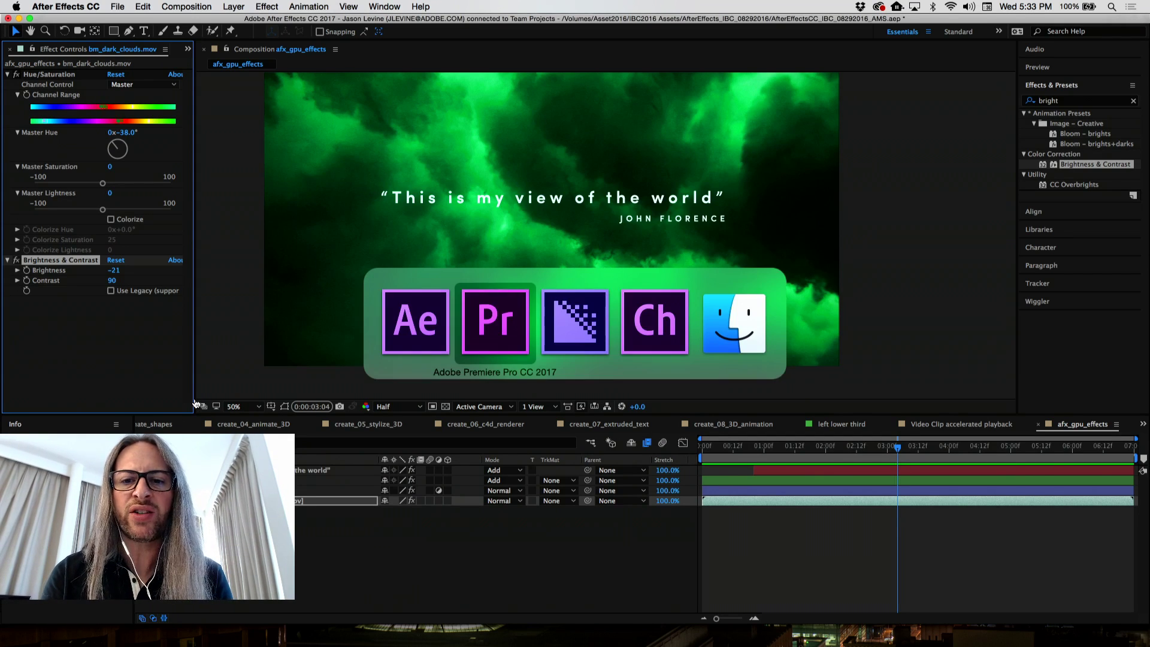
key("super+Tab")
key("super+Tab")
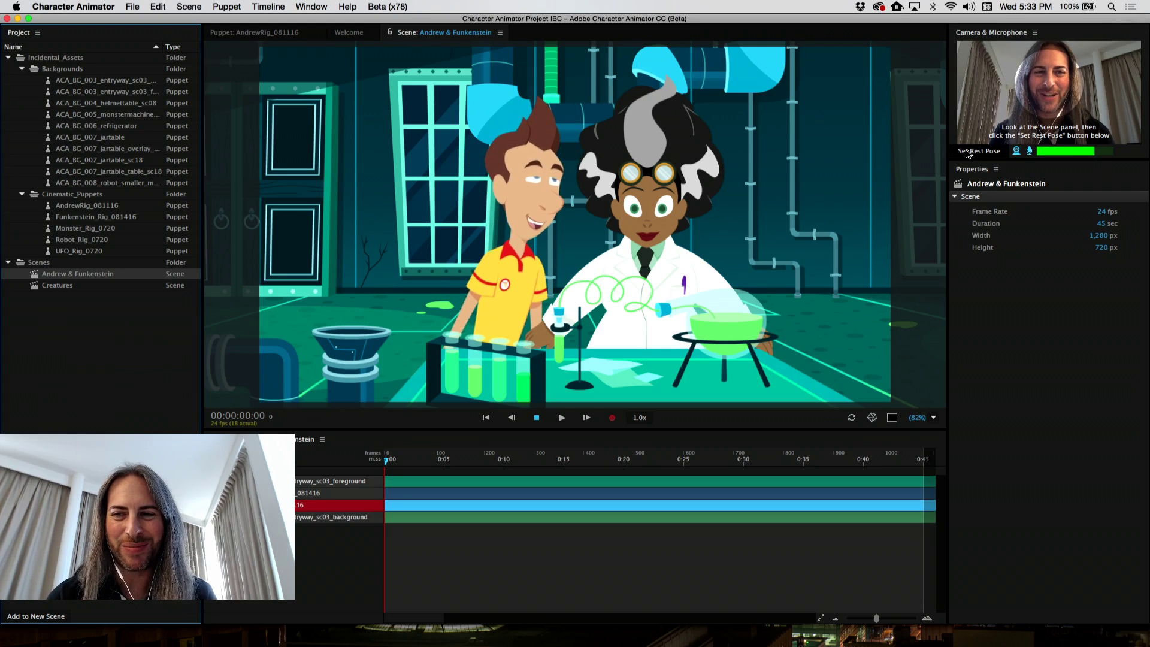
left_click(974, 152)
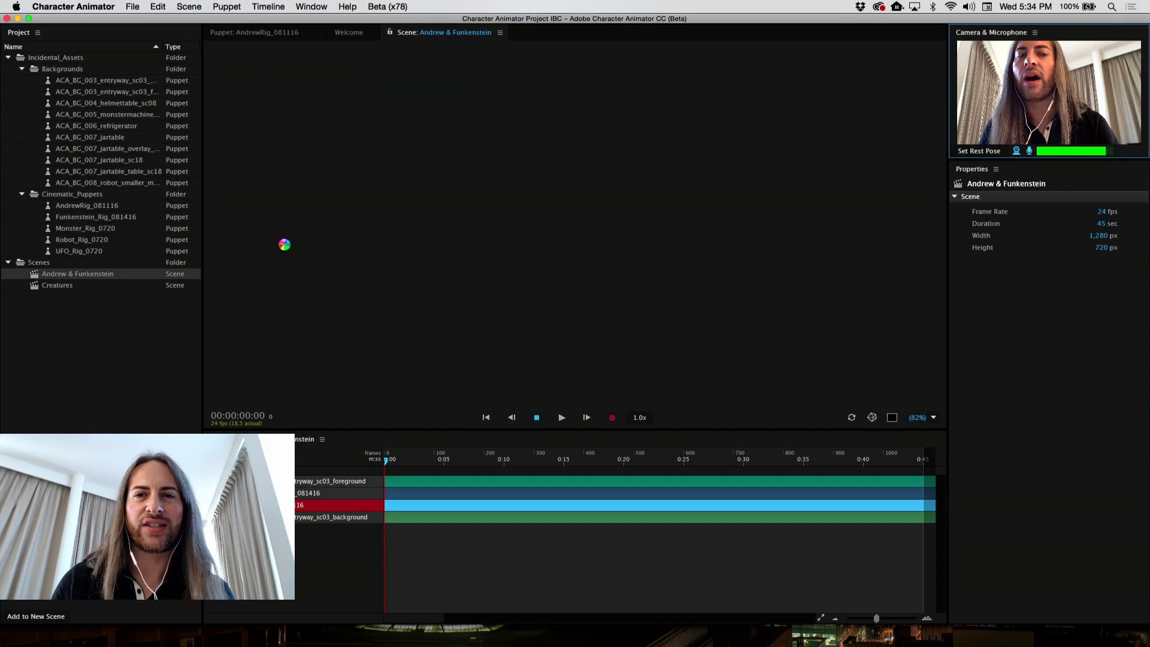
left_click(255, 37)
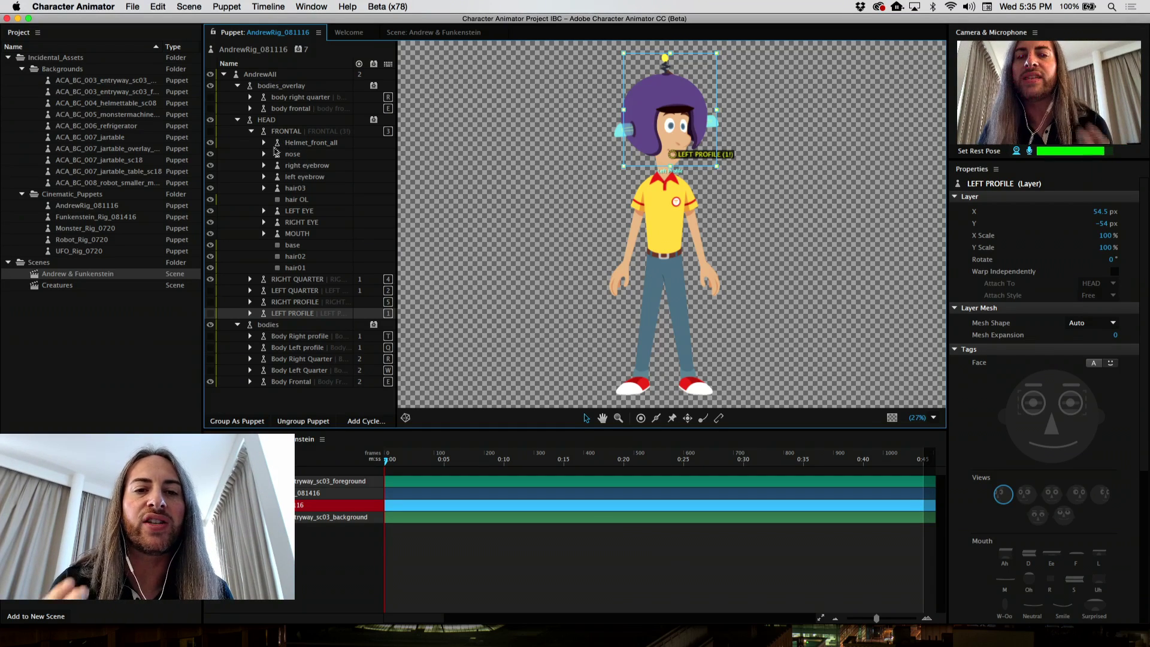
Check the tags on the LEFT EYE, RIGHT EYE, MOUTH and RIGHT QUARTER layers, then return to Andrew & Funkenstein
left_click(302, 212)
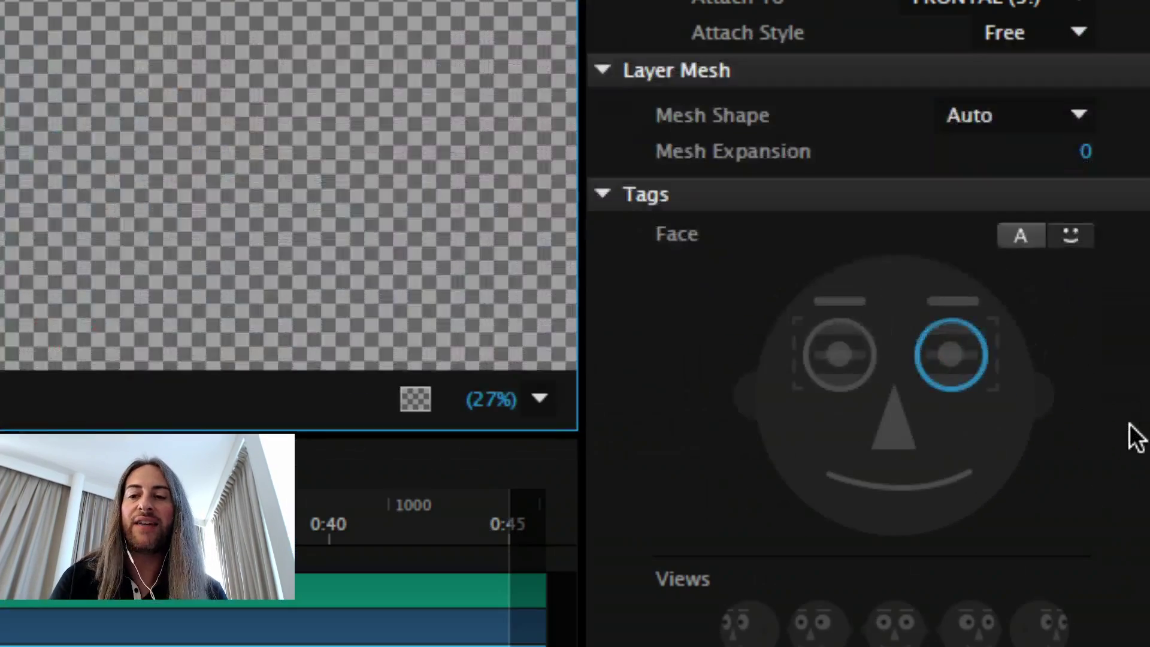
mouse_move(958, 360)
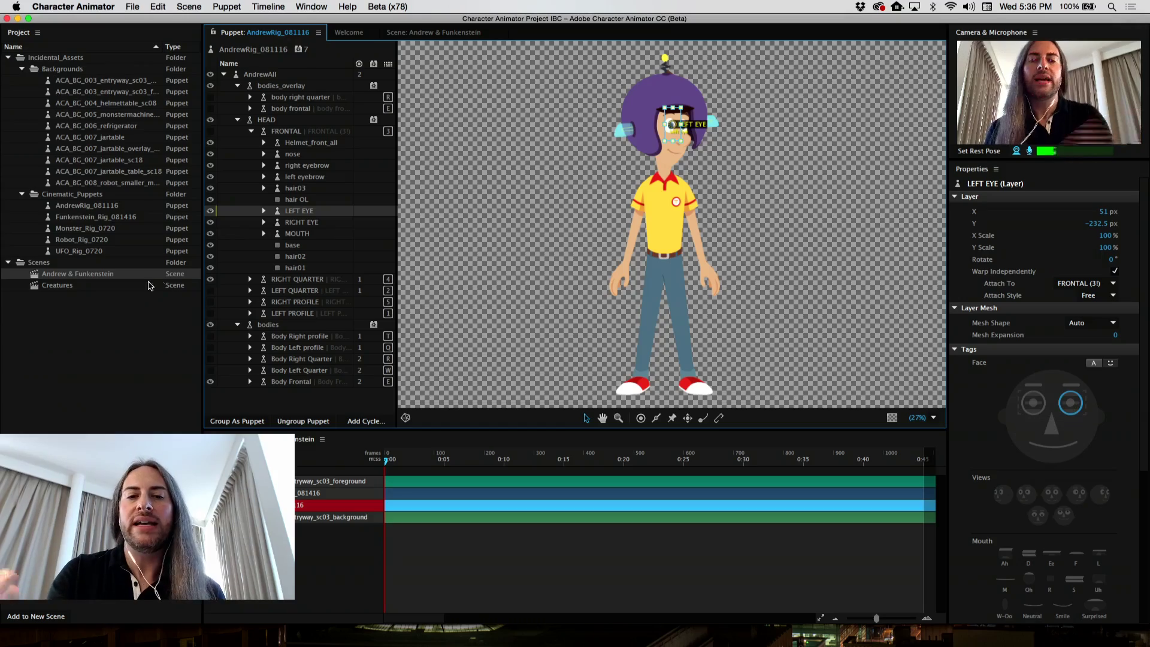
left_click(290, 222)
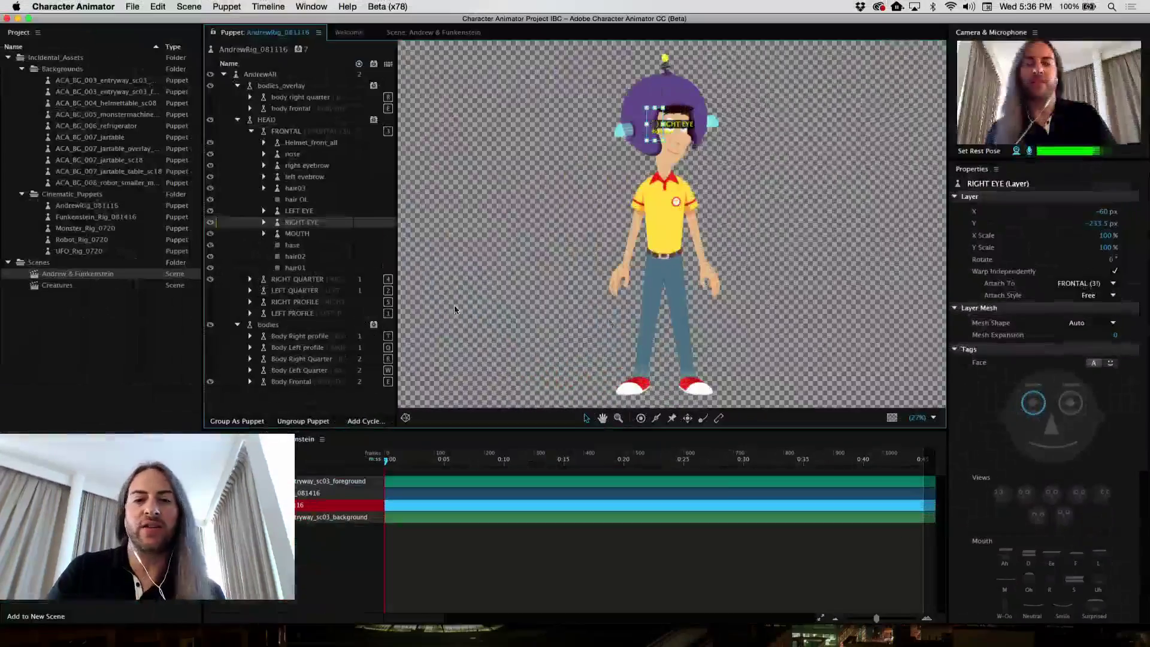
left_click(295, 234)
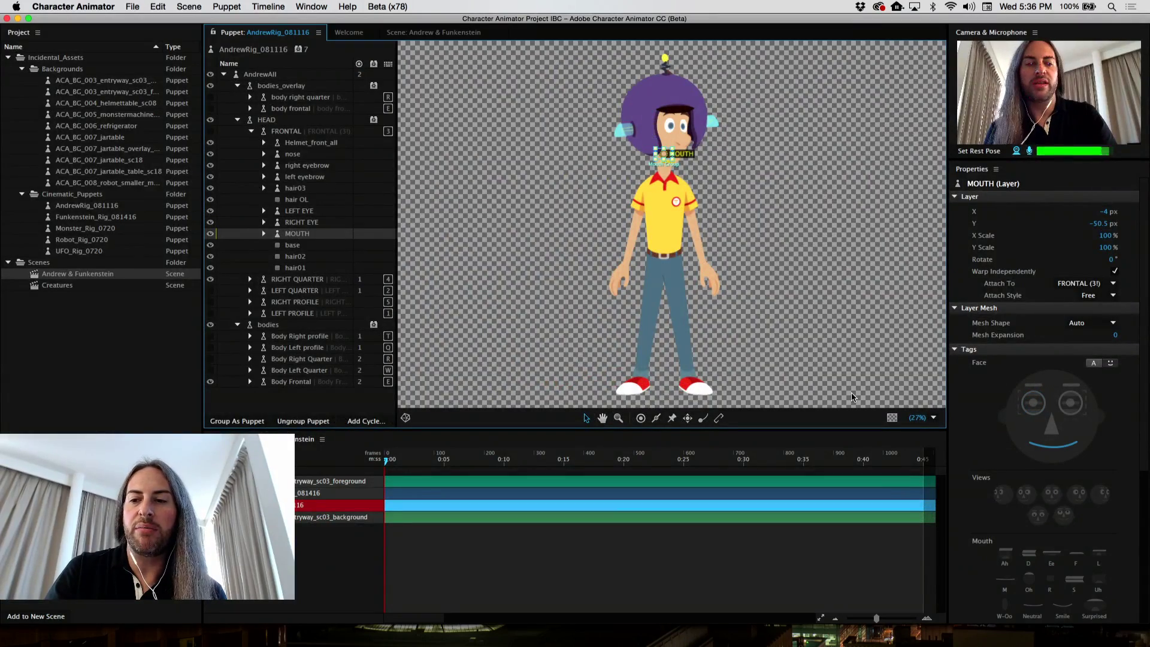
mouse_move(1061, 496)
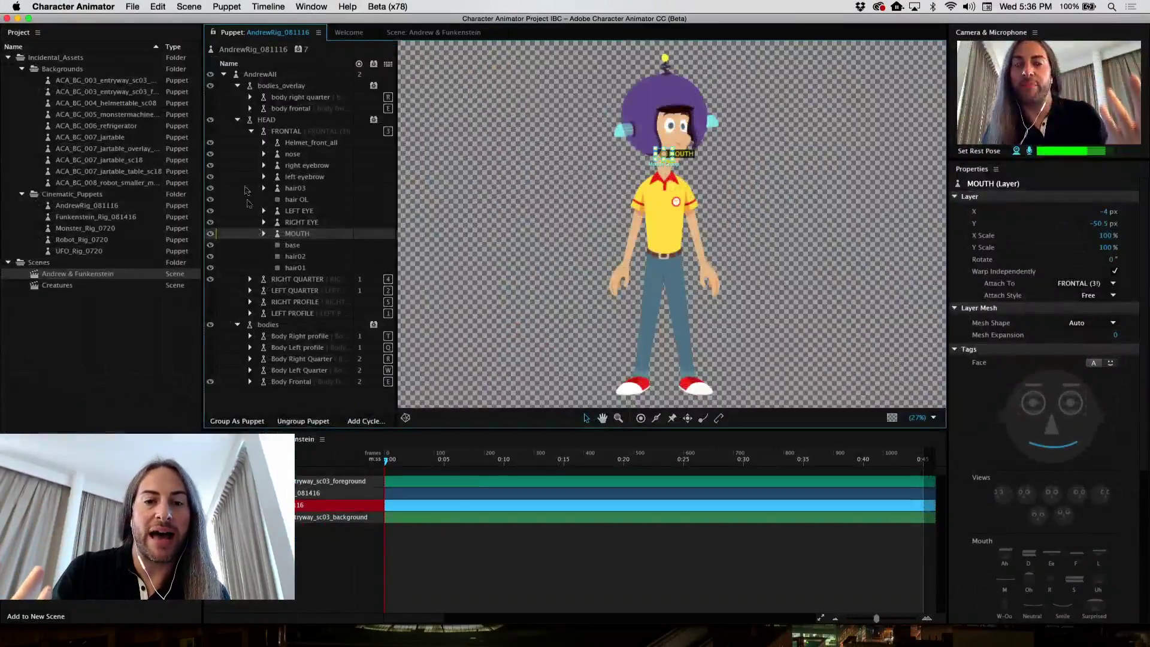
left_click(308, 279)
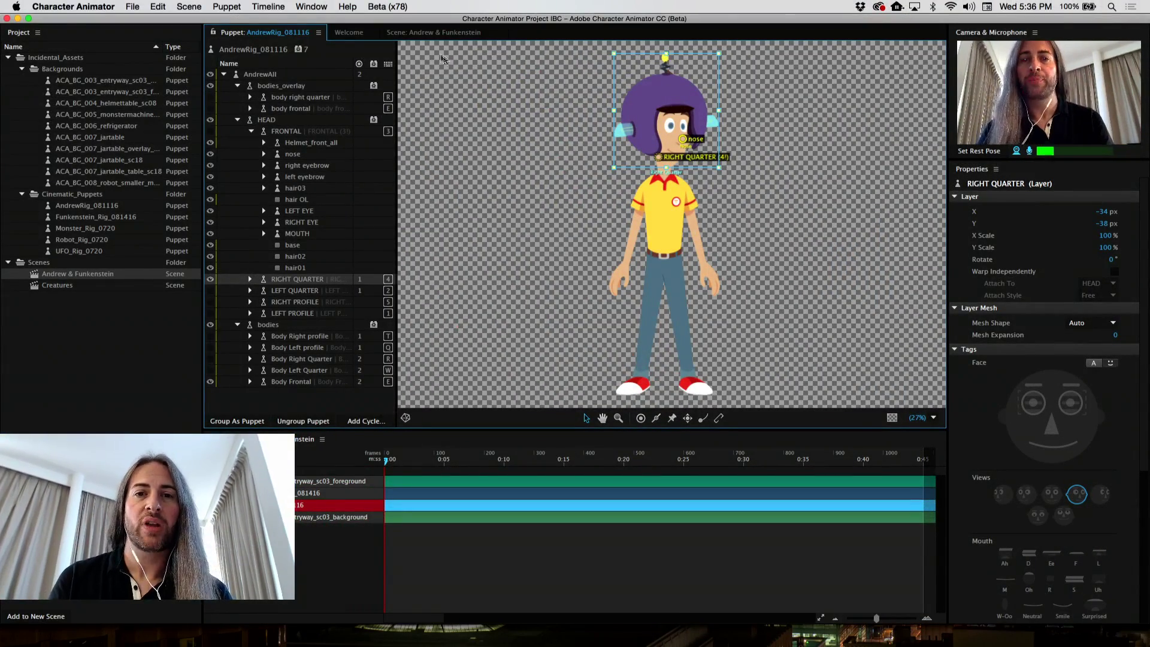
left_click(435, 33)
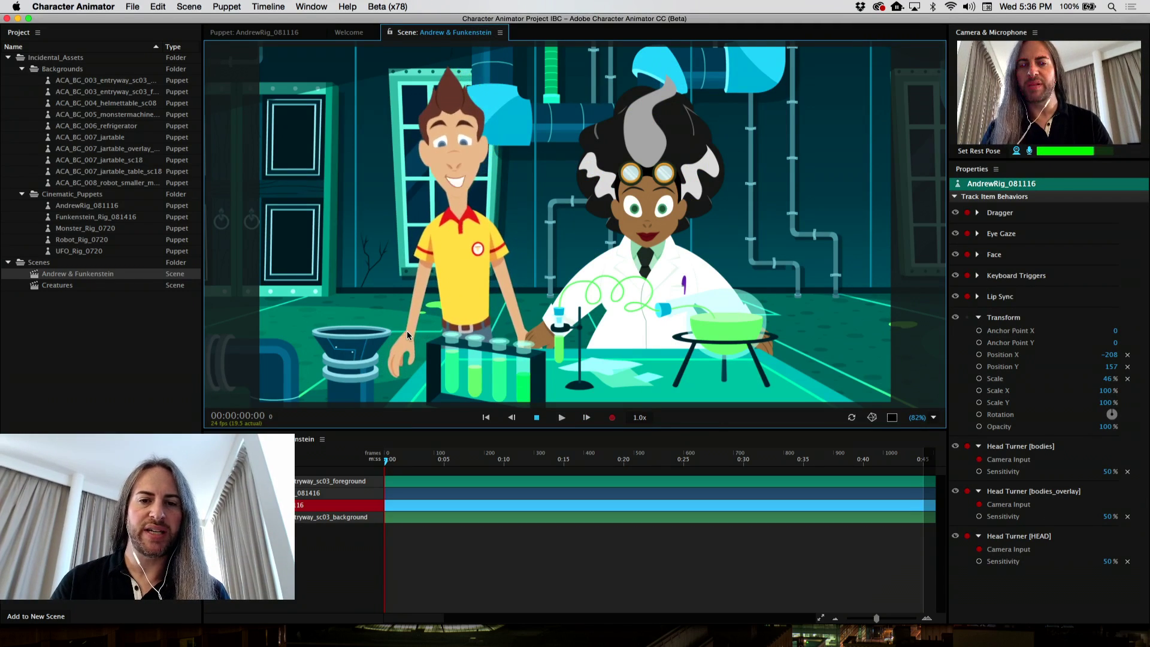
Swing Andrew's arm onto the funnel, let it drop back, and reset the rest pose
mouse_move(407, 331)
left_mouse_down()
mouse_move(356, 238)
mouse_move(422, 310)
mouse_move(390, 198)
mouse_move(415, 175)
mouse_move(422, 204)
mouse_move(398, 193)
mouse_move(393, 282)
left_mouse_up()
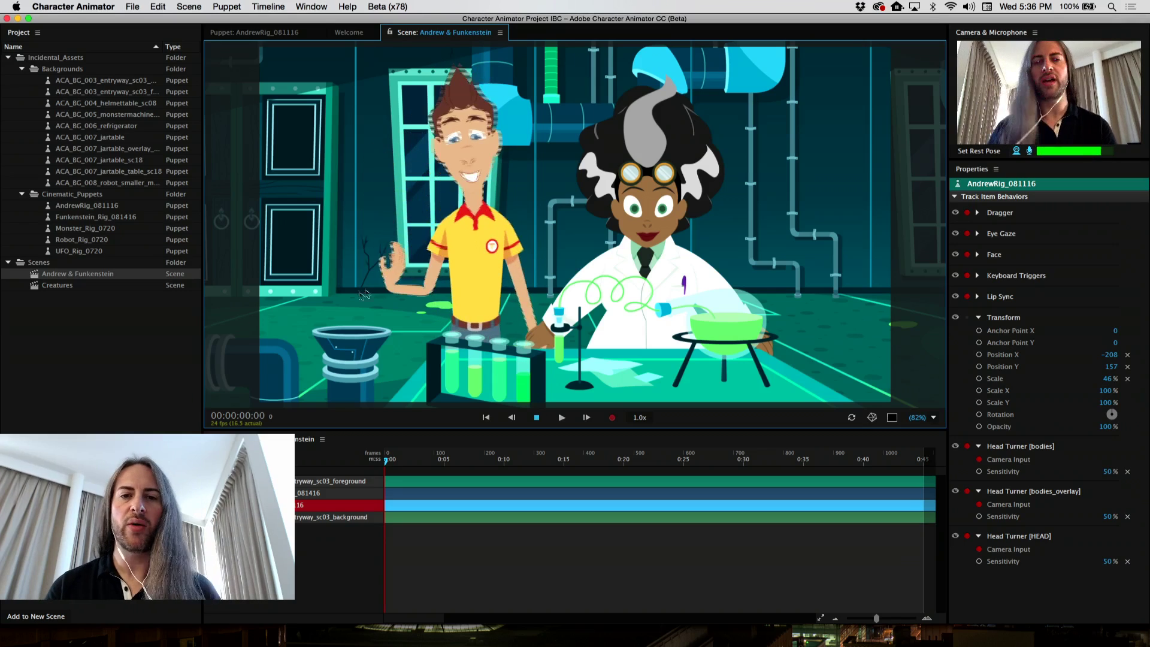
left_click_drag(392, 354, 401, 336)
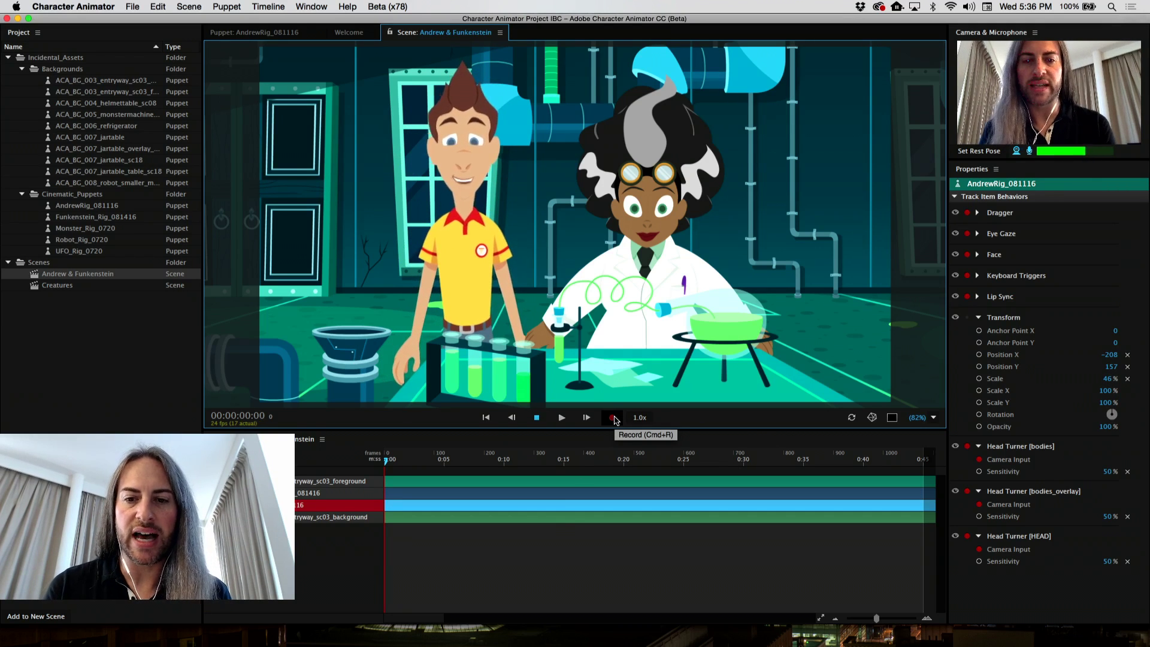
left_click(976, 154)
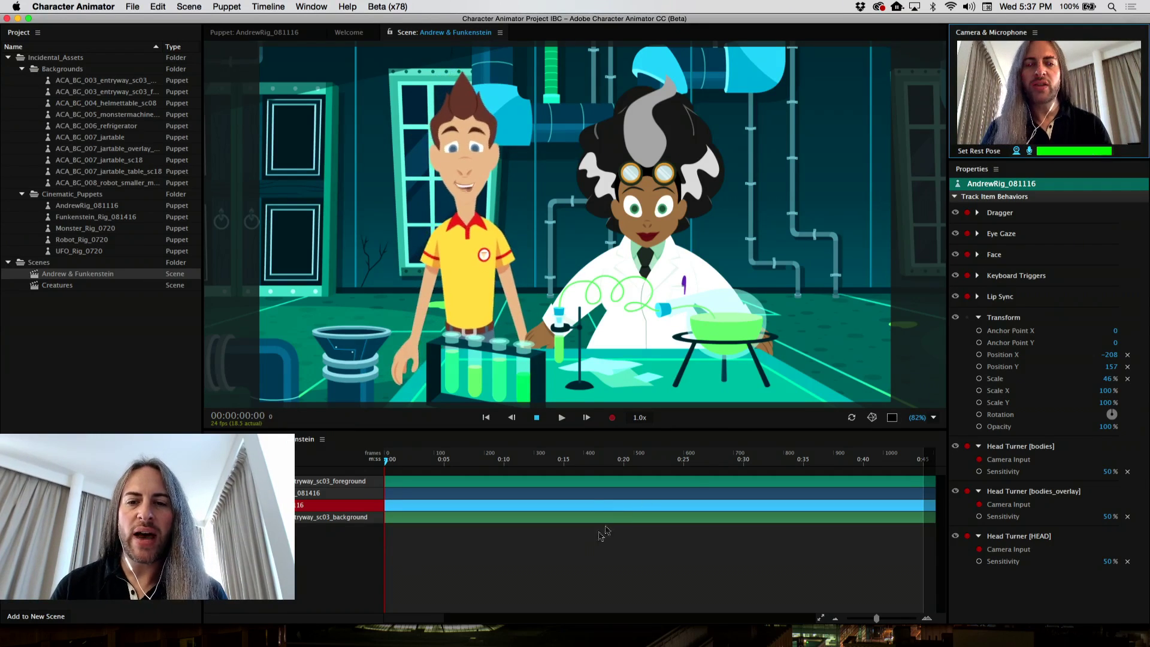
Record a ten-second take 1 for Andrew, rewind to 0, and select the Funkenstein puppet
left_click(613, 418)
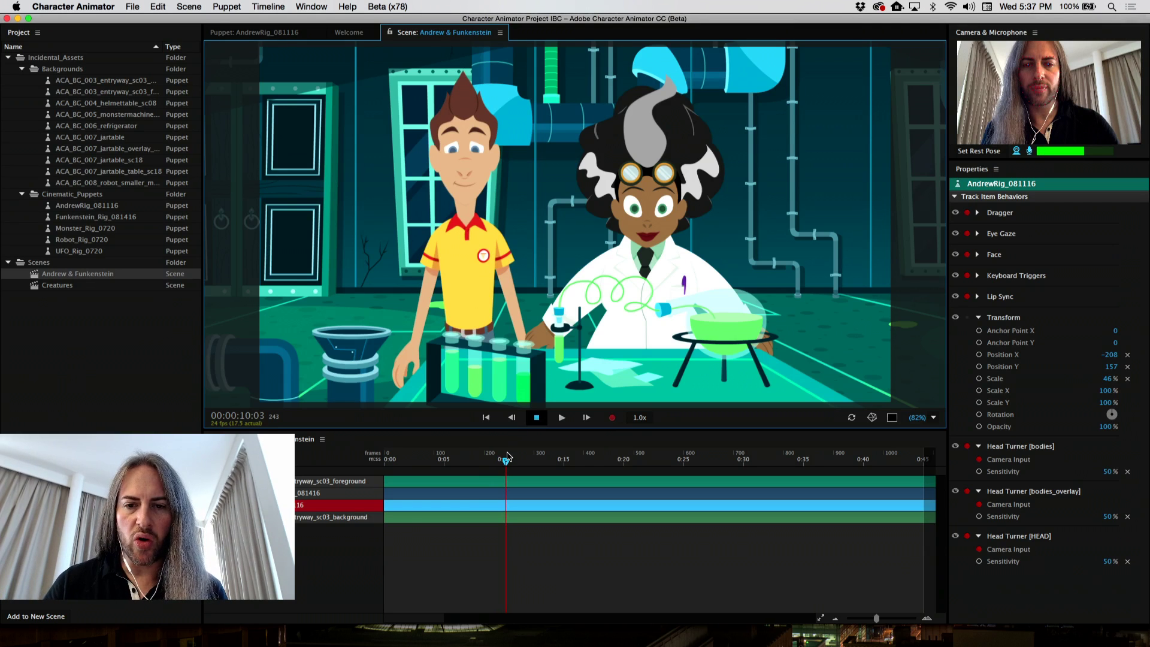
key("space")
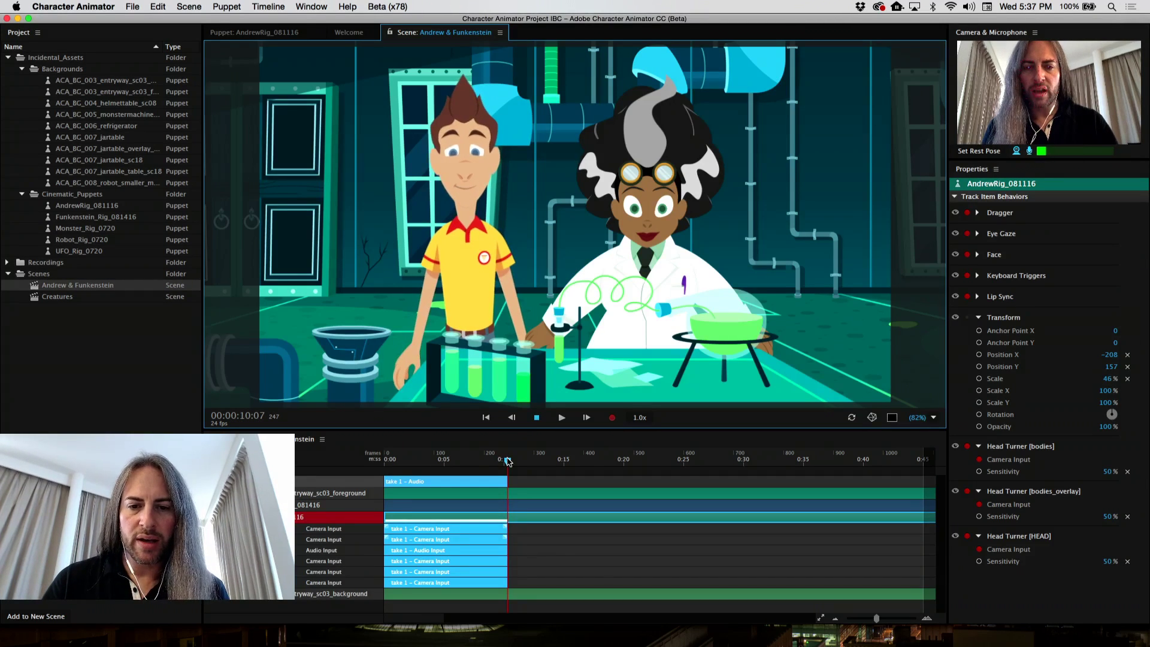
left_click_drag(507, 461, 374, 457)
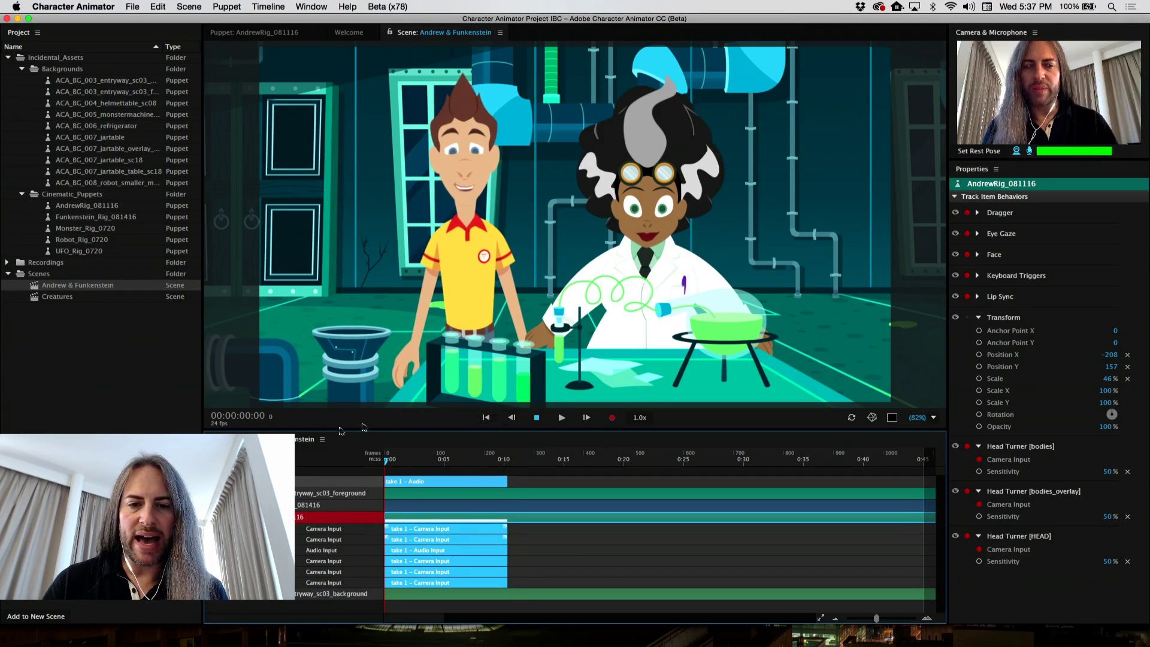
left_click(845, 317)
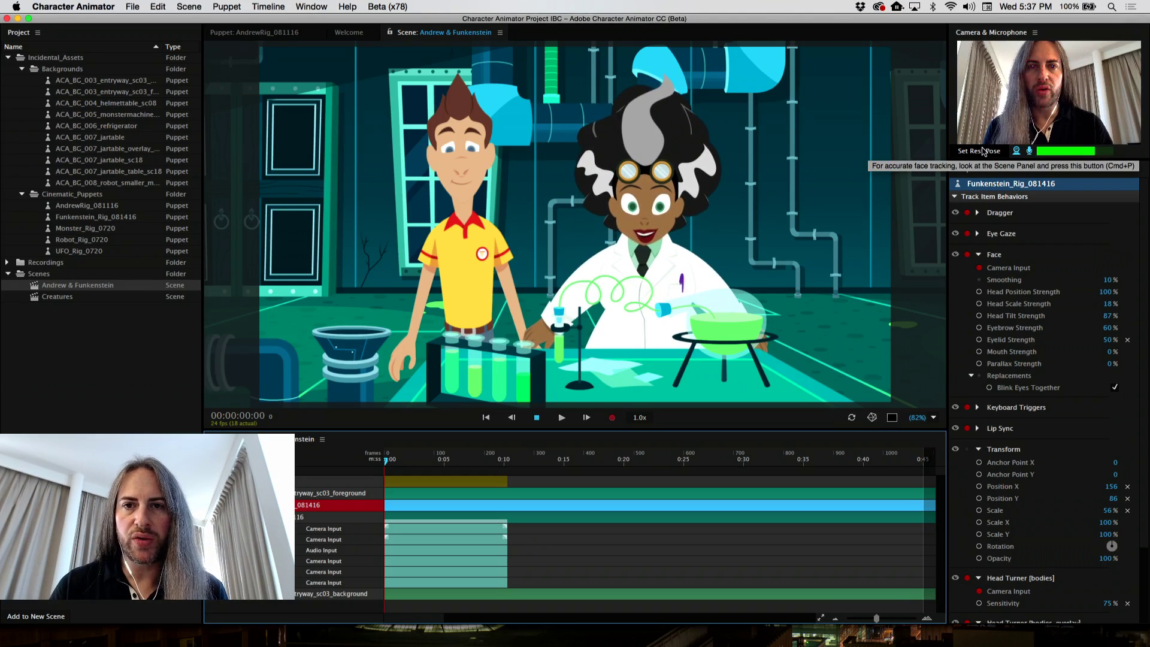
Reset the rest pose and record a ten-second take 2 for Funkenstein
left_click(983, 151)
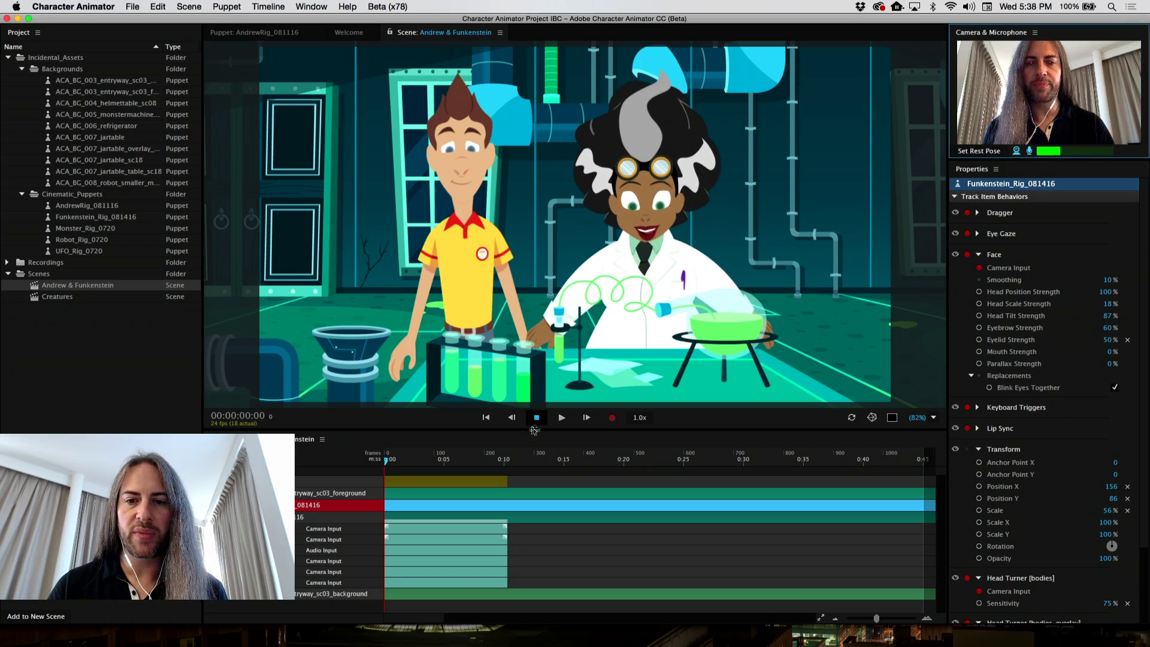
left_click(613, 419)
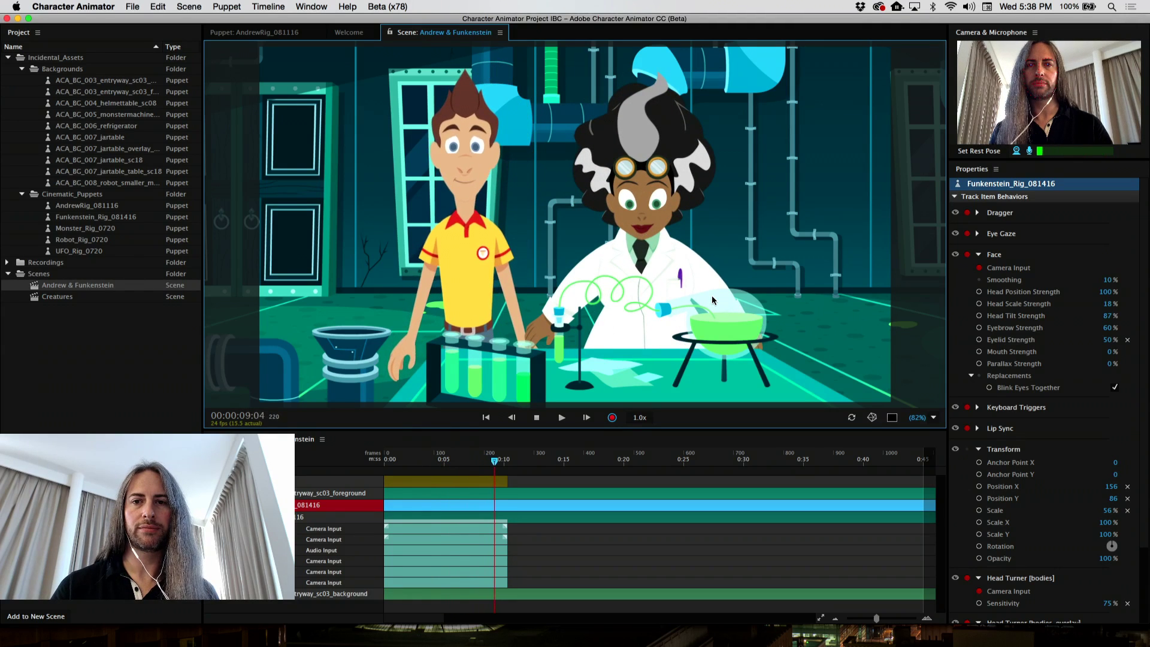
left_click(530, 419)
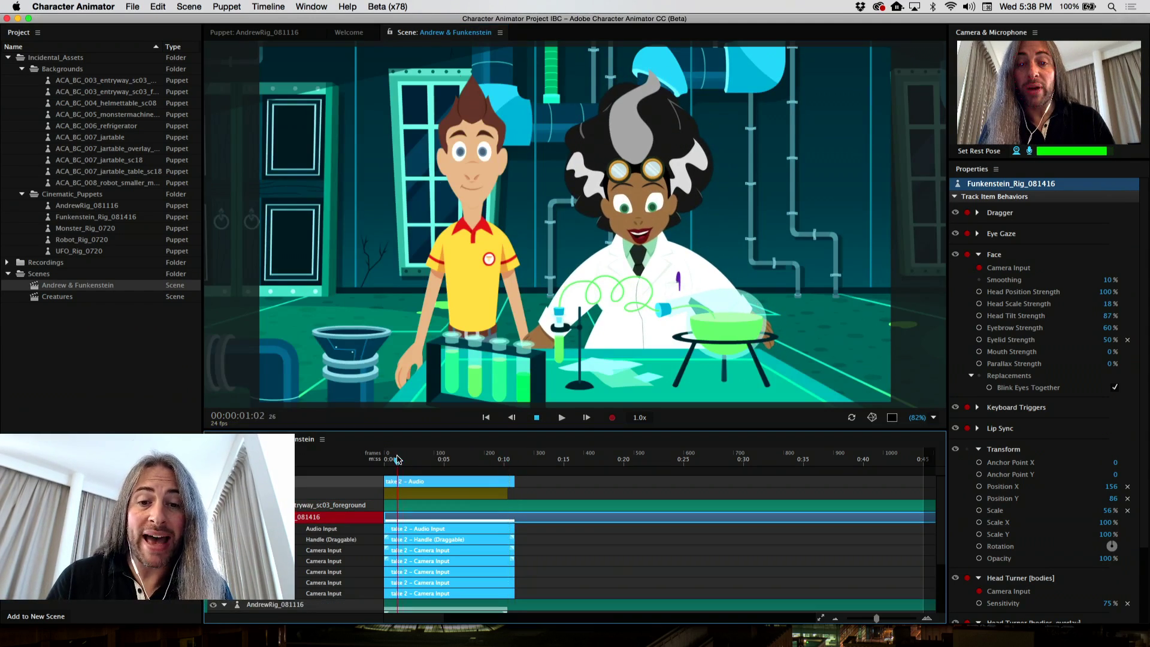
Play back take 2, move Funkenstein's hand to the test tubes, then select the Creatures scene
left_click_drag(397, 459, 382, 456)
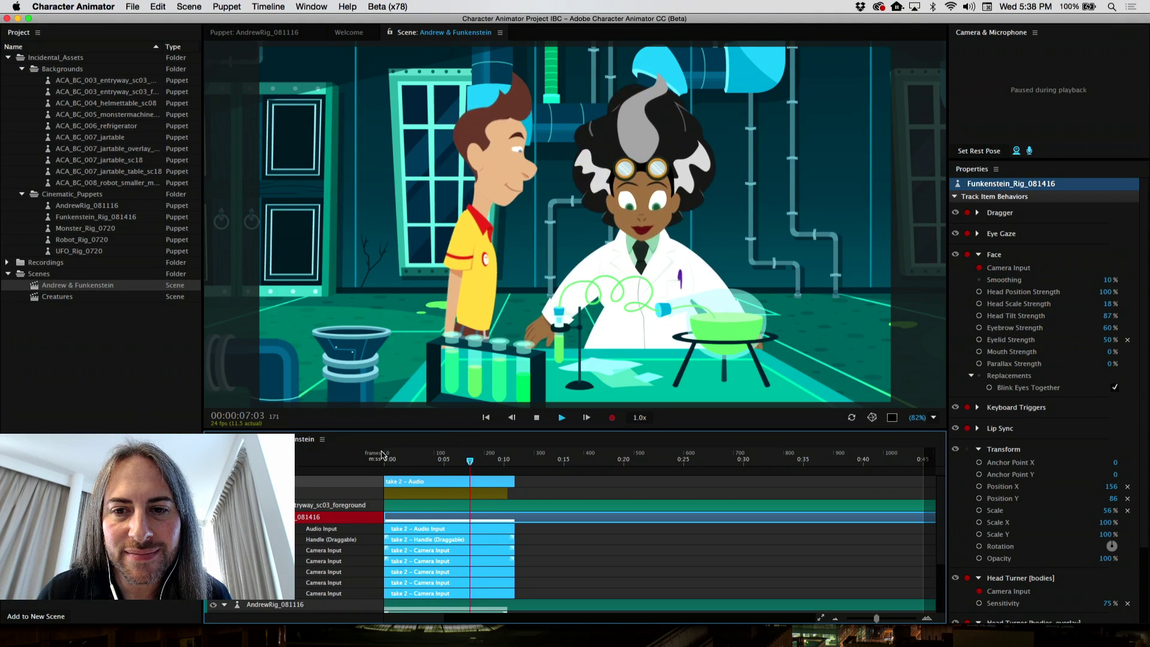
key("space")
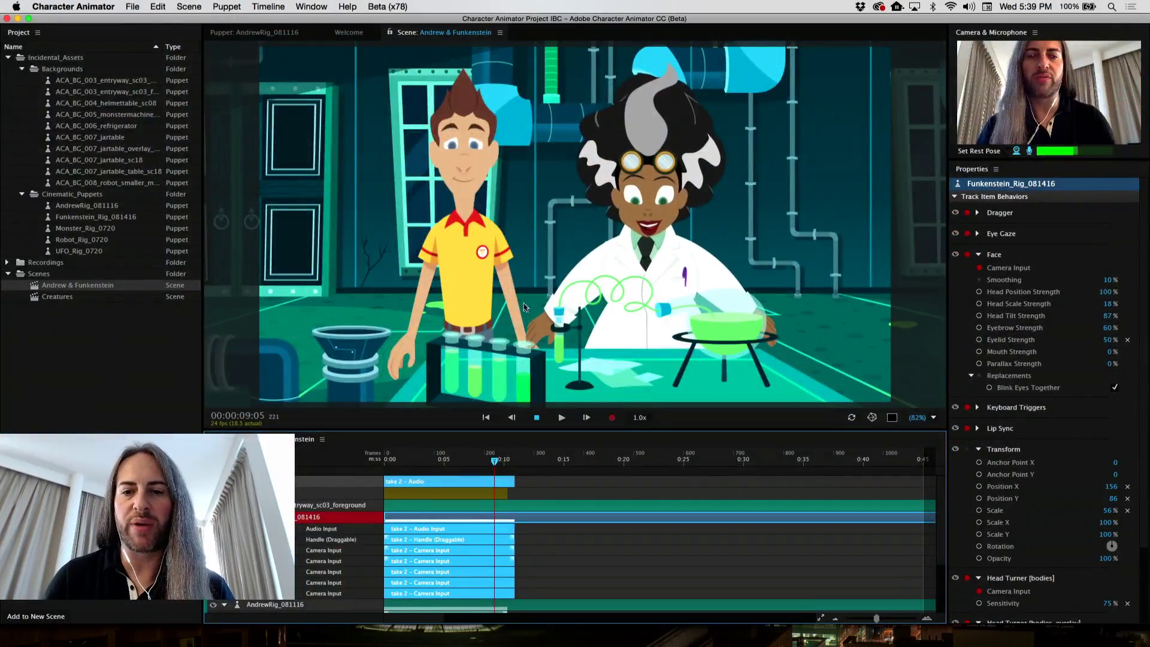
left_click_drag(538, 324, 697, 358)
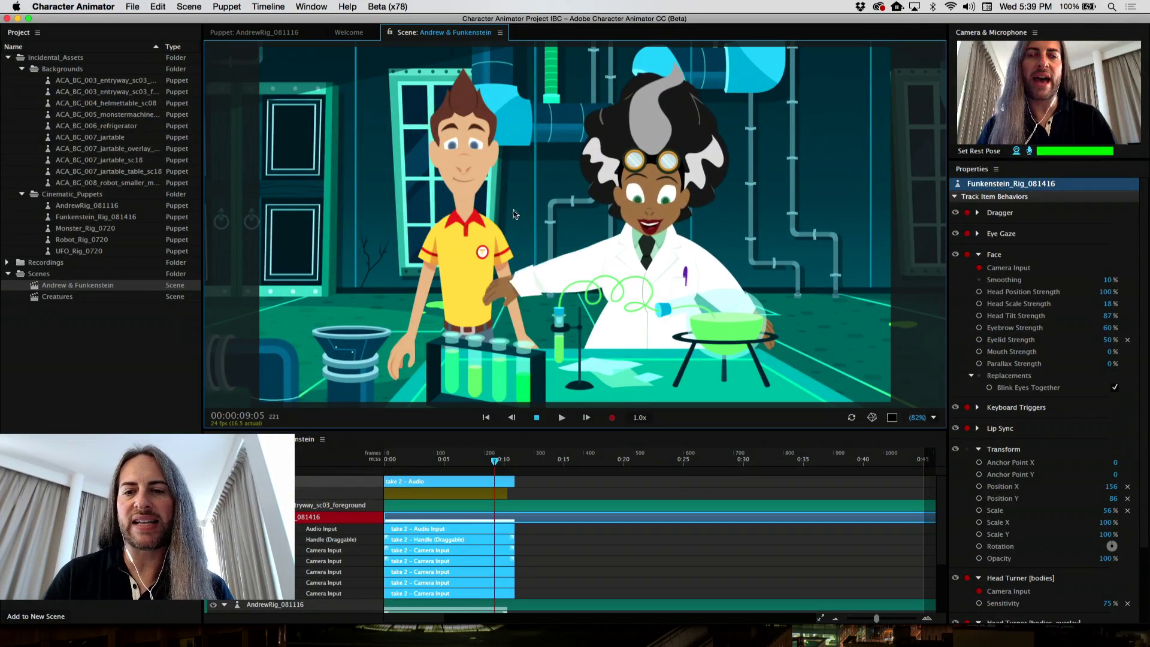
left_click(535, 322)
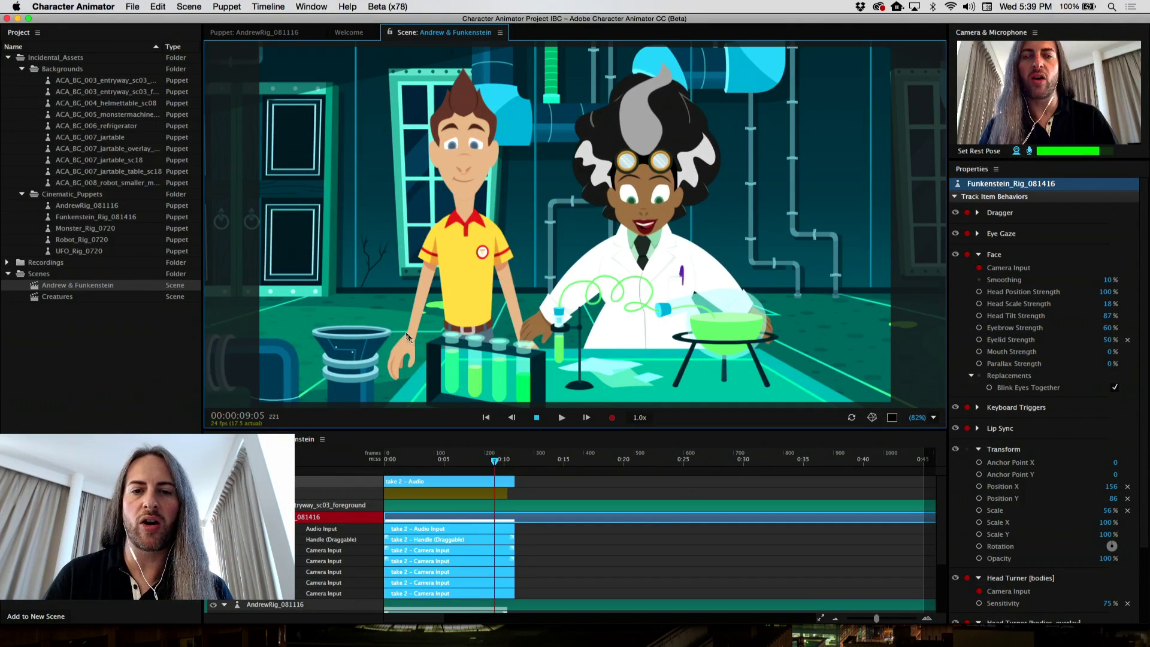
scroll(620, 537, "down", 3)
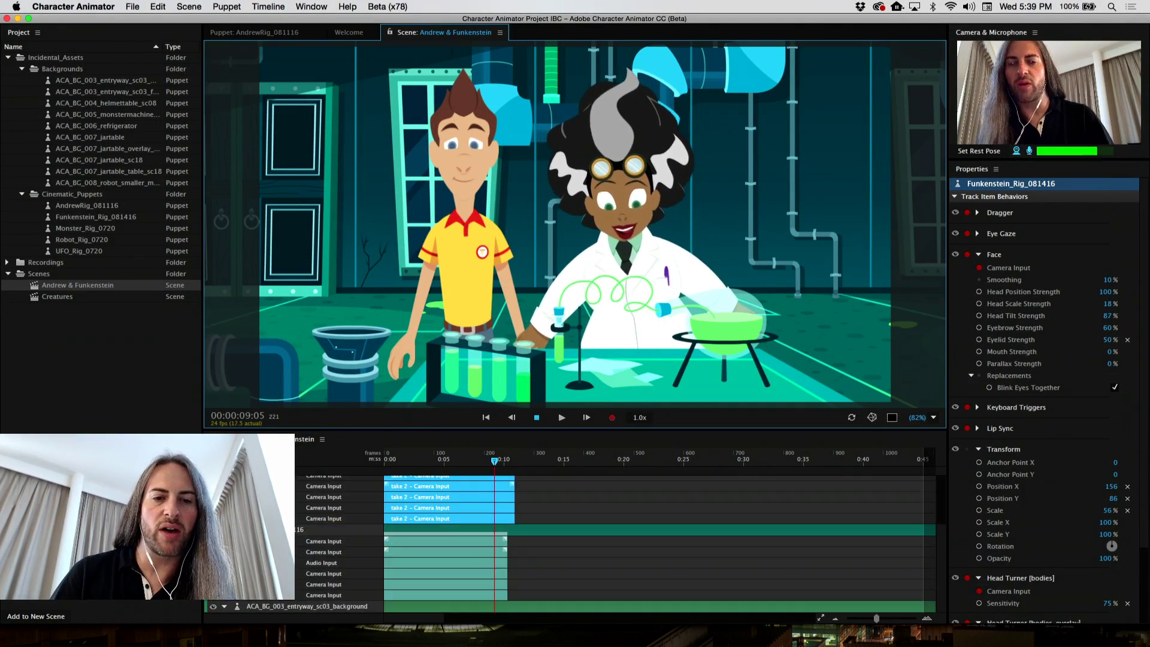
left_click(69, 297)
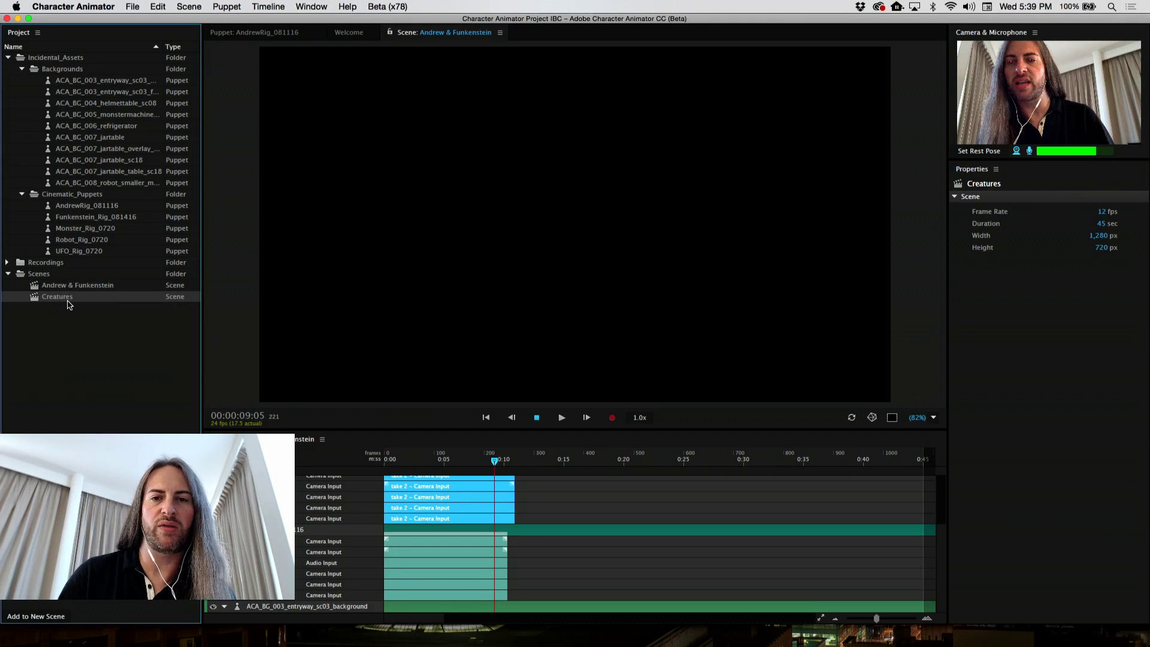
Open the Creatures scene and view the Robot_Rig_0720 track and puppet properties
double_click(68, 302)
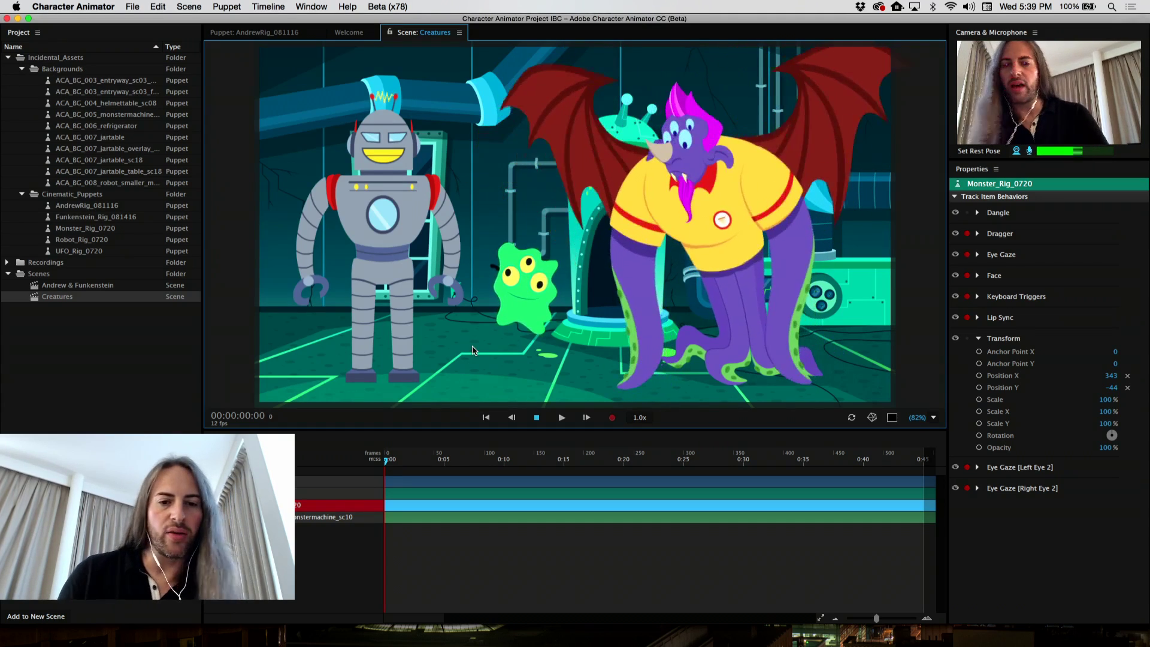
left_click(323, 481)
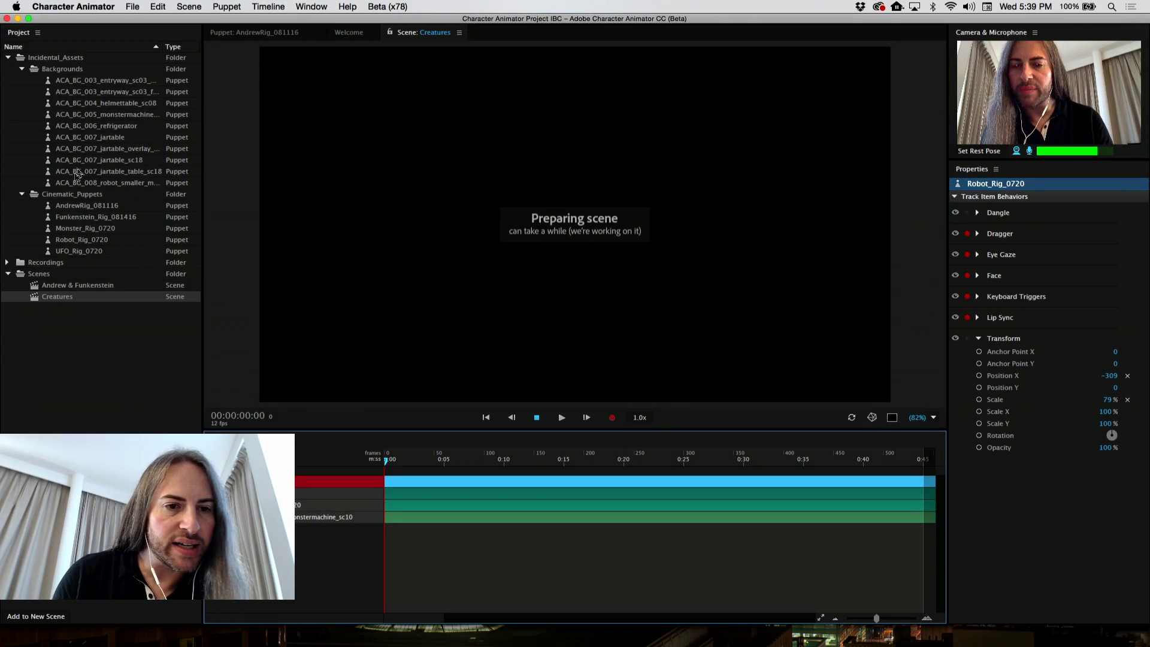
left_click(92, 241)
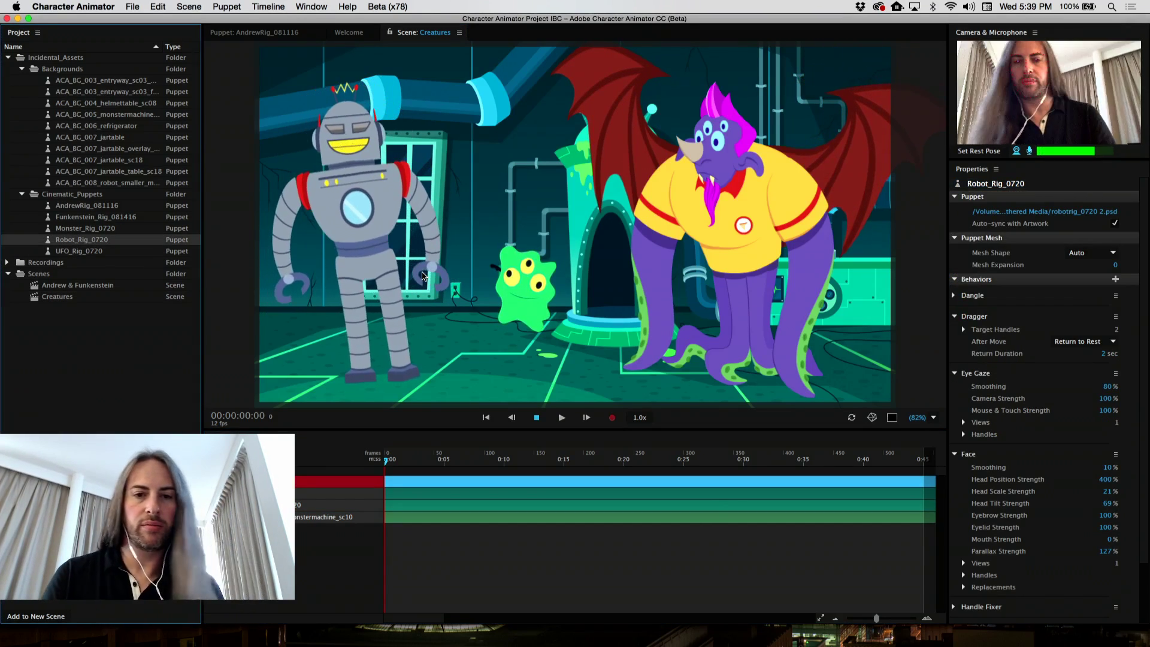
left_click(423, 275)
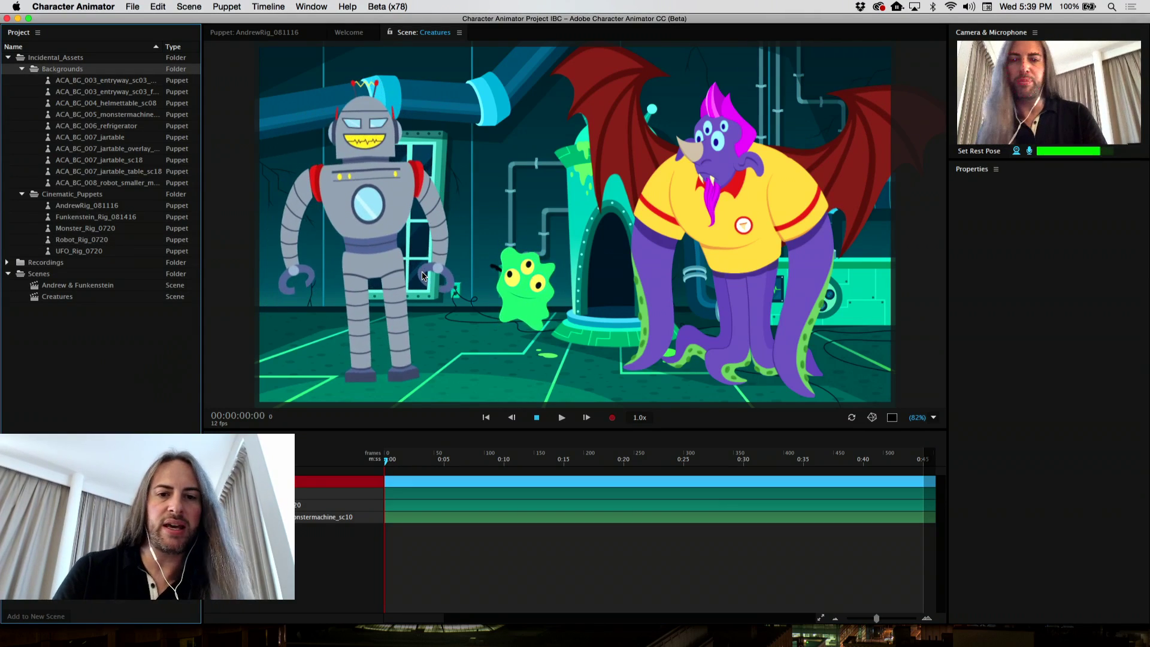
Review the Funkenstein_Rig_081416 puppet's behaviours, then select the robot in the scene
left_click(422, 276)
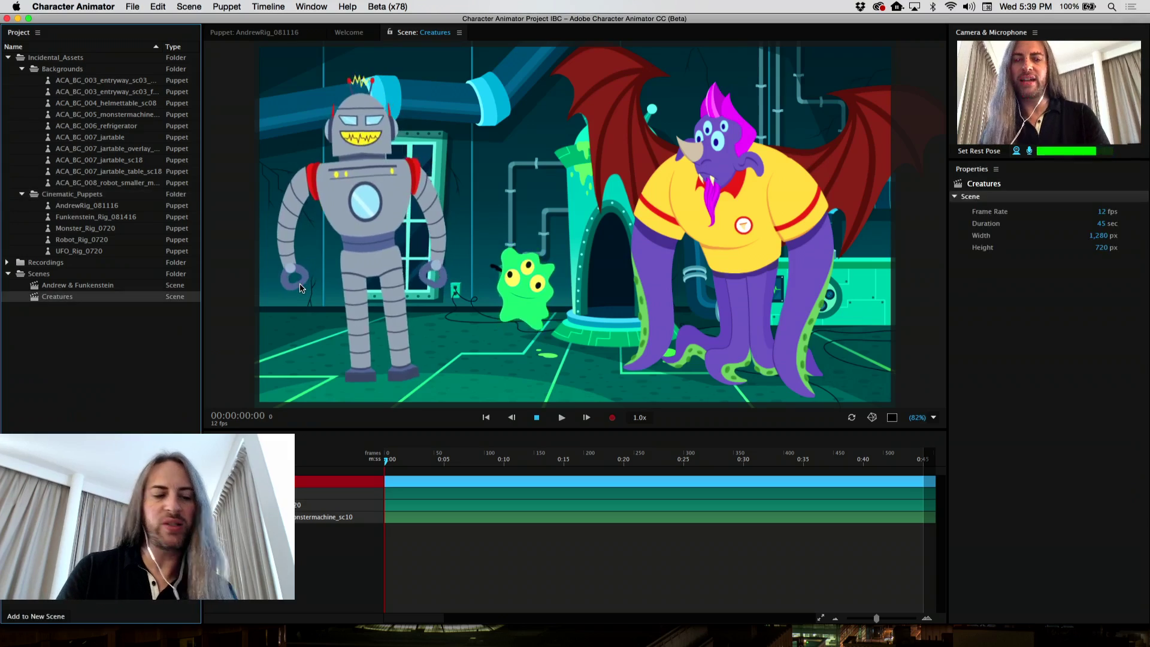
left_click(350, 249)
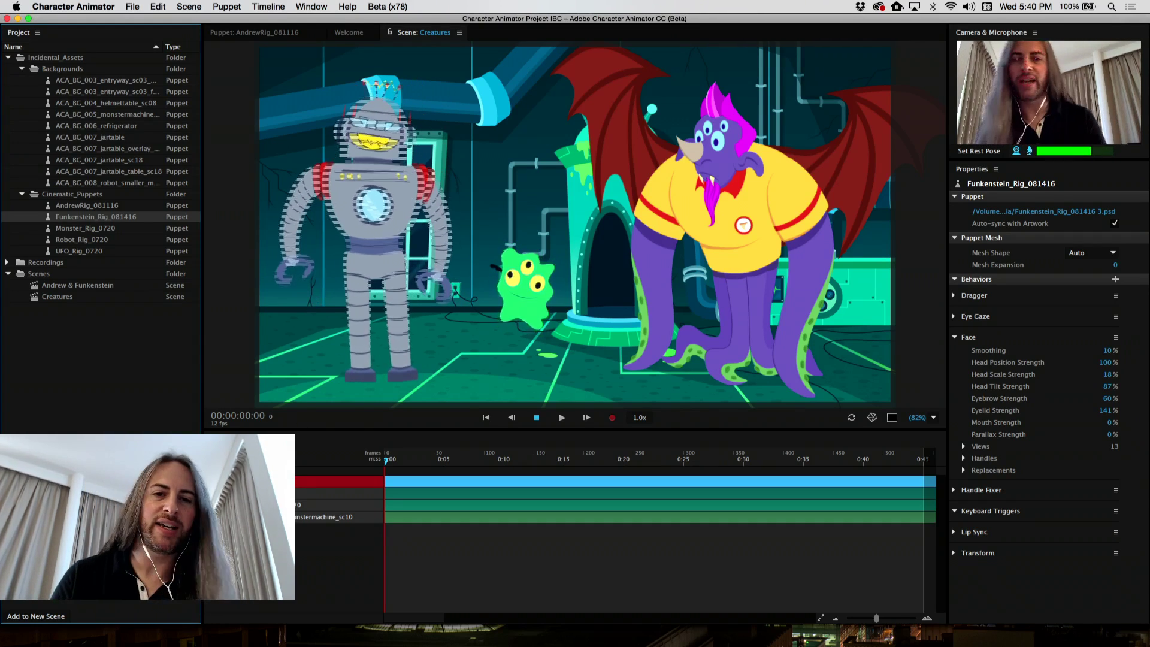
left_click(263, 214)
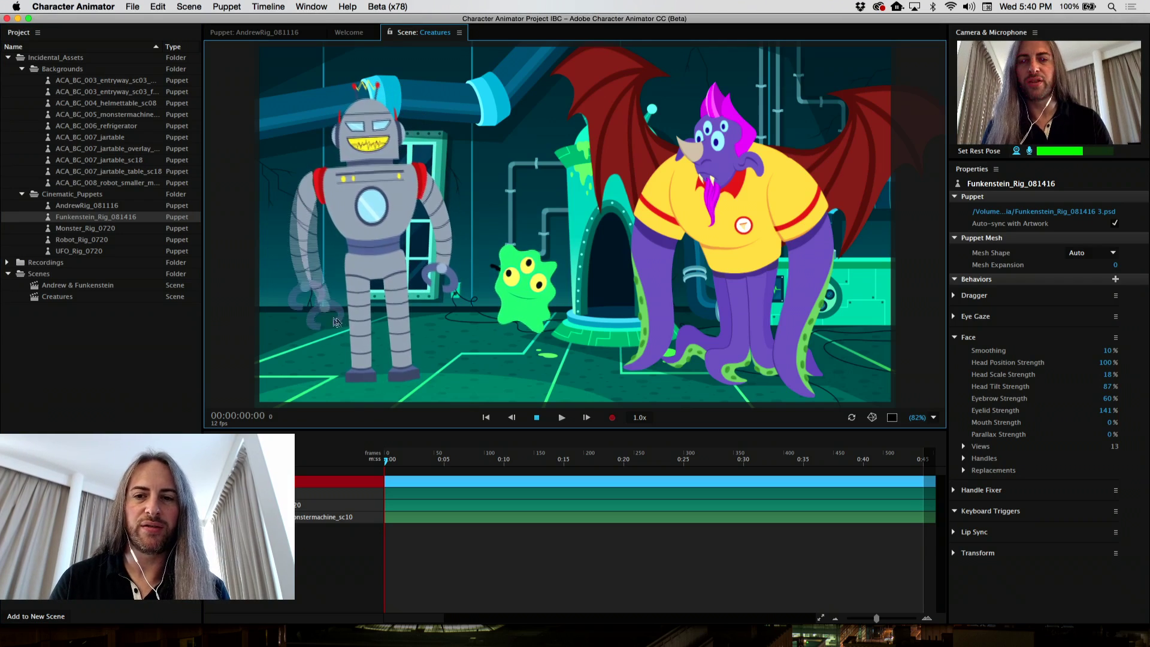
left_click(336, 323)
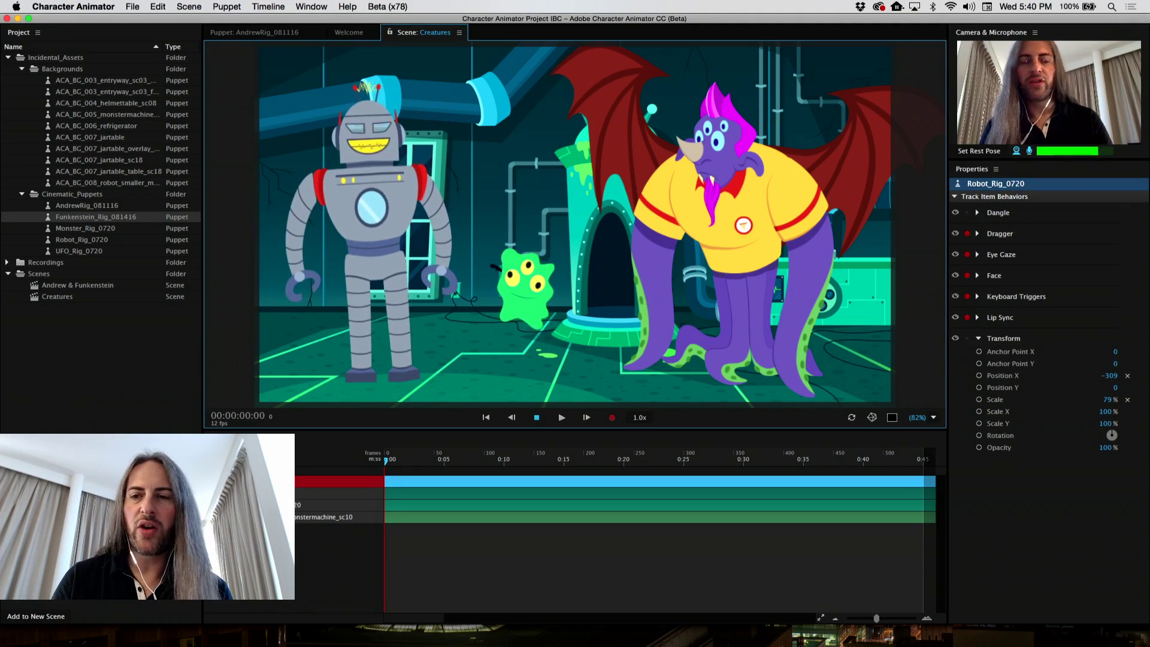
Select the Monster_Rig_0720 track and drag its tentacle arm up toward the green machine
left_click(300, 508)
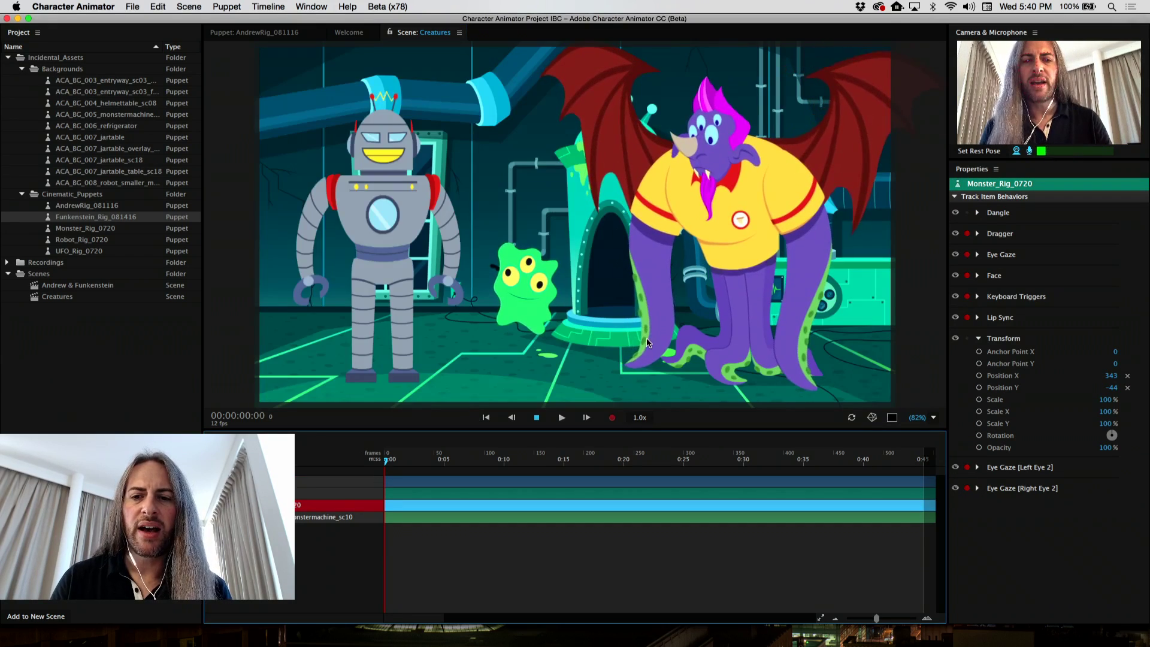
left_click_drag(647, 343, 569, 262)
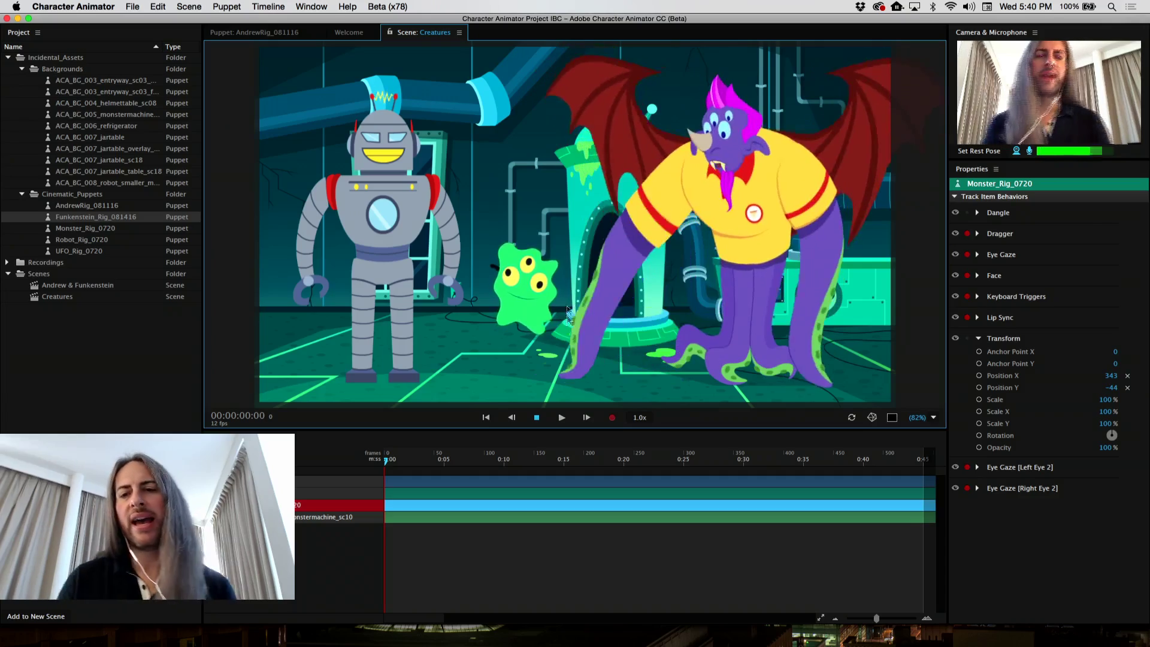
left_click_drag(727, 382, 594, 333)
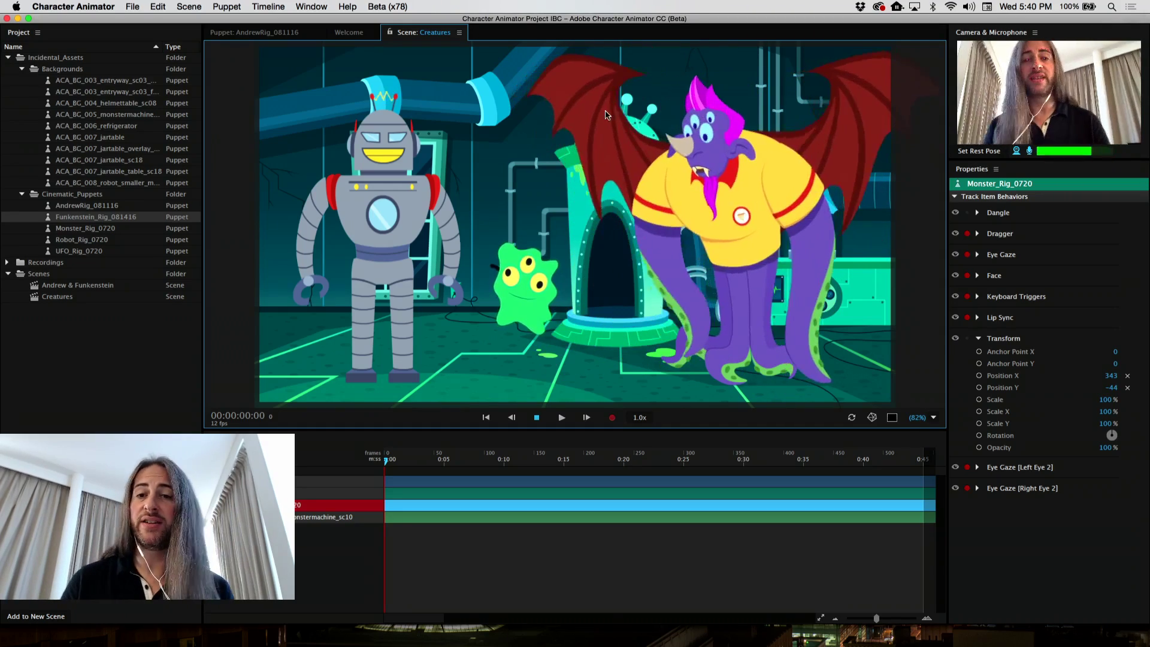
Pull the monster's left wing down and to the left while it performs live
left_click_drag(579, 124, 608, 119)
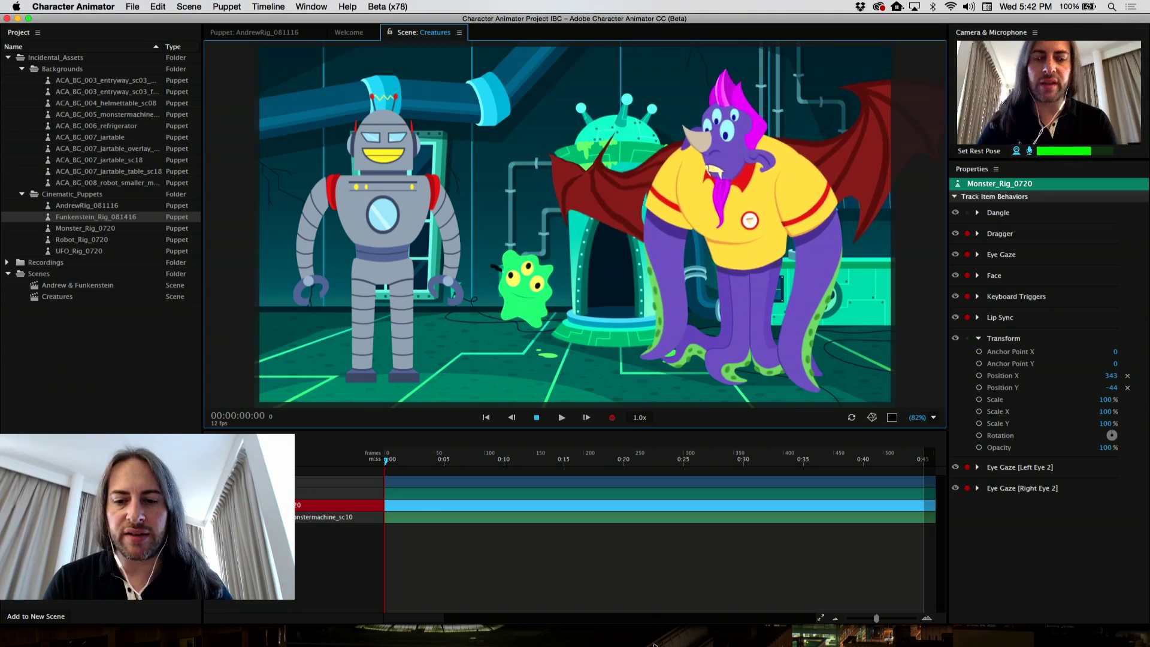
mouse_move(587, 644)
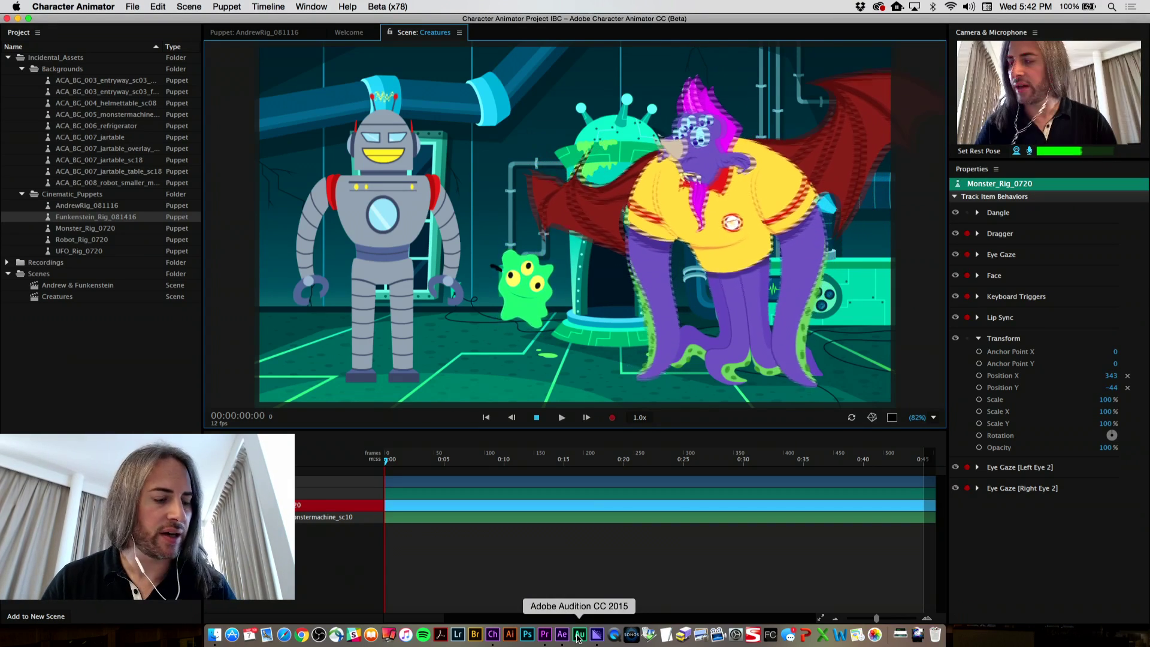
Launch Audition, skip the missing BlueMoonForPPRO_SndDesgn_03 recent session, and browse to the Nature's Orchestra session folder
left_click(579, 629)
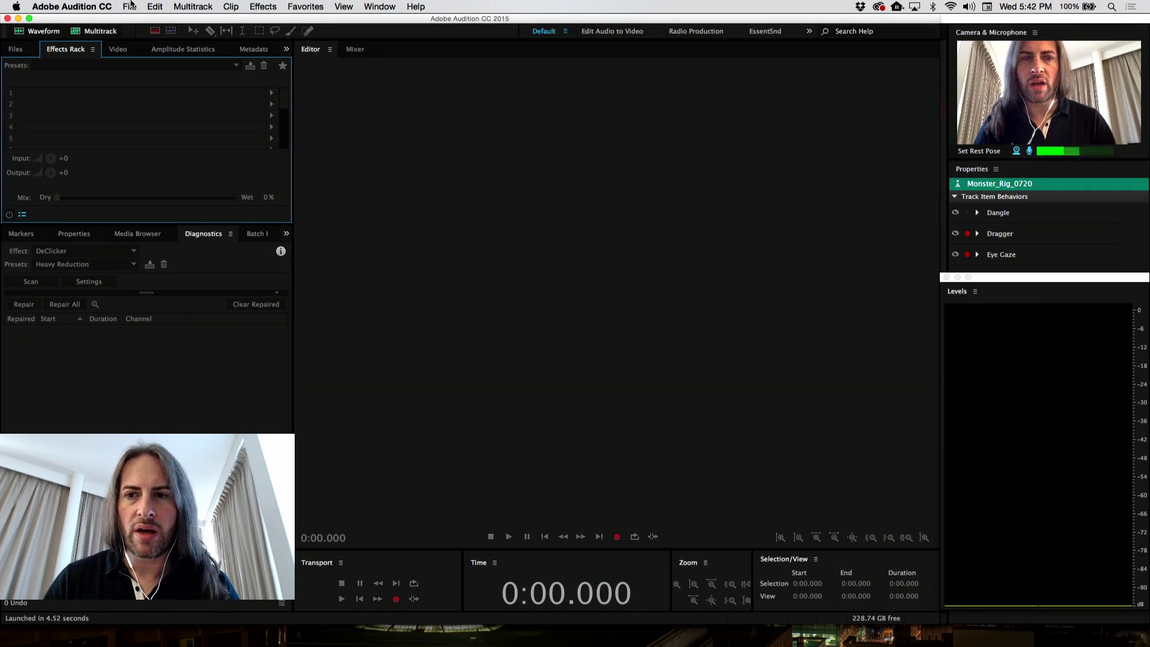
left_click(131, 6)
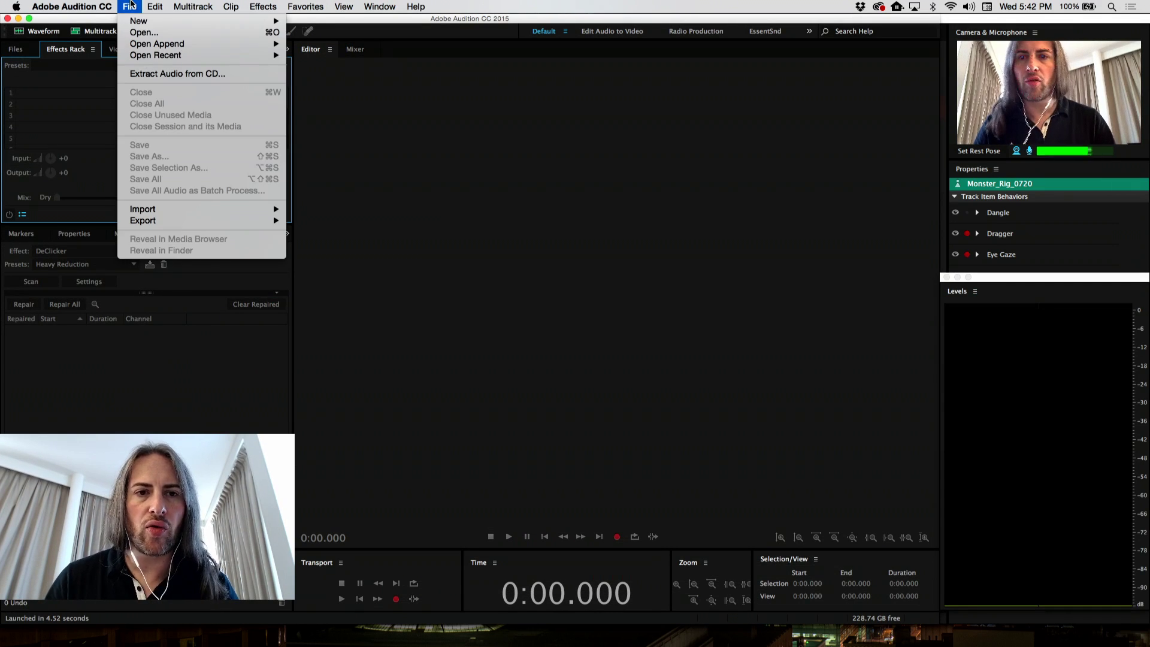
mouse_move(156, 57)
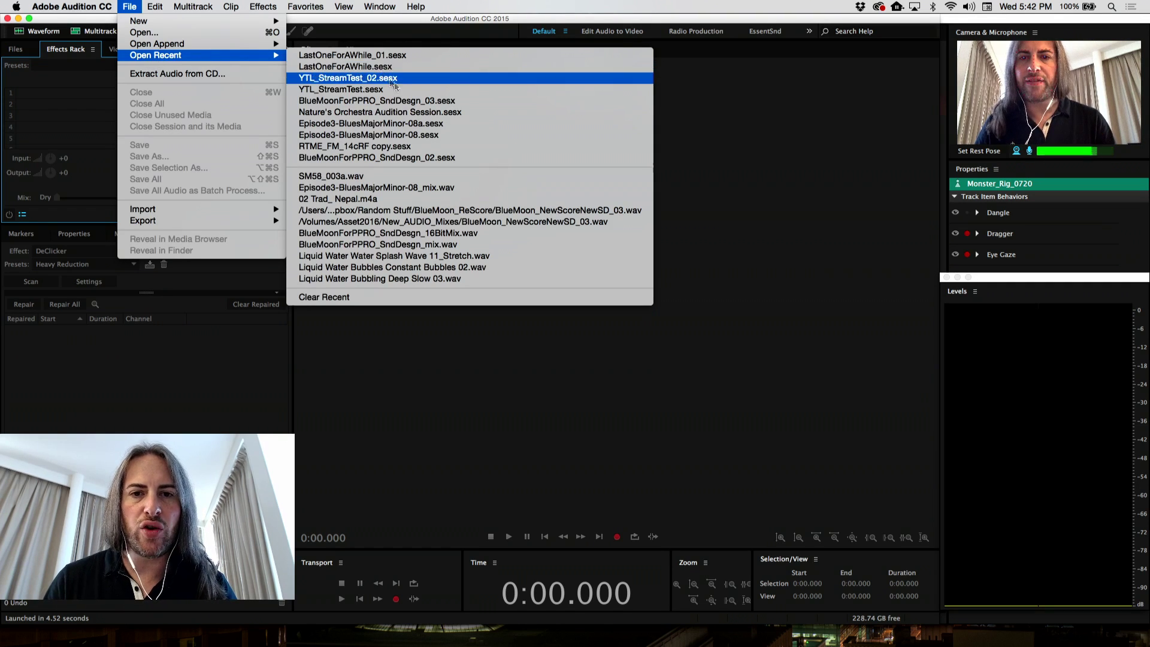
left_click(411, 101)
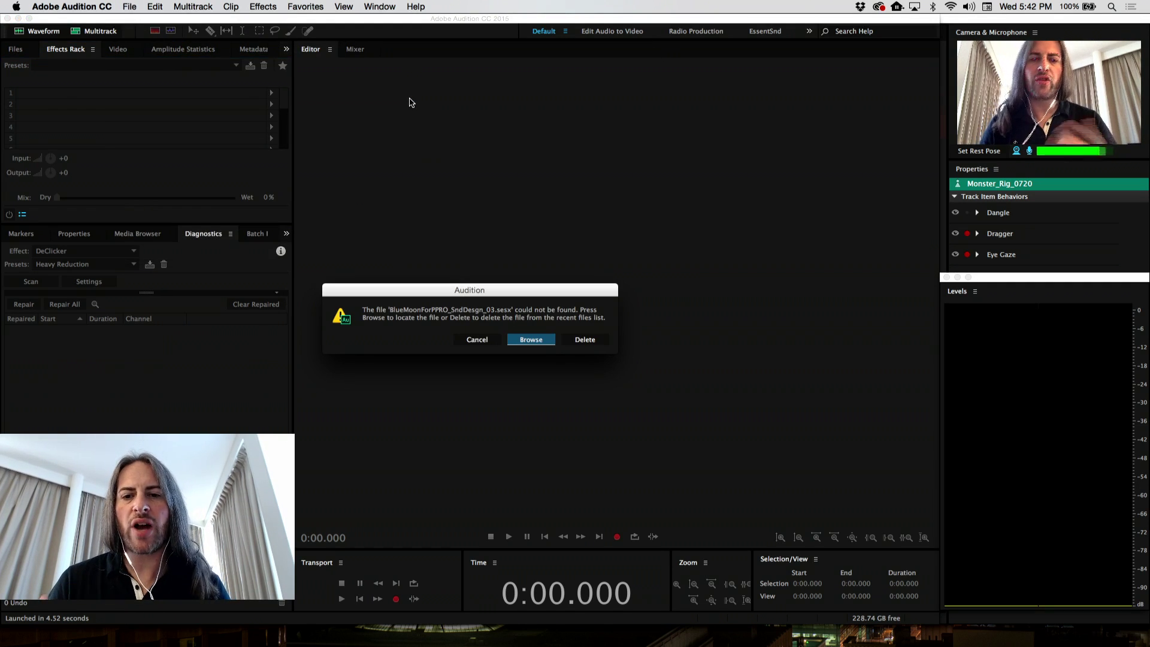
left_click(477, 339)
left_click(130, 6)
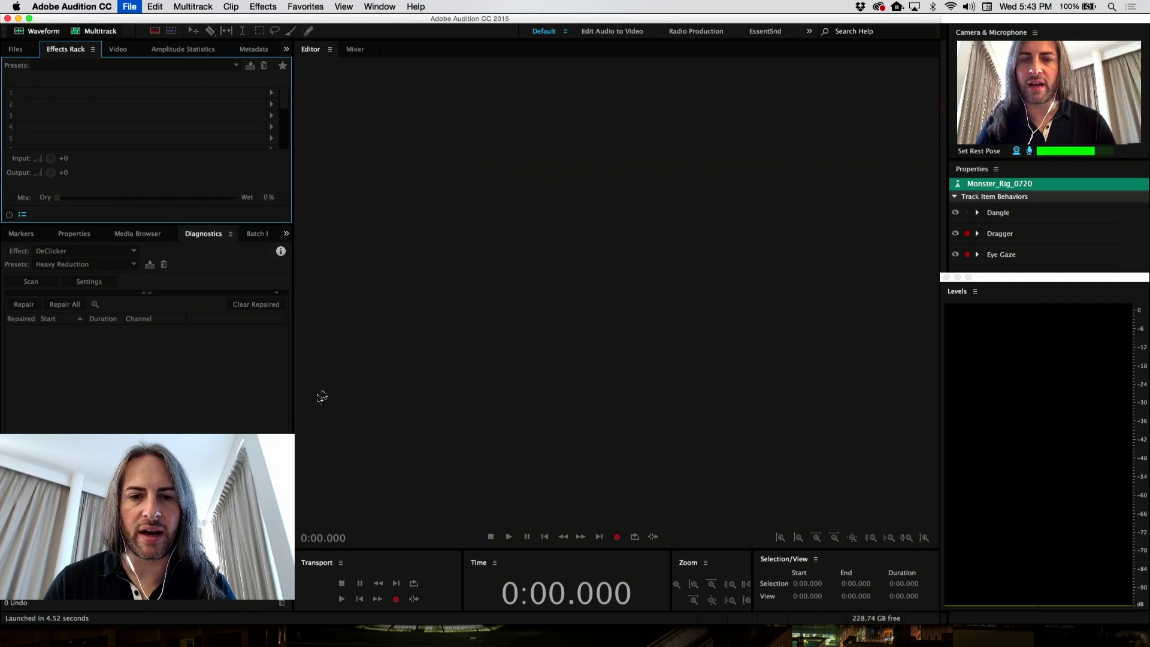
scroll(427, 252, "down", 3)
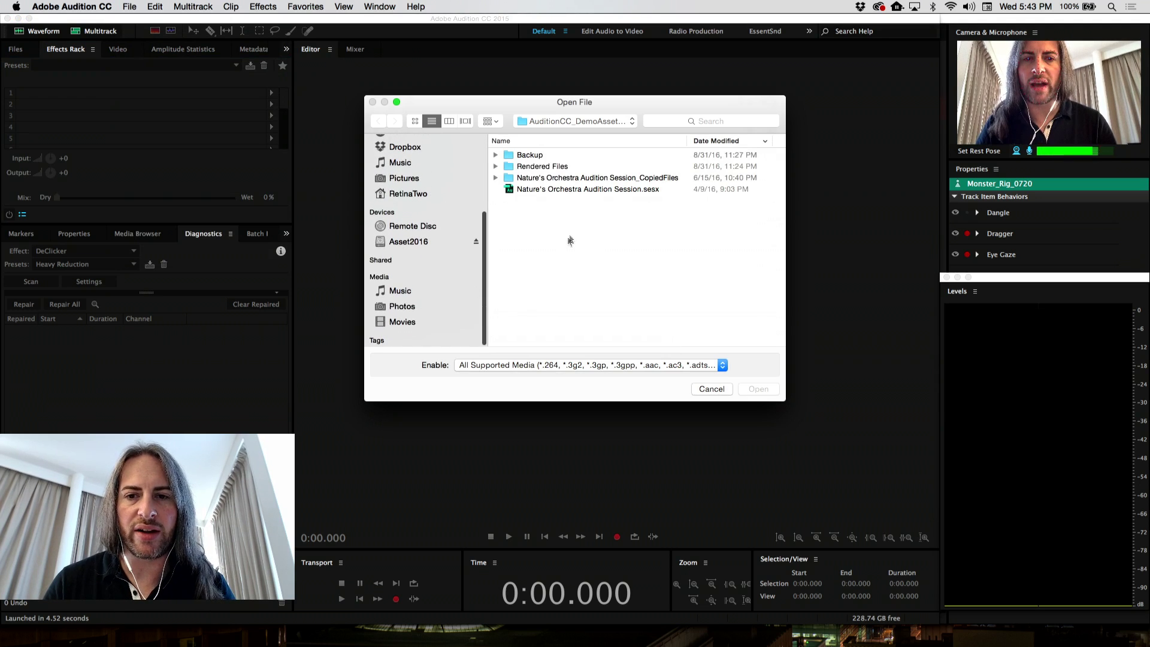
Open Nature's Orchestra Audition Session.sesx in multitrack
left_click(595, 190)
left_click(763, 392)
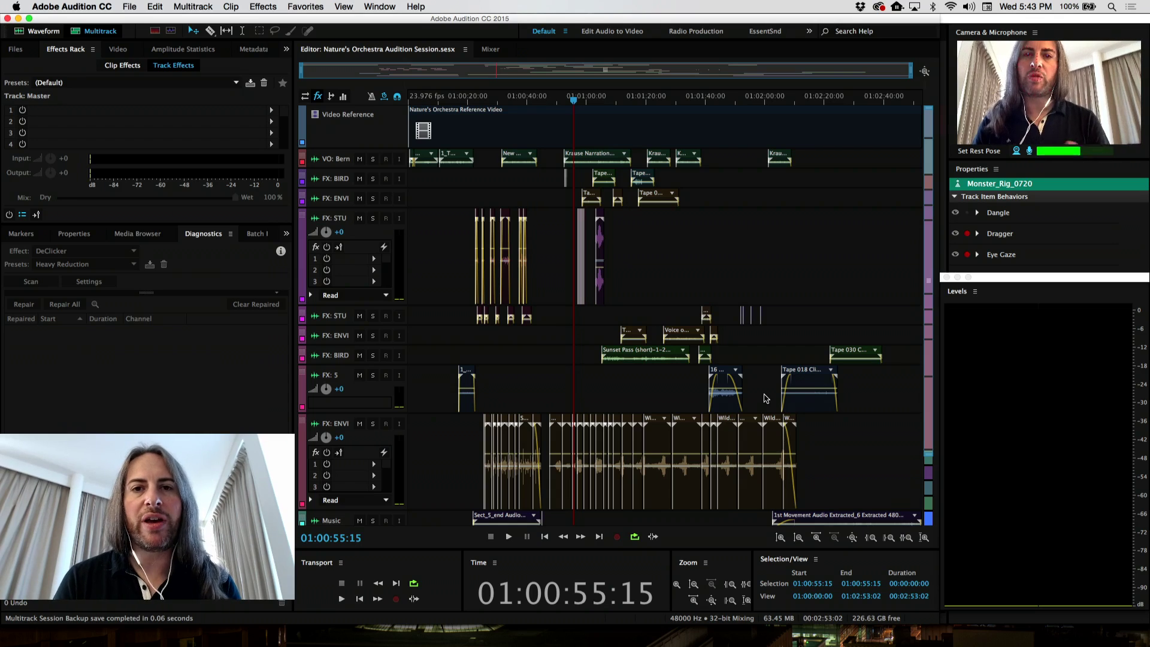
left_click(367, 6)
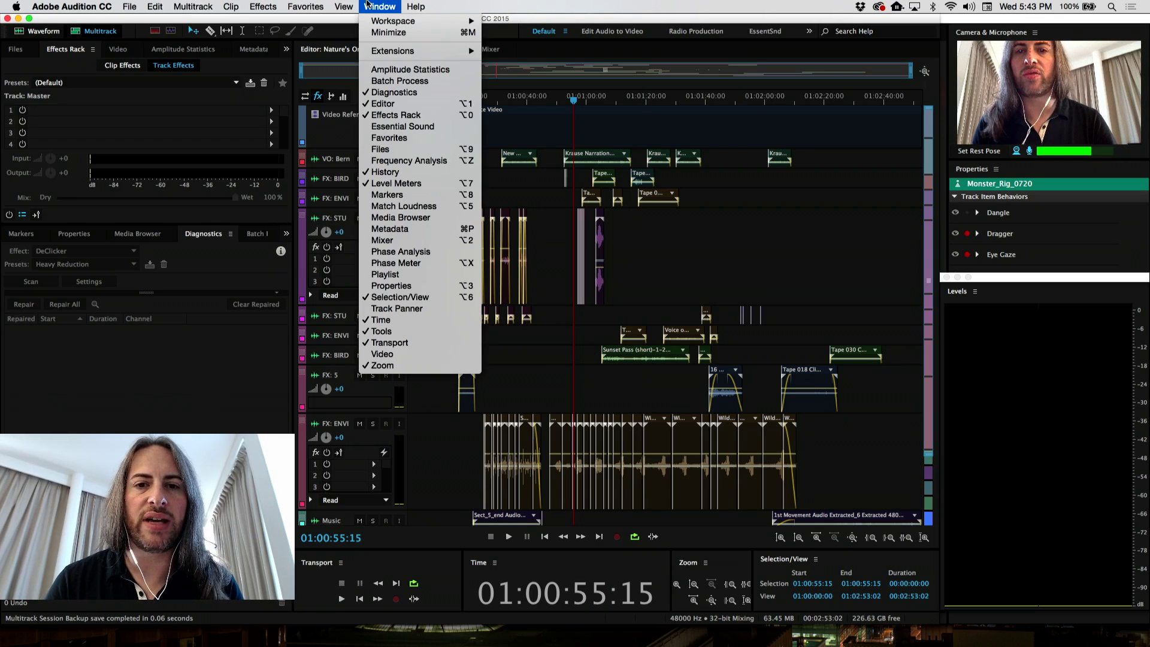
left_click(453, 4)
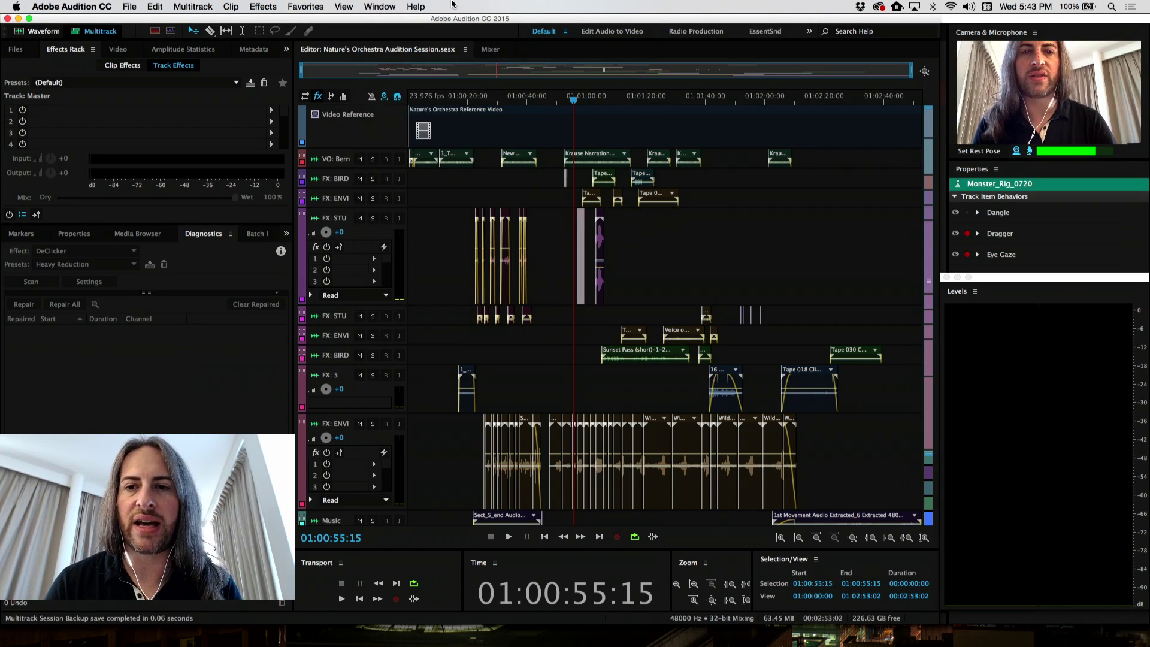
Switch to the EssentSnd workspace, show a widened Essential Sound panel, and return to the multitrack Editor
left_click(767, 31)
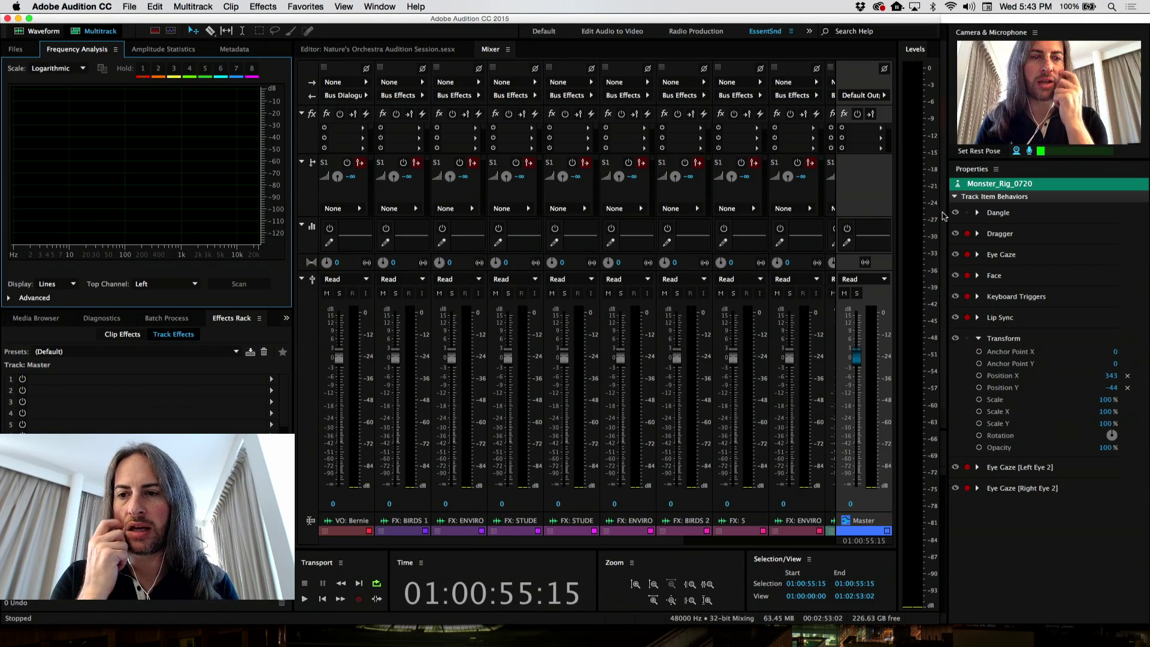
left_click_drag(942, 214, 1146, 202)
left_click(380, 6)
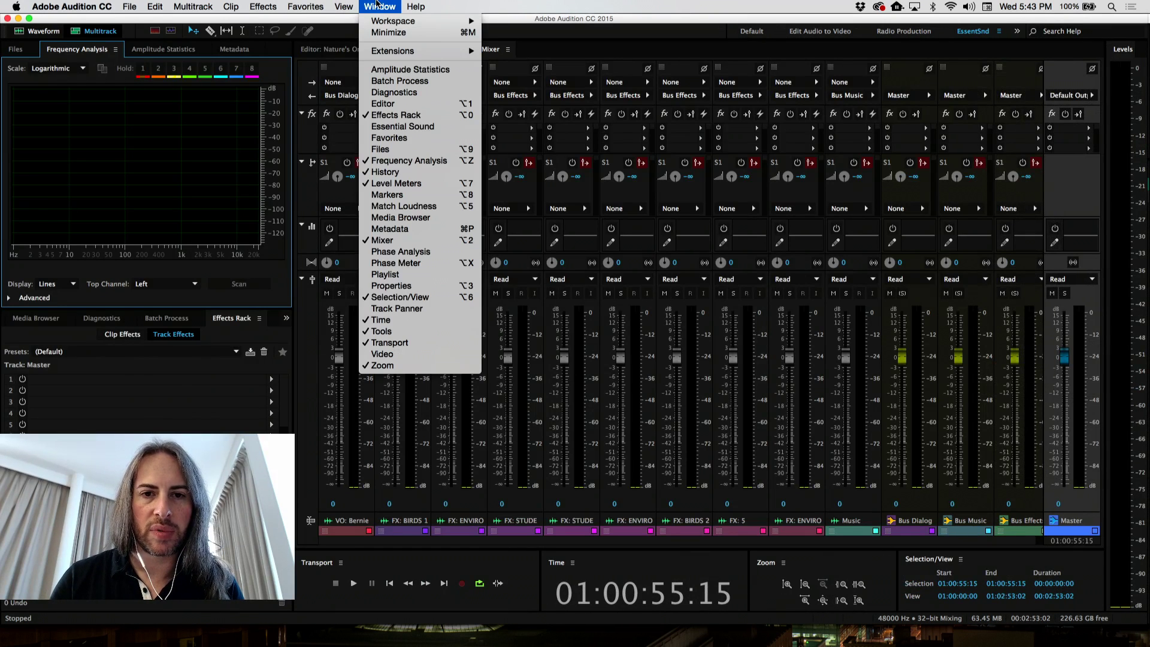
left_click(390, 130)
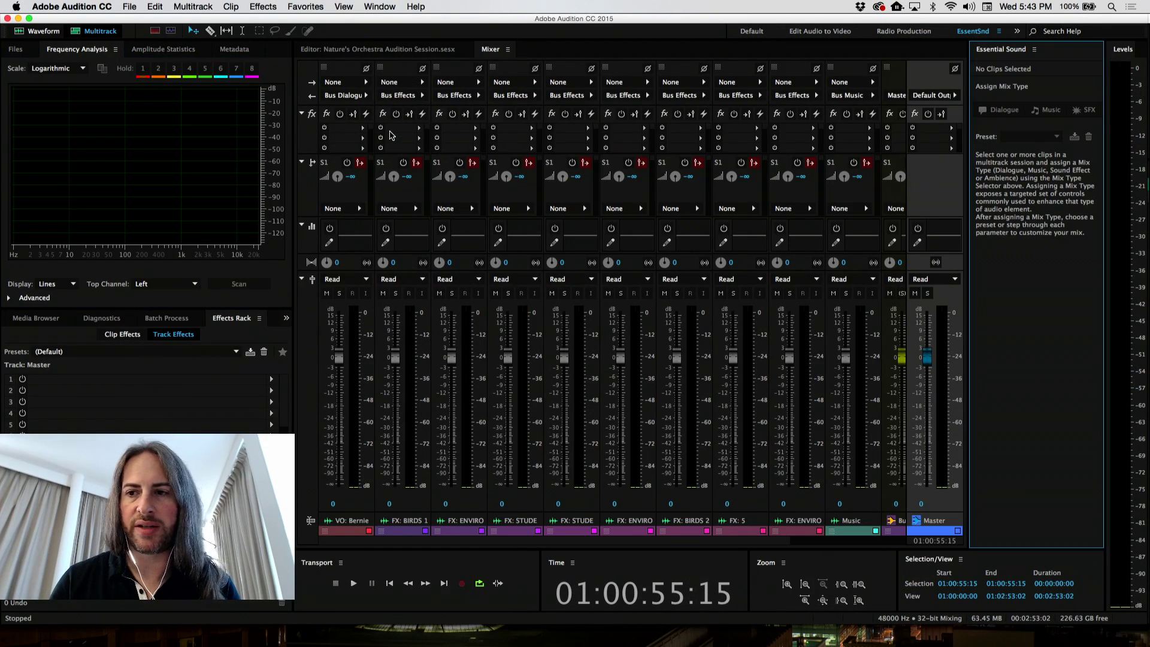
left_click_drag(969, 226, 852, 233)
left_click(347, 51)
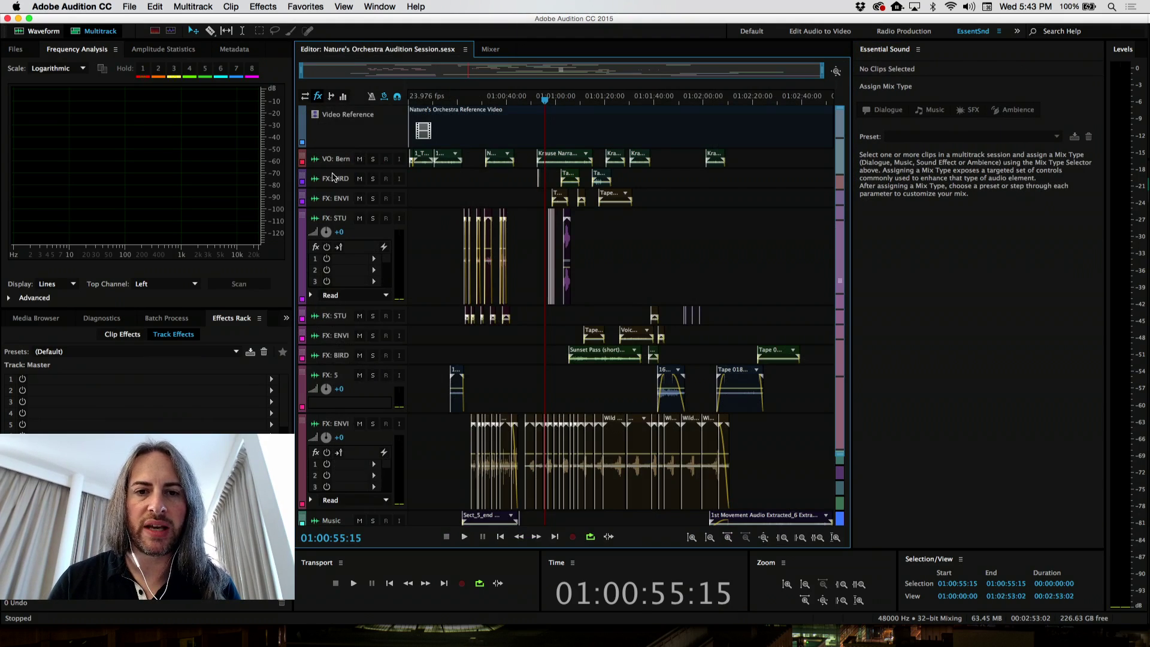
scroll(333, 176, "up", 2)
scroll(652, 234, "up", 2)
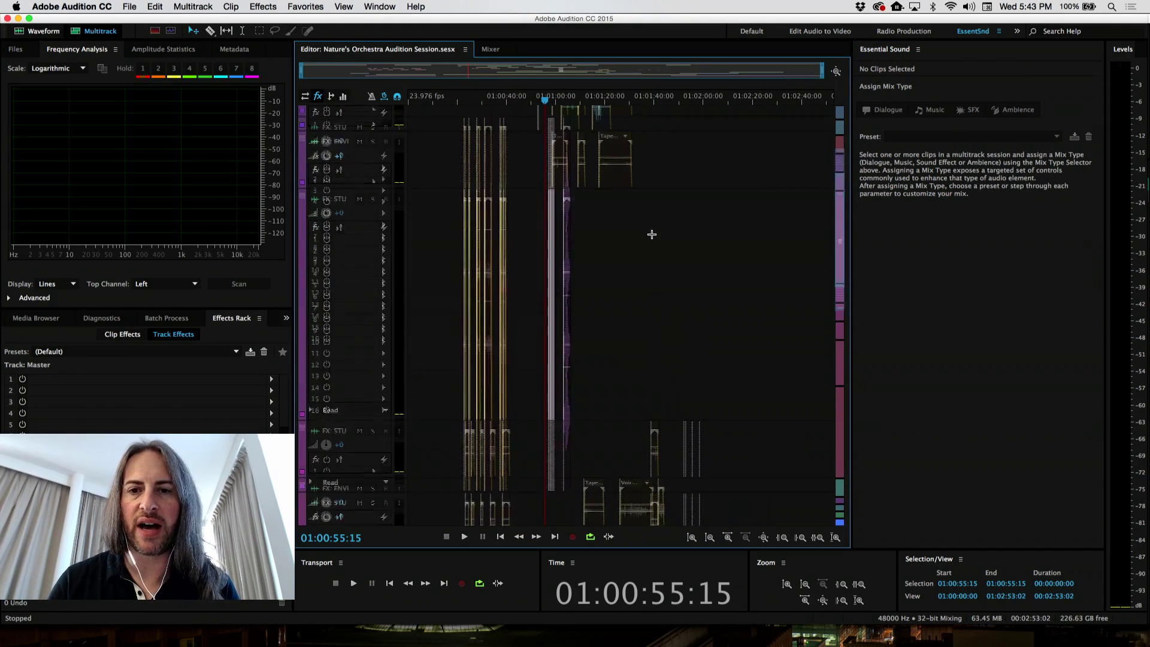
In Audio Hardware preferences, choose Built-in Microphone input, HDMI output and HDMI master clock
left_click(63, 6)
mouse_move(60, 34)
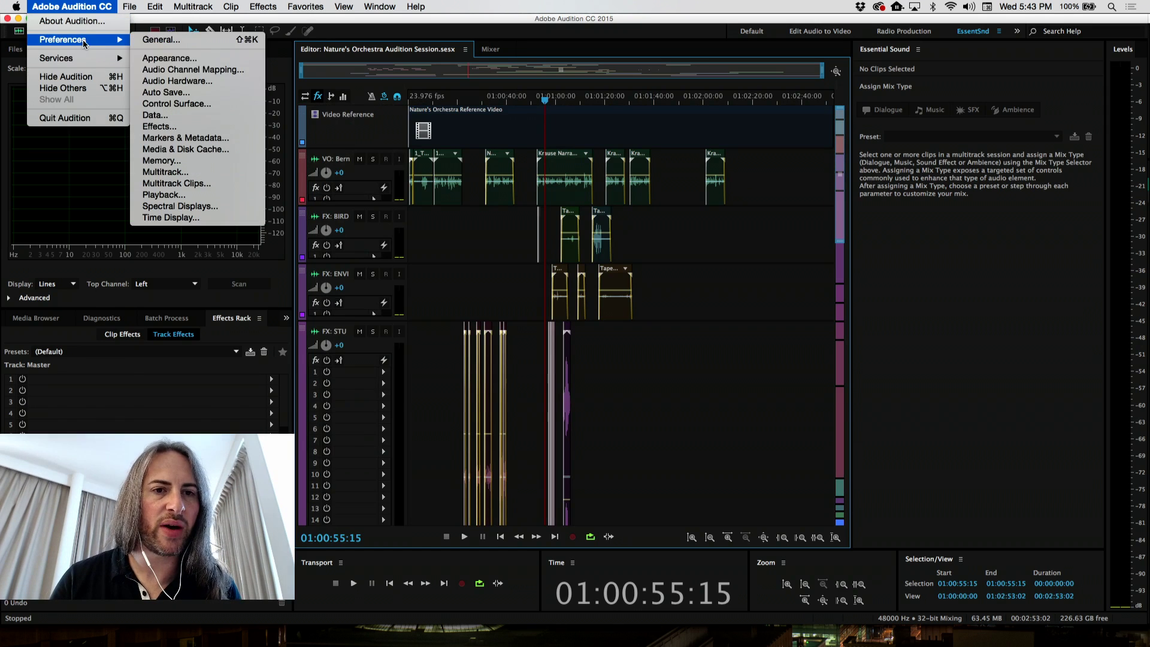
left_click(233, 85)
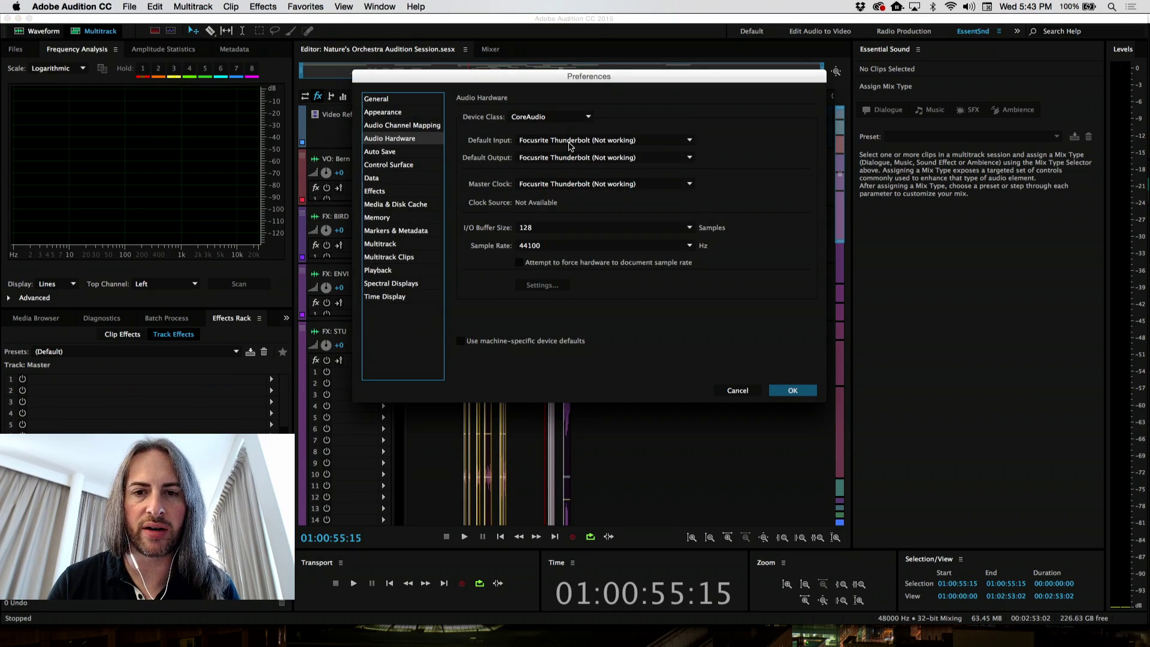
left_click(570, 140)
left_click(633, 126)
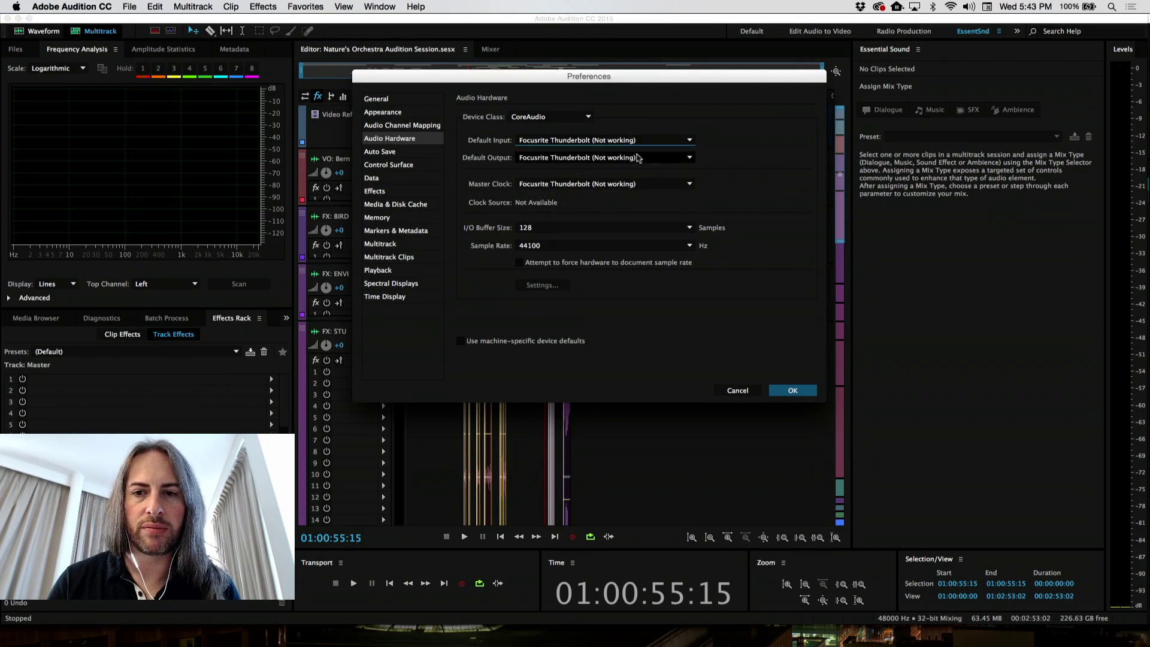
left_click(638, 158)
left_click(593, 187)
left_click(597, 140)
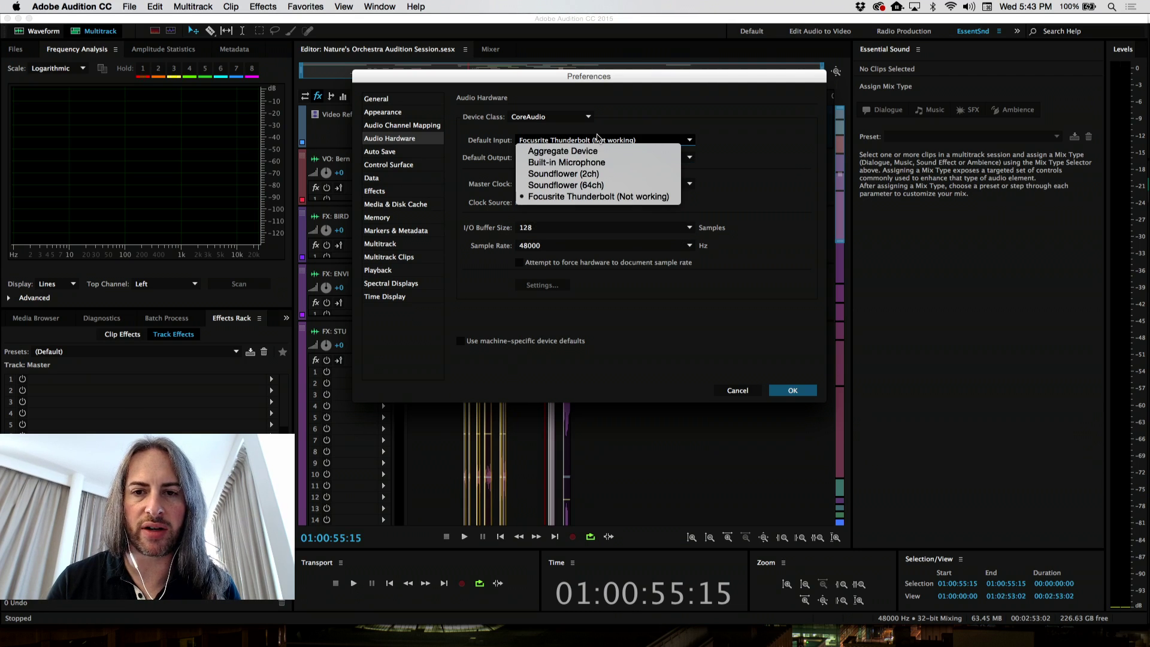
left_click(597, 163)
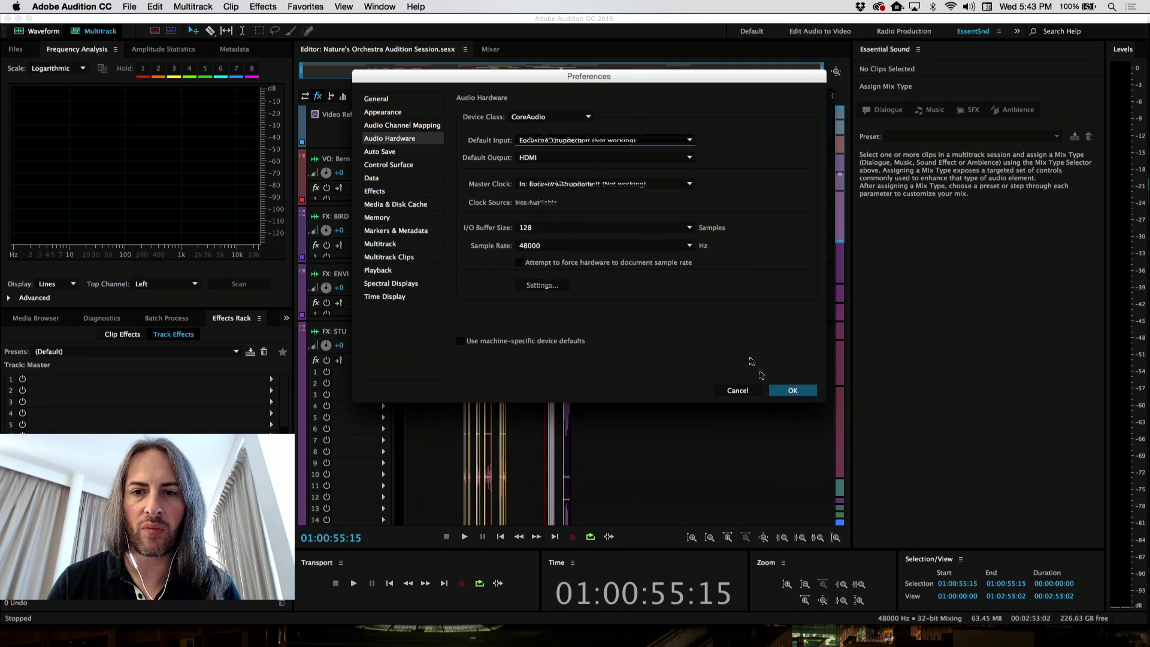
left_click(614, 184)
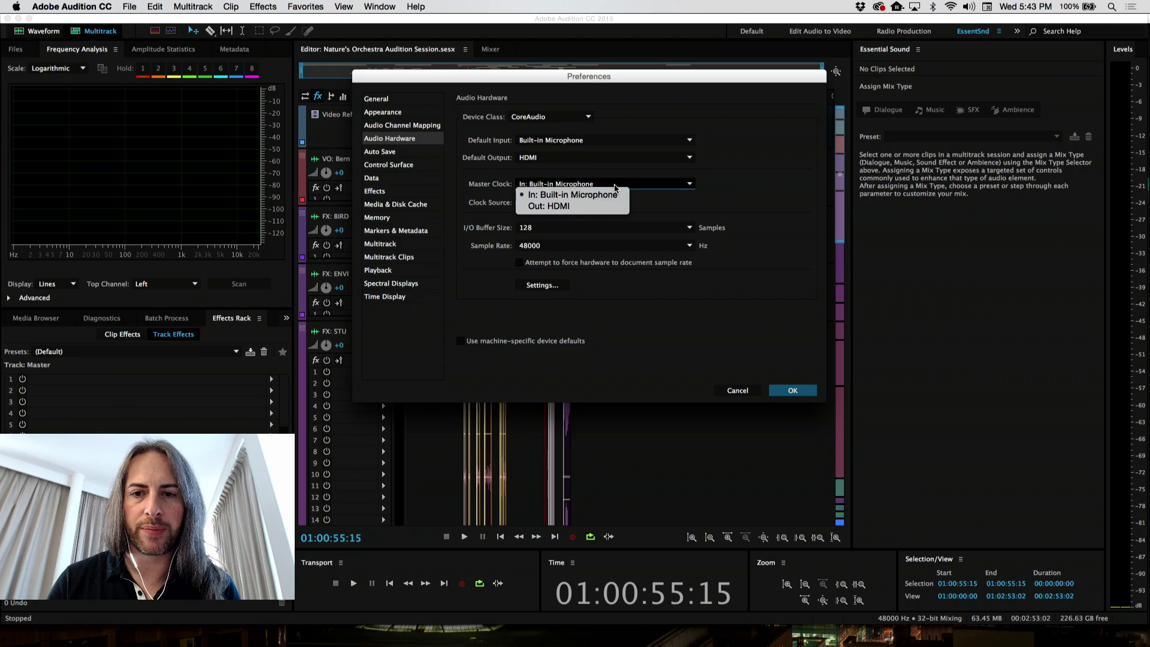
left_click(595, 210)
left_click(794, 390)
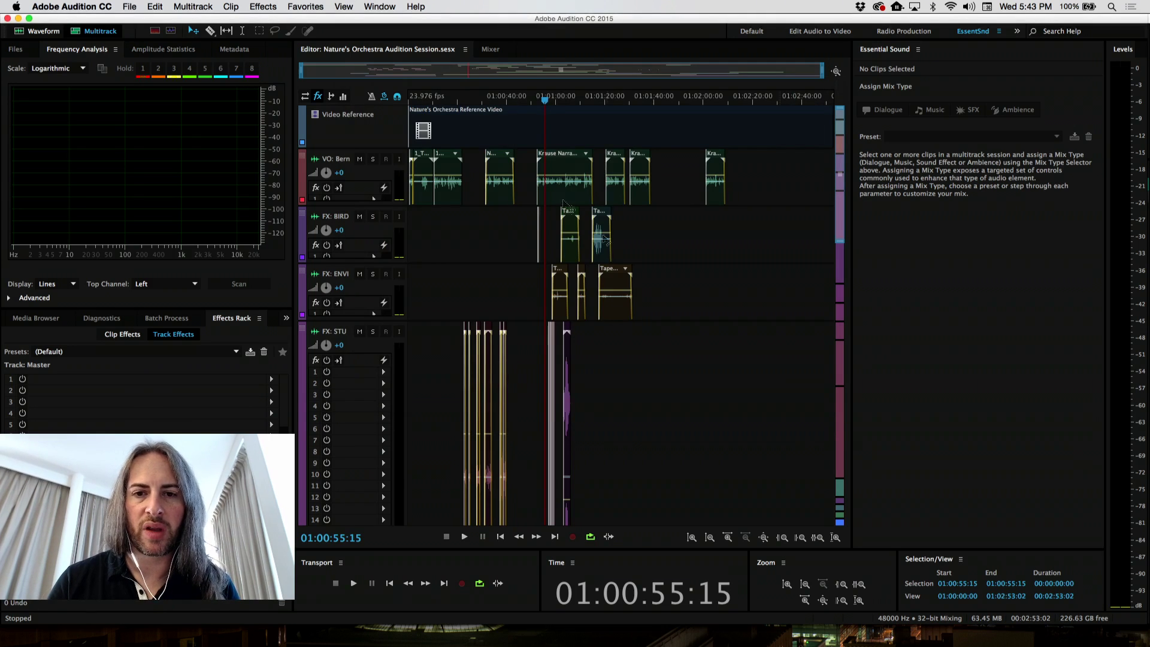
left_click(546, 102)
Solo VO: Bernie from 01:00:53:02, show the reference Video panel, and play it back
left_click_drag(543, 103, 539, 100)
left_click(373, 160)
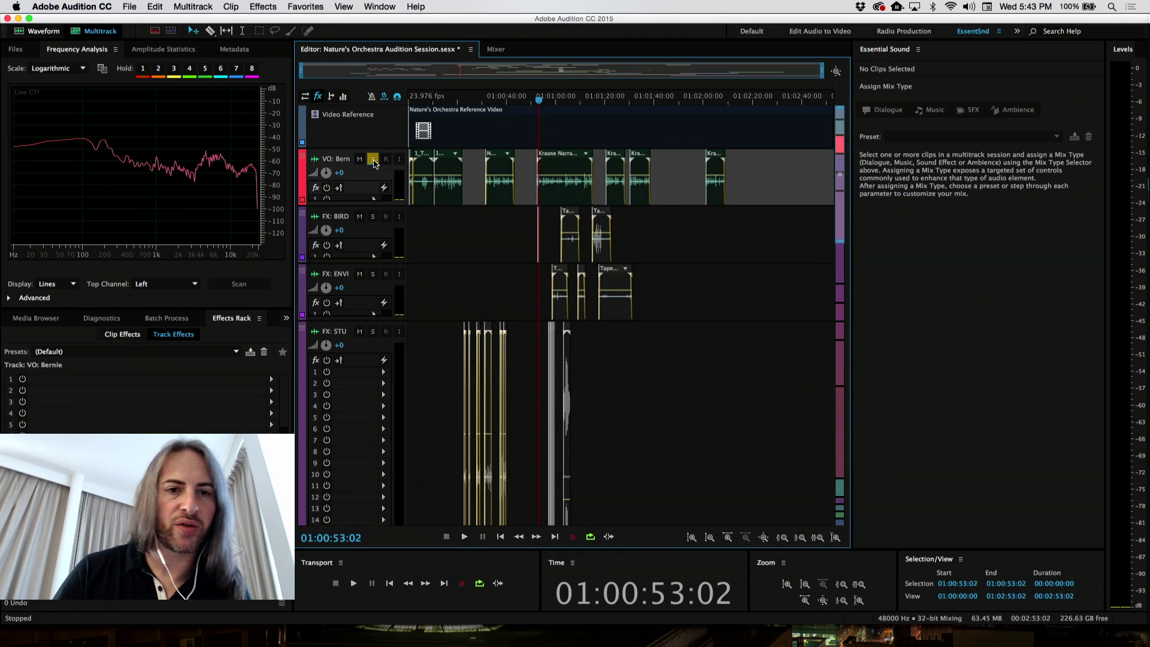
left_click(380, 7)
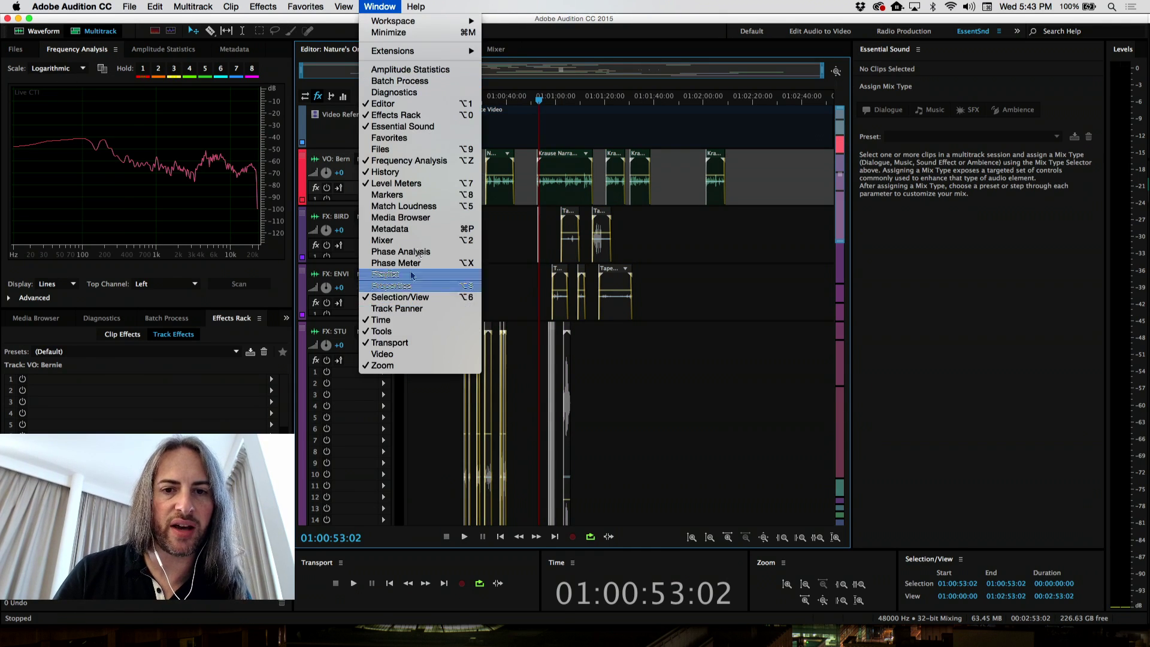
left_click(417, 353)
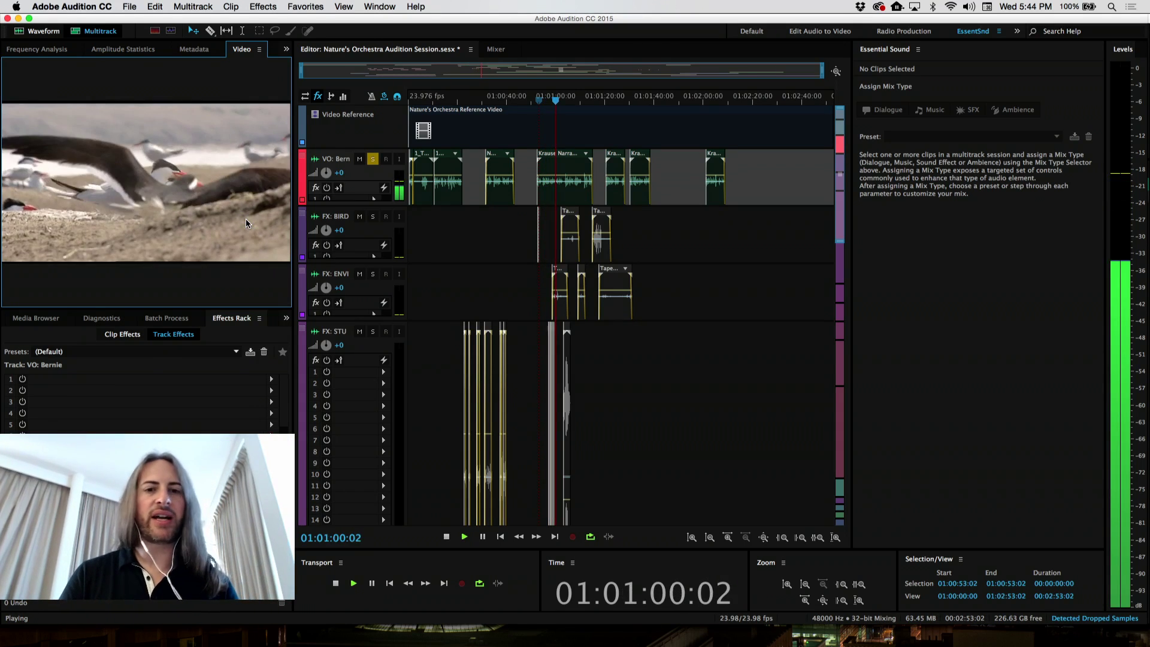
key("space")
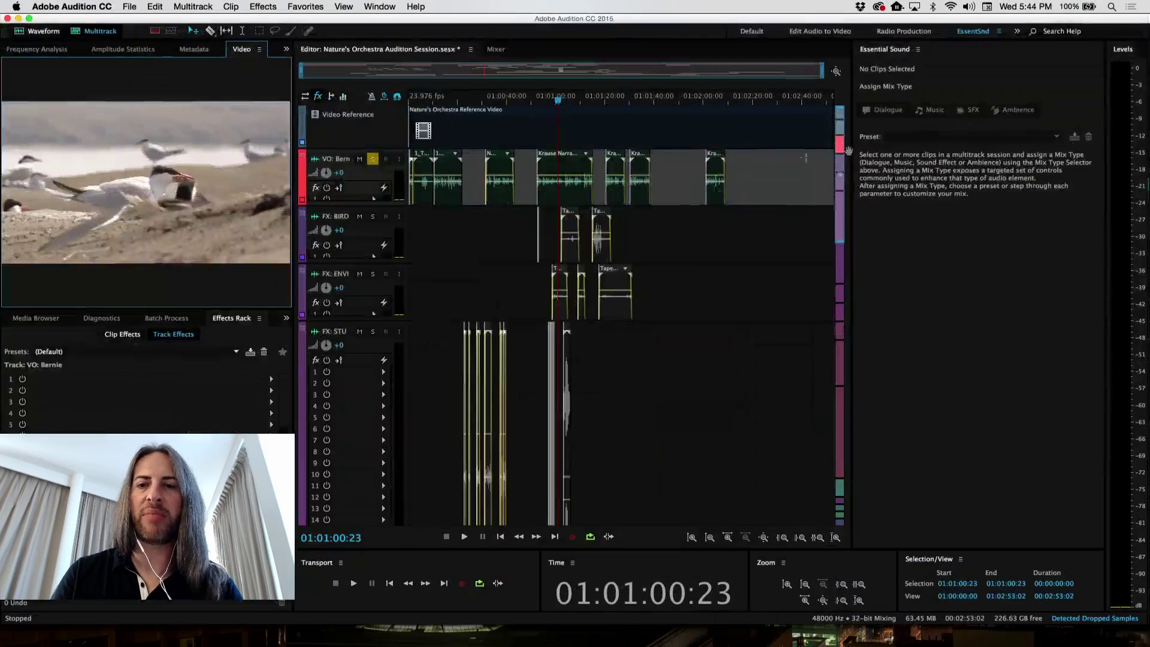
Select all VO: Bernie clips, tag them Dialogue with the (Default) preset, and expand Unify Loudness and Repair Sound
left_click(716, 179)
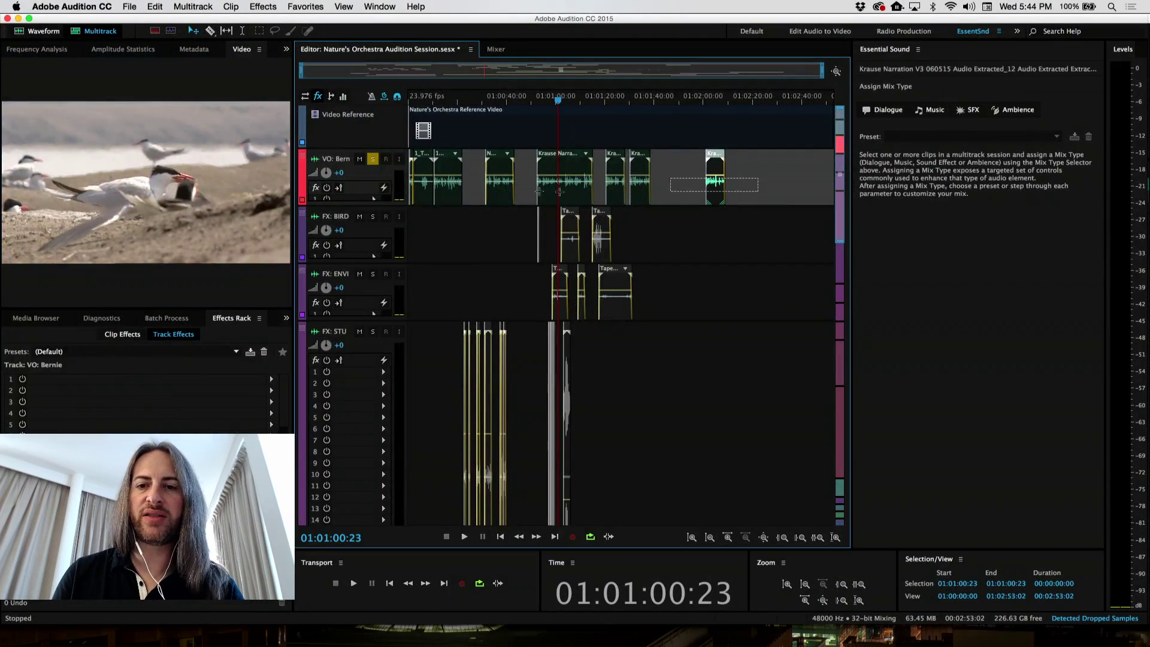
key("super+a")
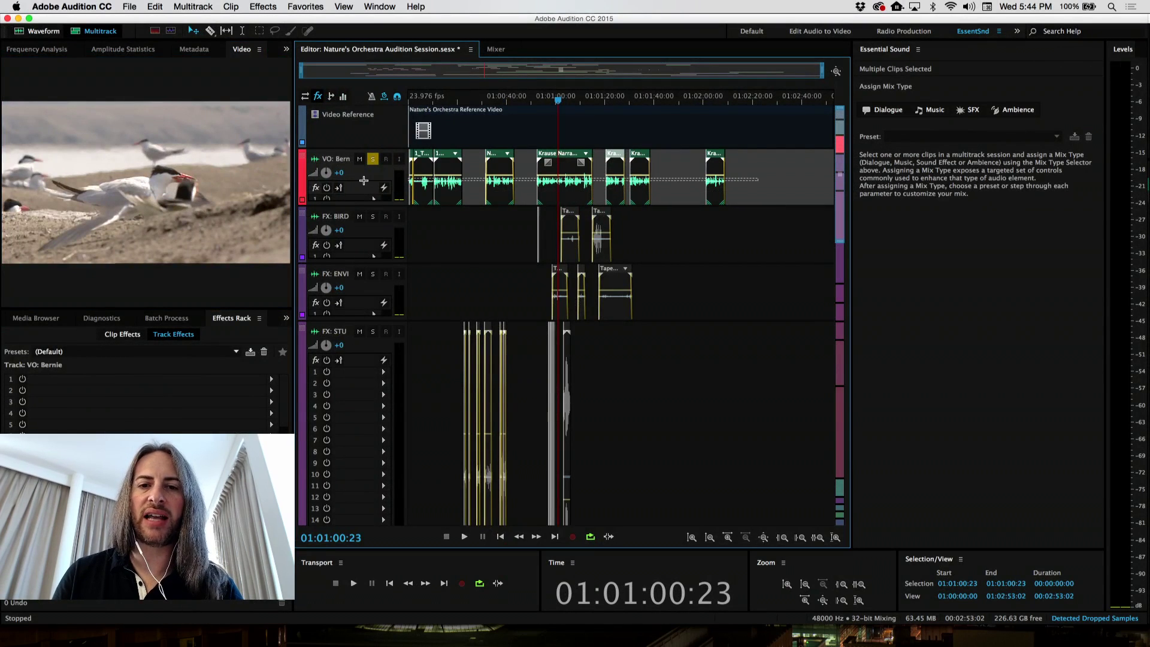
left_click(889, 114)
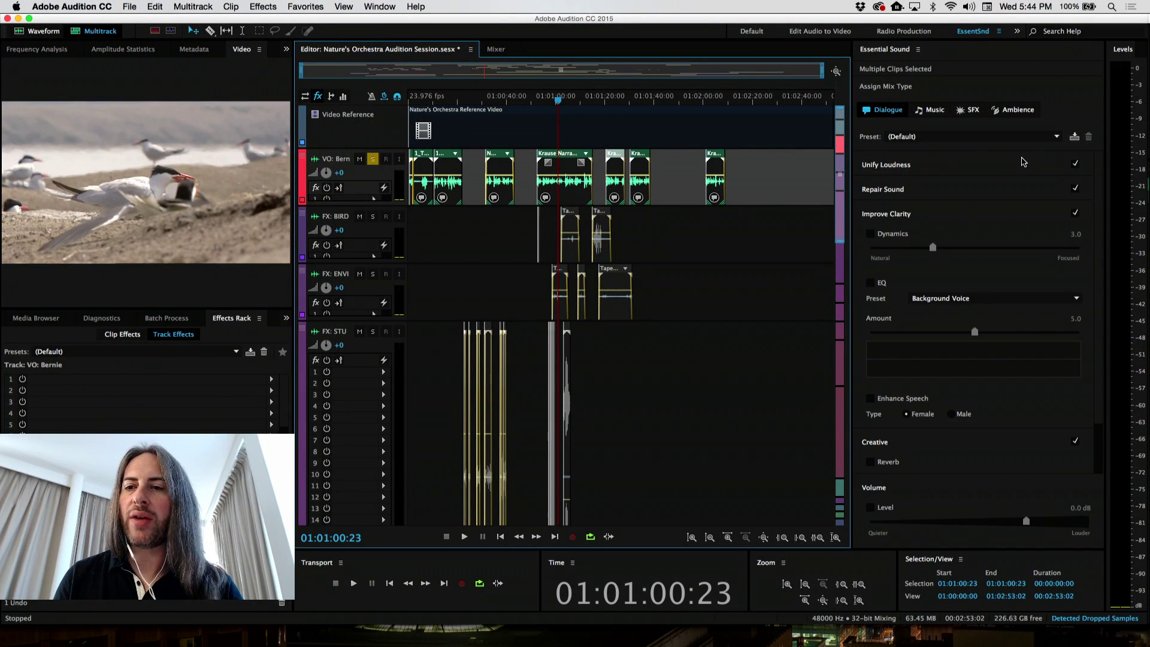
left_click(1039, 141)
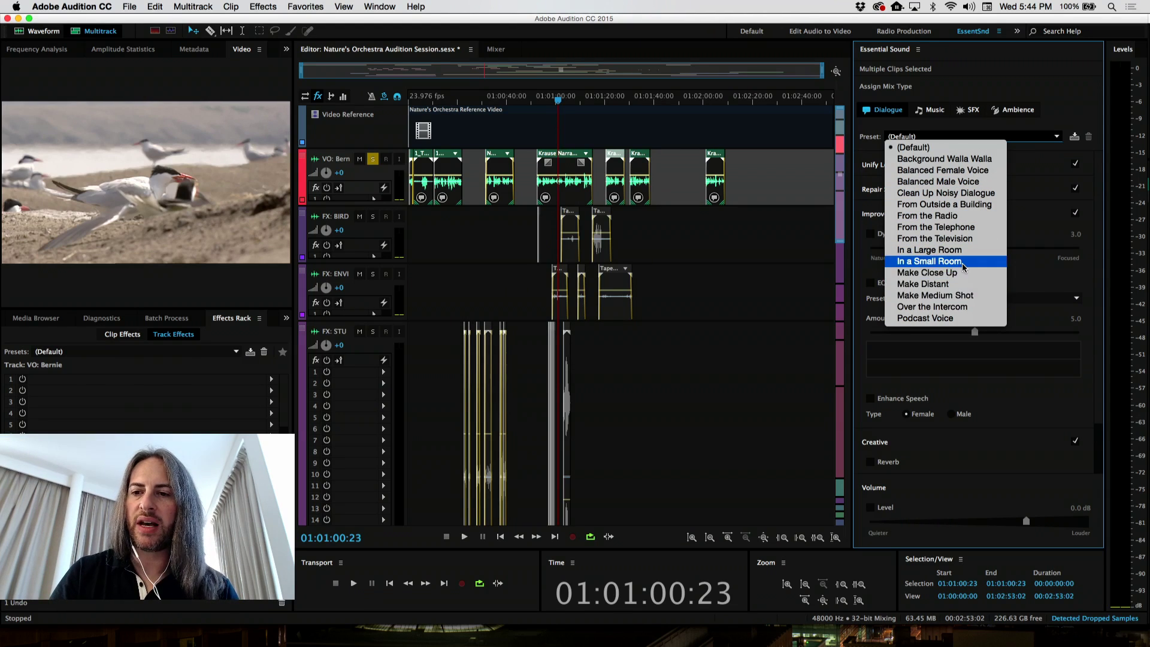
left_click(1043, 171)
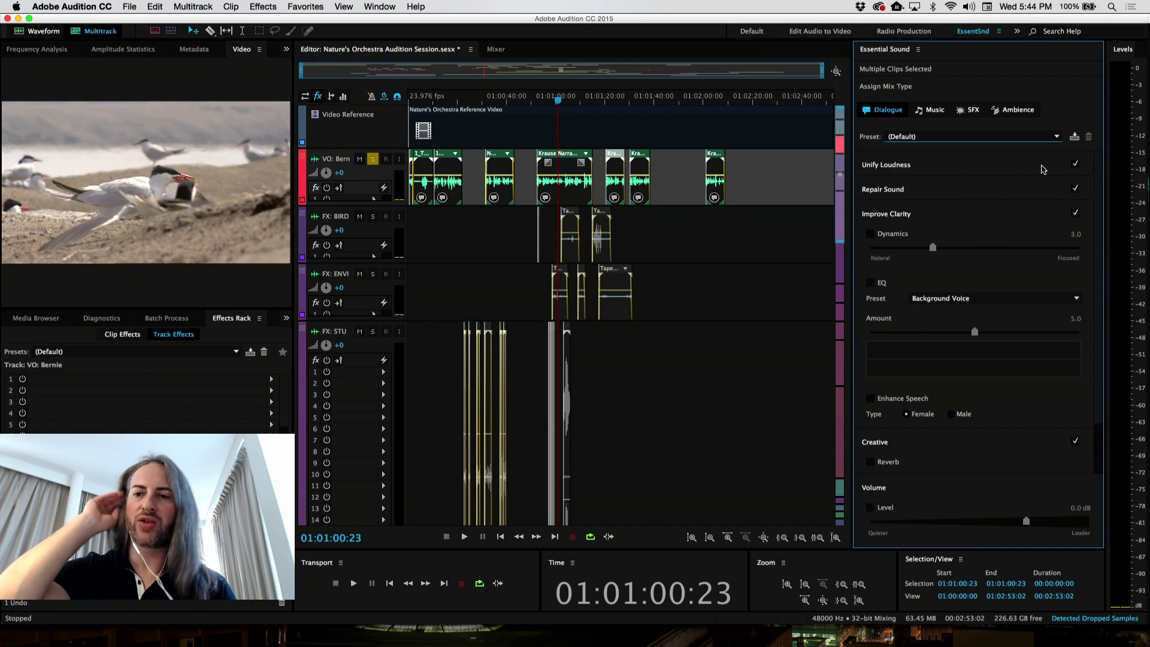
left_click(1007, 170)
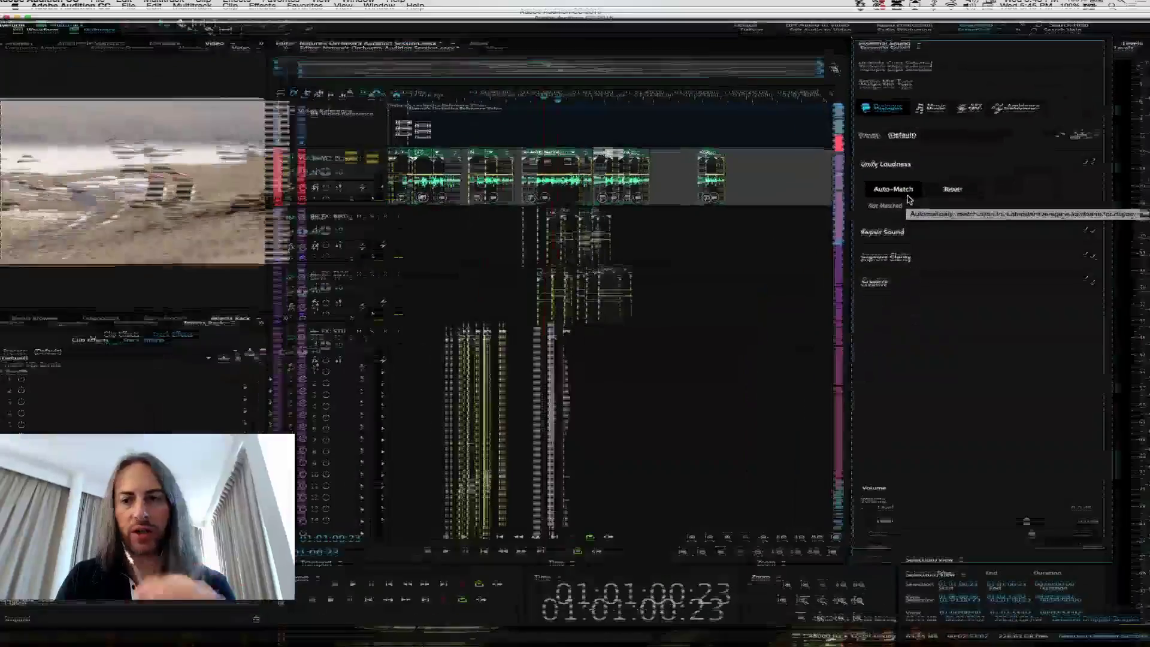
left_click(875, 302)
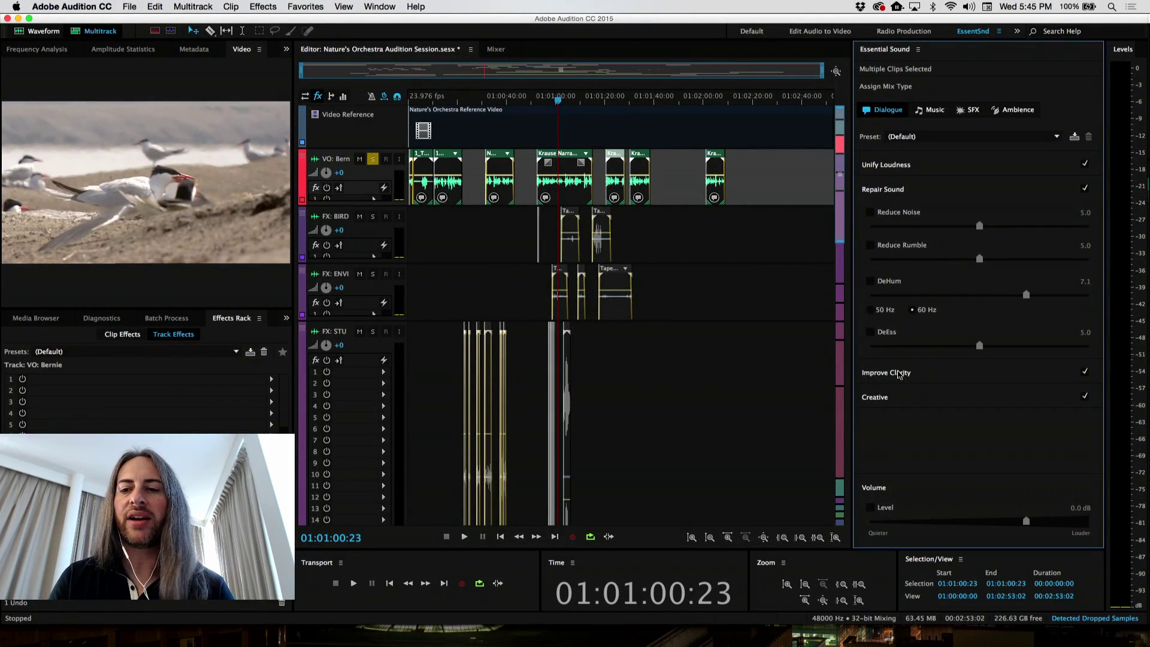
Enable Dynamics under Improve Clarity at 0.0 and view the clip's Effects Rack
left_click(900, 373)
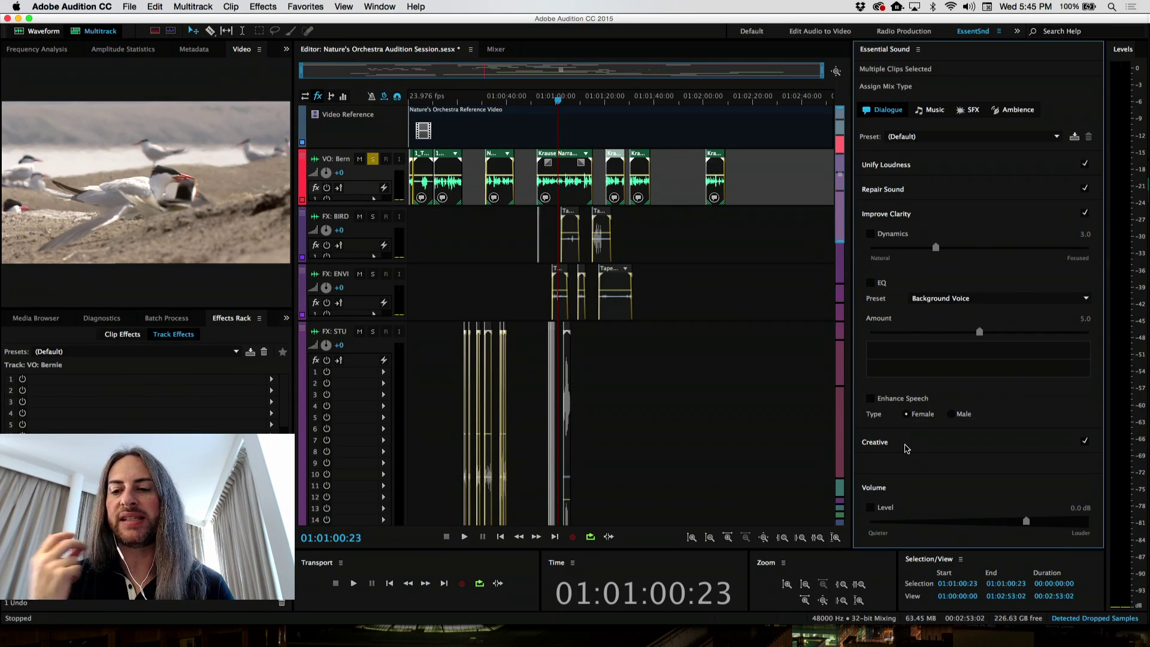
left_click(908, 448)
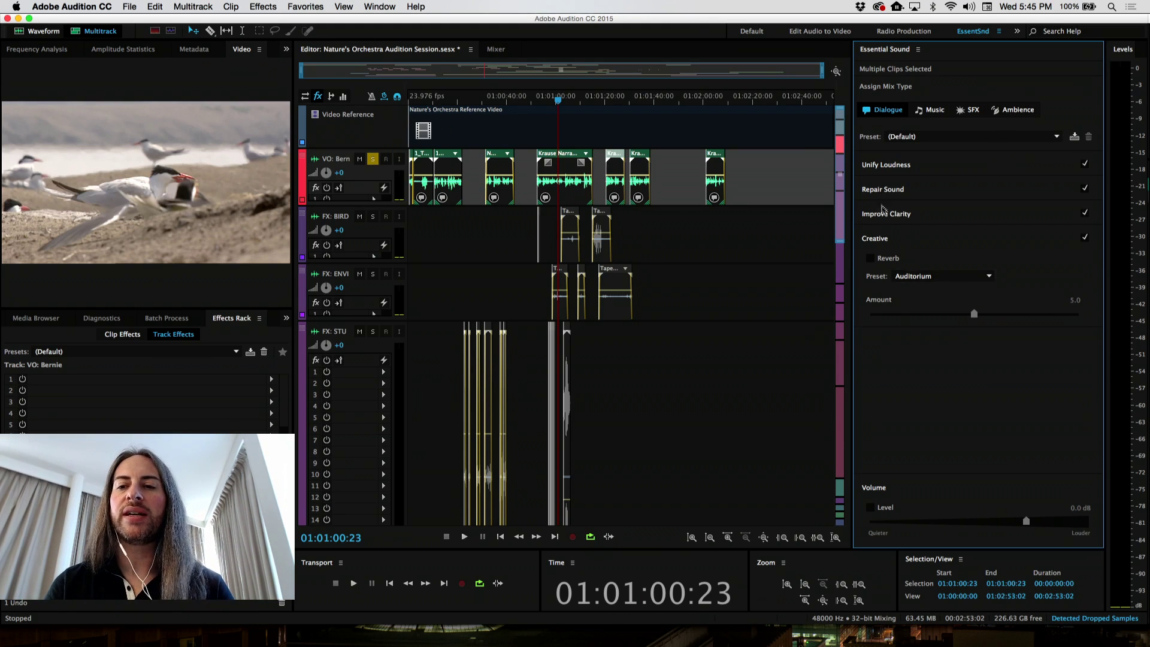
left_click(885, 214)
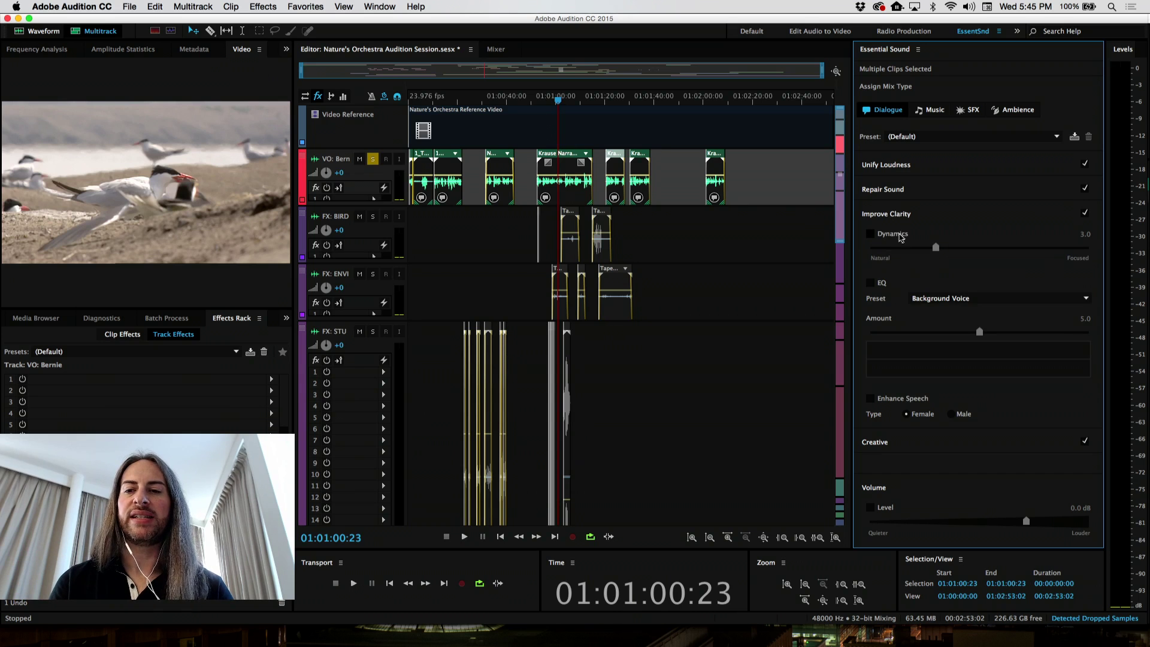
left_click(872, 234)
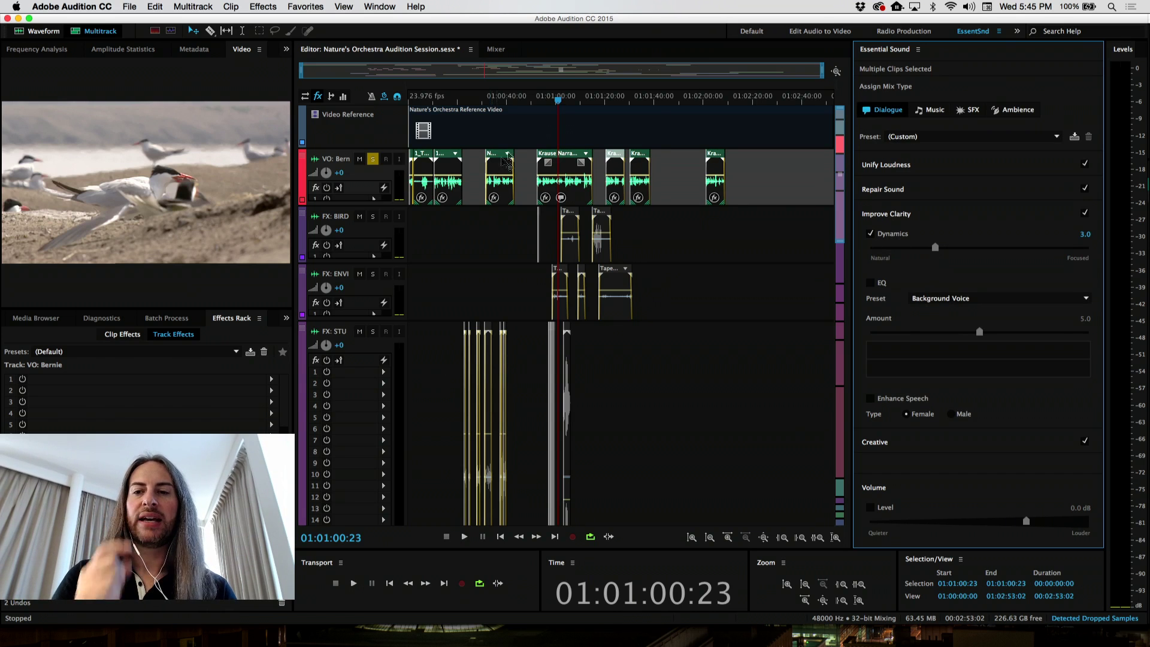
left_click(605, 100)
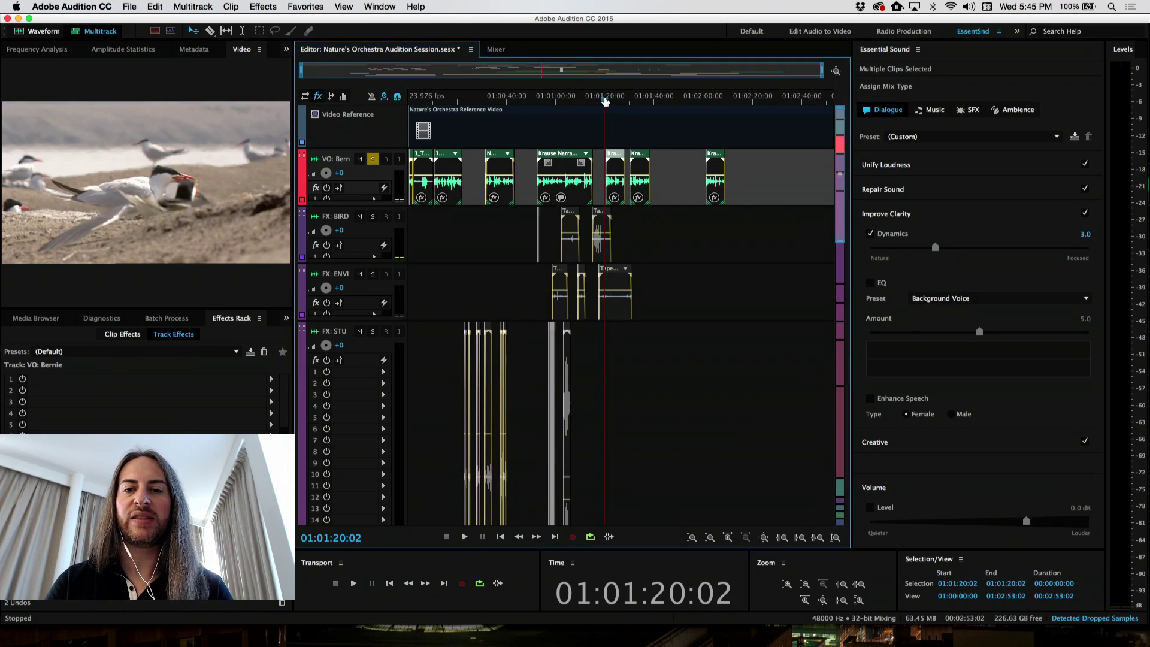
left_click_drag(935, 247, 850, 248)
left_click(132, 335)
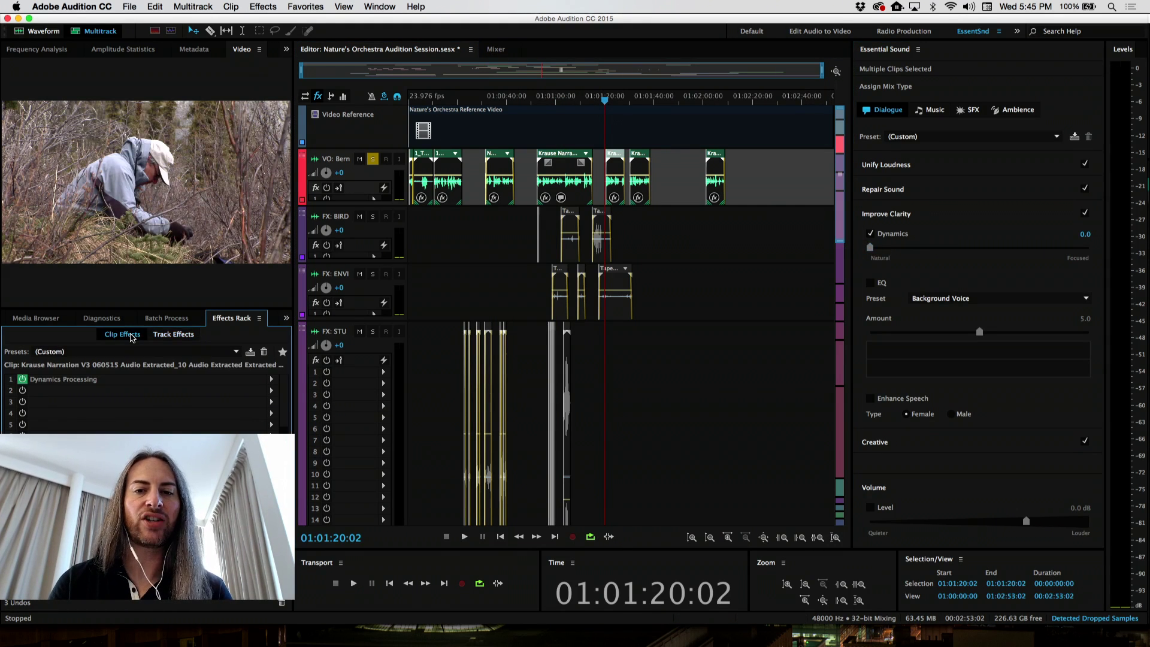
left_click(618, 173)
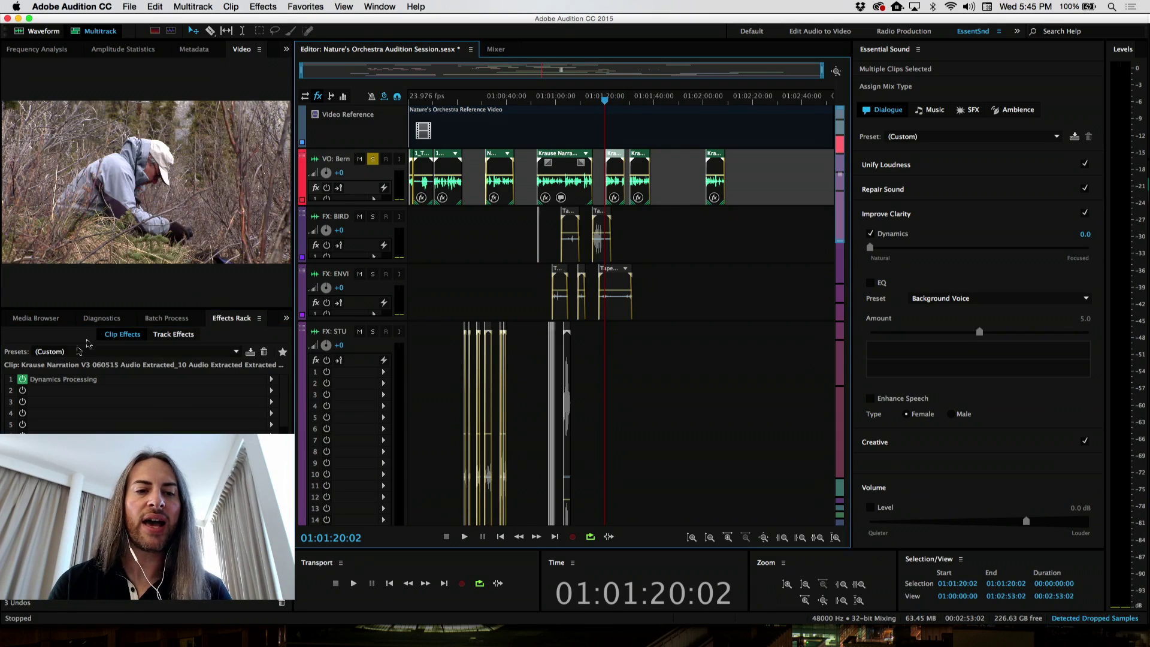
Open the Dynamics Processing editor and audition the Dynamics amount raised toward 8.2 during playback
double_click(68, 380)
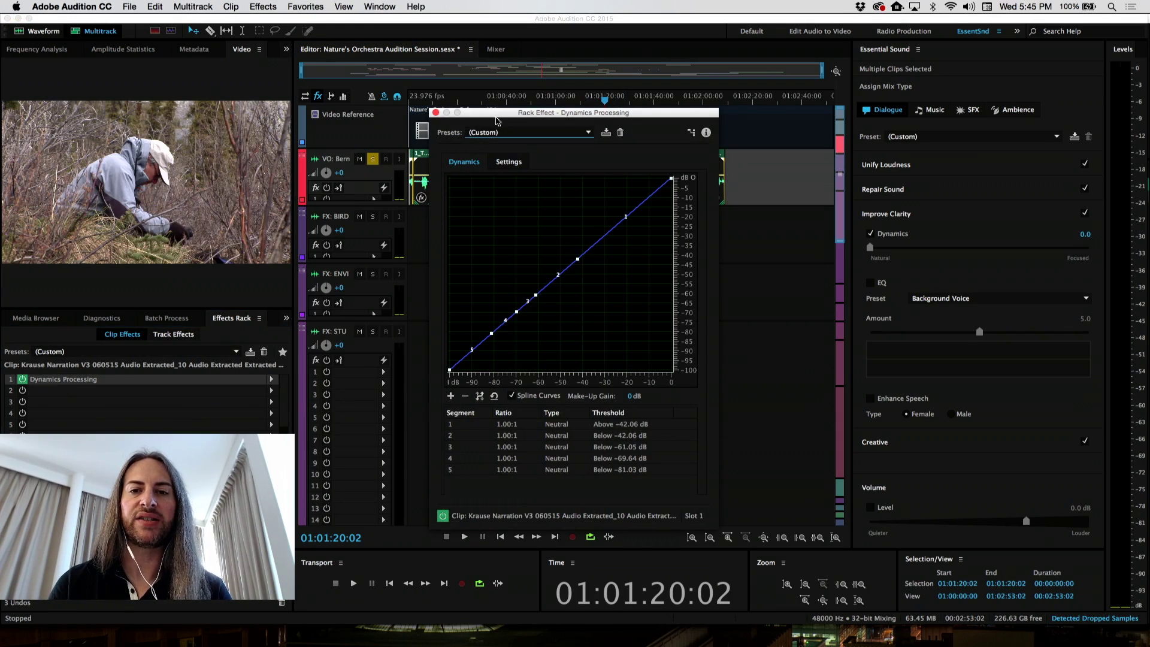
left_click_drag(498, 120, 361, 53)
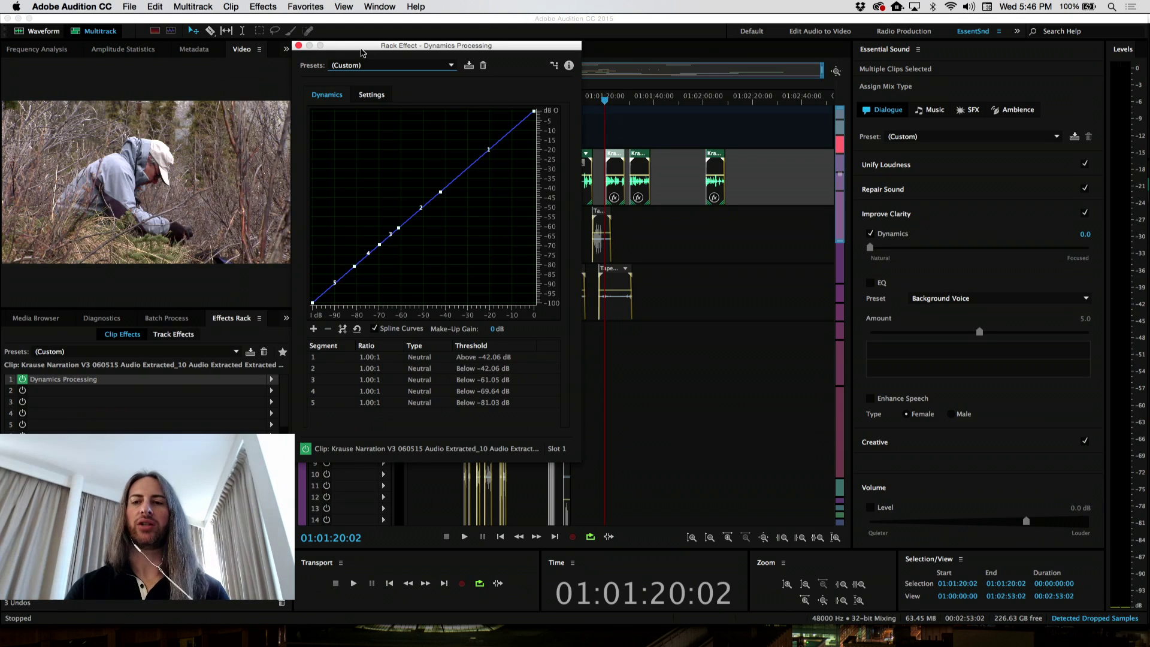
mouse_move(870, 248)
left_mouse_down()
mouse_move(1022, 251)
mouse_move(918, 266)
mouse_move(967, 251)
mouse_move(1055, 255)
mouse_move(857, 252)
left_mouse_up()
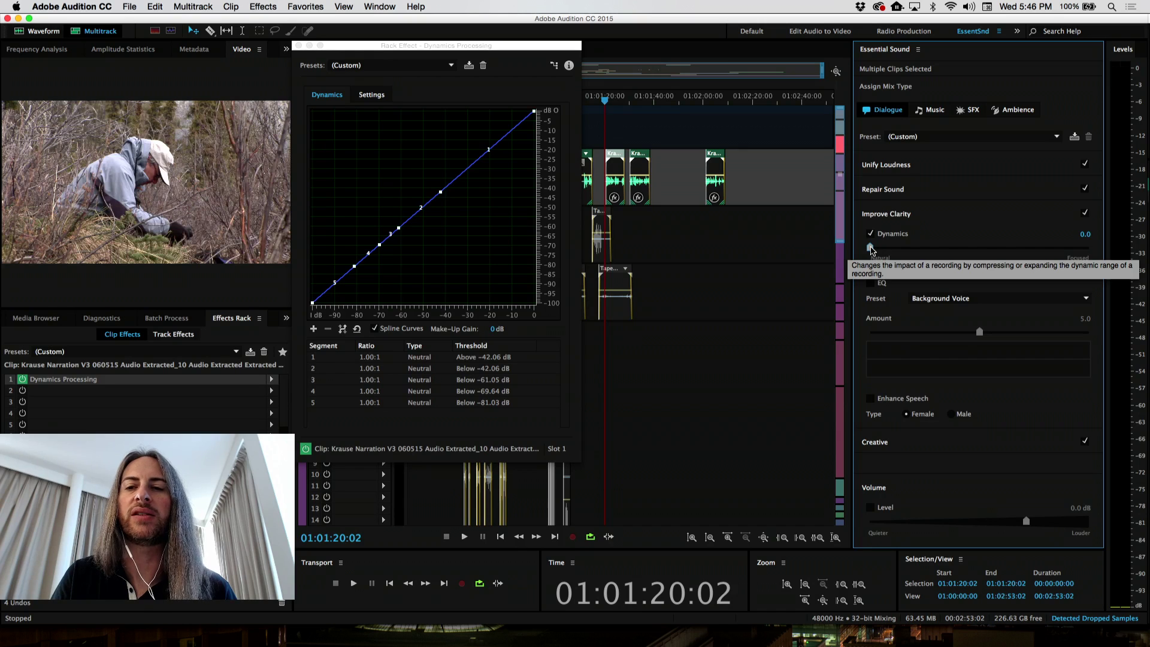
left_click_drag(871, 249, 1050, 251)
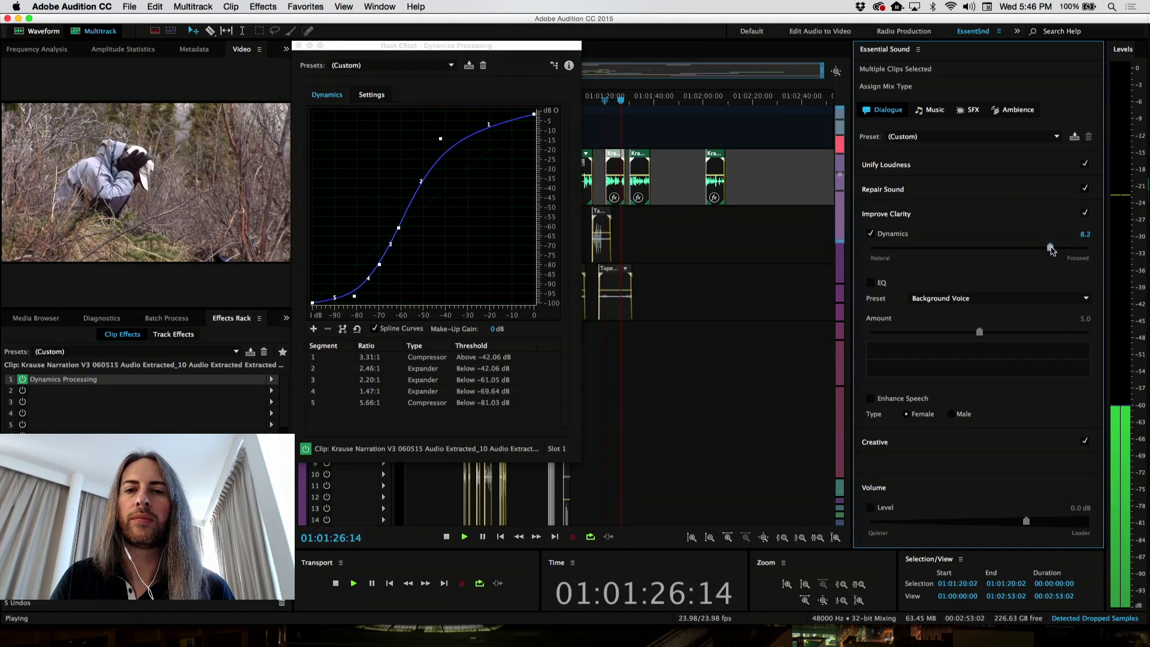
key("space")
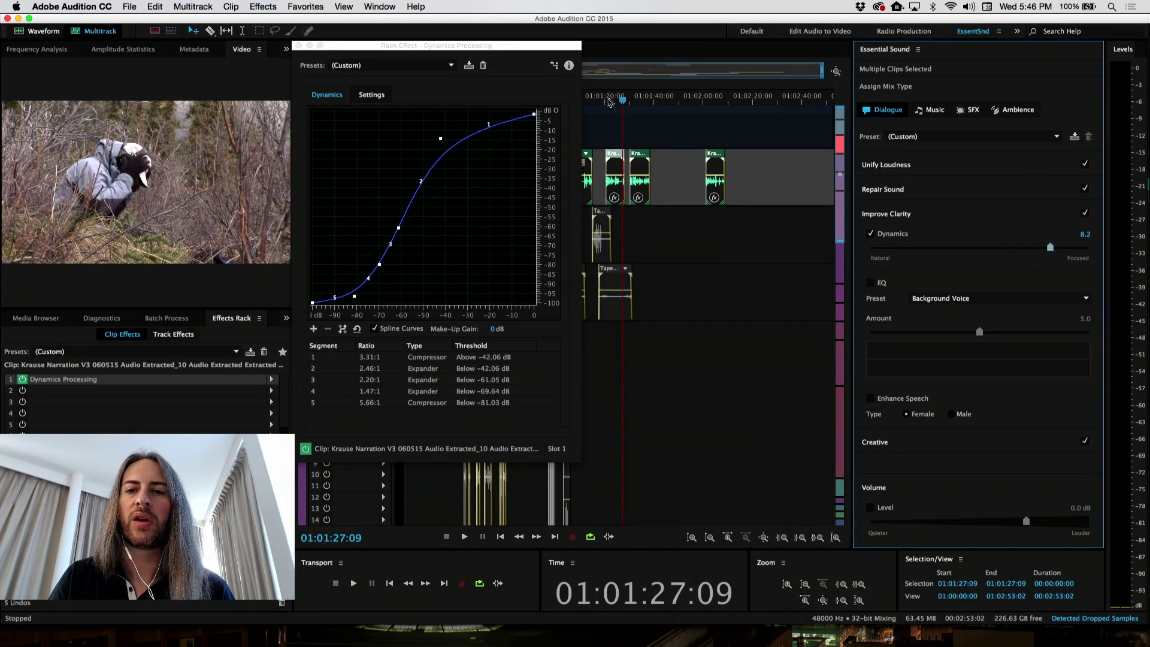
left_click(604, 99)
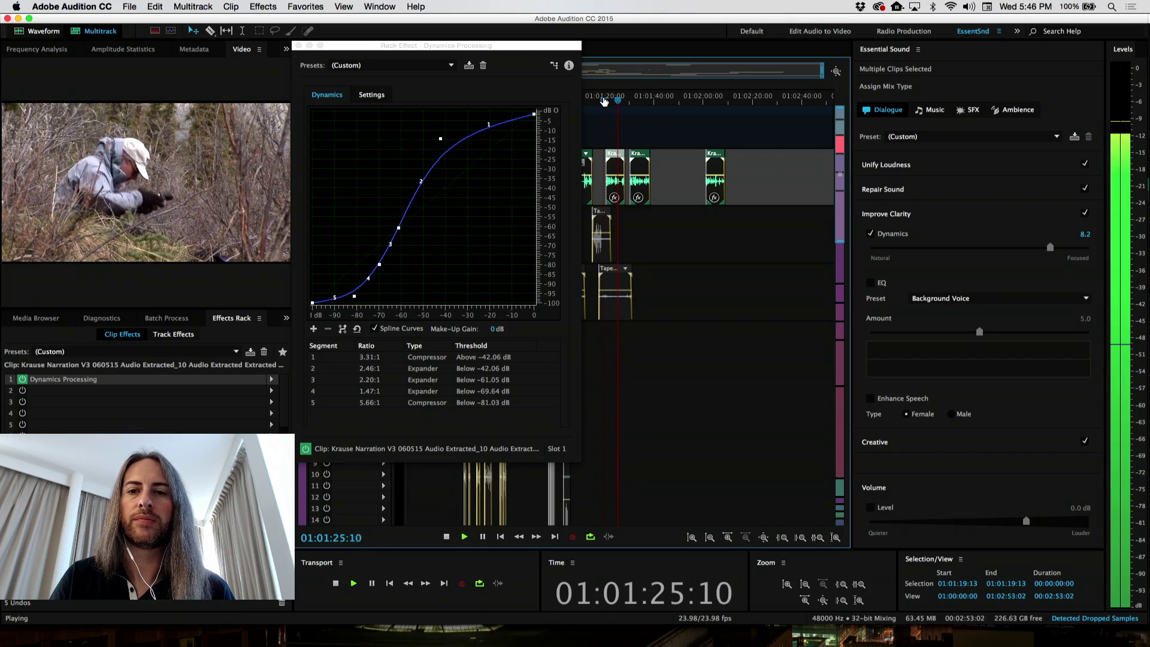
key("space")
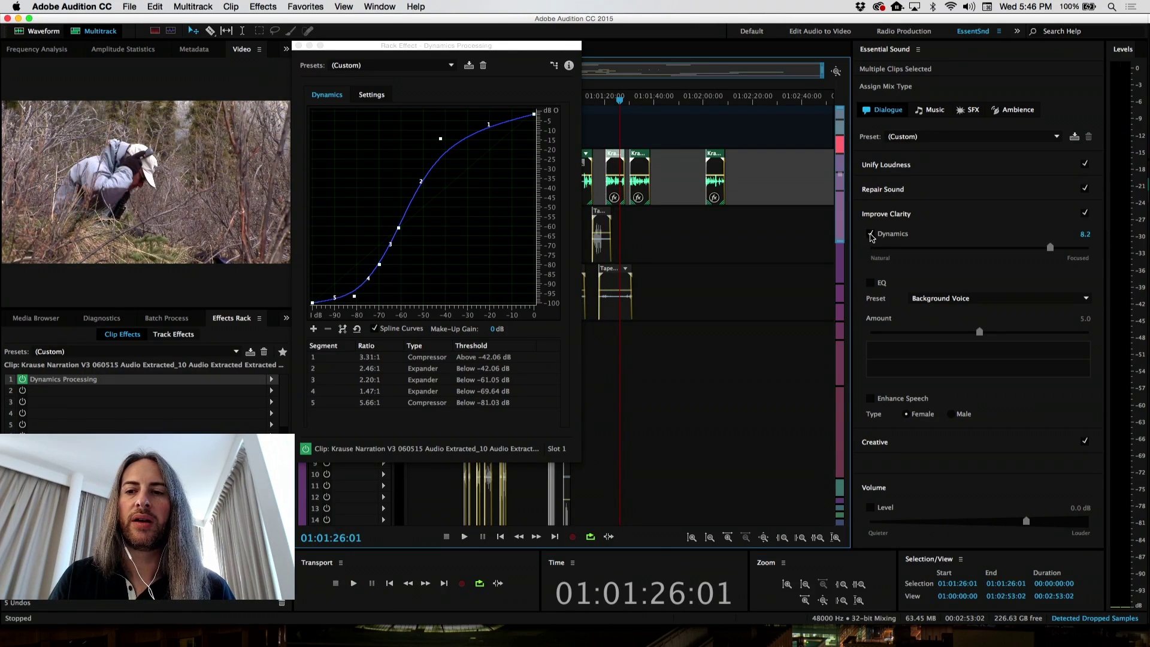
Reset Dynamics to 0.0, replay from 01:01:20:07, close the editor, and expand Repair Sound
left_click(879, 255)
left_click(879, 248)
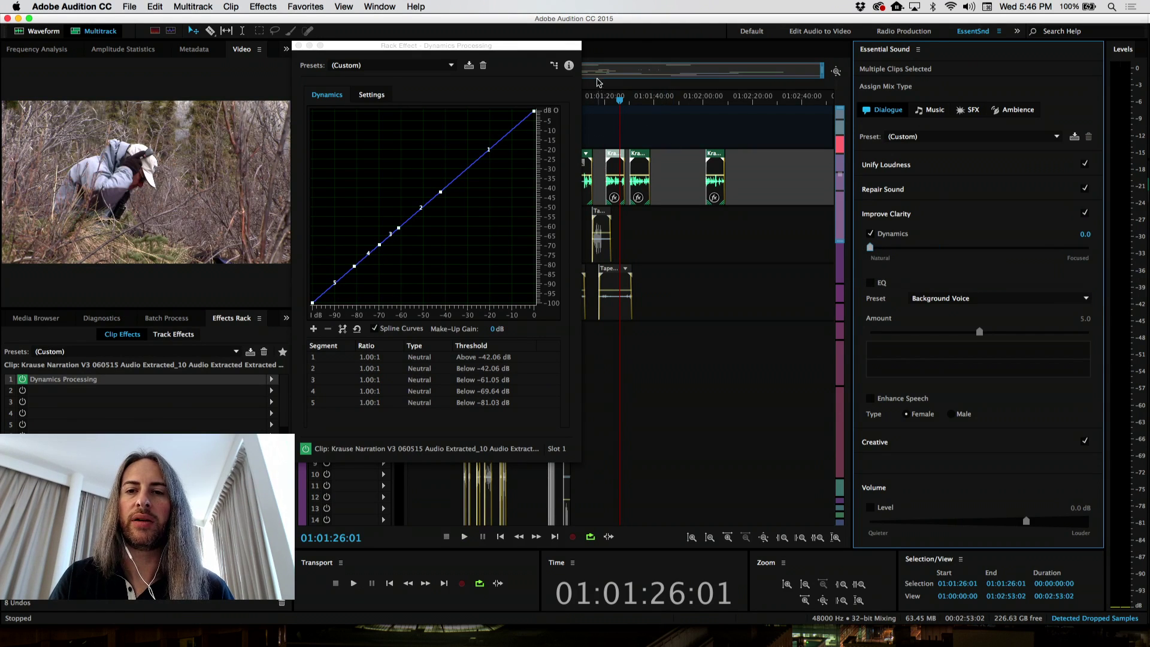
left_click(606, 101)
key("space")
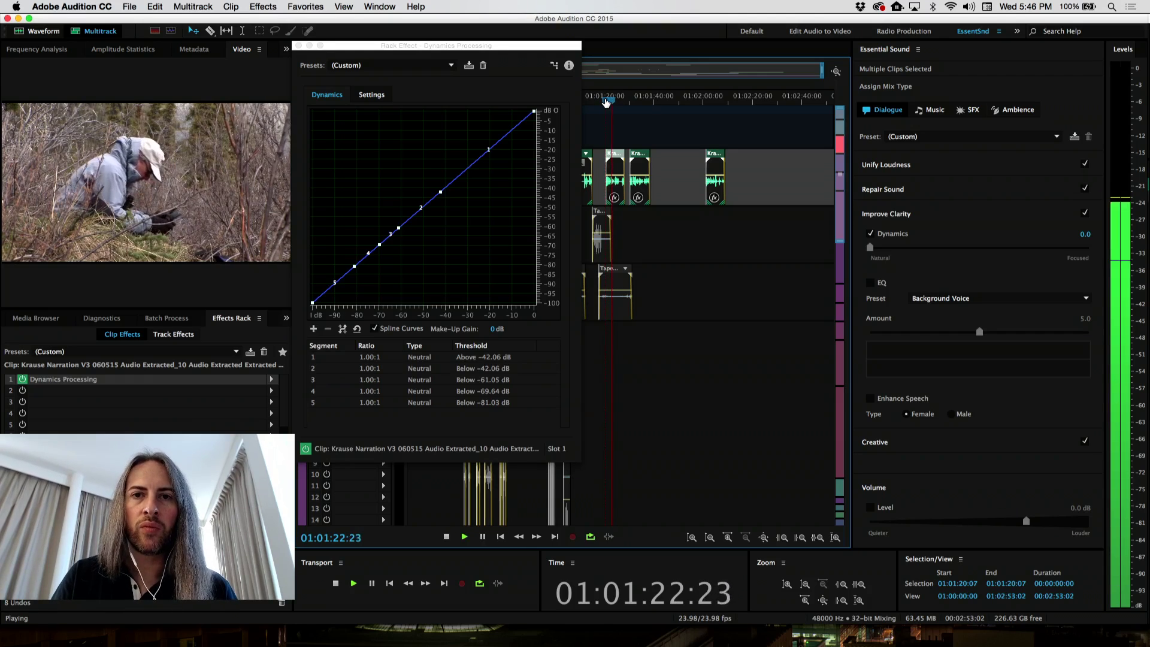
key("space")
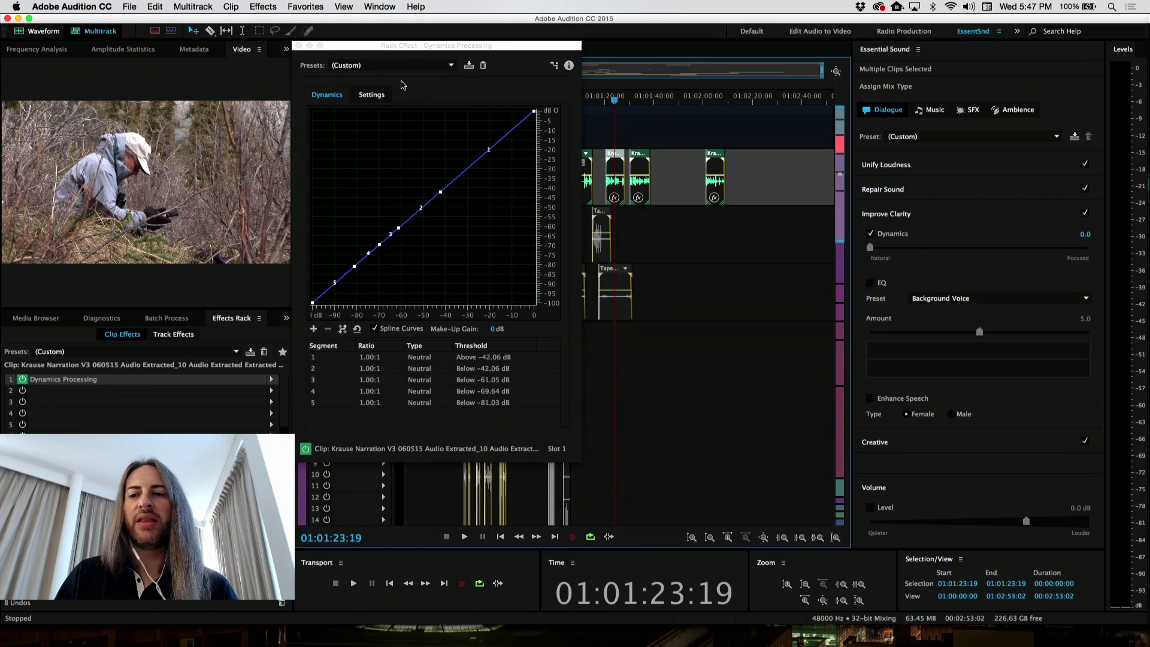
left_click(372, 96)
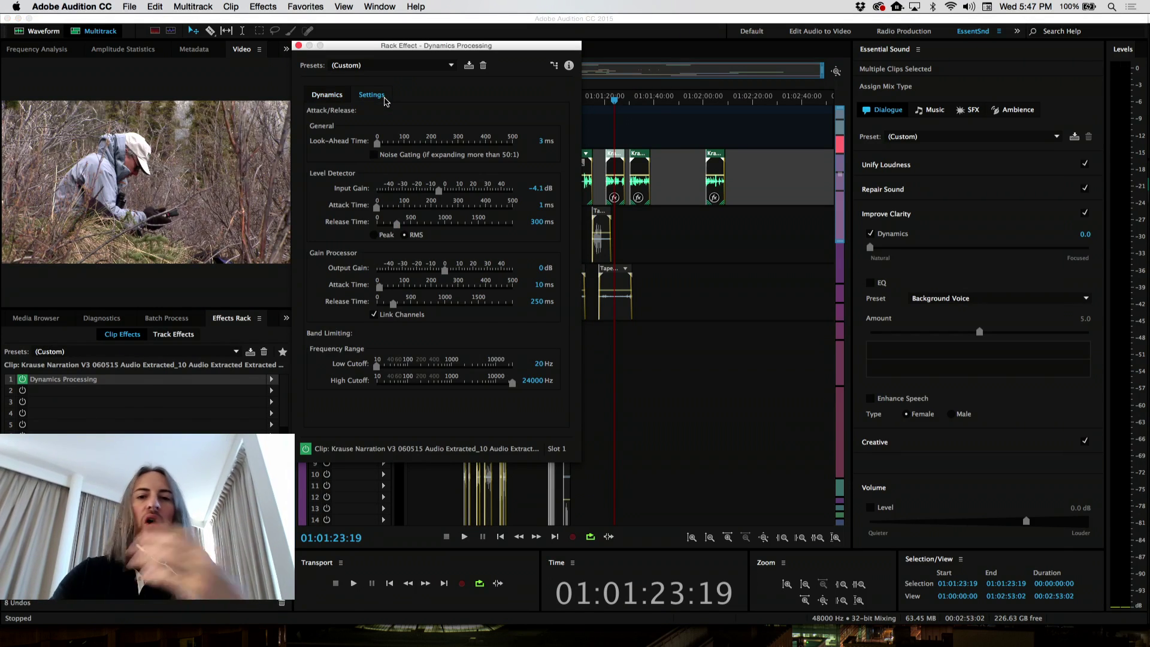
left_click(329, 98)
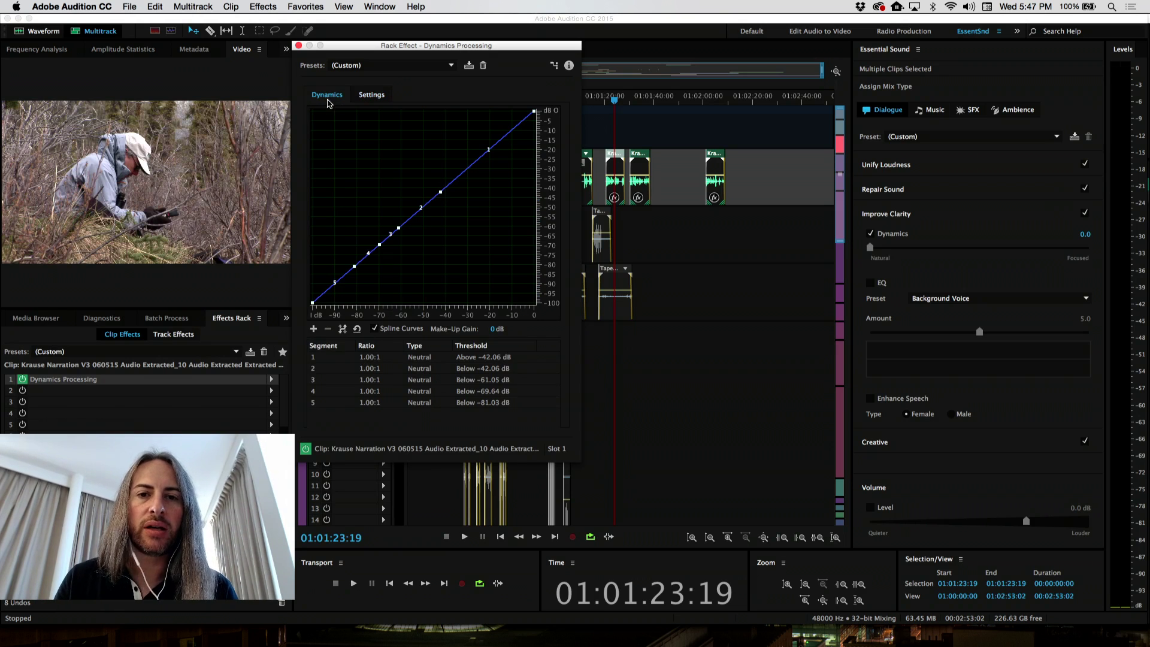
left_click(298, 46)
left_click(901, 190)
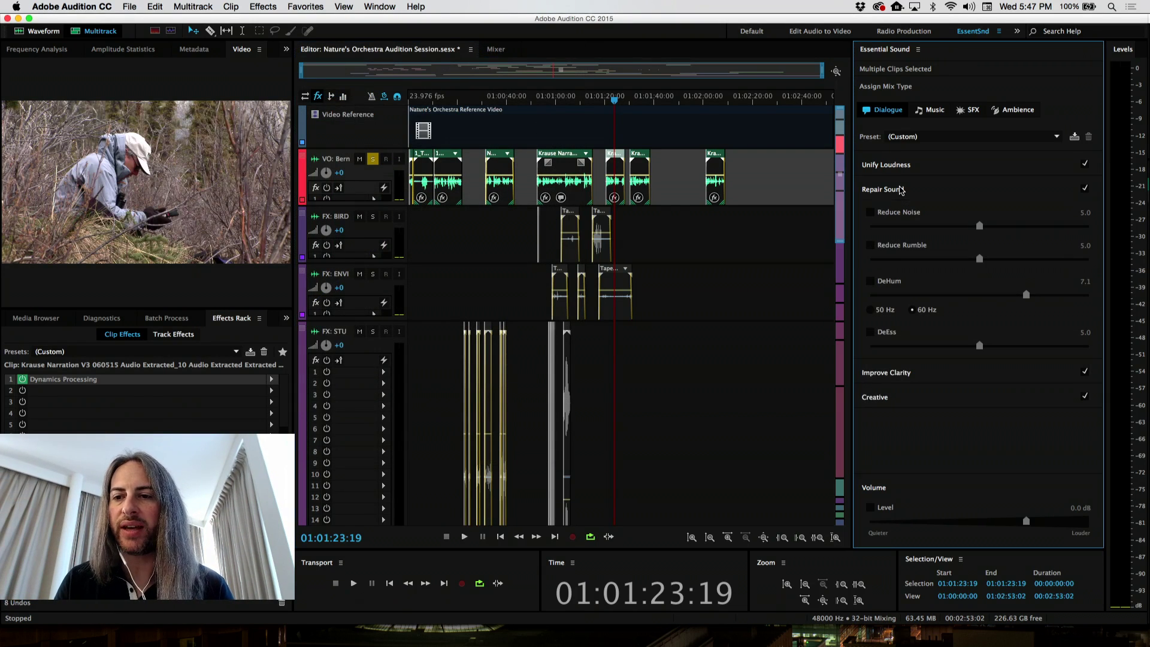
Enable Reduce Noise at 5.0 and inspect the added Adaptive Noise Reduction effect
left_click(871, 212)
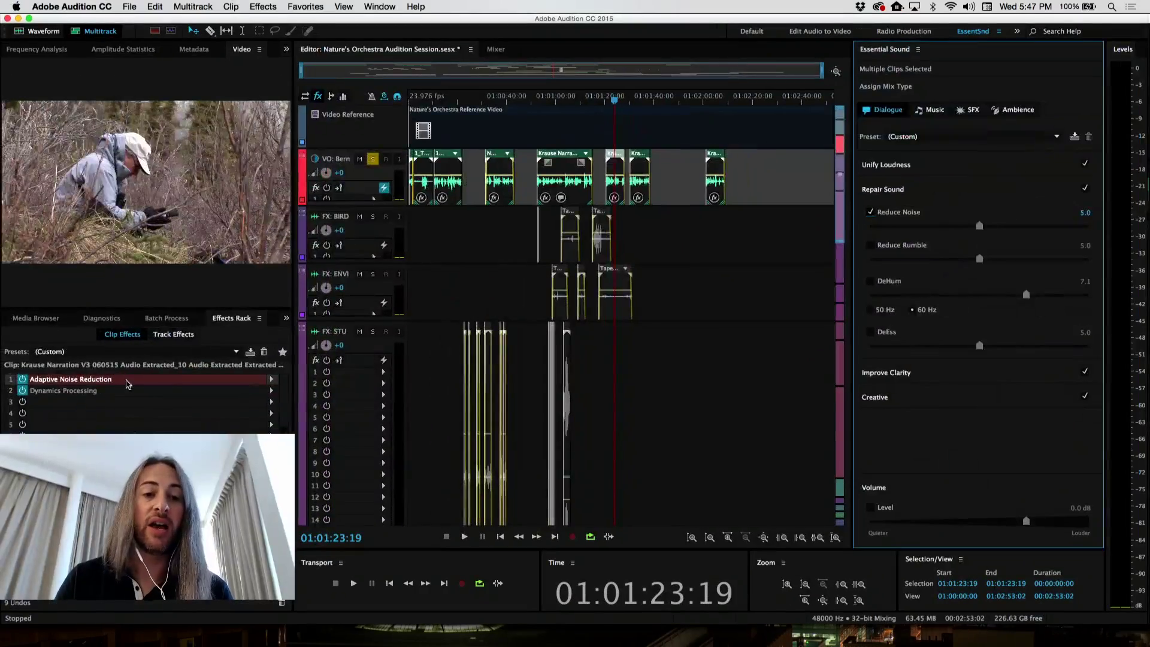
double_click(128, 384)
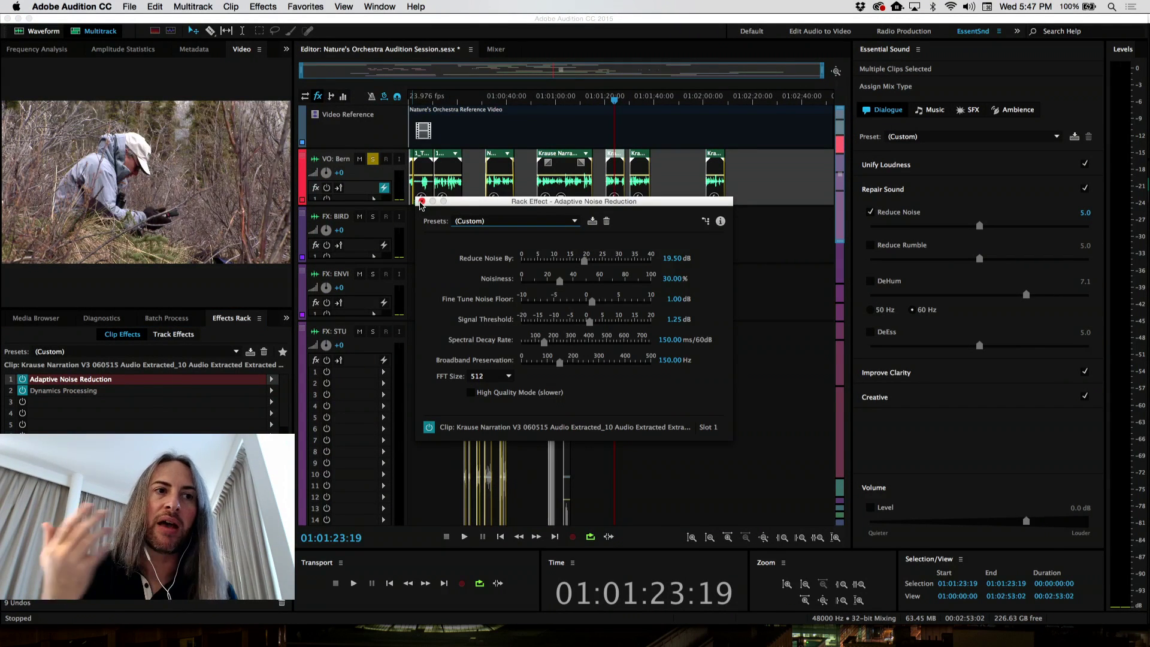
left_click(422, 202)
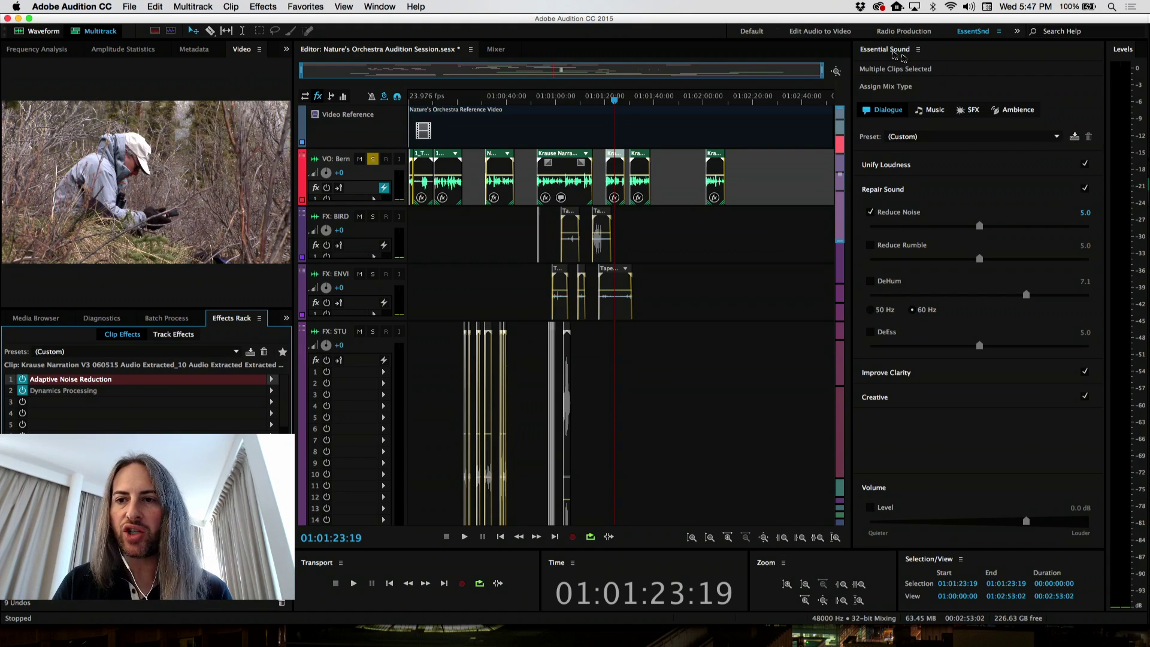
Switch the Essential Sound panel to Master Template View
left_click(918, 50)
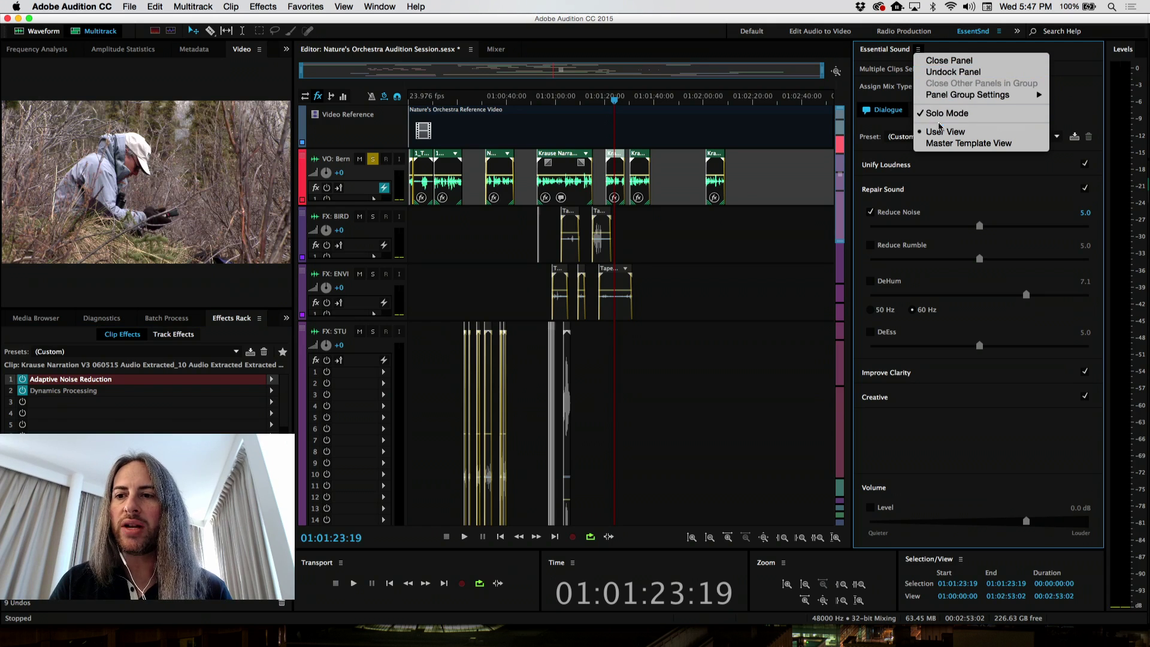
left_click(1006, 147)
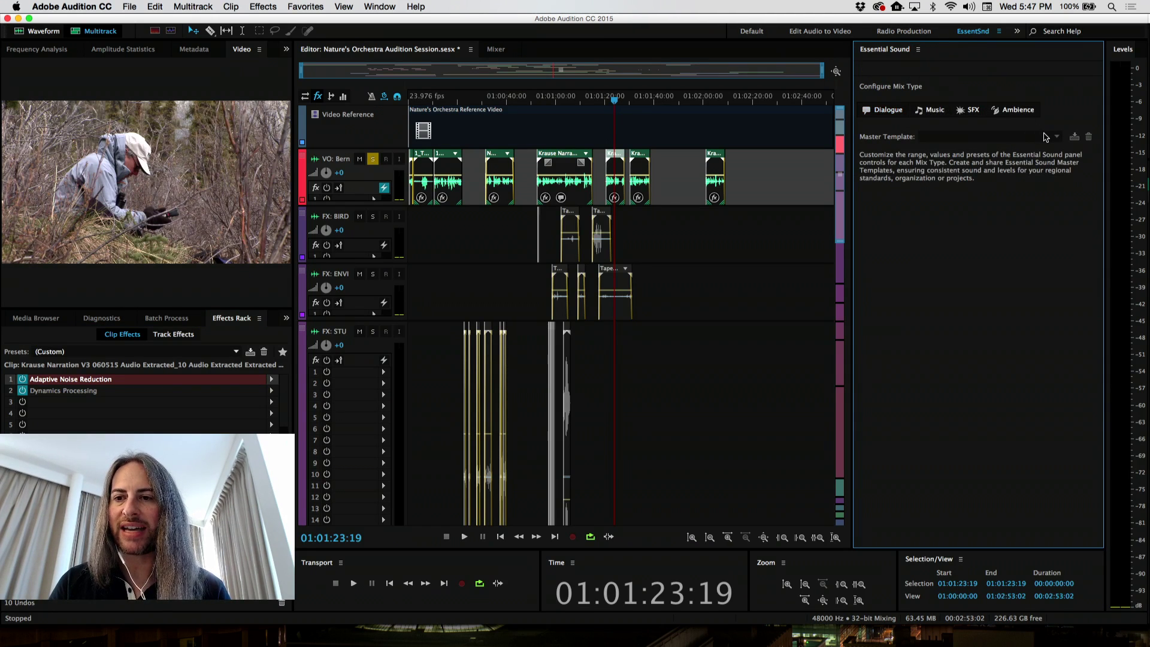
left_click(917, 49)
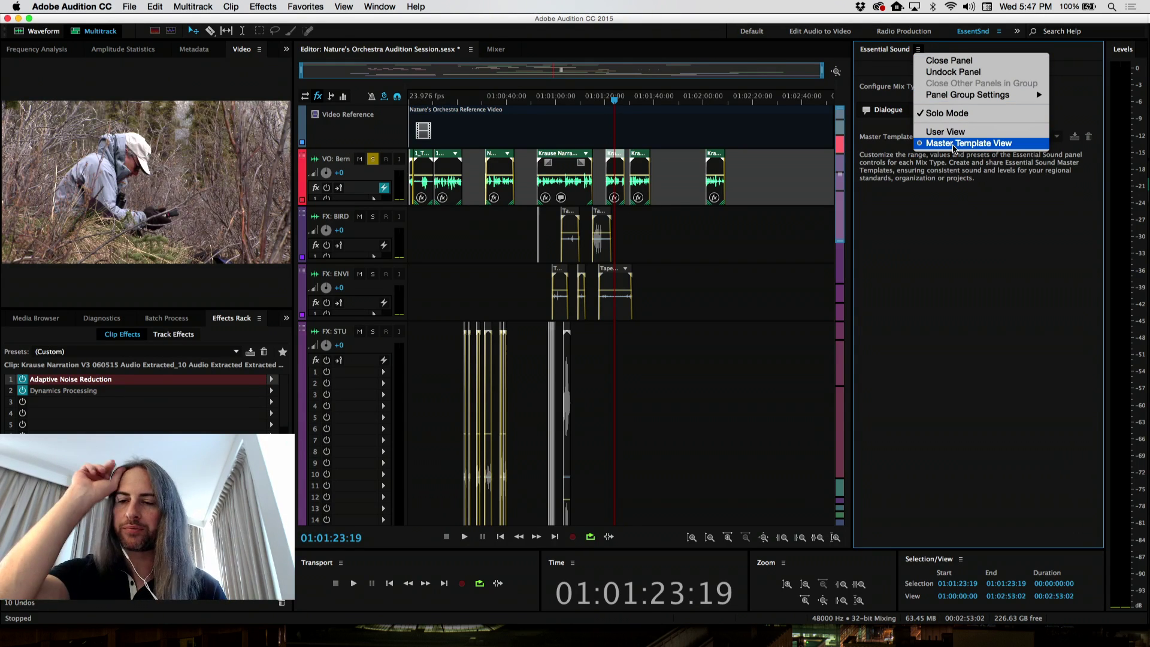
left_click(949, 217)
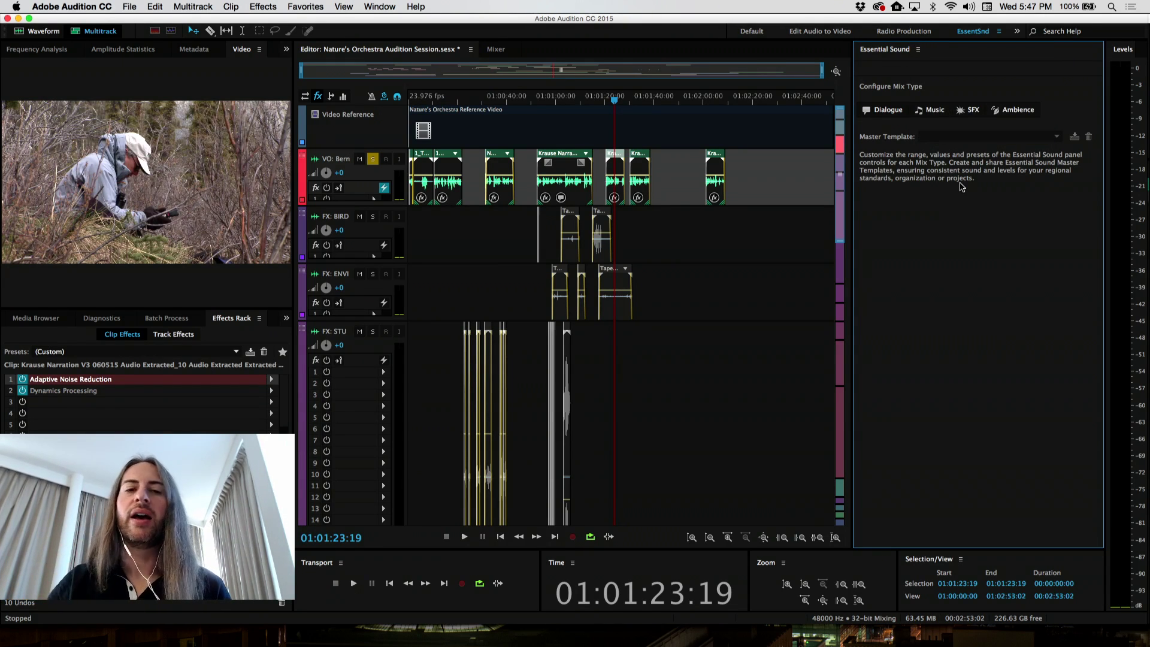
Select three narration clips on the VO: Bernie track and tag them as Dialogue
left_click(610, 166)
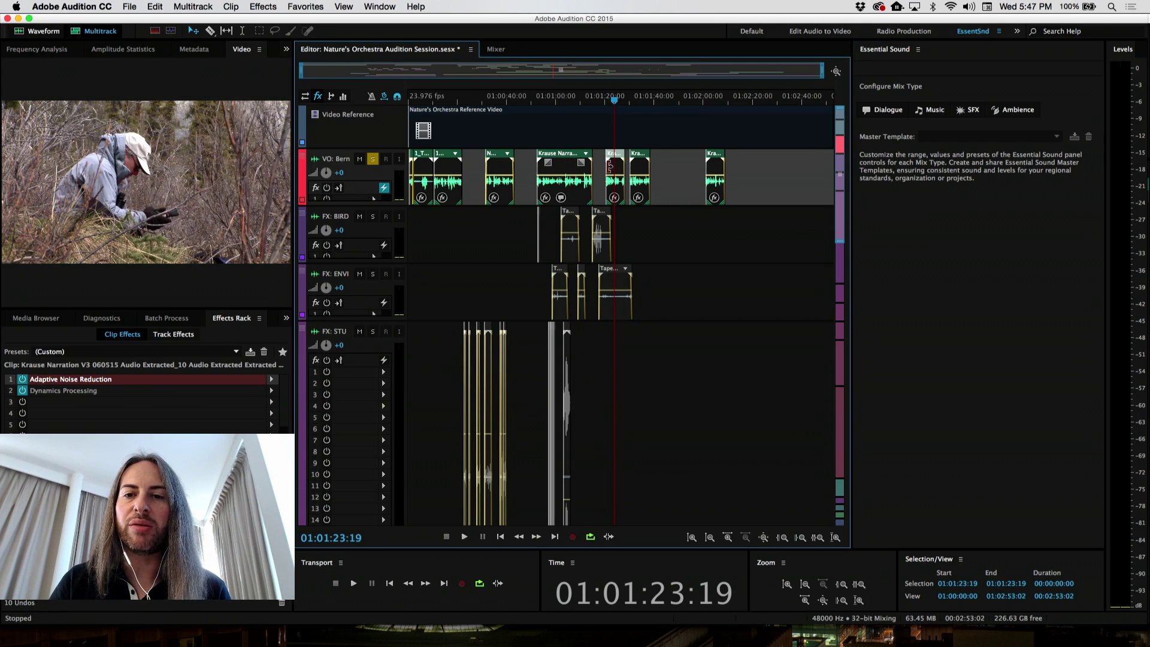
left_click(796, 208)
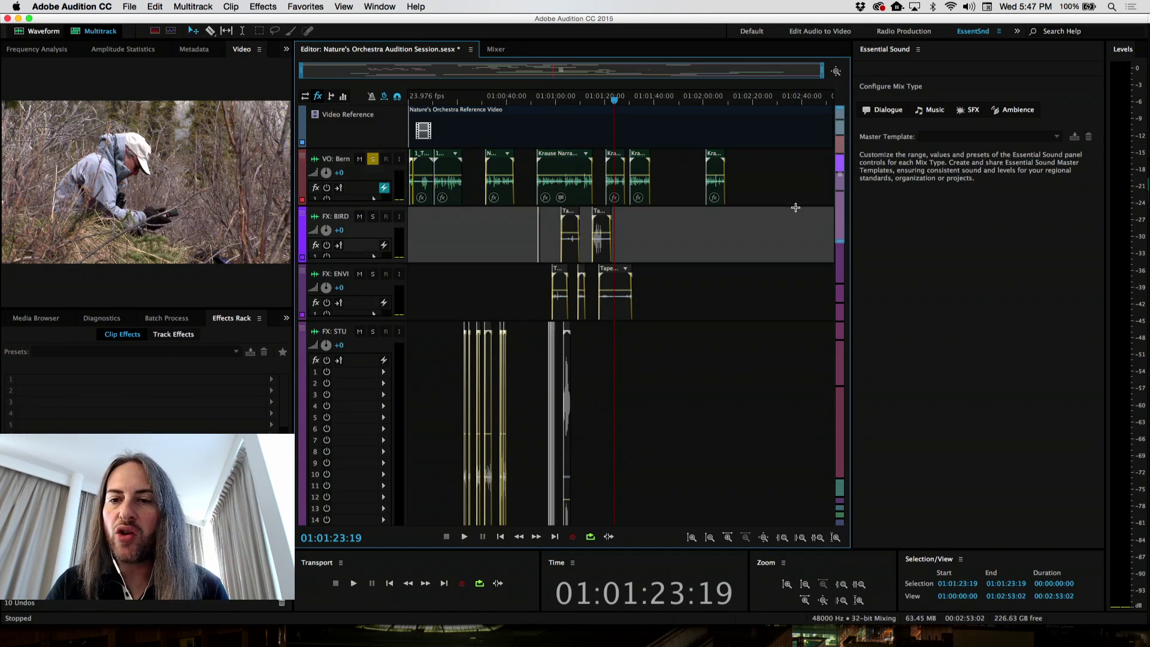
left_click(729, 176)
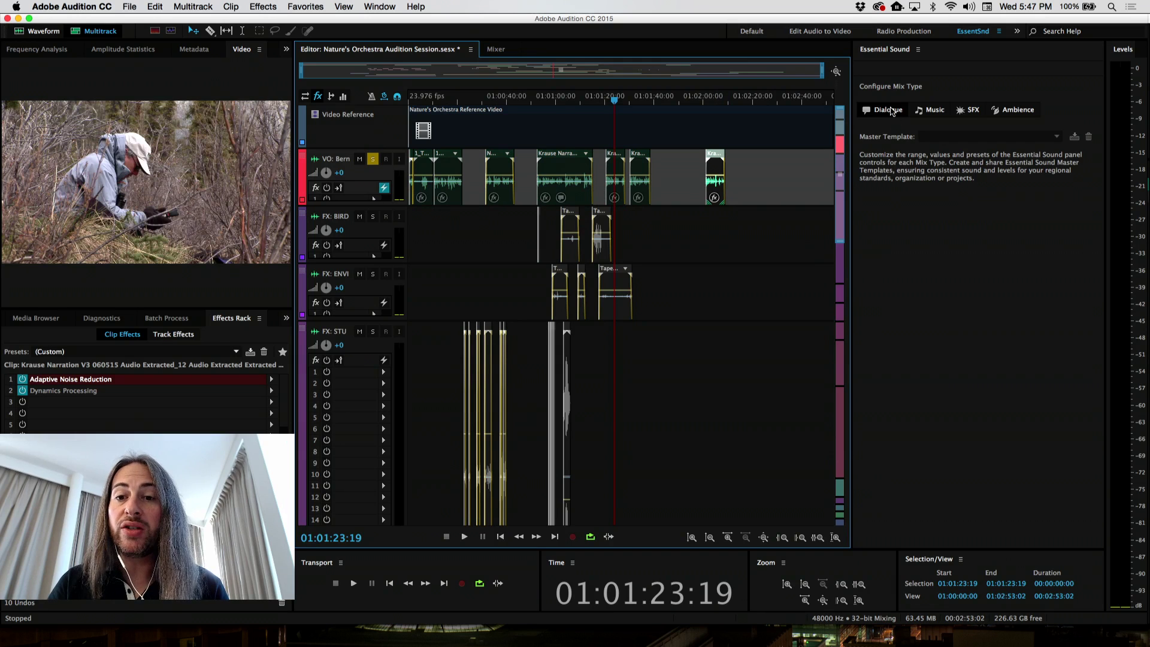
left_click(759, 188)
left_click_drag(760, 188, 600, 187)
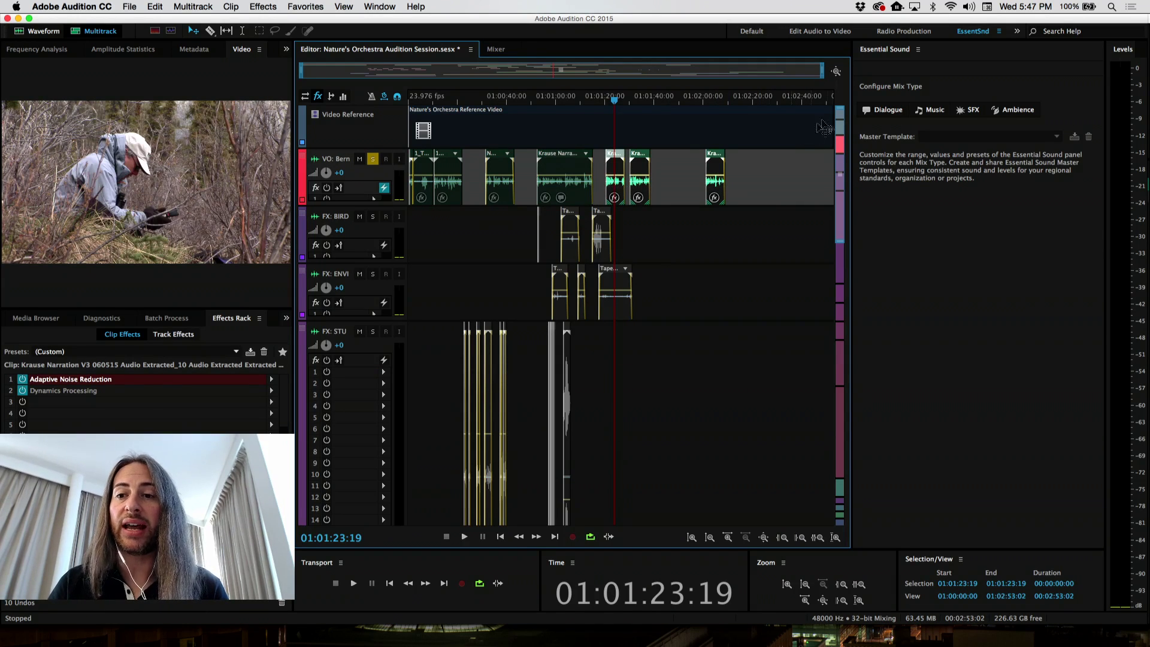
left_click(885, 109)
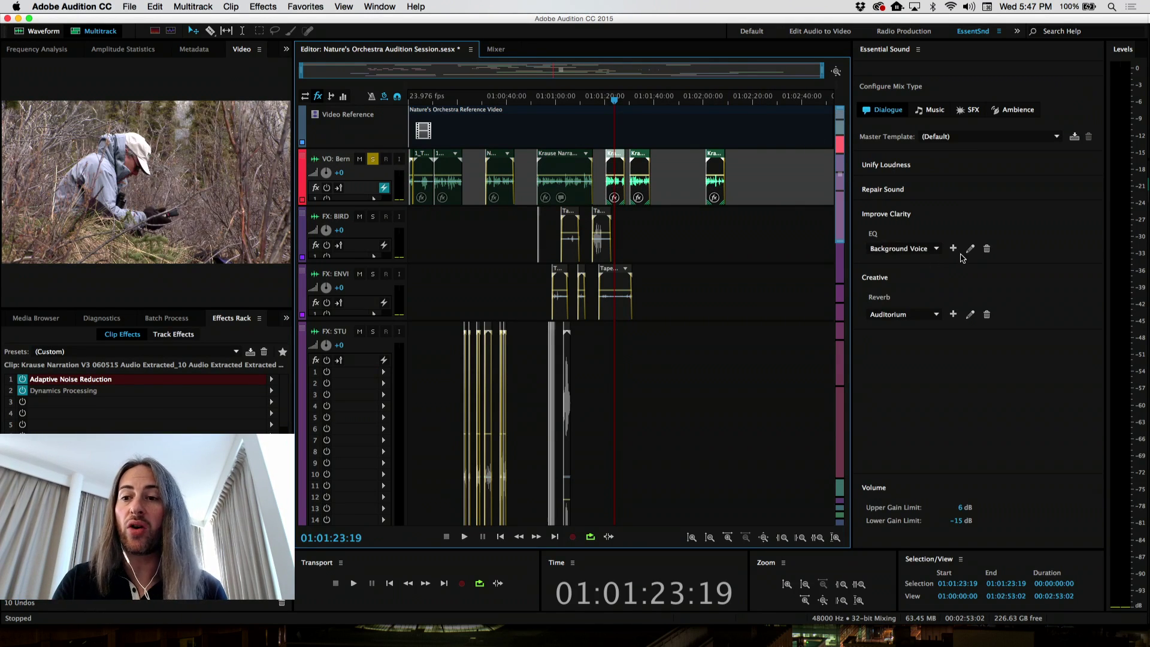
Expand Repair Sound to reveal Reduce Noise, Reduce Rumble and DeEss for the dialogue clips
left_click(884, 191)
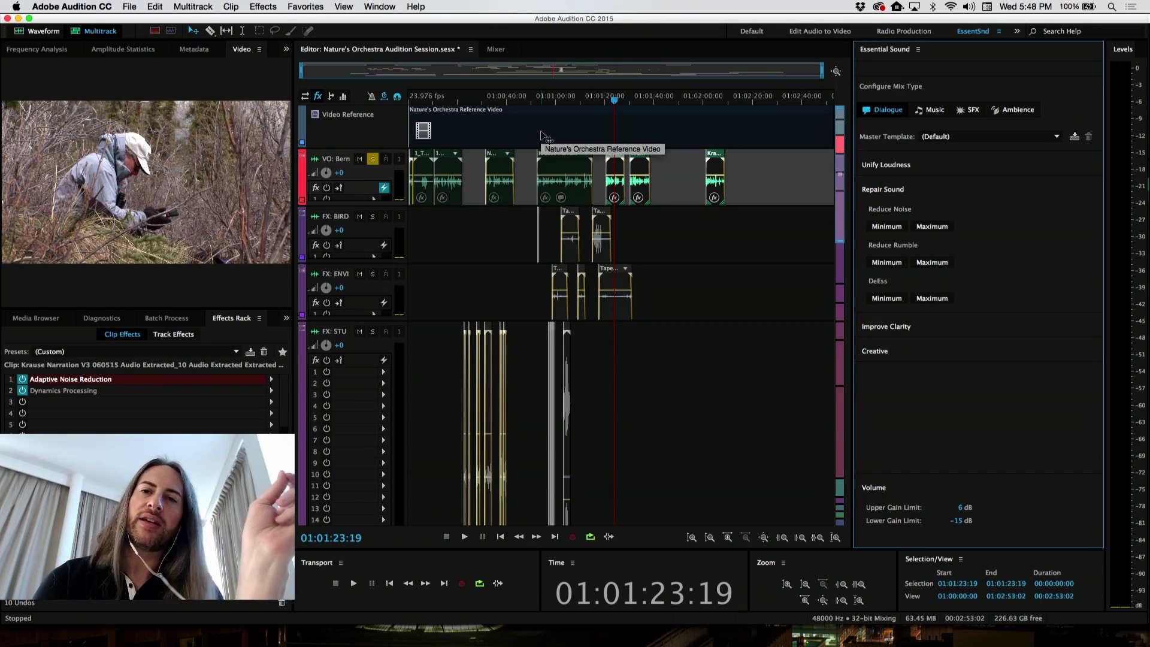
Look through the Multitrack menu, then select the FX: BIRD track
left_click(192, 6)
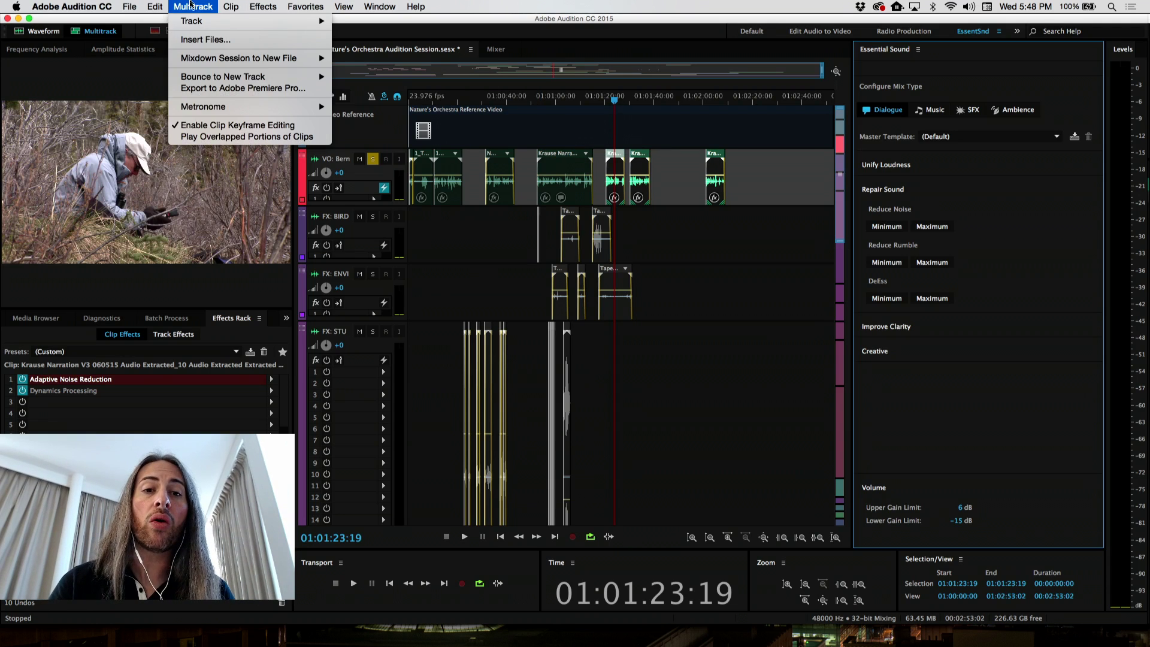
mouse_move(130, 6)
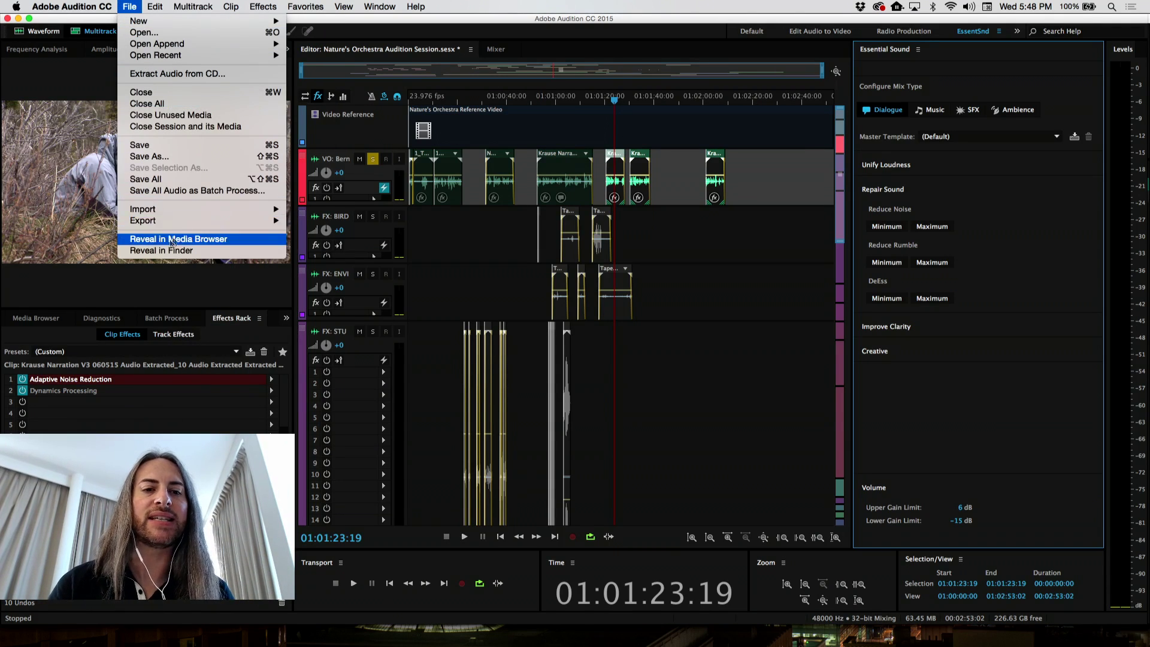
mouse_move(194, 228)
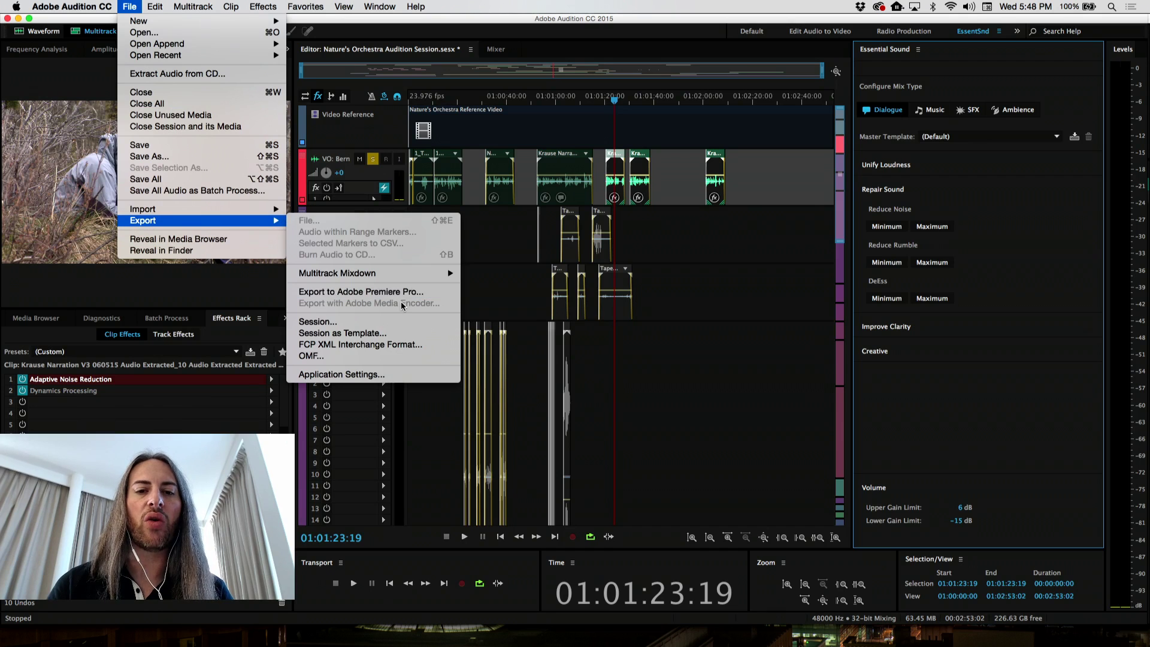
mouse_move(410, 275)
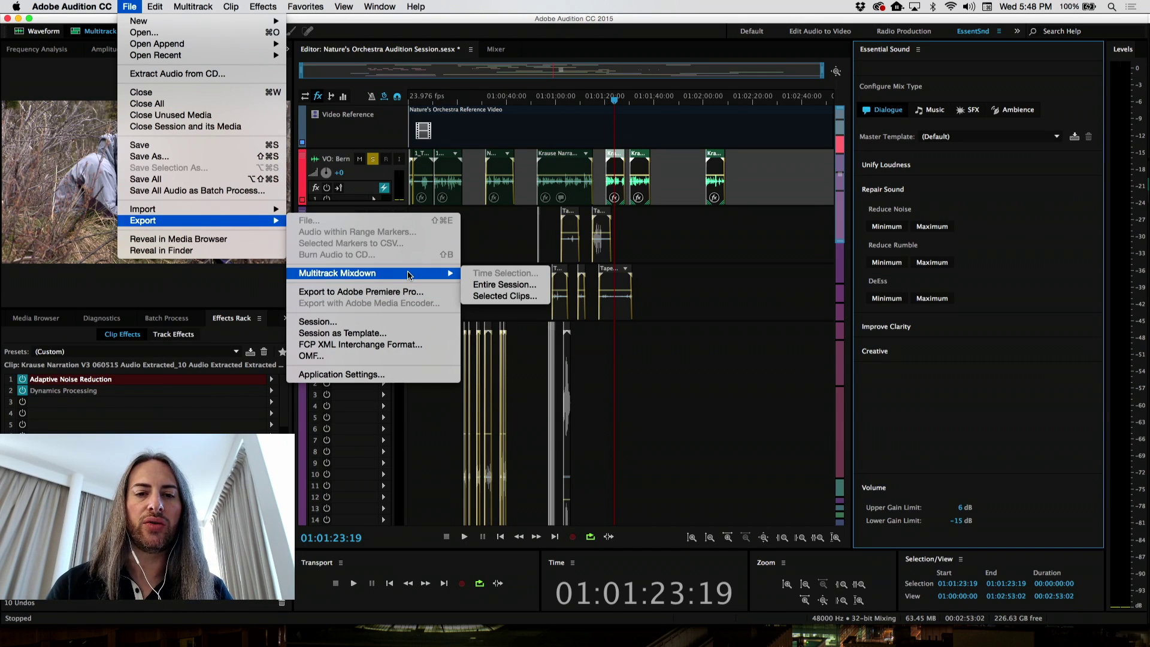
left_click(232, 7)
left_click(431, 234)
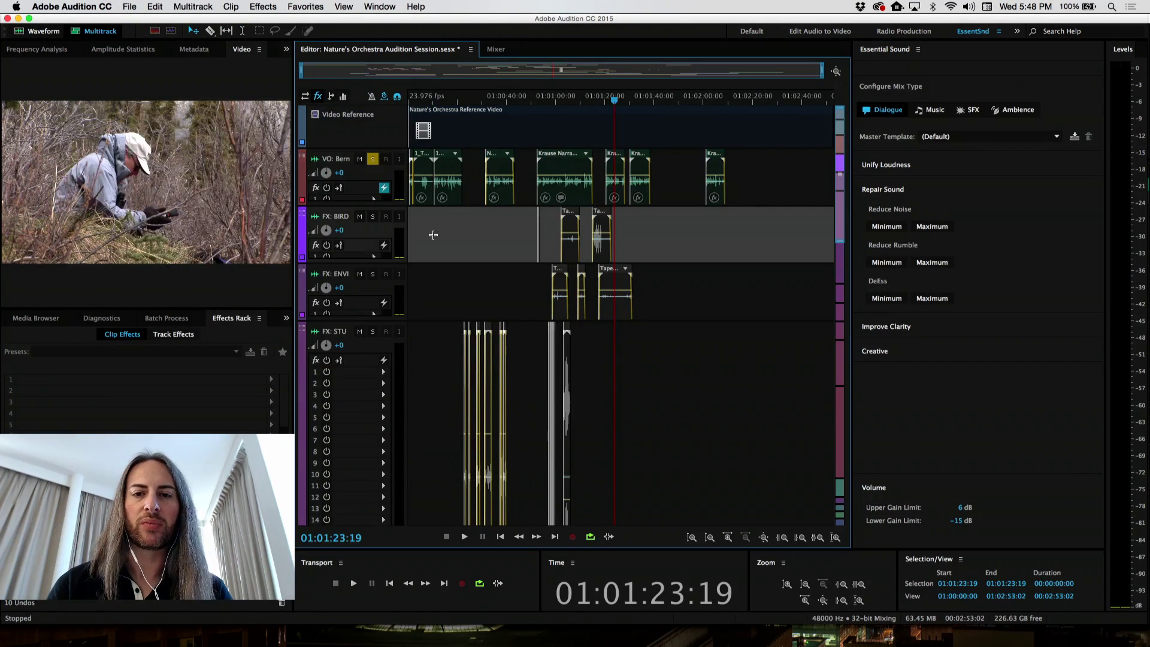
Park the playhead at 01:00:12:16 and save the Nature's Orchestra session
left_click(440, 98)
left_click(130, 7)
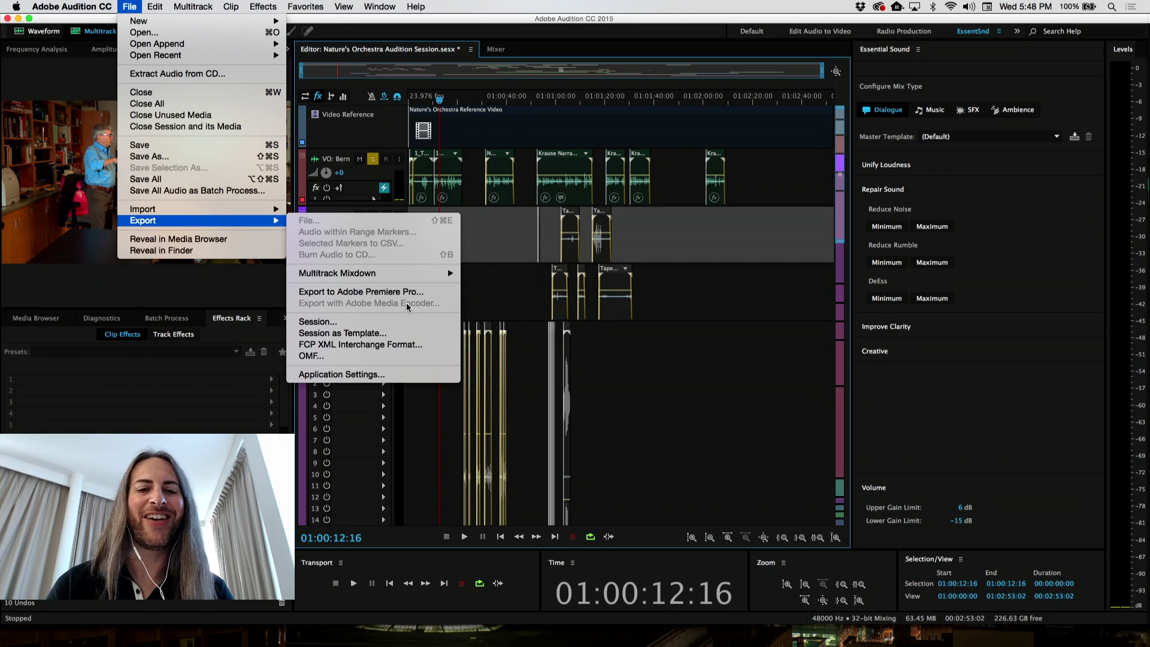
left_click(306, 7)
left_click(129, 7)
left_click(189, 144)
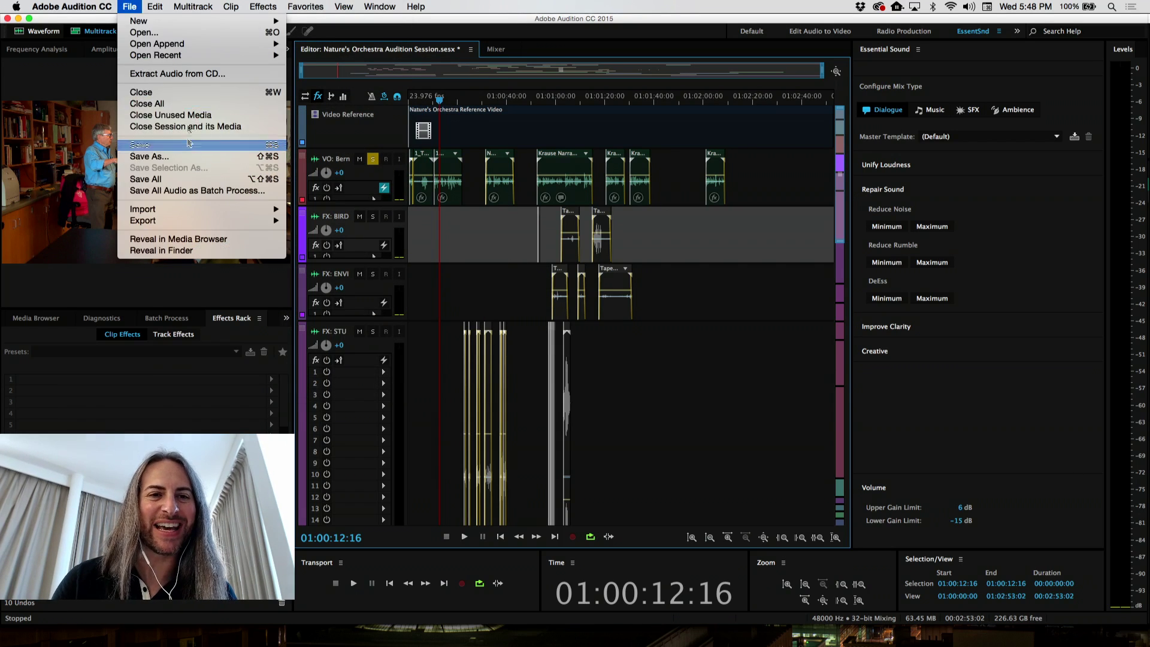
left_click(155, 6)
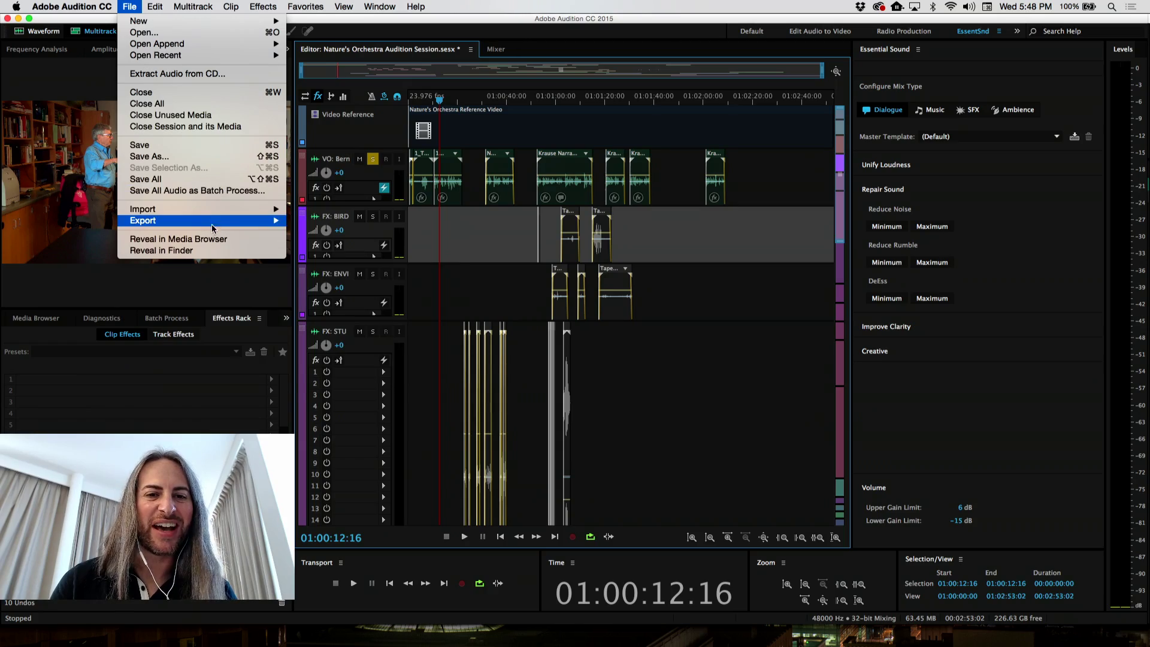
mouse_move(214, 229)
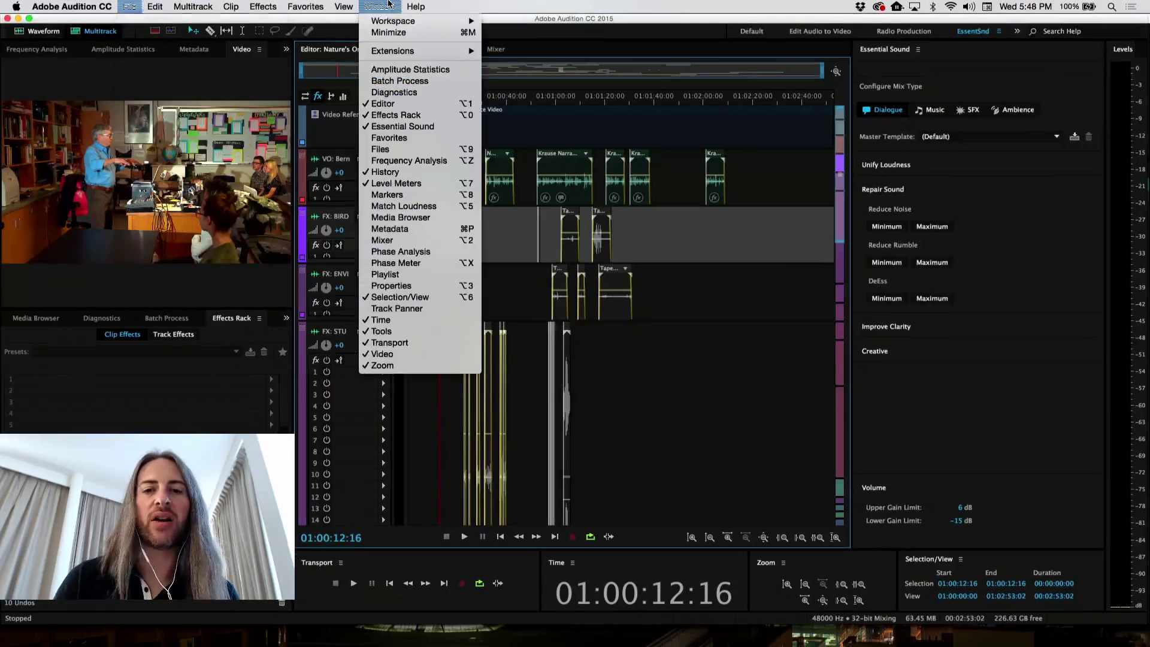
Quit Audition with Cmd+Q, choosing No To All to discard unsaved changes
left_click(388, 6)
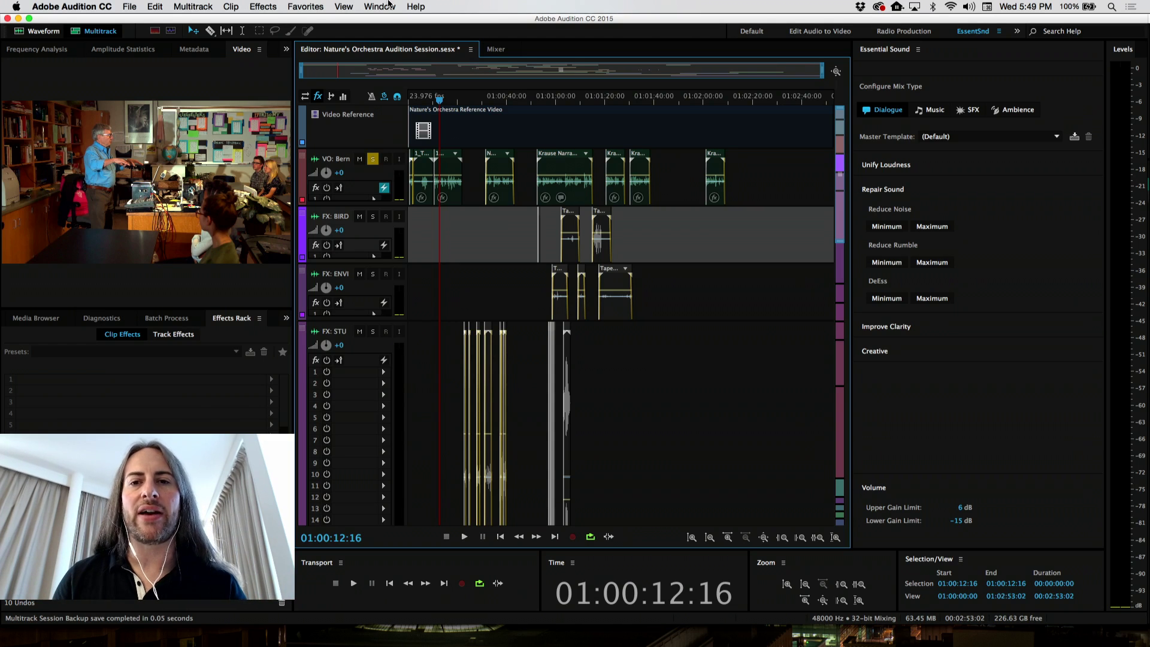
key("super+q")
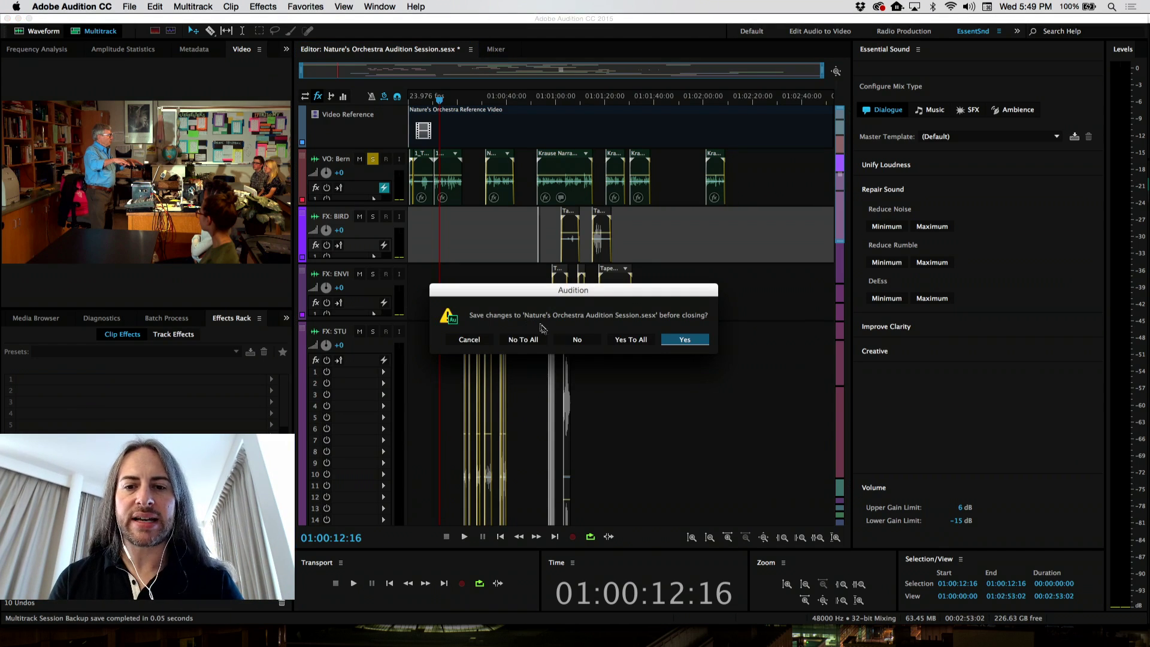
left_click(536, 342)
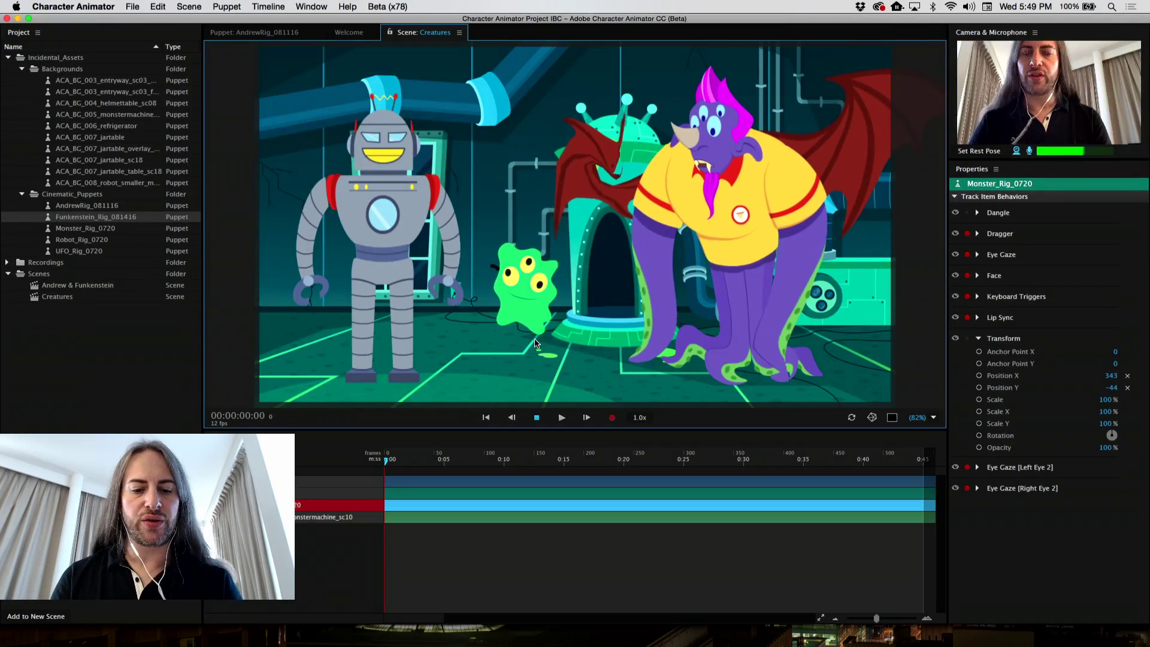
Switch to Premiere Pro, open the 1 Blue Moon Live Text Templates sequence zoomed out, and show the Audio Track Mixer
key("super+Tab")
left_click(579, 357)
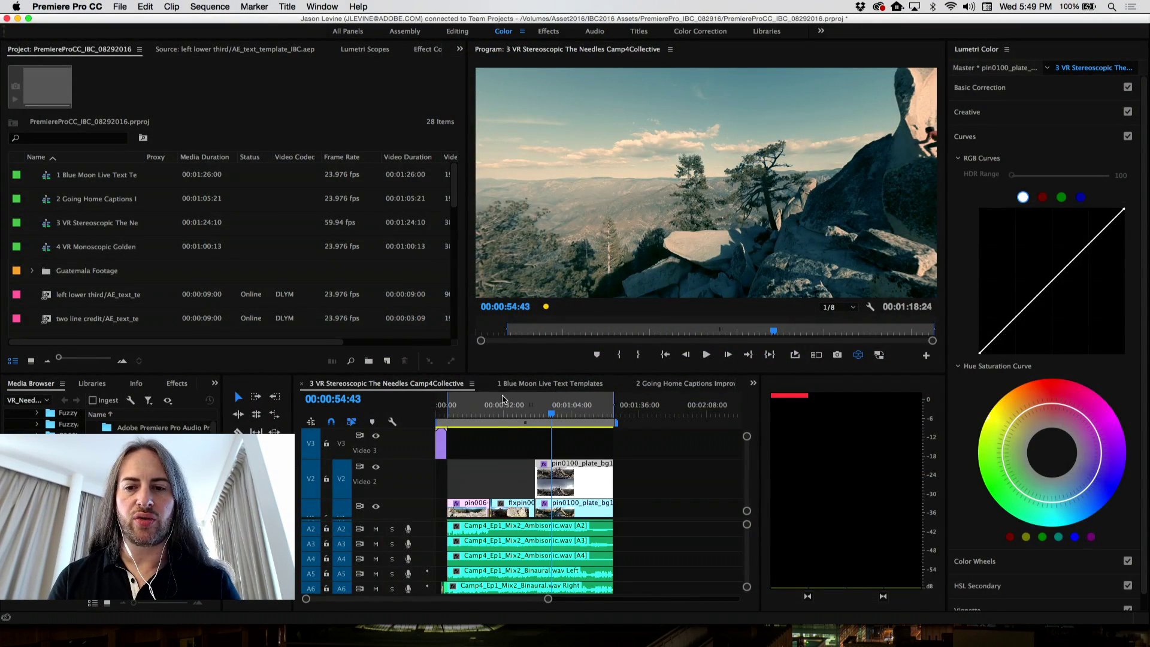
left_click(550, 384)
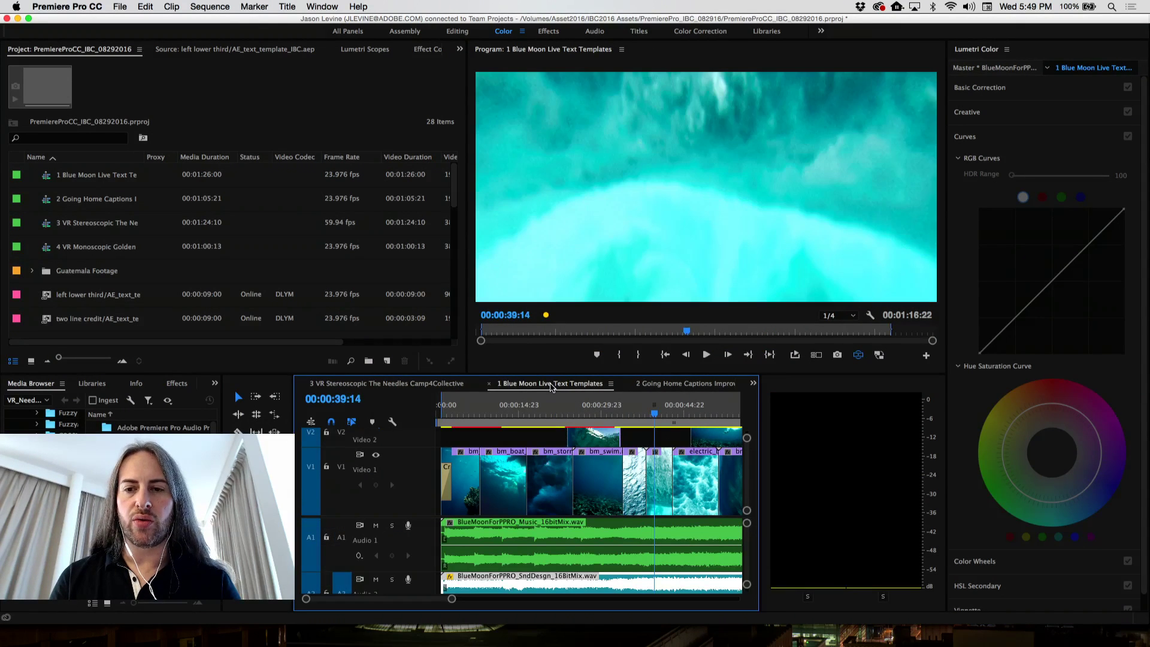
key("minus")
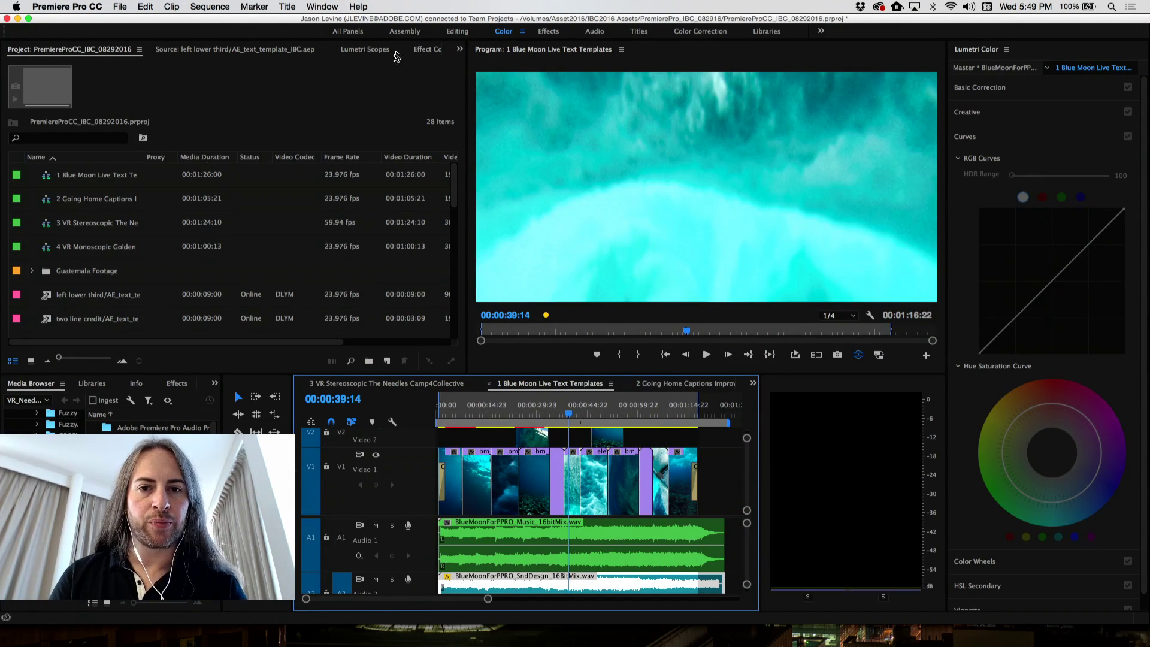
left_click(460, 50)
left_click(541, 116)
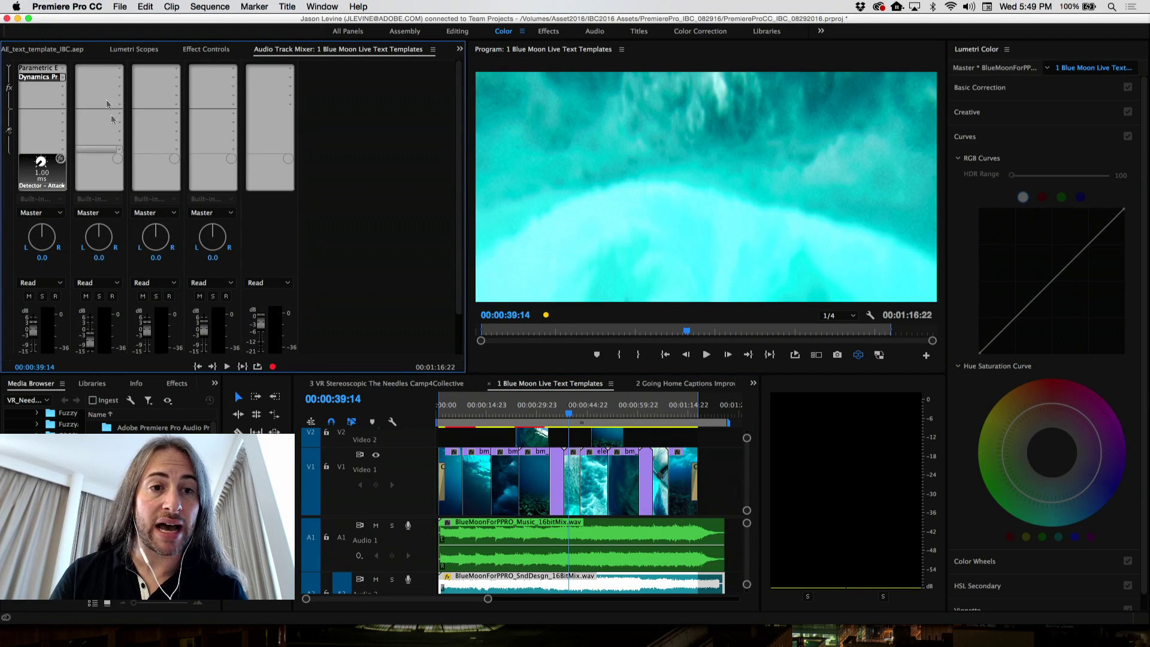
Set Audio 1's Dynamics and Parametric EQ inserts to None and hide the mixer's effects and sends
left_click(51, 86)
left_click(75, 93)
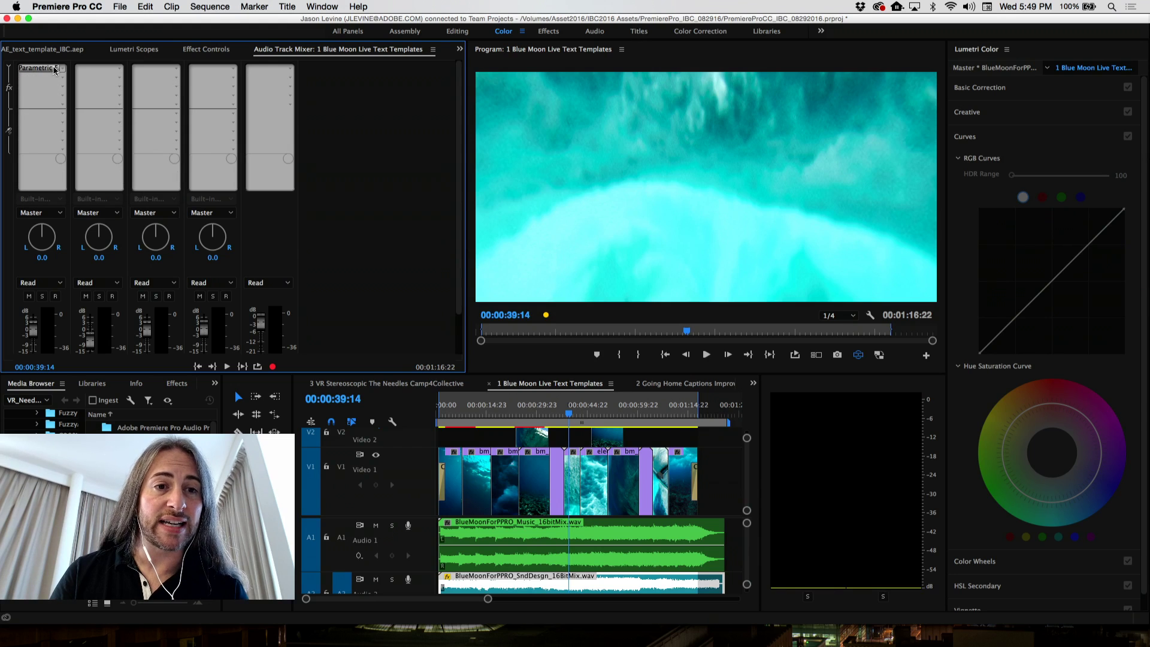
left_click(62, 76)
left_click(68, 83)
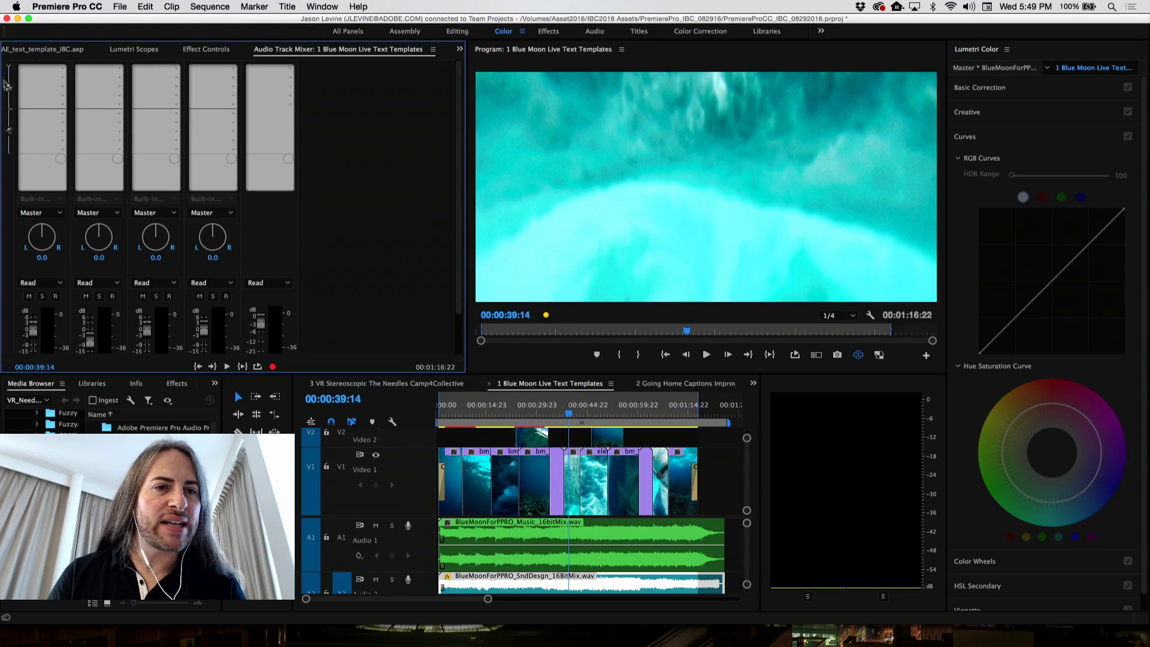
left_click(8, 62)
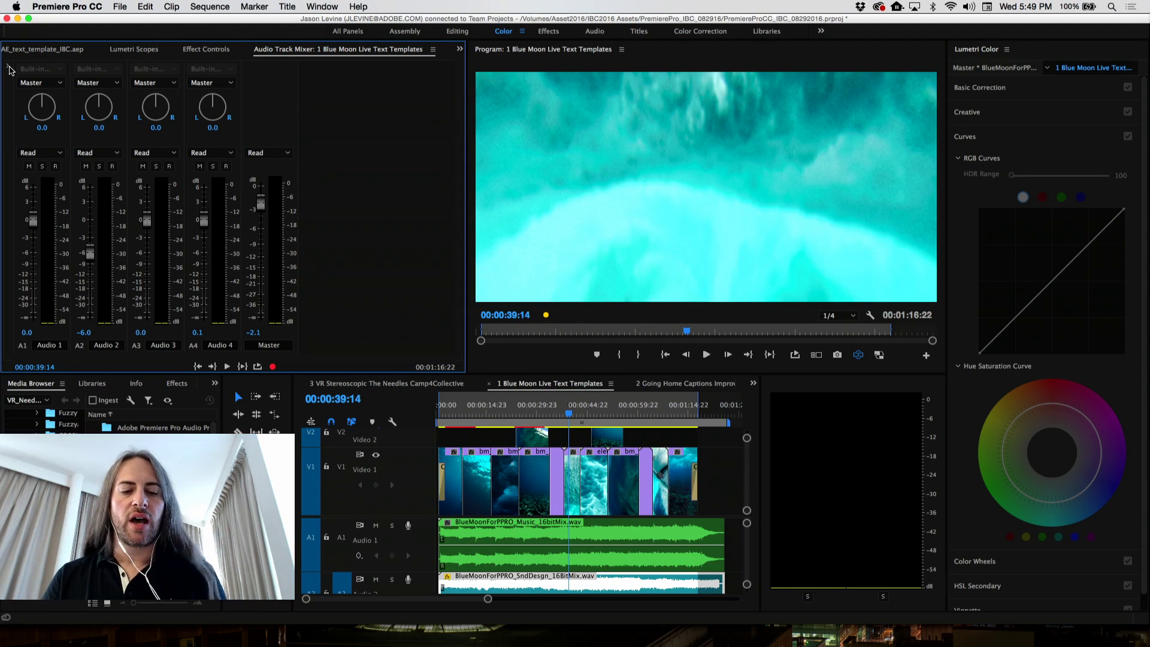
key("super+Tab")
key("super+Tab")
key("super+Tab")
key("super+Tab")
key("super+Tab")
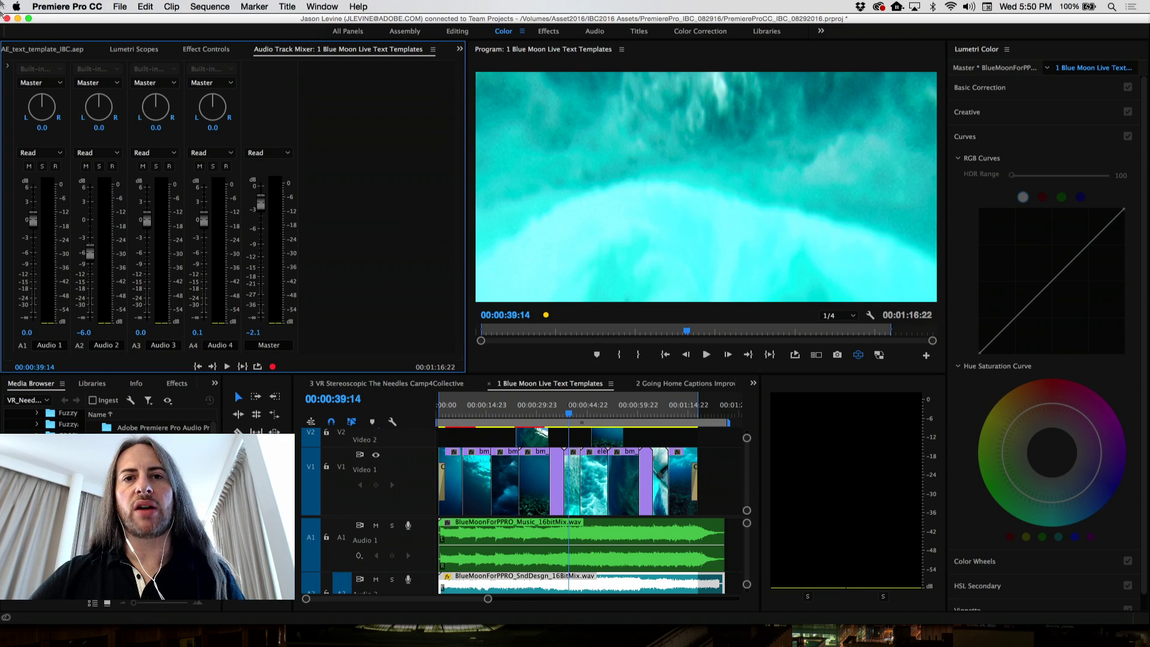
left_click(66, 6)
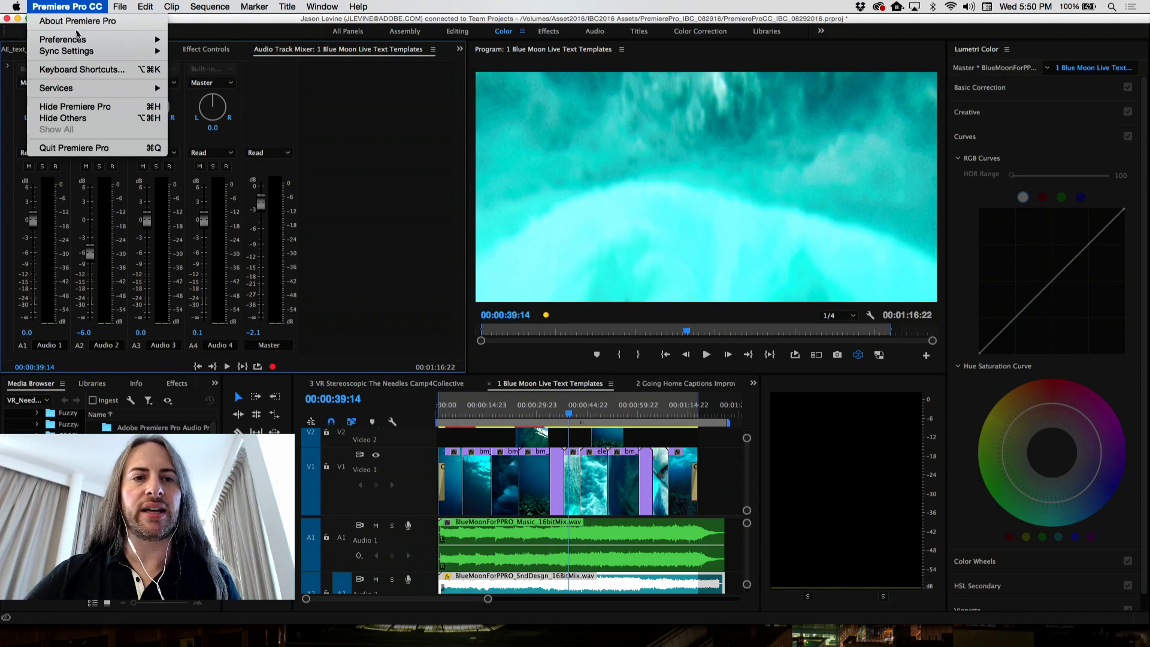
mouse_move(79, 39)
left_click(197, 41)
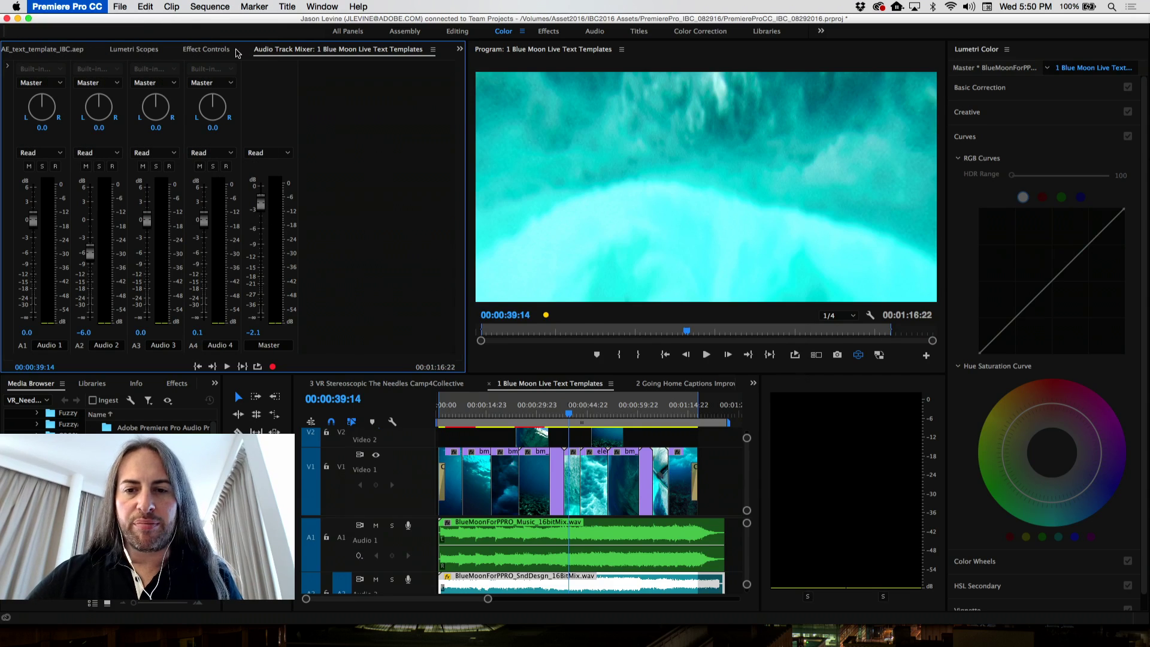
left_click(374, 163)
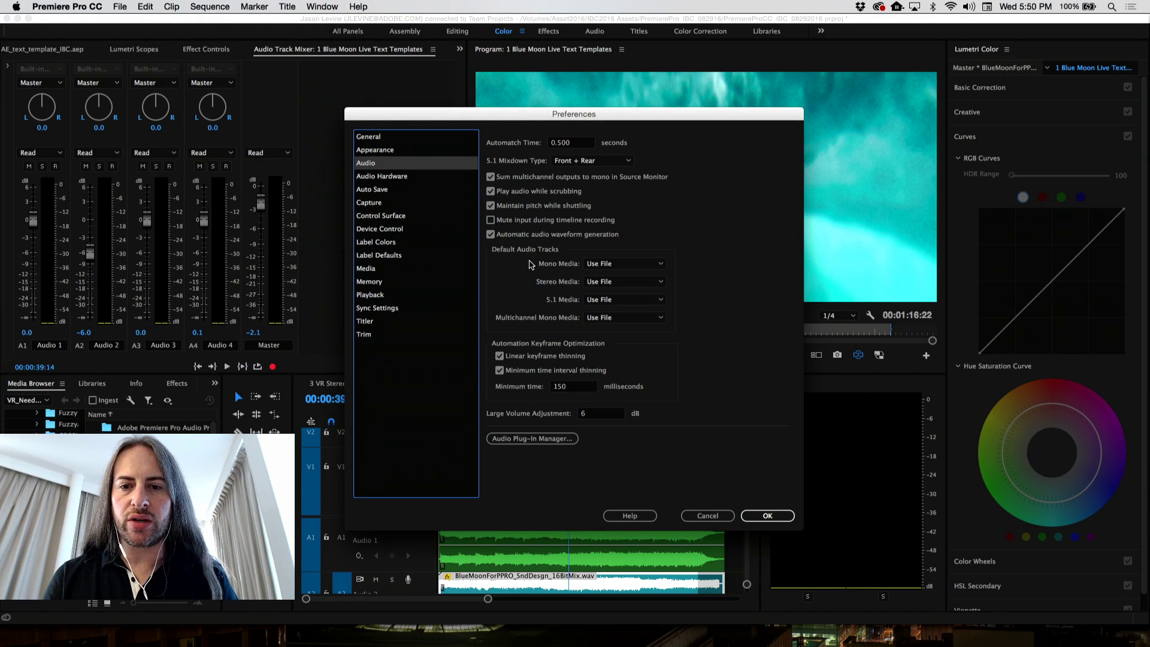
left_click(630, 282)
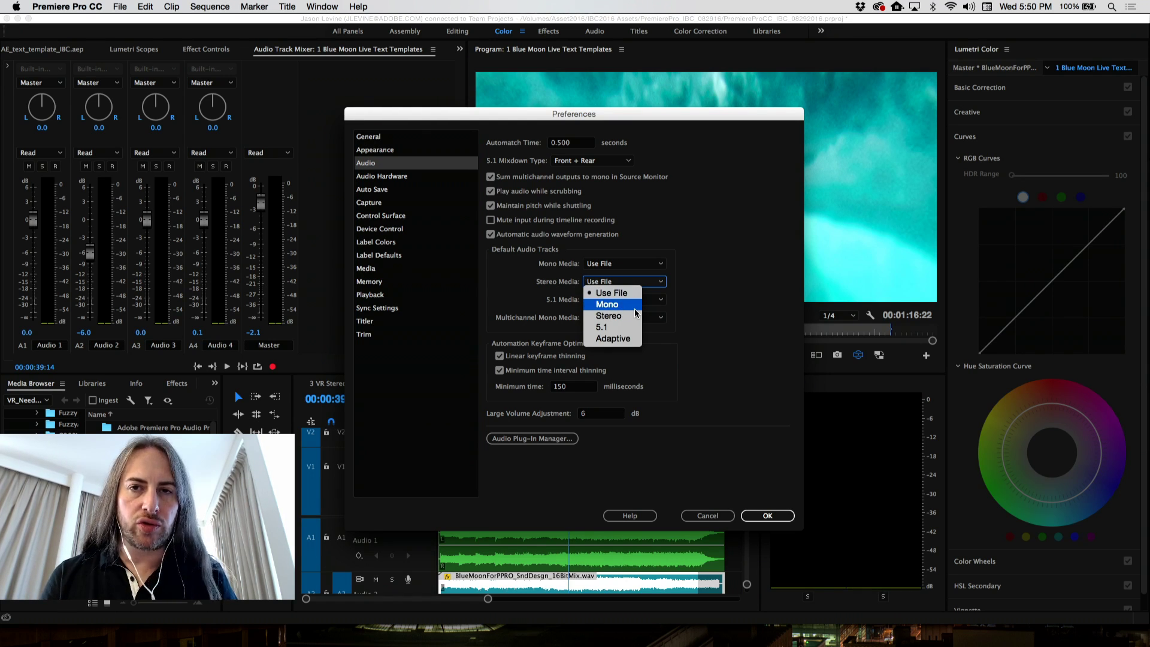
key("Escape")
left_click(708, 516)
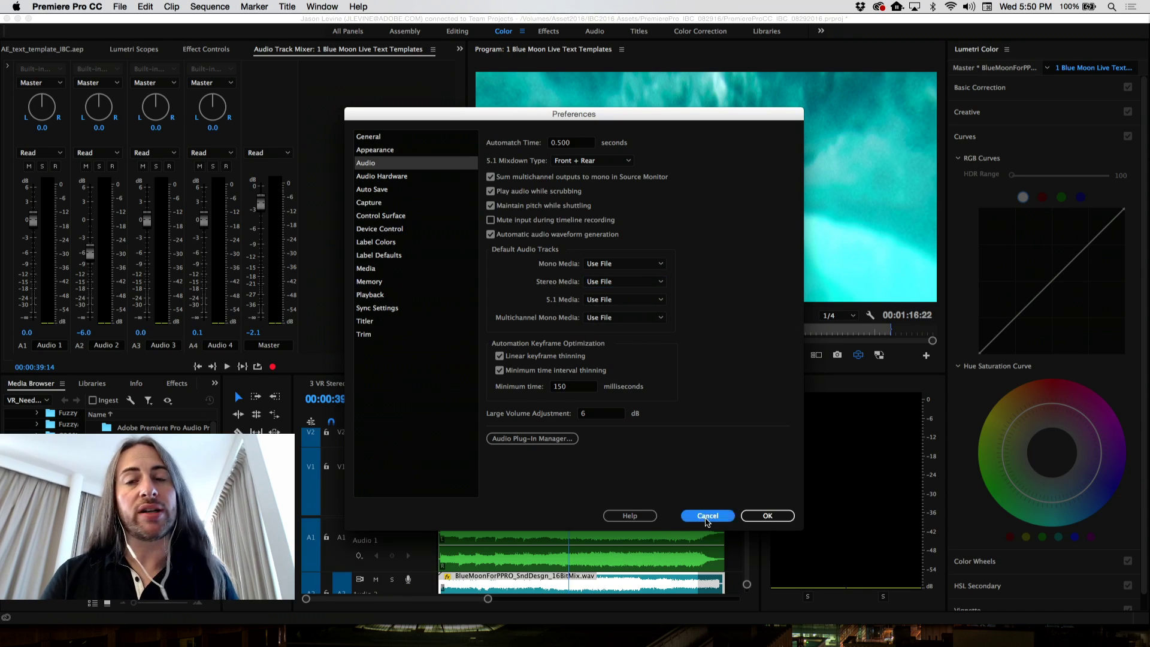
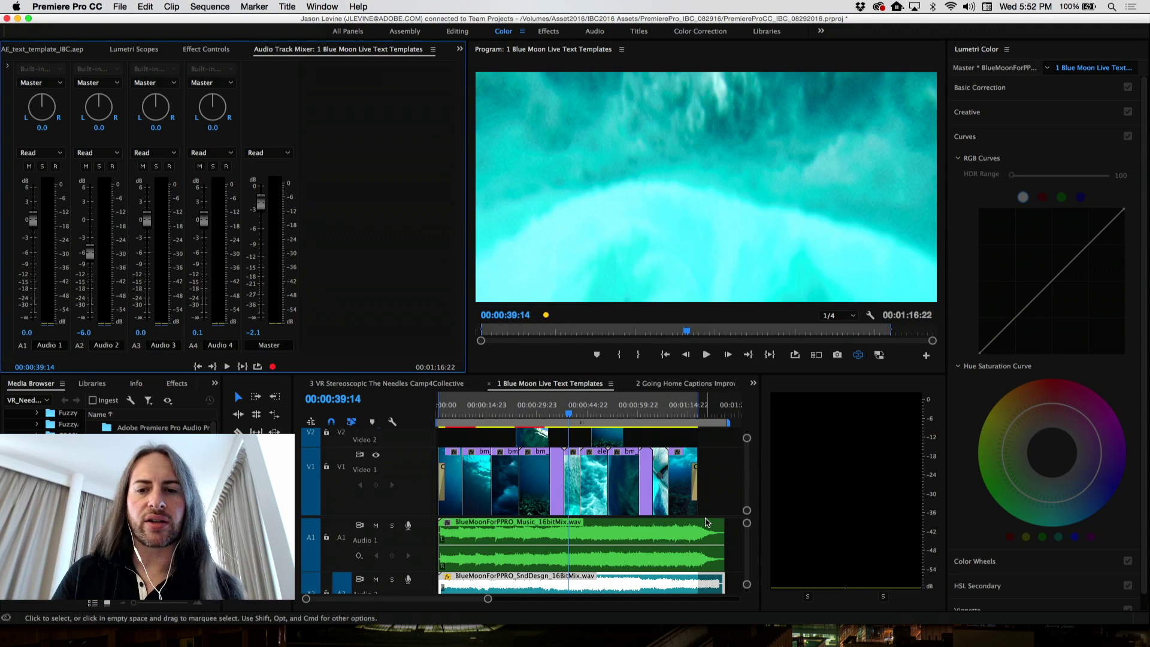
Switch from the Going Home Captions sequence to 3 VR Stereoscopic The Needles Camp4Collective
left_click(689, 383)
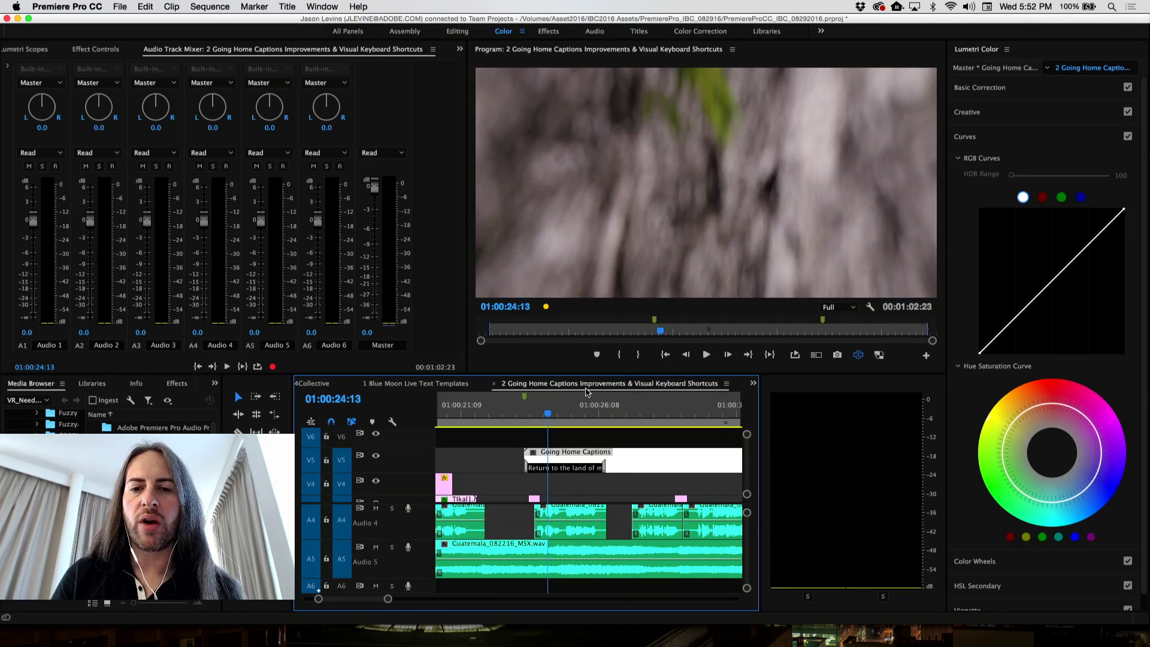
left_click(658, 590)
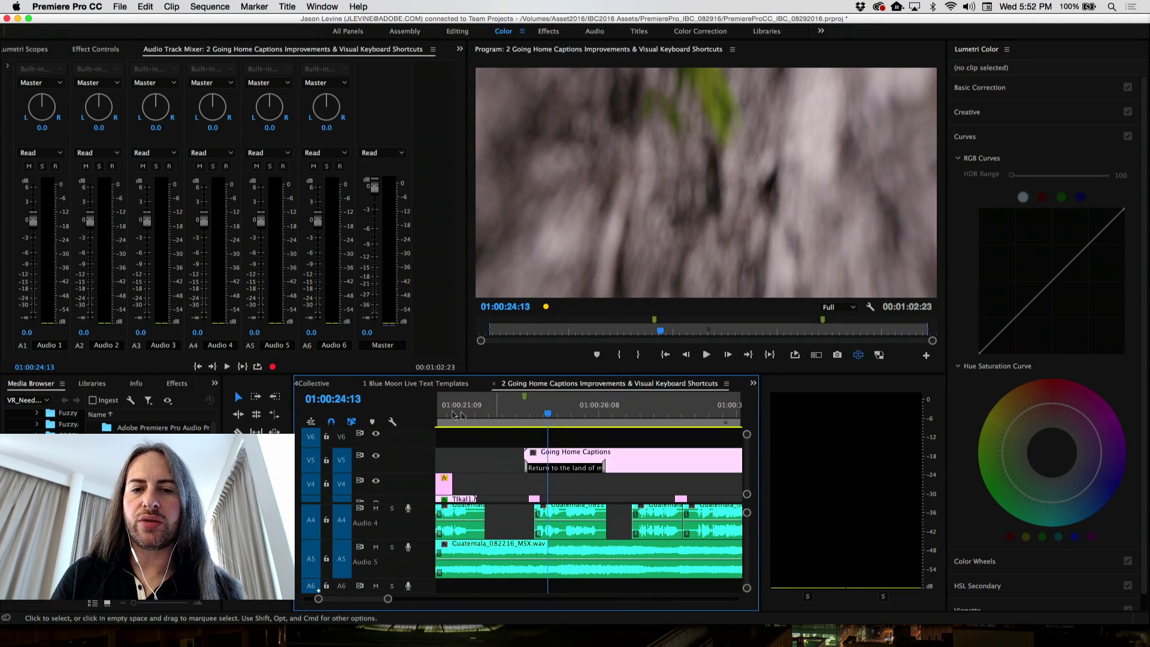
left_click(317, 384)
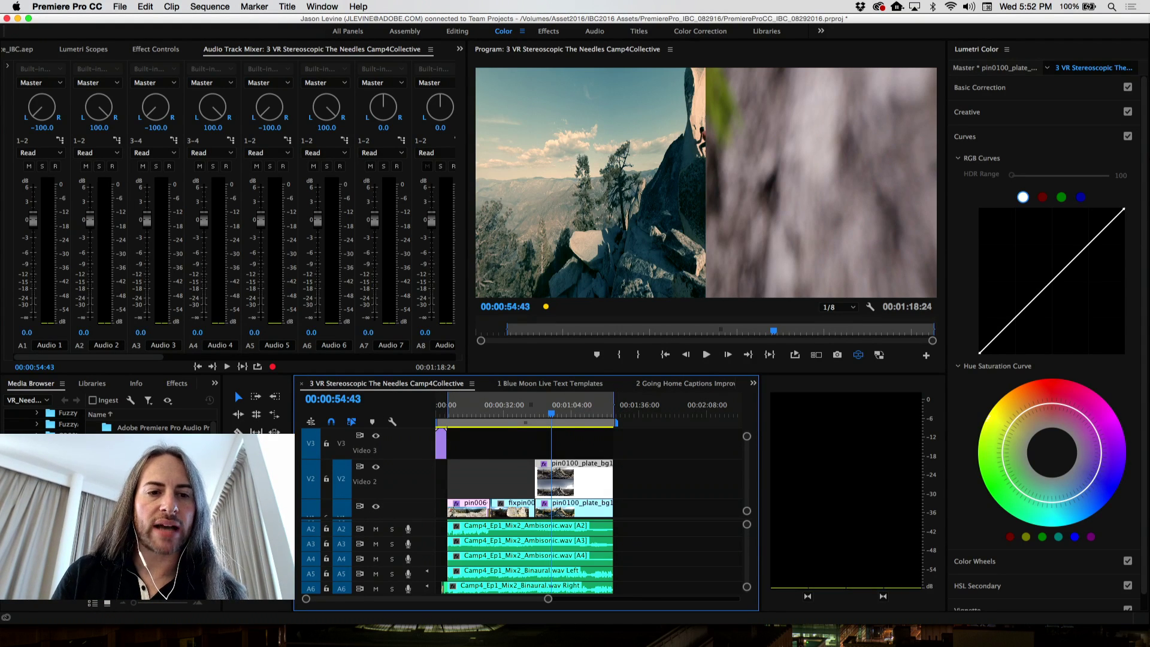
left_click(215, 384)
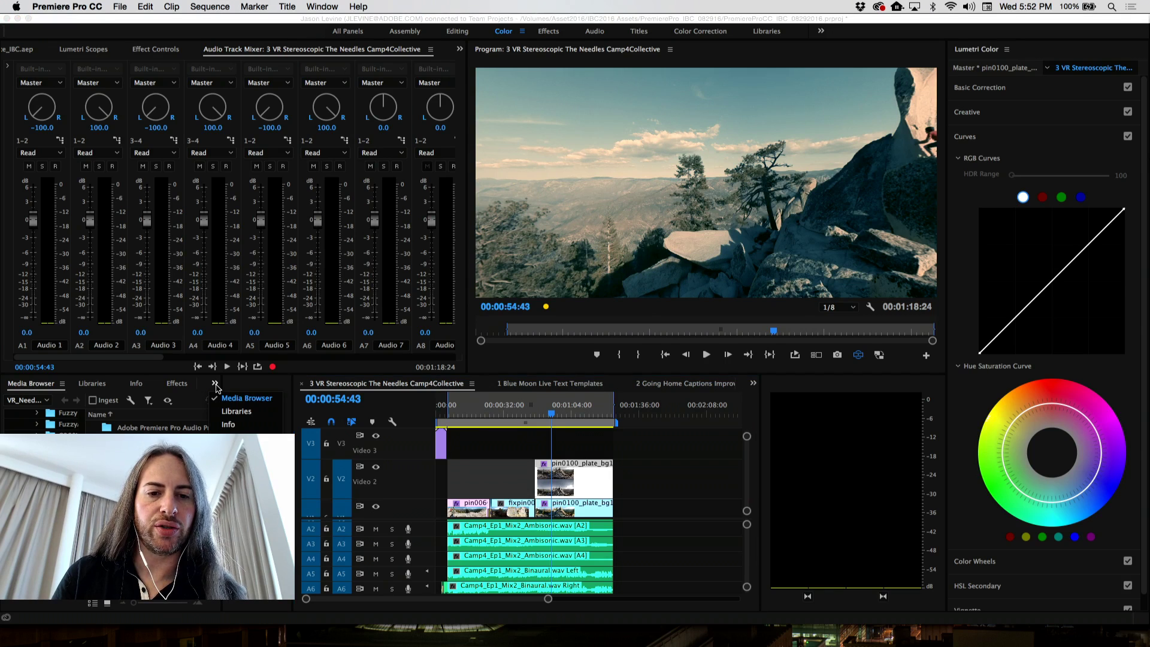
From the Project panel, open 4 VR Monoscopic Golden Gate360 and turn on VR video viewing
left_click(21, 50)
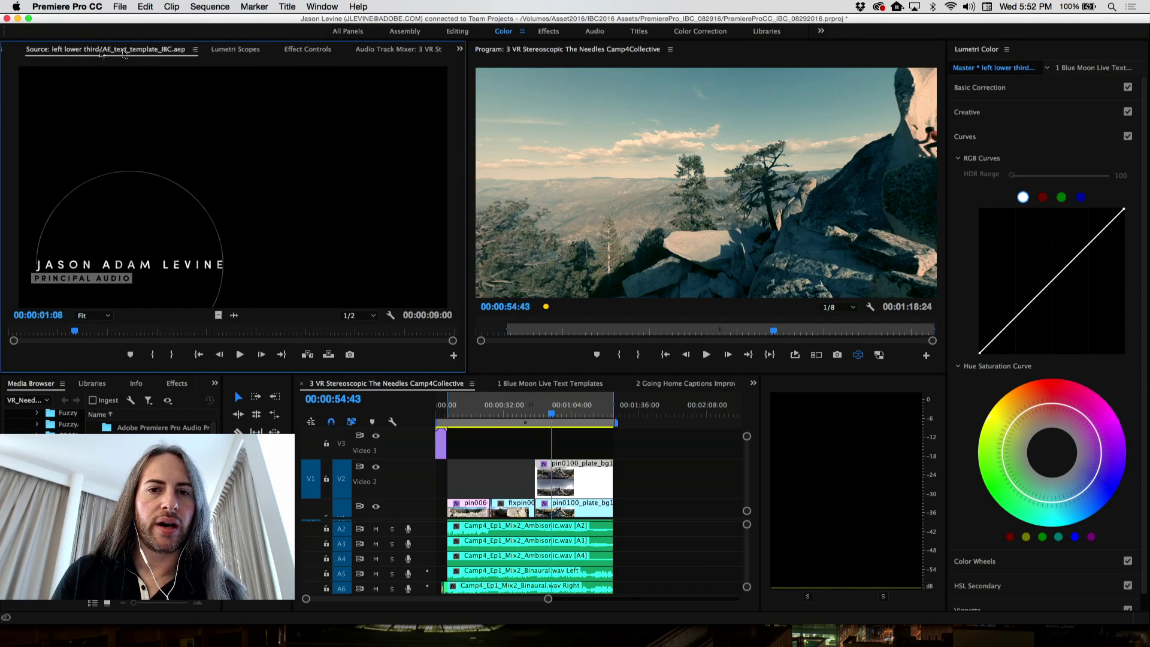
left_click(459, 49)
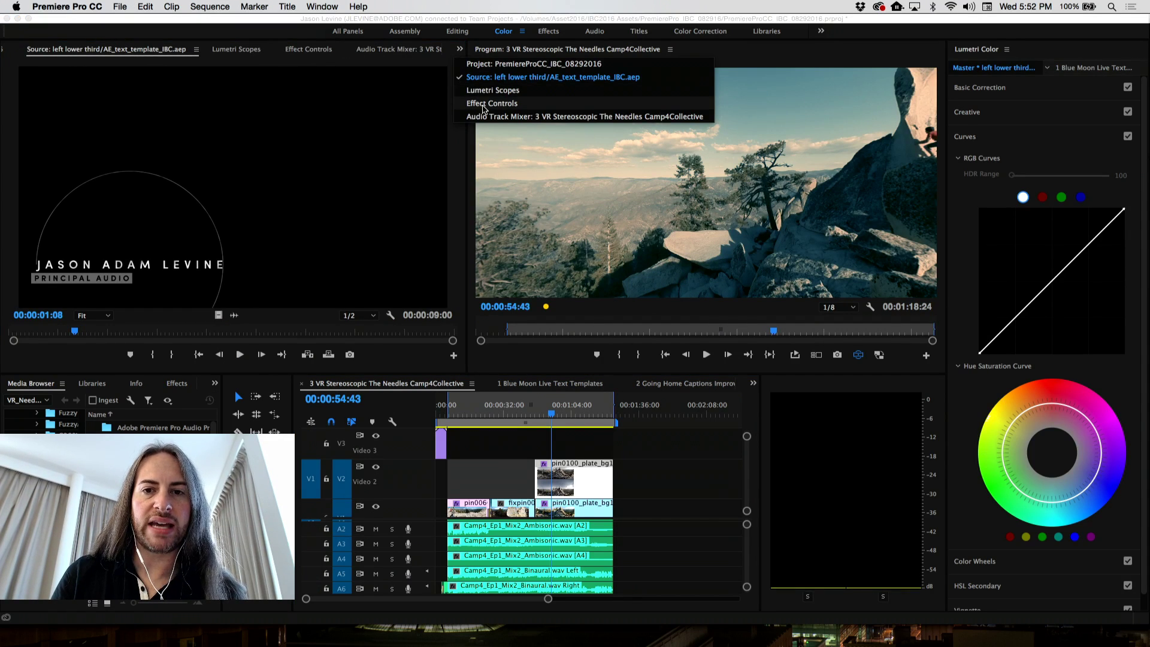
left_click(486, 64)
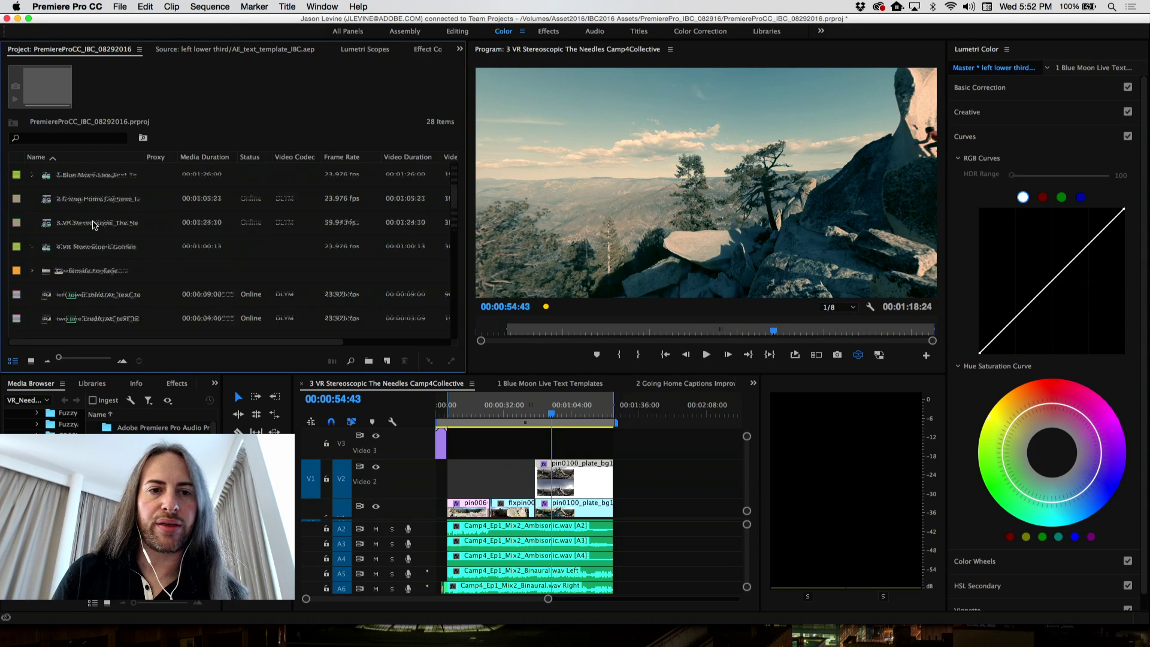
double_click(54, 245)
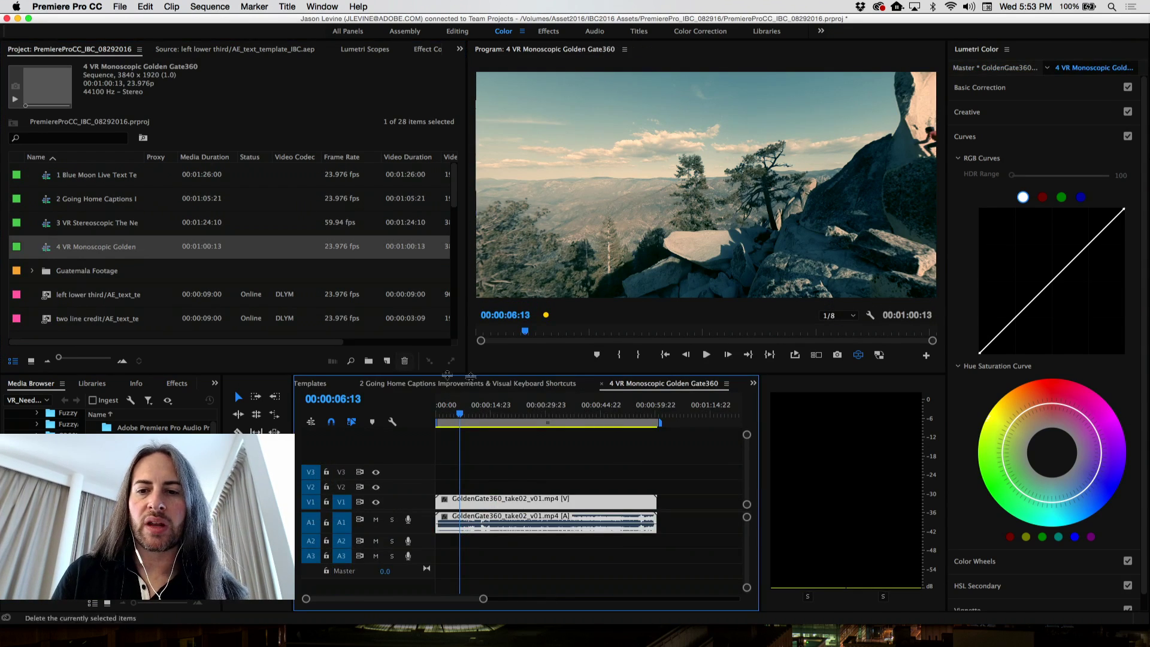
left_click(858, 354)
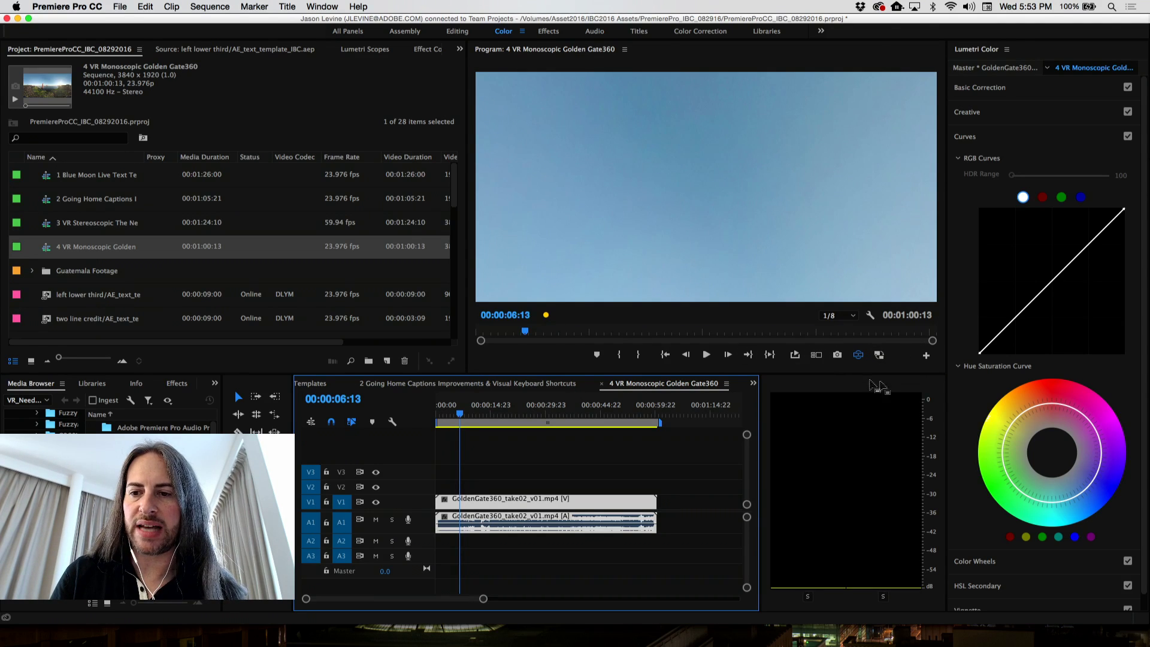
In the Program monitor's VR Video Settings, select the Monoscopic frame layout
left_click(872, 316)
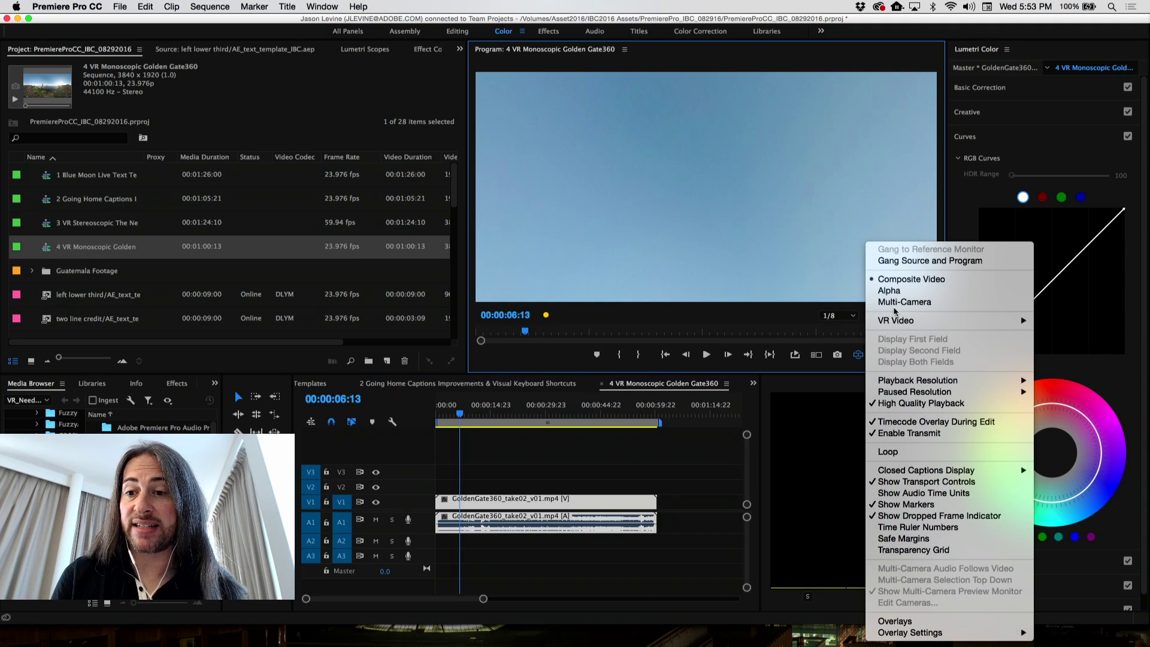
mouse_move(908, 322)
left_click(759, 355)
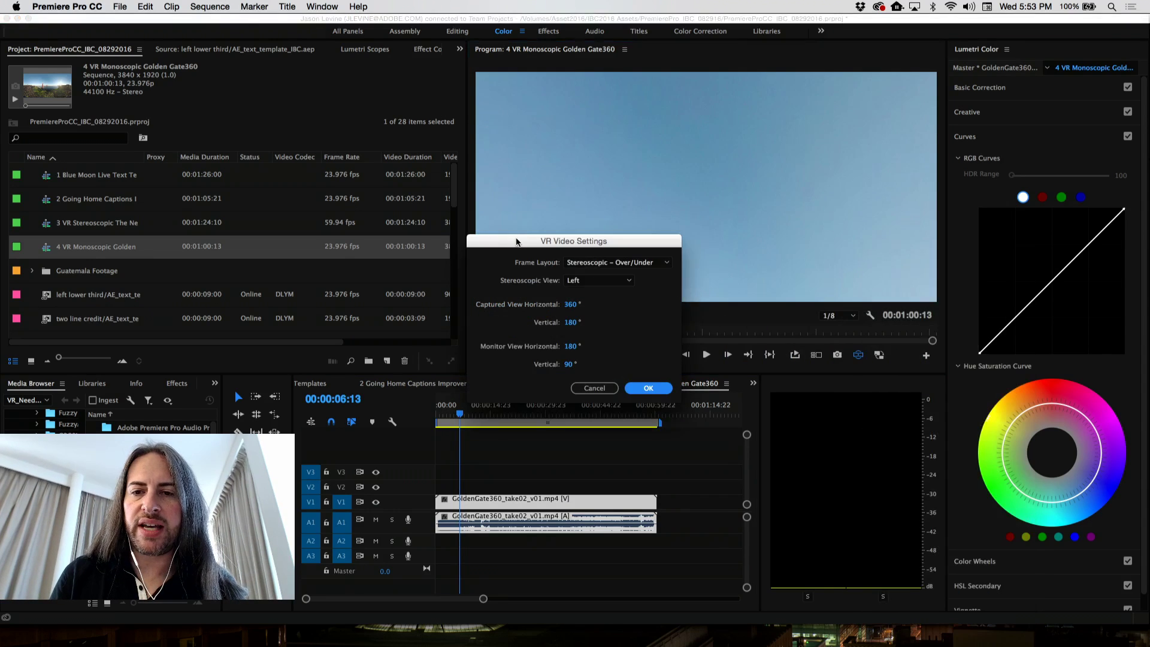
left_click(617, 263)
left_click(627, 276)
left_click(659, 263)
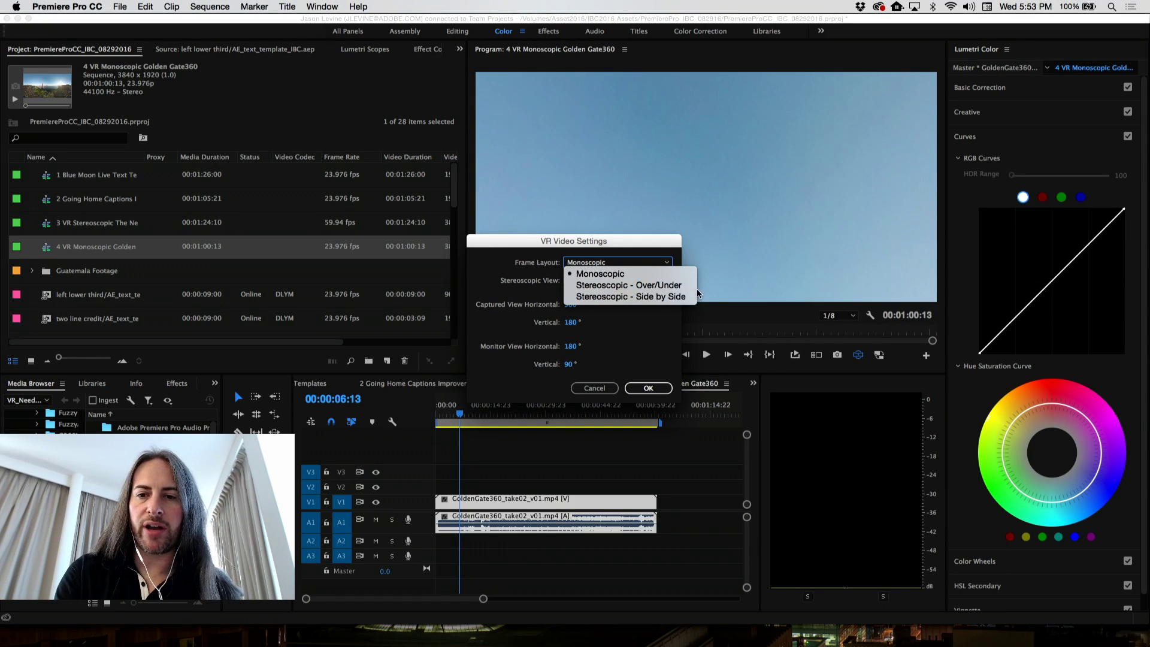
left_click(637, 339)
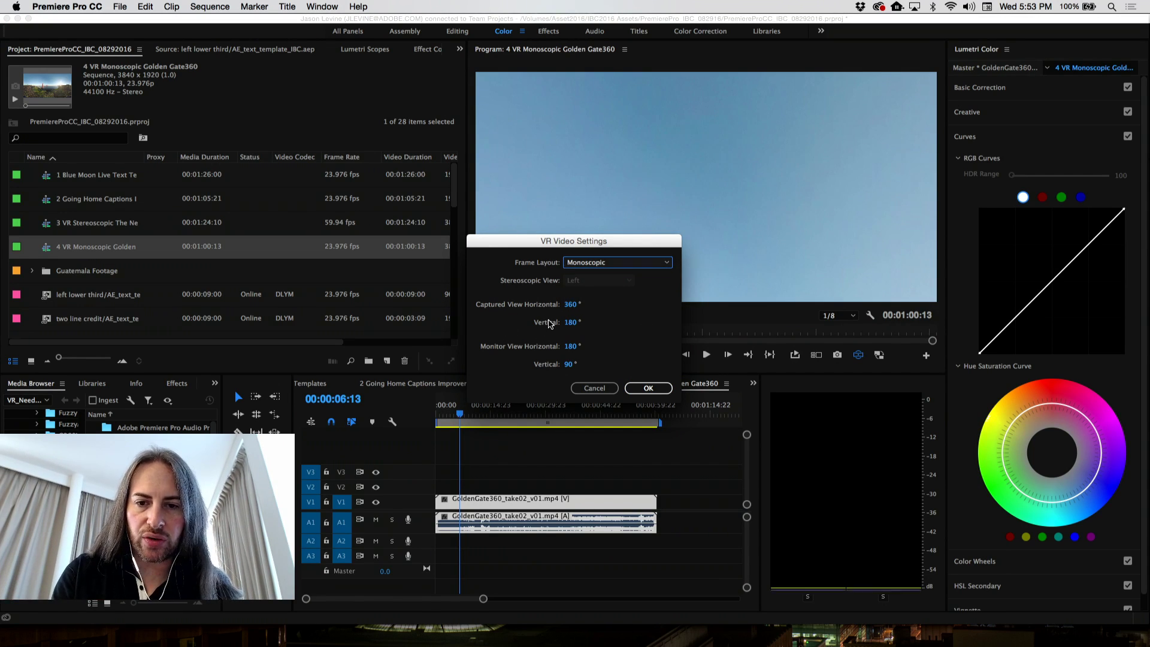
Preview the Over/Under layout and Anaglyph view option, then reapply Monoscopic and confirm
left_click(637, 265)
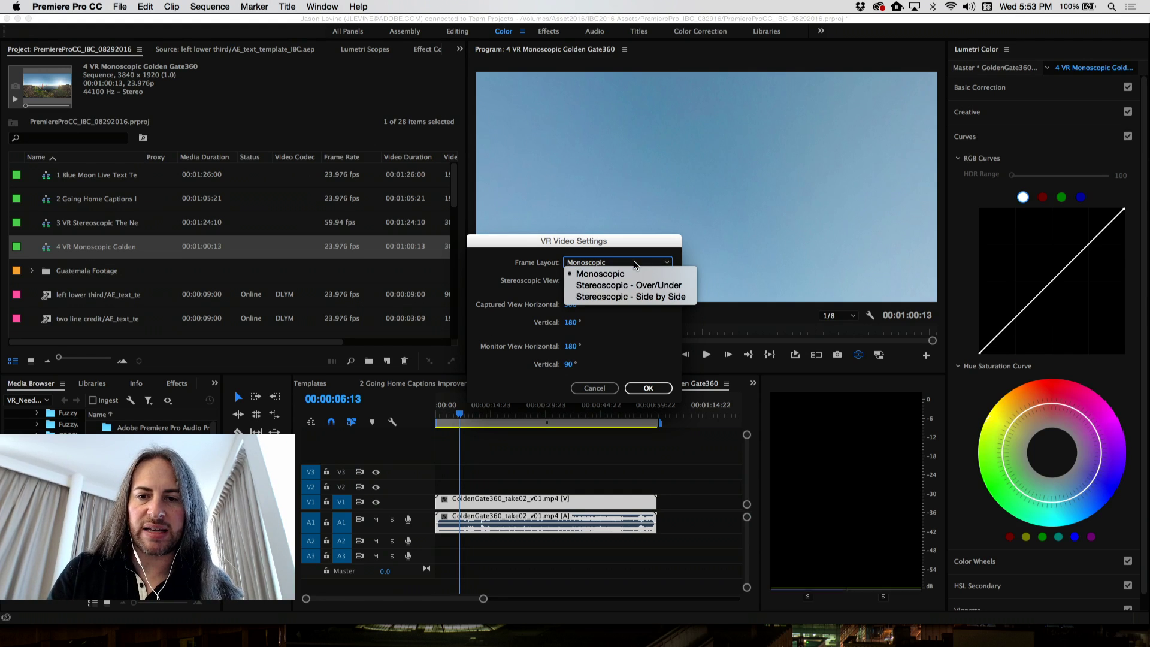
left_click(608, 282)
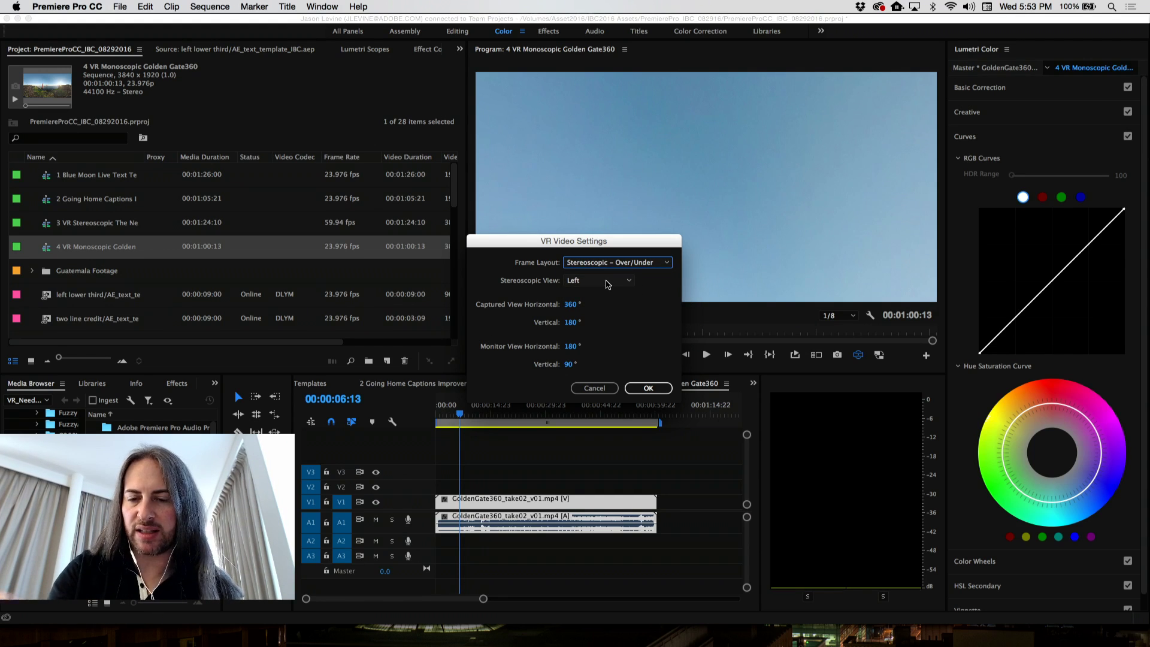
left_click(609, 283)
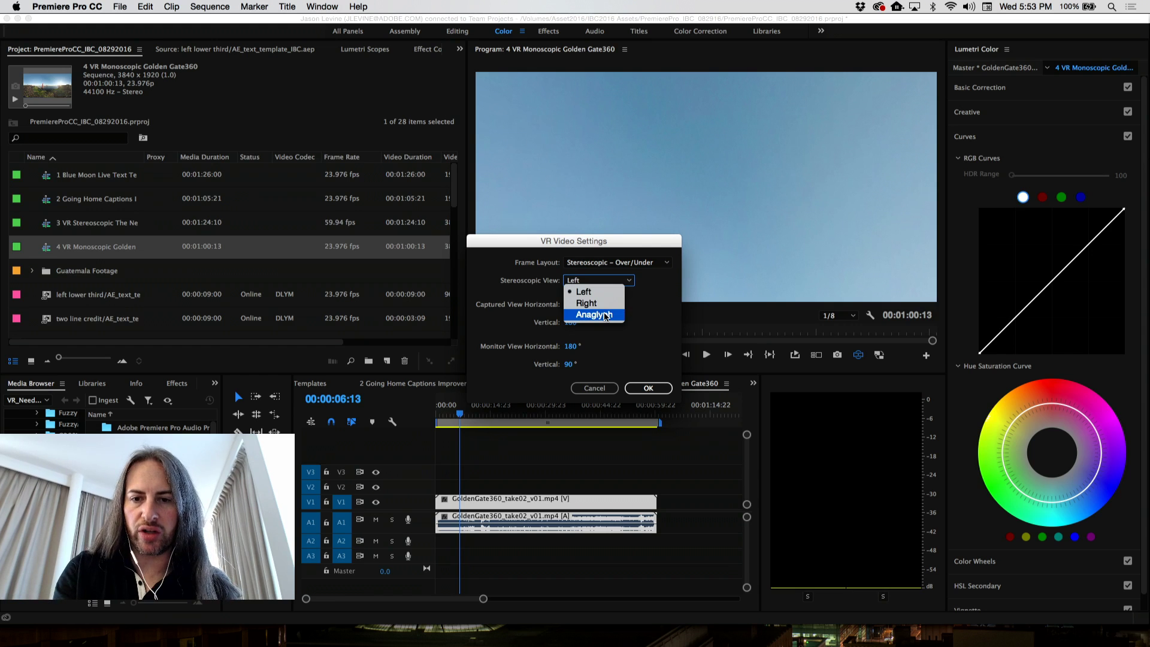
left_click(602, 291)
left_click(604, 281)
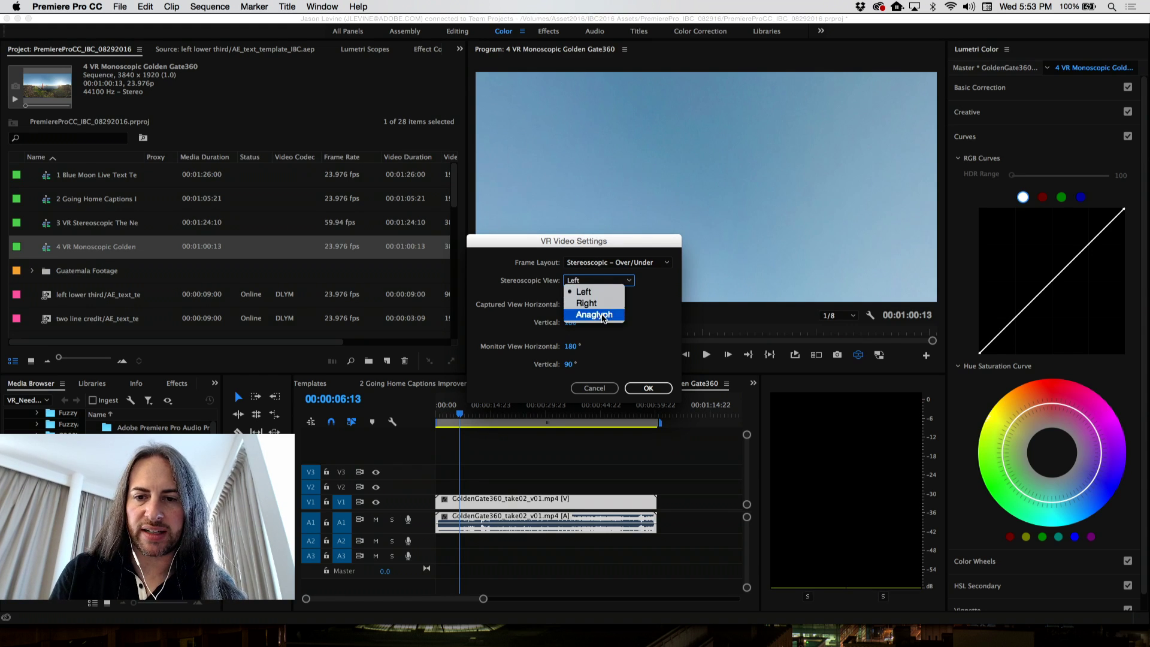
left_click(608, 271)
left_click(611, 263)
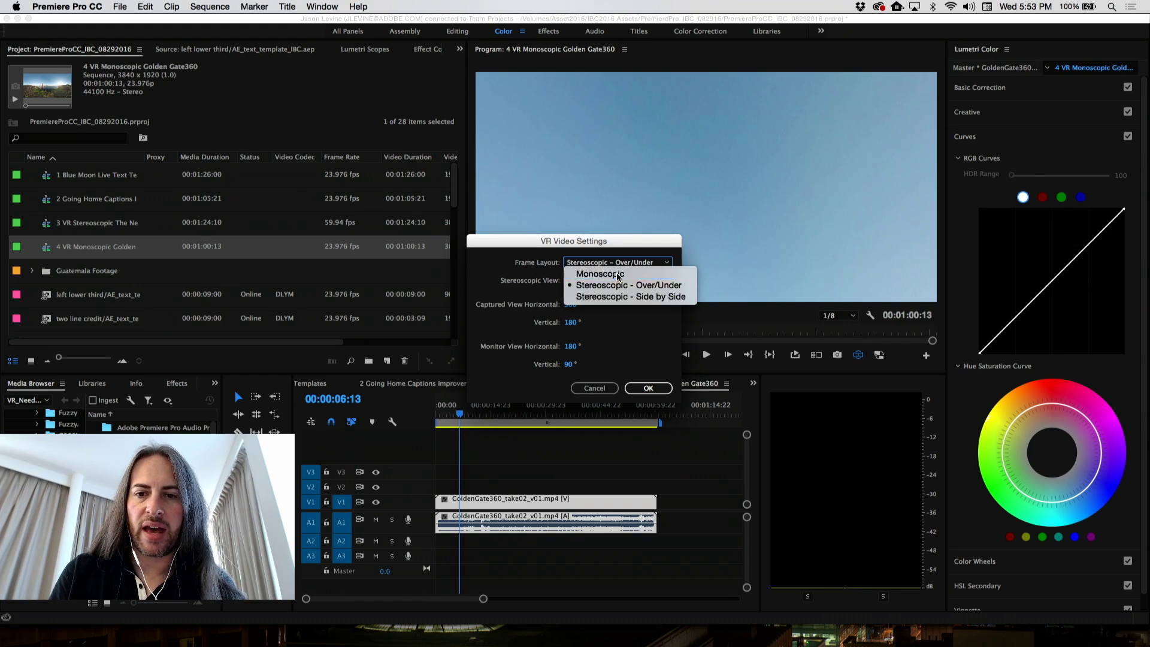
left_click(617, 275)
left_click(649, 388)
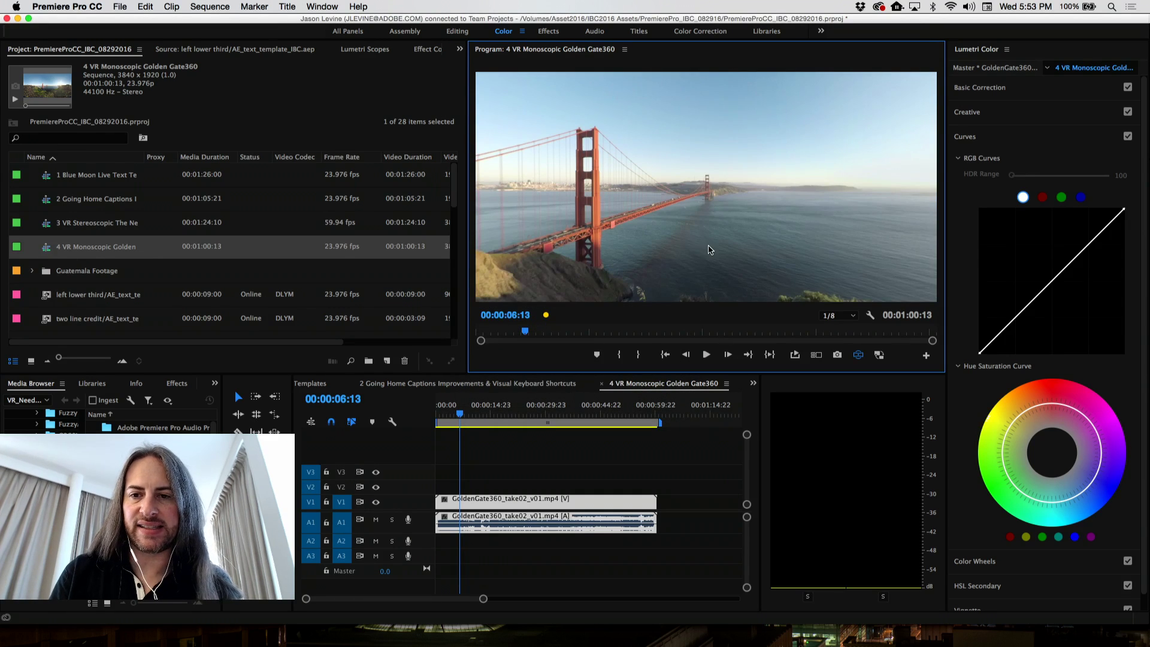
left_click_drag(709, 250, 815, 210)
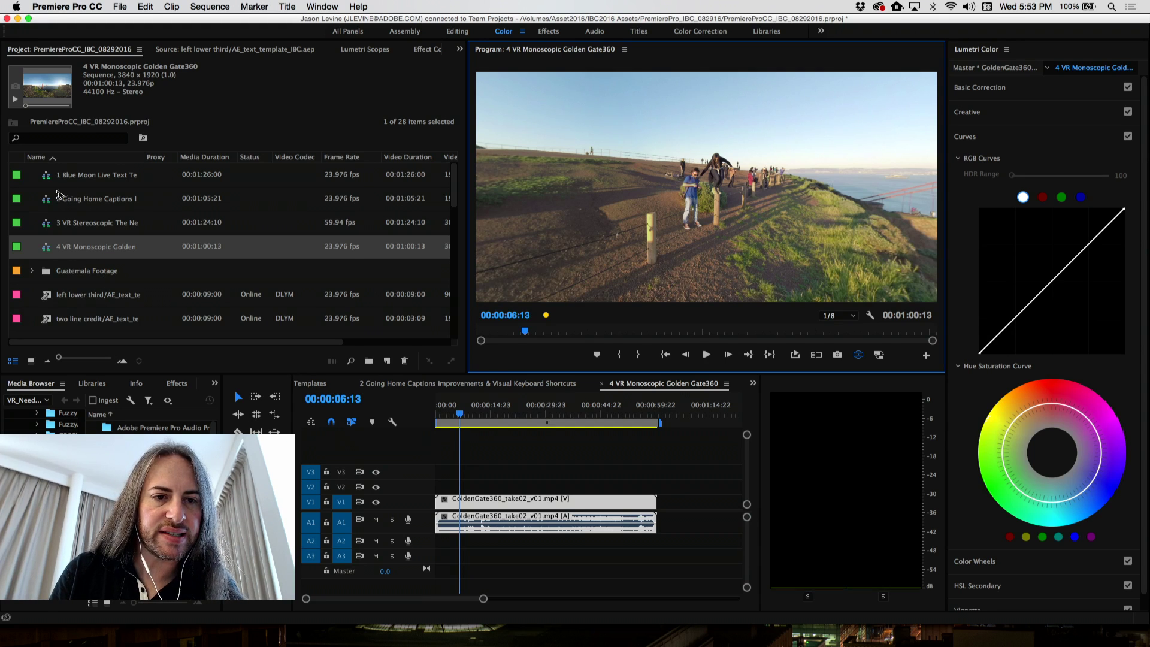
double_click(51, 226)
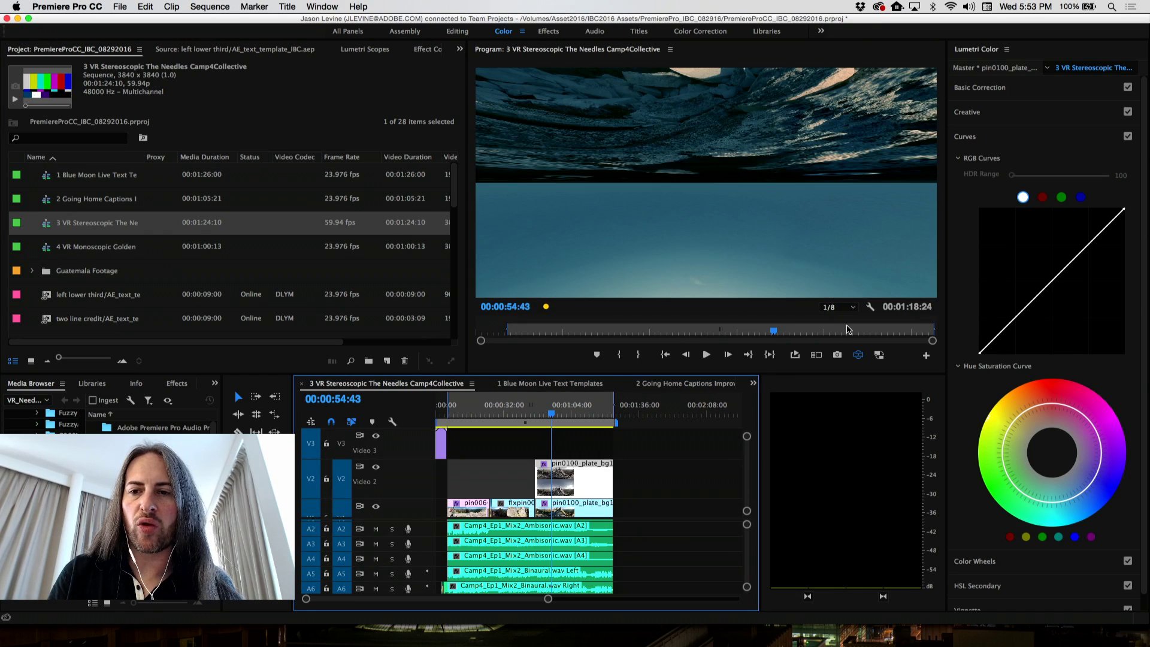
Set VR Video frame layout to Stereoscopic - Over/Under with Anaglyph view, then start playback
left_click(869, 306)
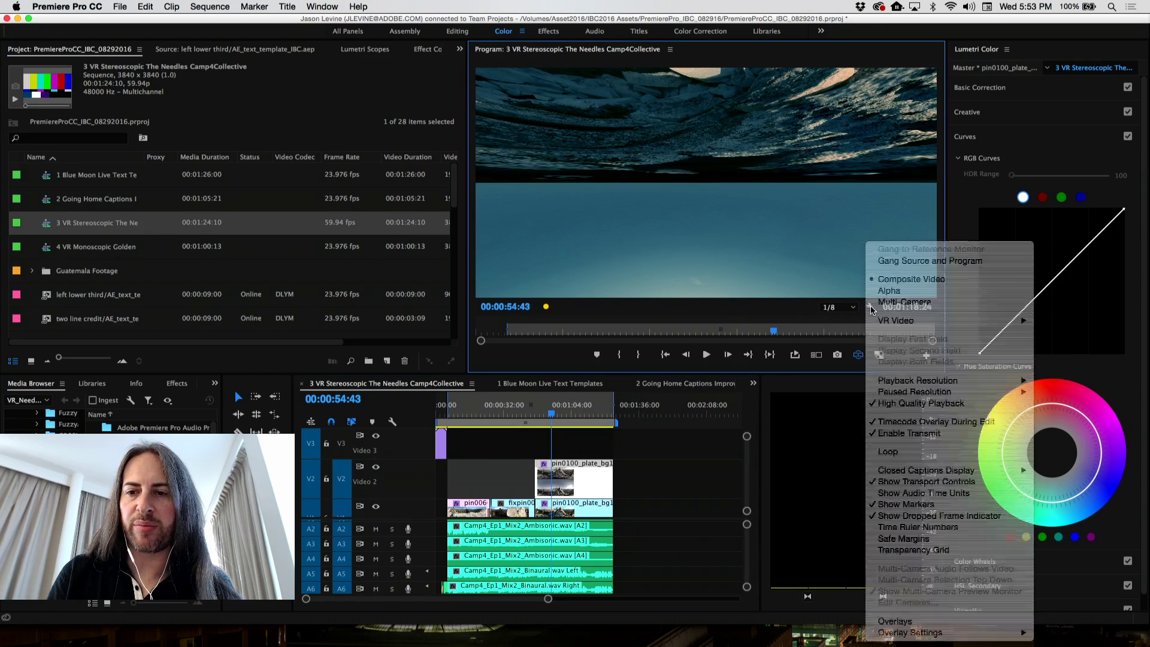
mouse_move(911, 321)
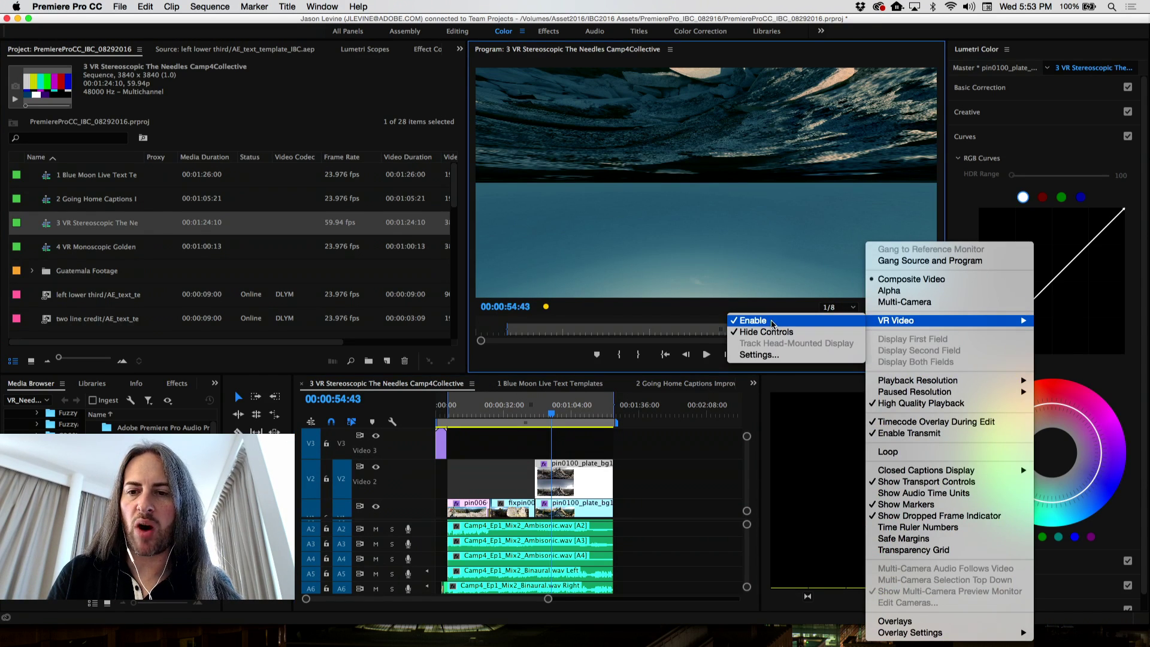
left_click(786, 357)
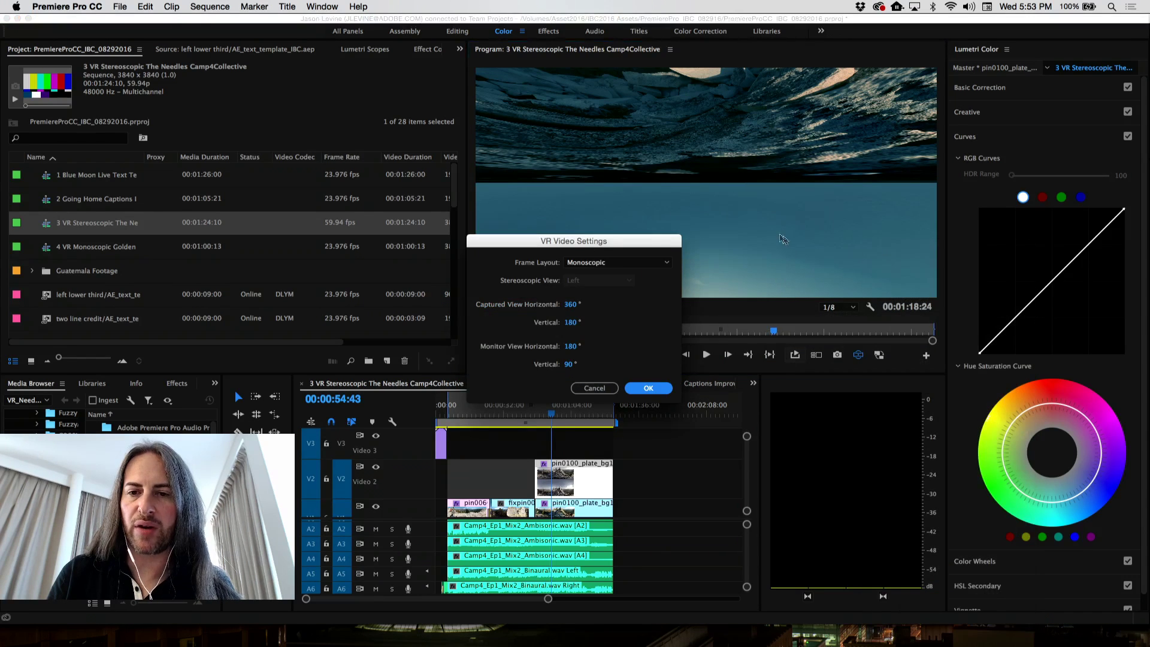
left_click(609, 262)
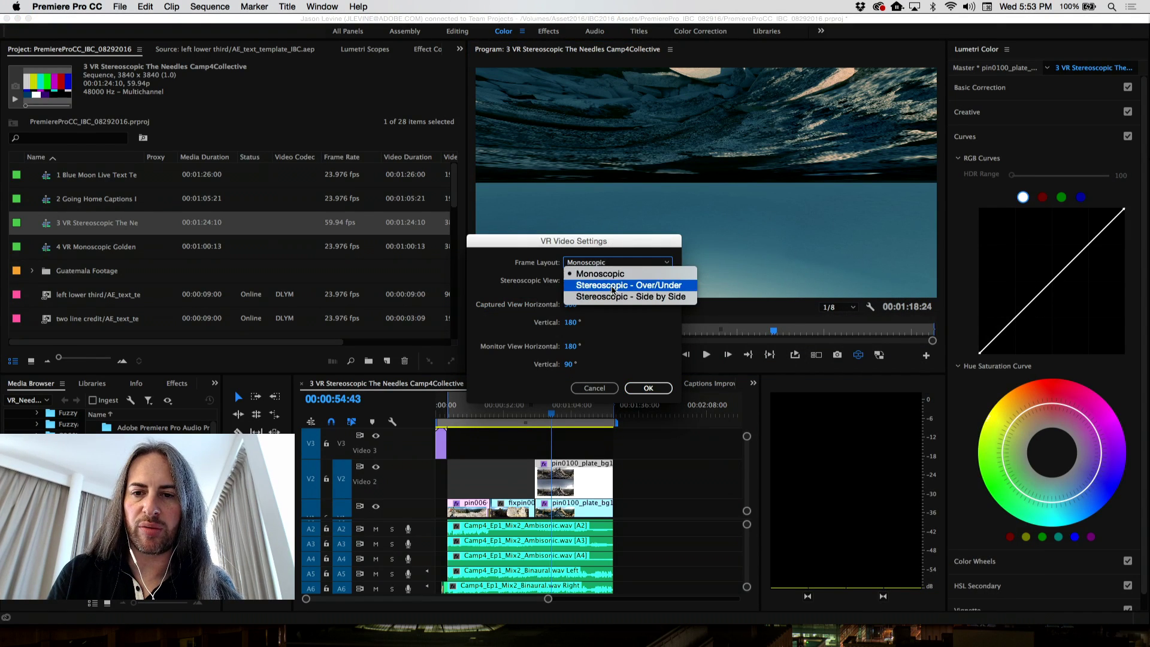
left_click(608, 285)
left_click(601, 280)
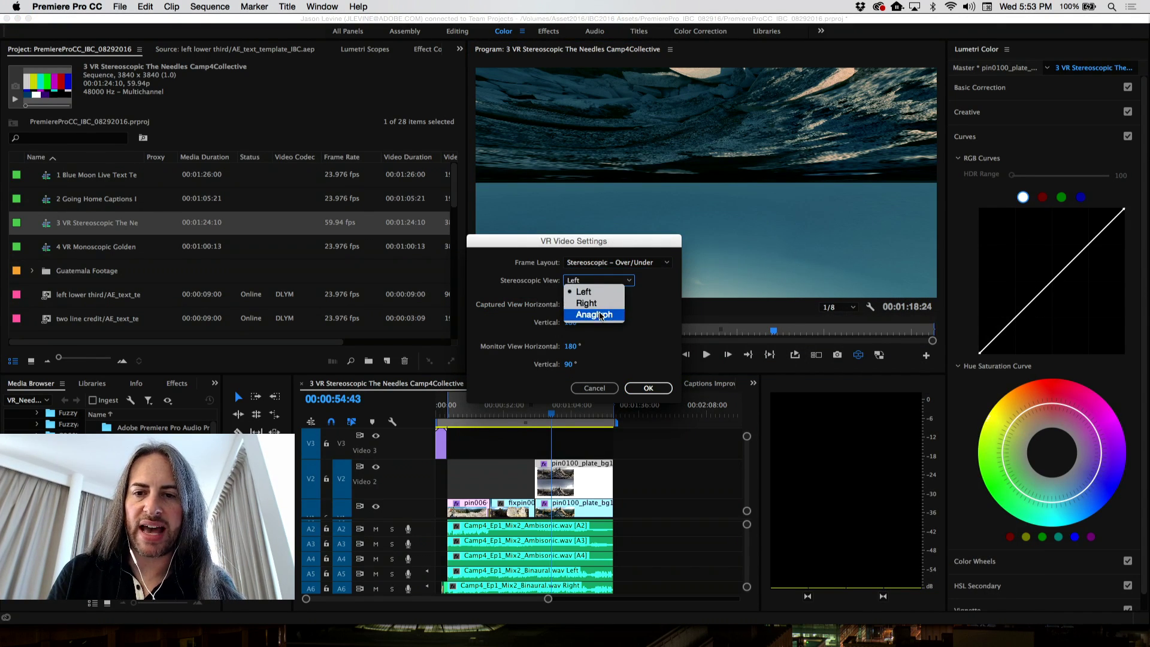
left_click(594, 314)
left_click(649, 389)
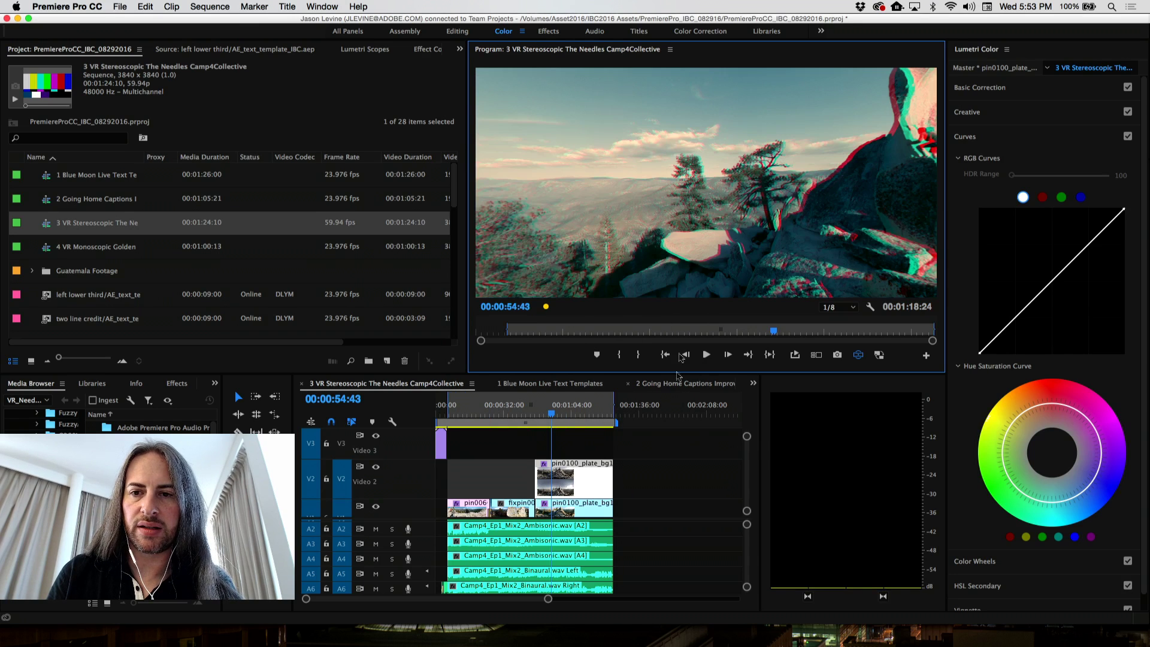
left_click(706, 354)
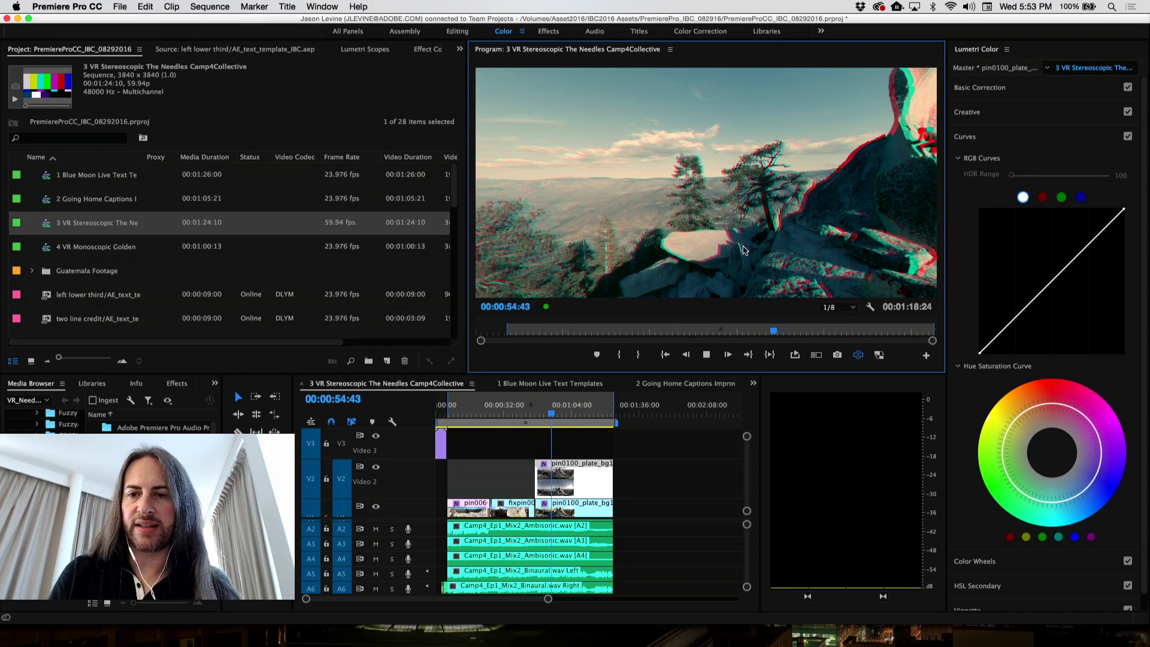
left_click_drag(742, 249, 622, 228)
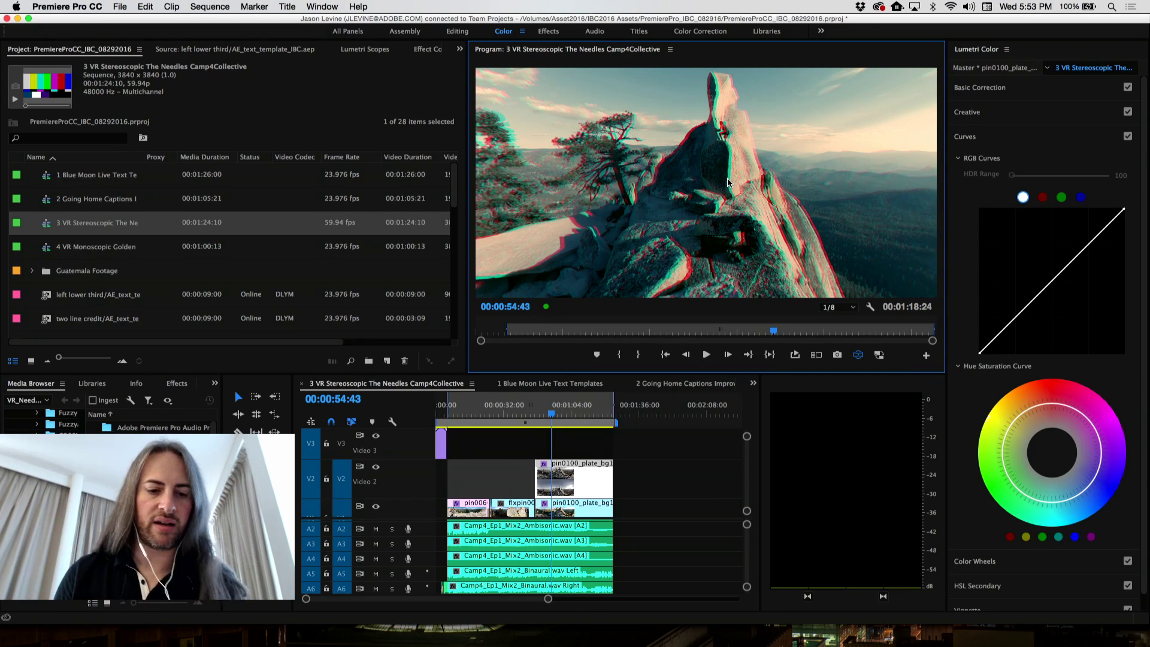
key("grave")
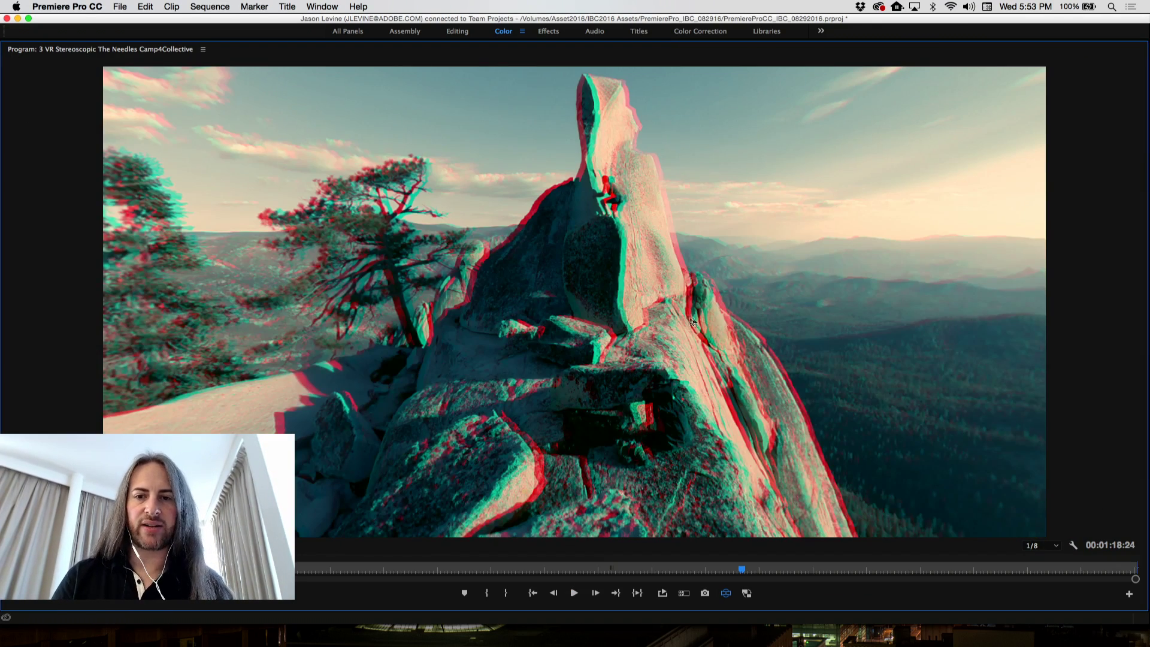
left_click_drag(692, 322, 361, 321)
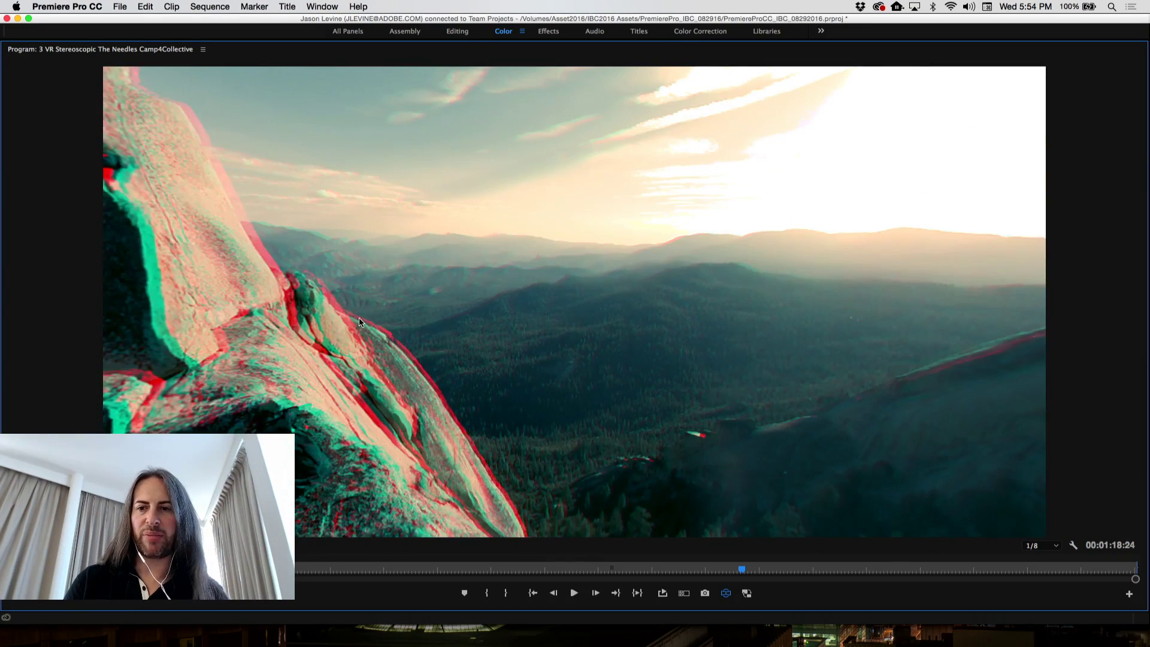
left_click_drag(545, 324, 539, 346)
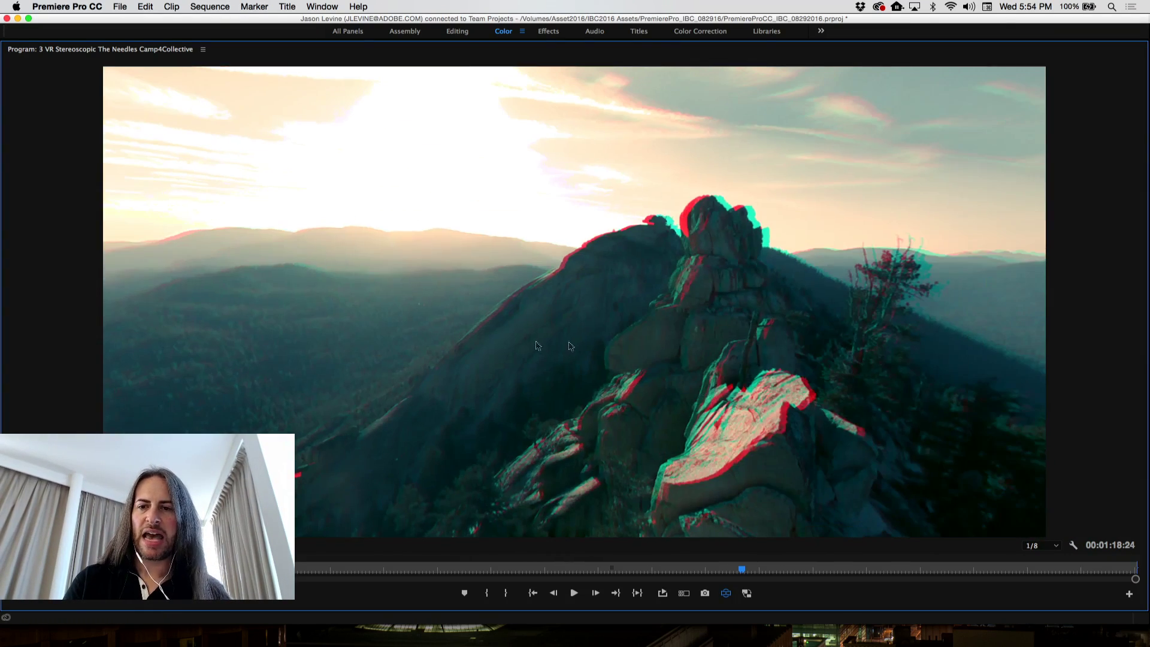
left_click_drag(615, 330, 408, 343)
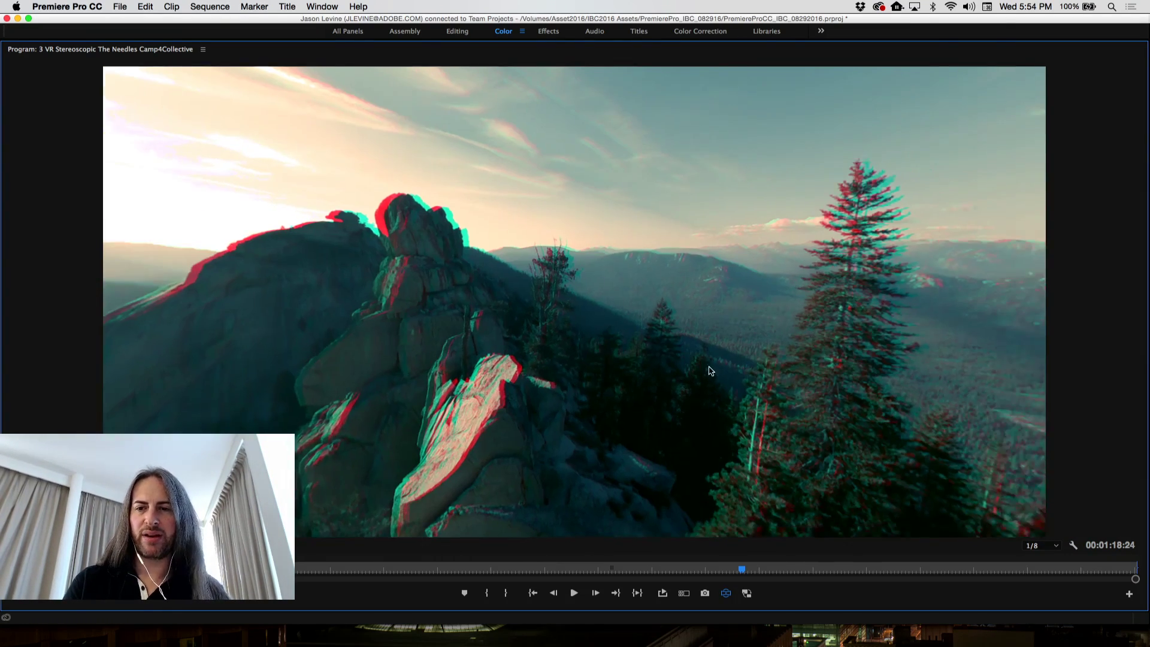
left_click_drag(556, 360, 234, 311)
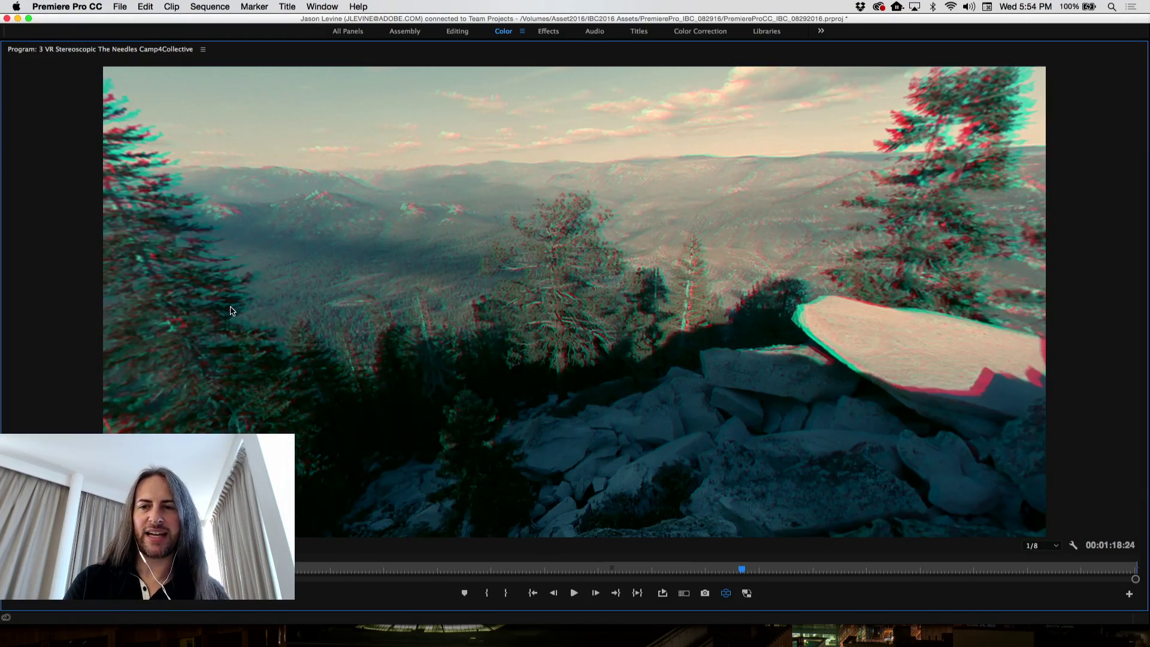
left_click_drag(539, 317, 329, 355)
left_click_drag(653, 358, 449, 400)
left_click_drag(422, 413, 420, 413)
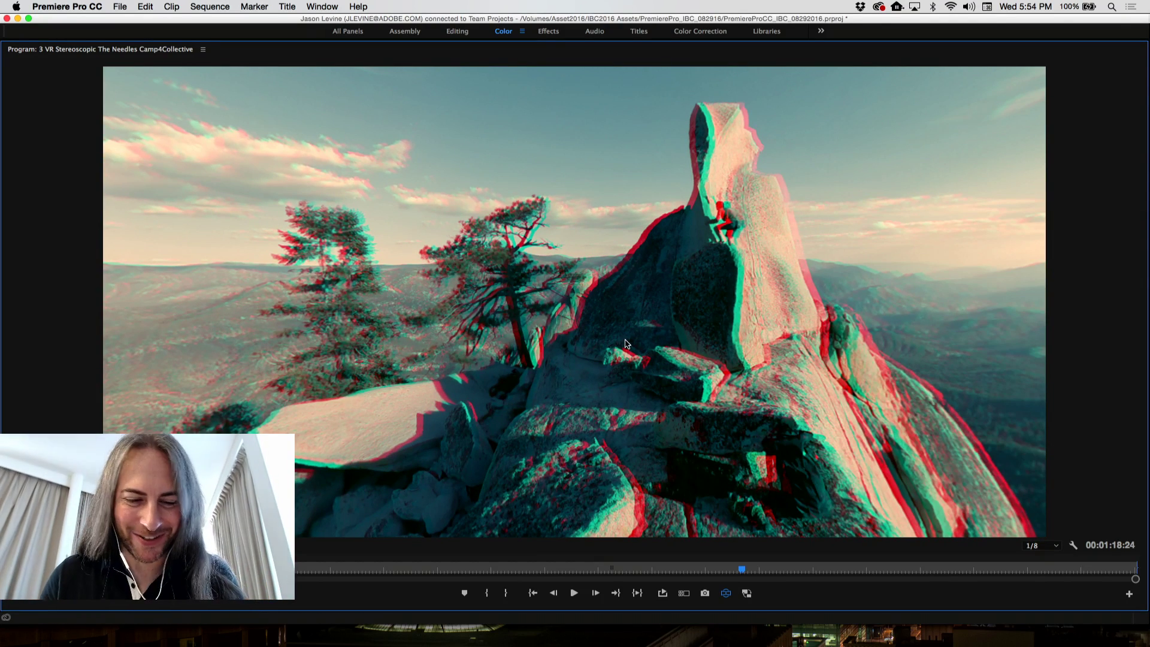
key("grave")
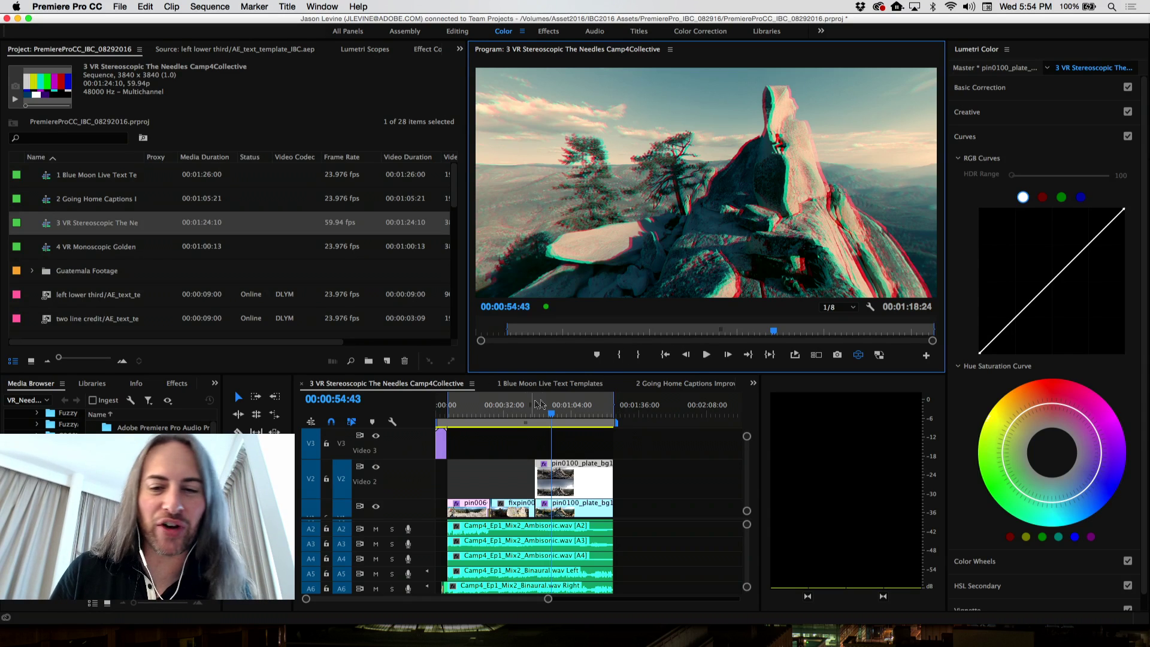
Jump the playhead to 00:01:11:04, maximize then restore the monitor, and stop at 00:01:12:02
left_click(554, 413)
mouse_move(554, 412)
left_mouse_down()
mouse_move(590, 409)
mouse_move(576, 410)
left_mouse_up()
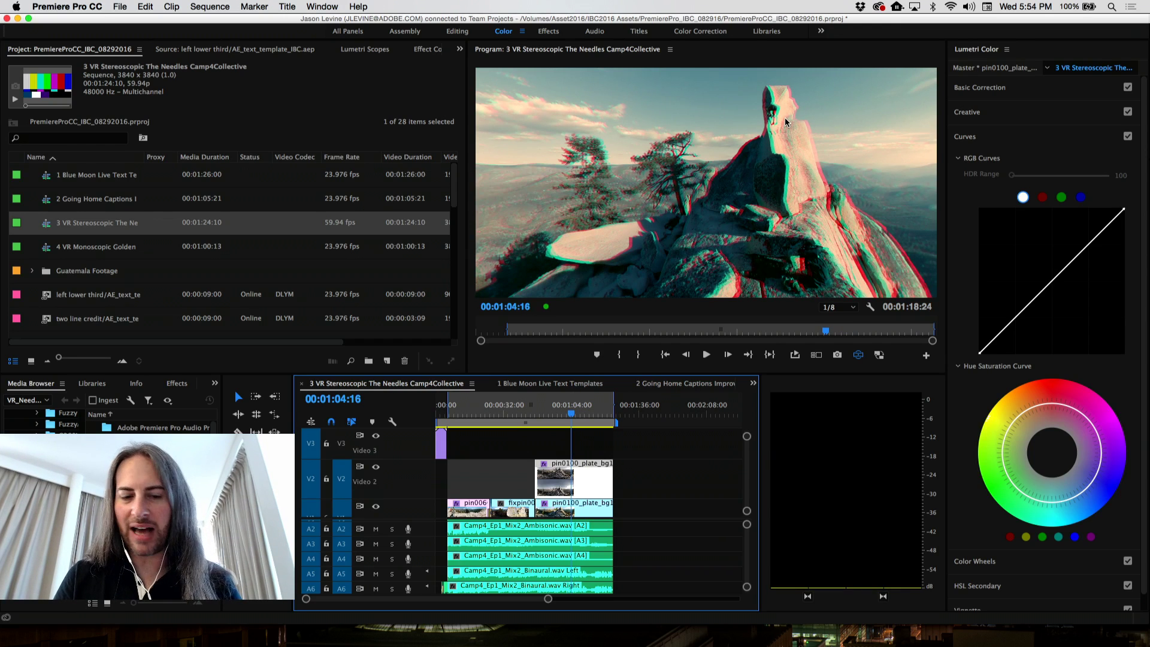
key("grave")
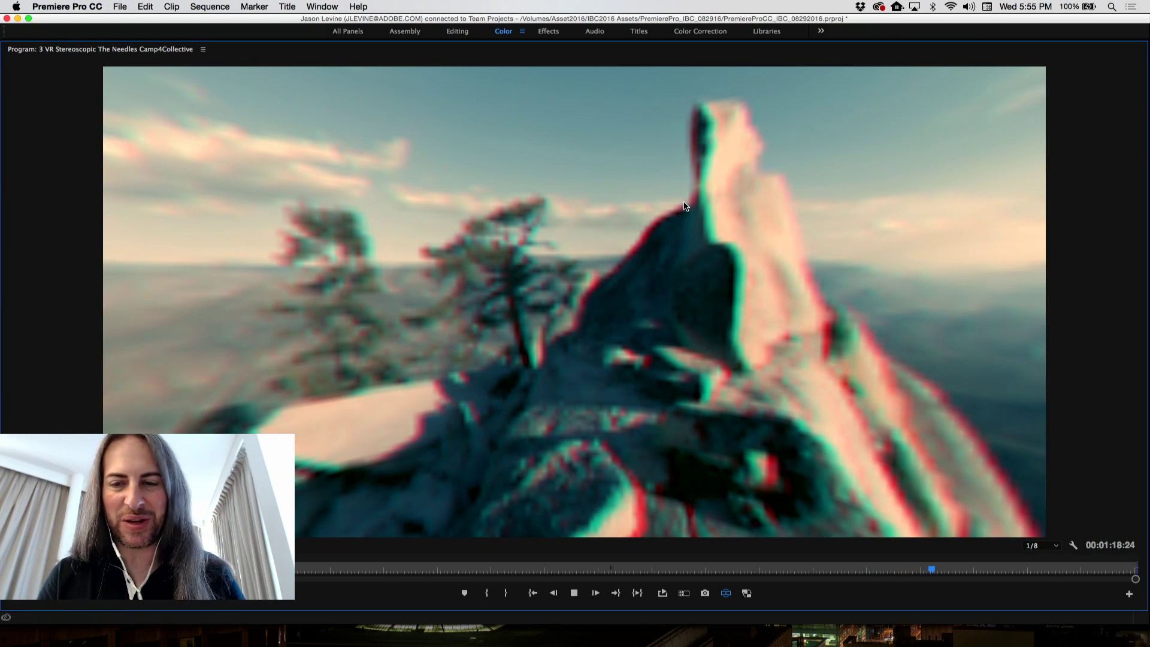
key("grave")
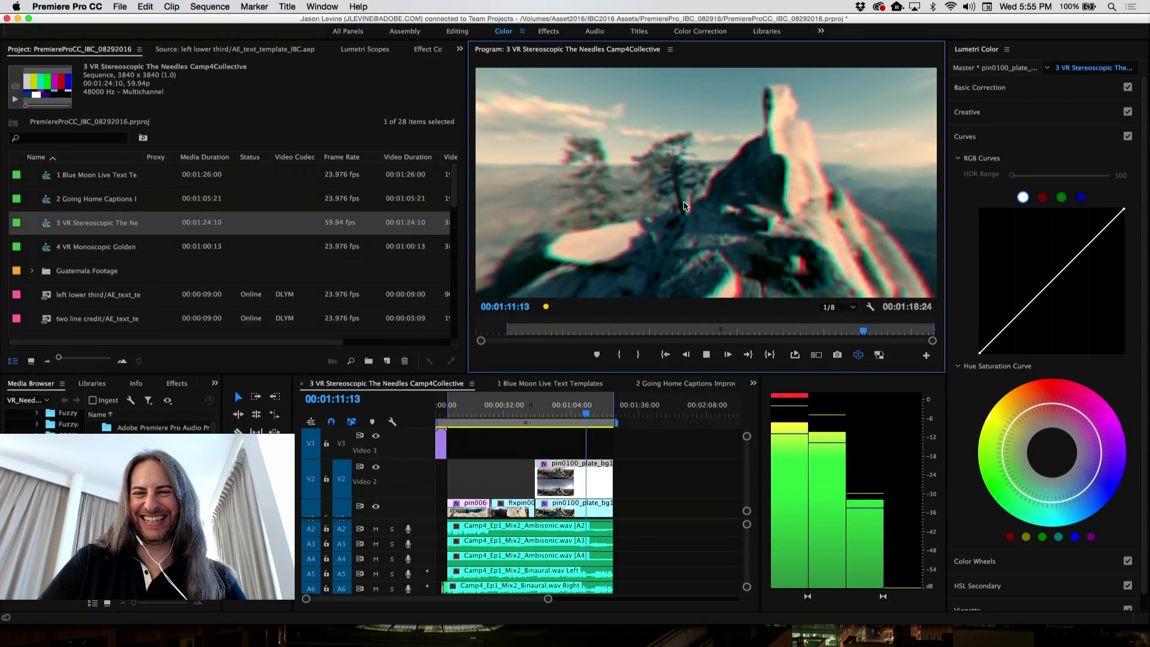
key("space")
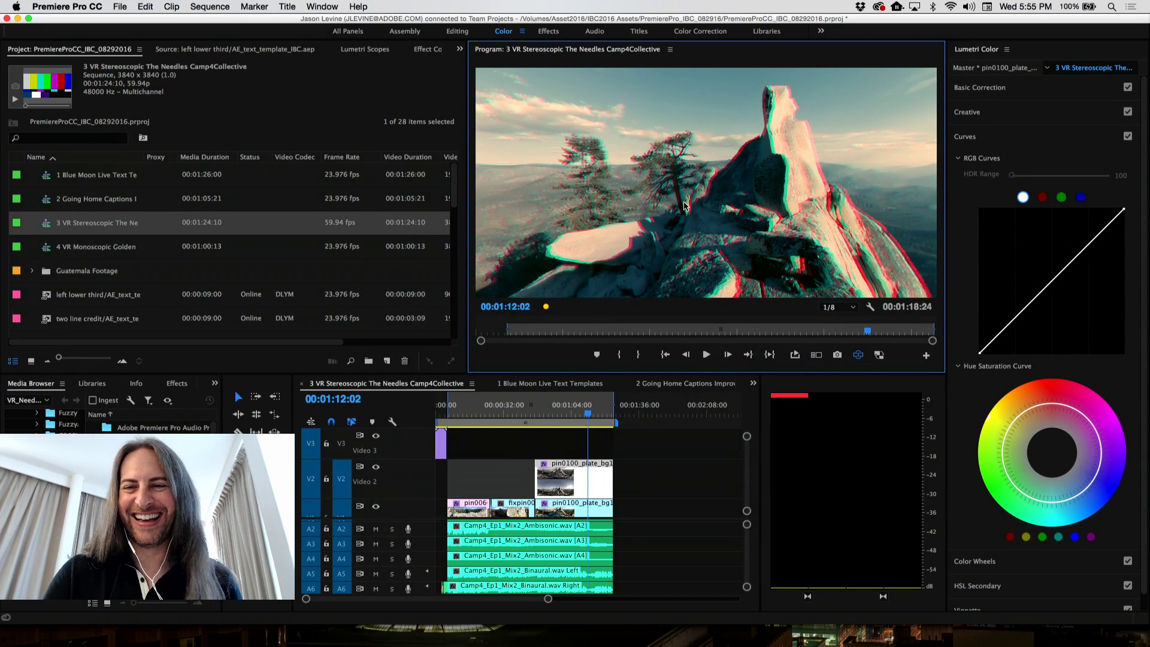